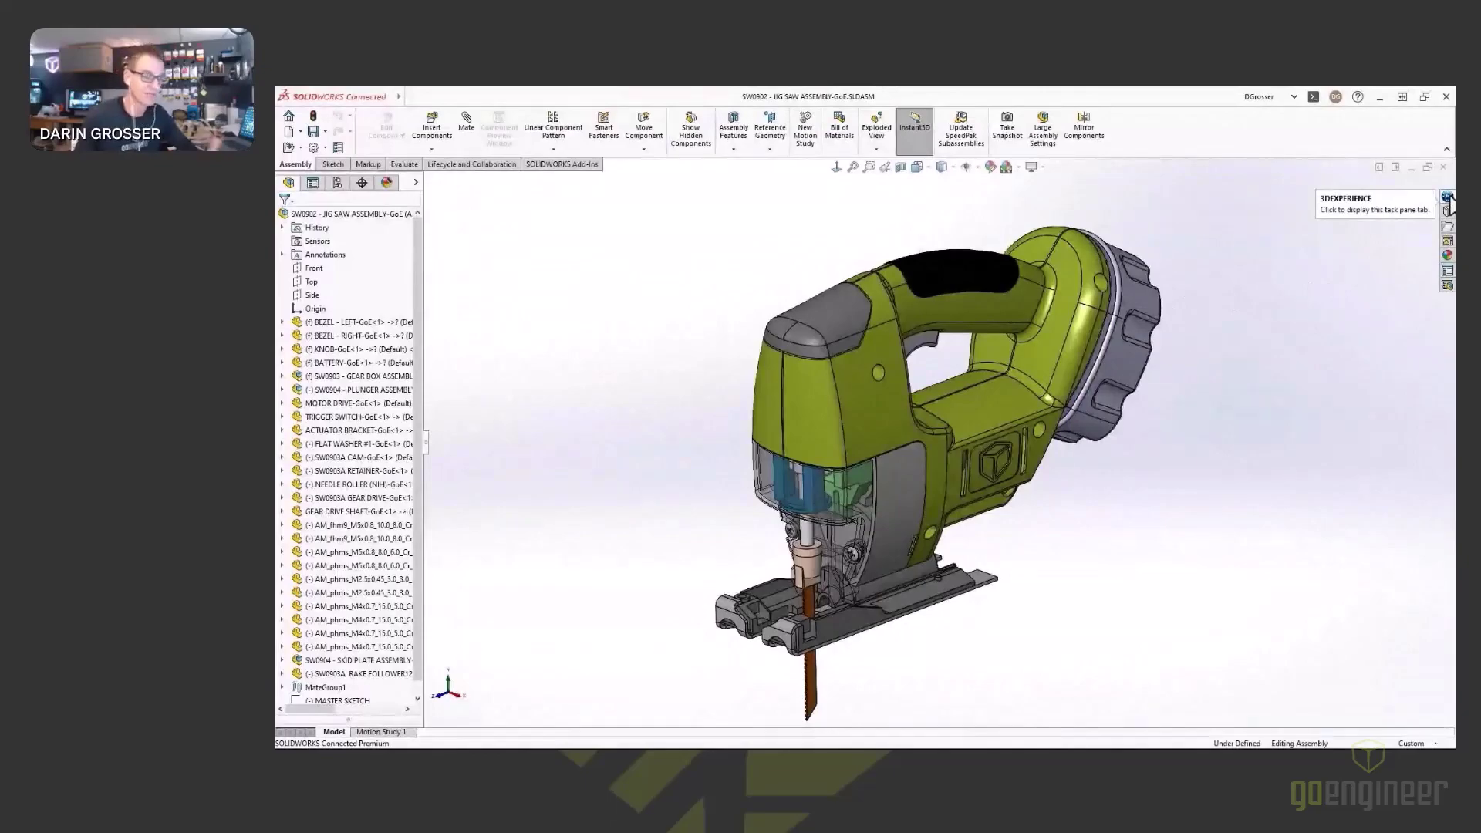
Step: Pin the 3DEXPERIENCE pane open beside the model and select the jig saw assembly in its list
click(1448, 198)
click(1449, 164)
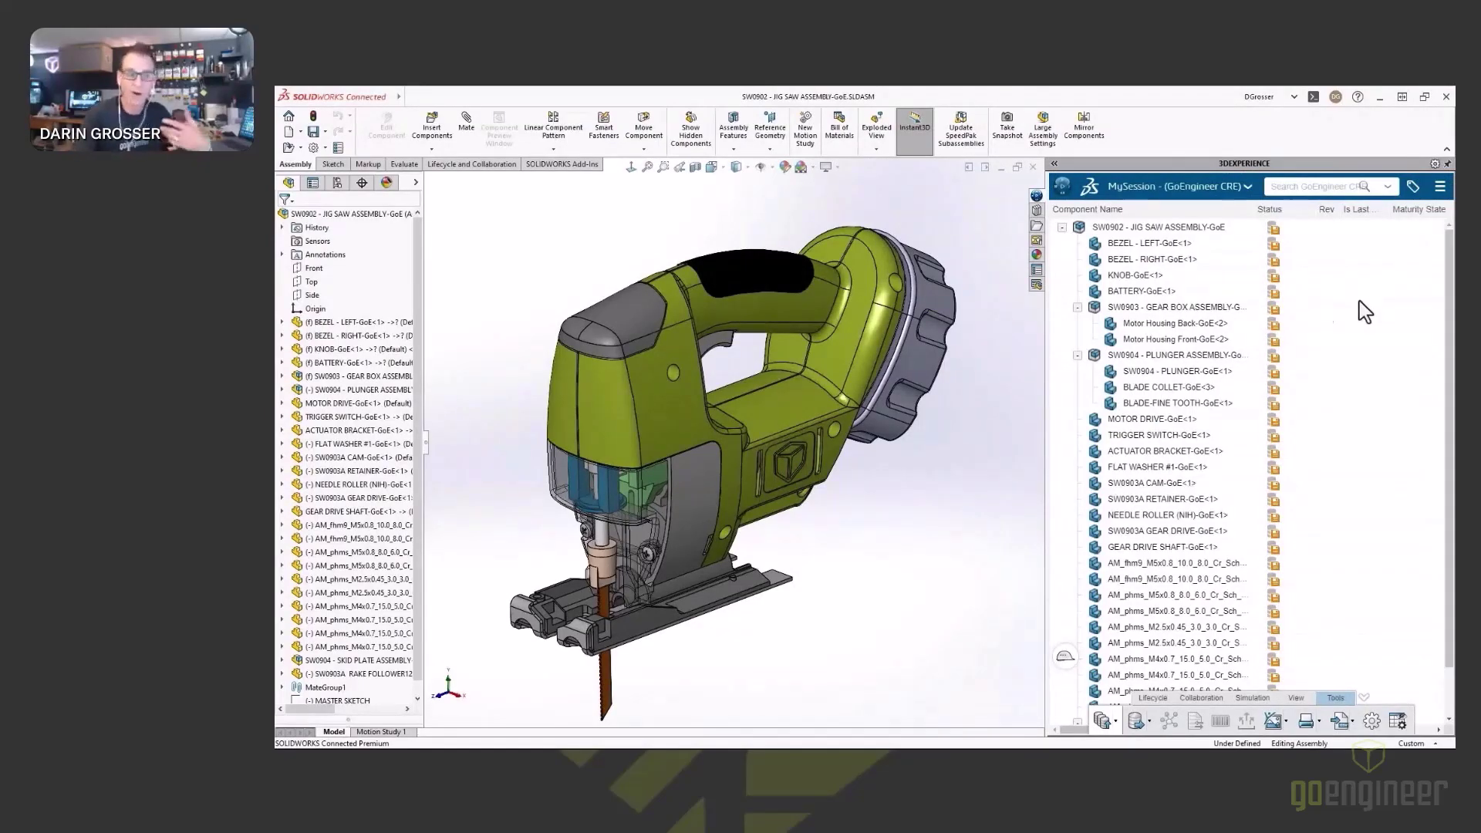
click(1149, 229)
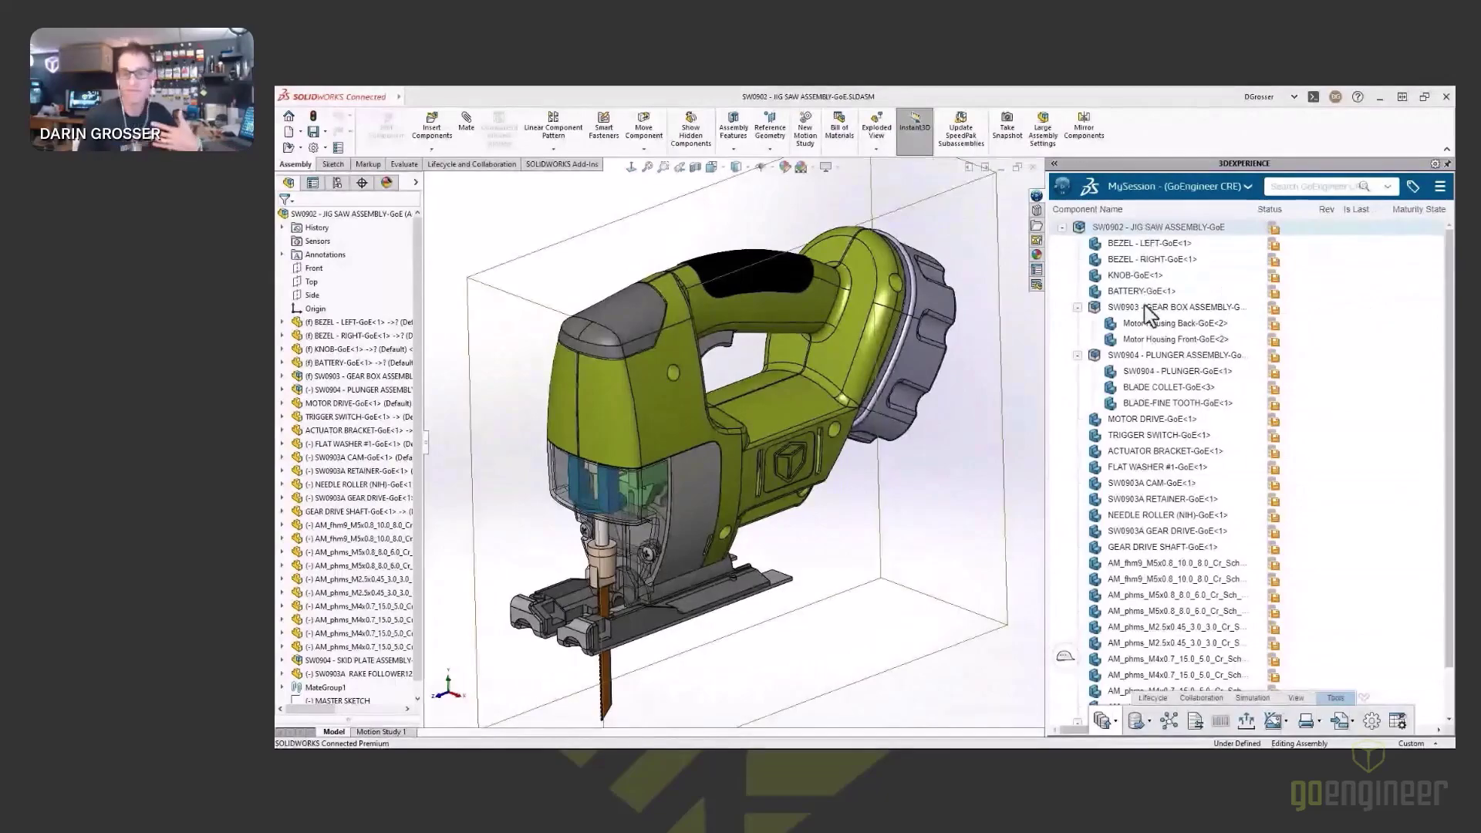
Step: Highlight the plunger subassembly and the left and right bezels, then clear the selection
click(1147, 355)
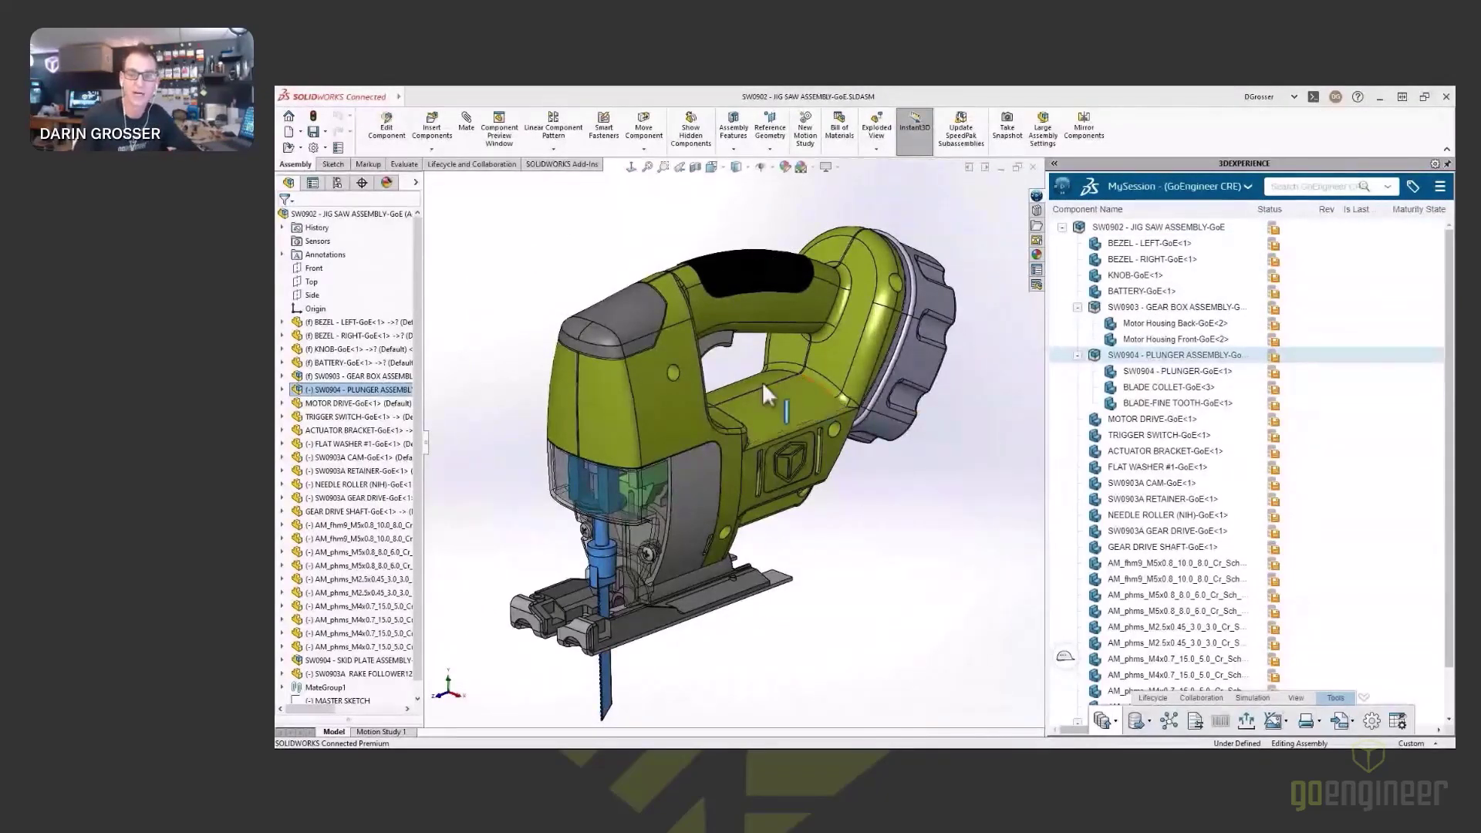
click(655, 391)
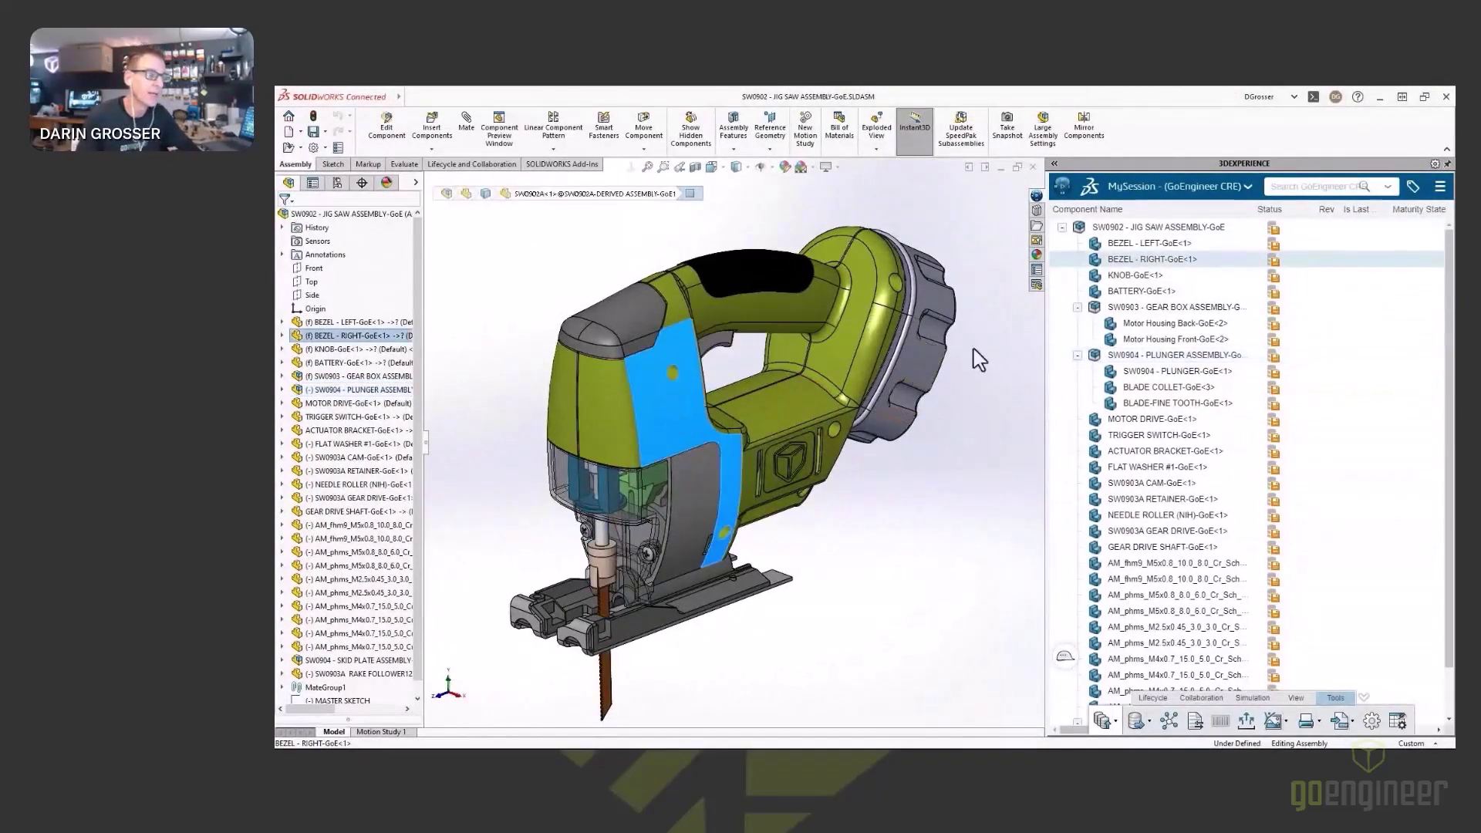
click(1167, 244)
ctrl+click(1163, 259)
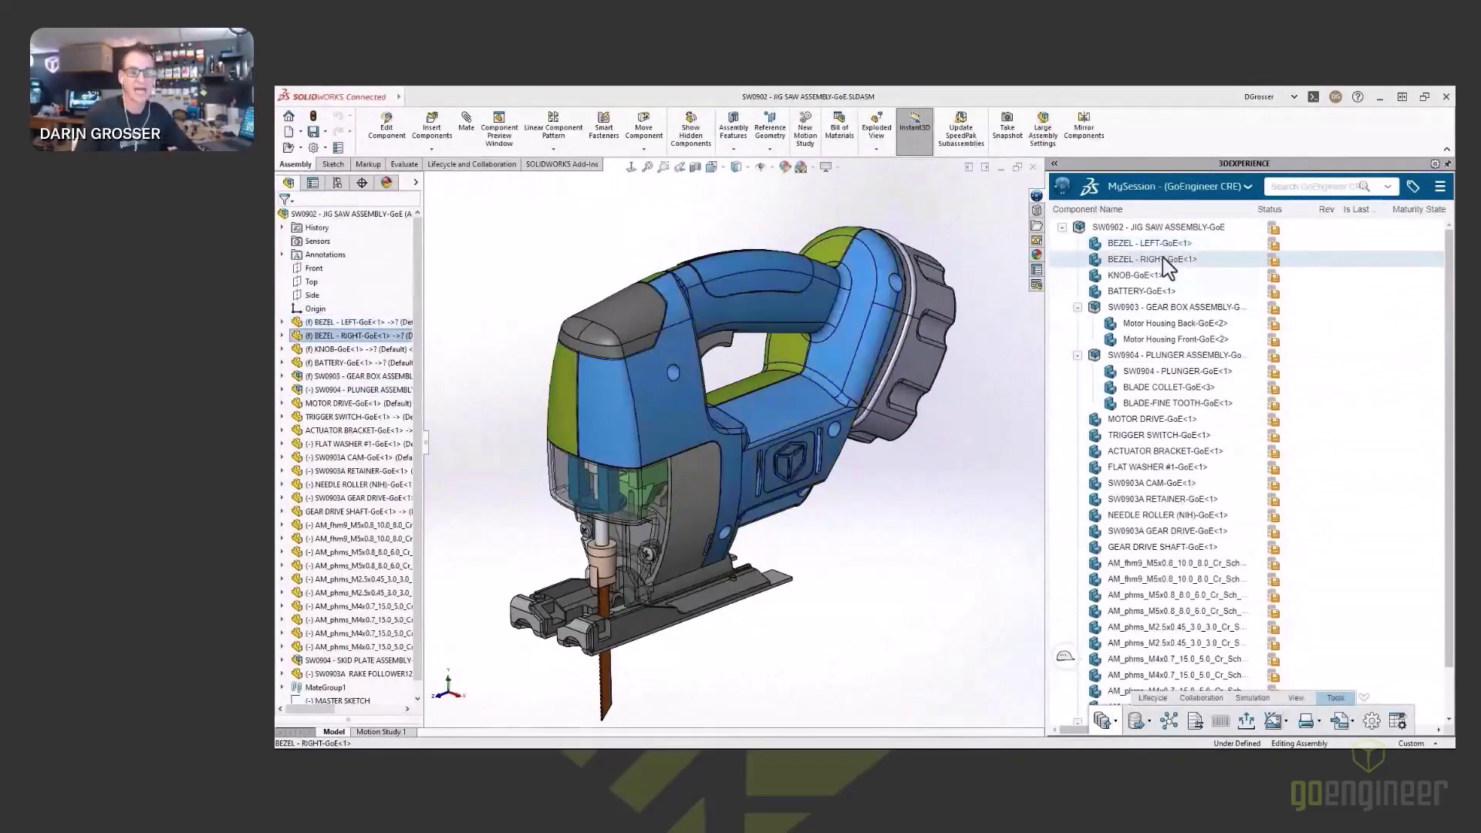
click(965, 428)
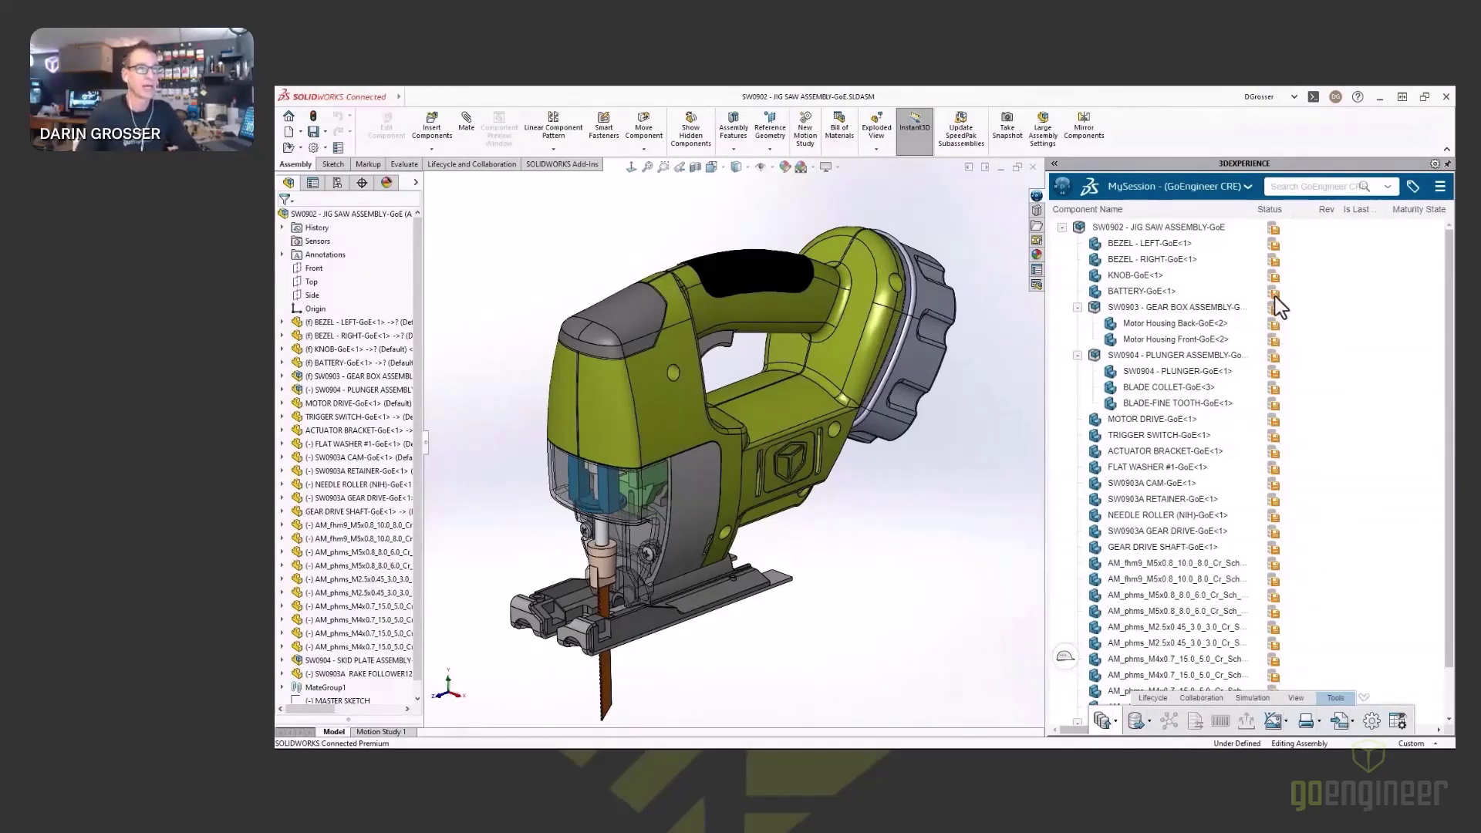
Step: Choose Save with Options for SW0904 - PLUNGER ASSEMBLY from its right-click menu in the 3DEXPERIENCE pane
mouse_move(1274, 307)
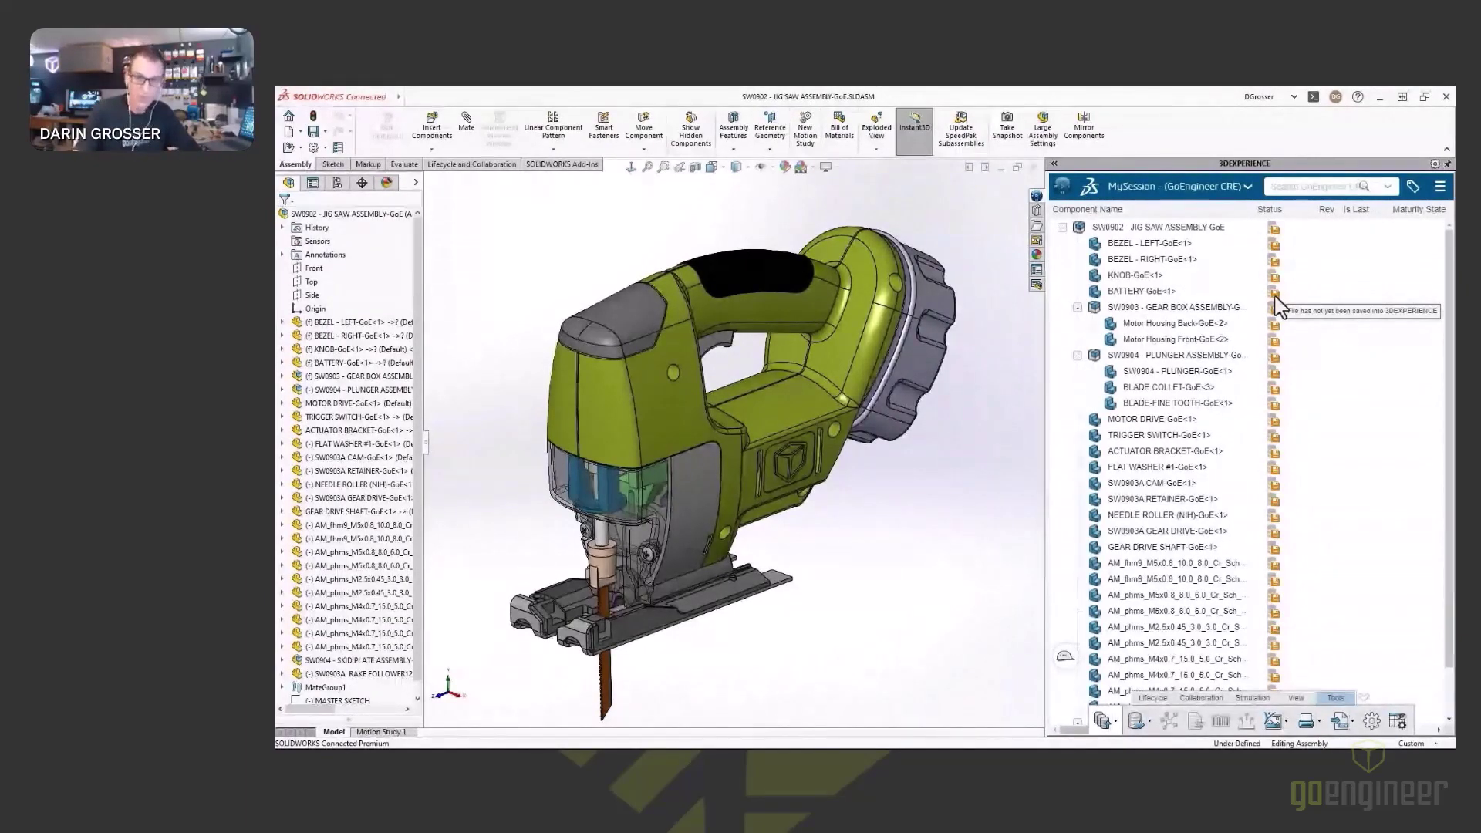
right_click(1170, 354)
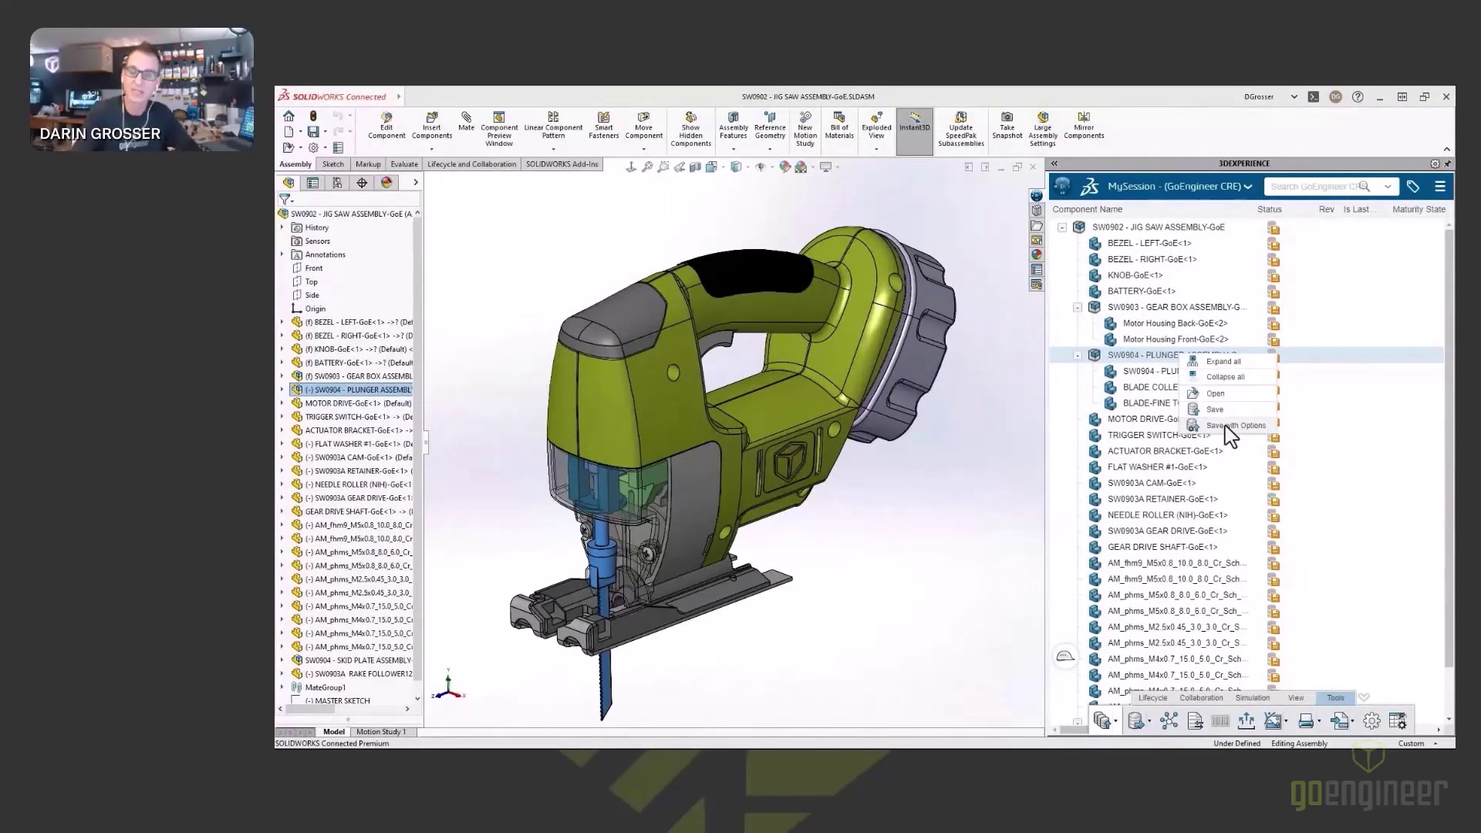
click(1230, 427)
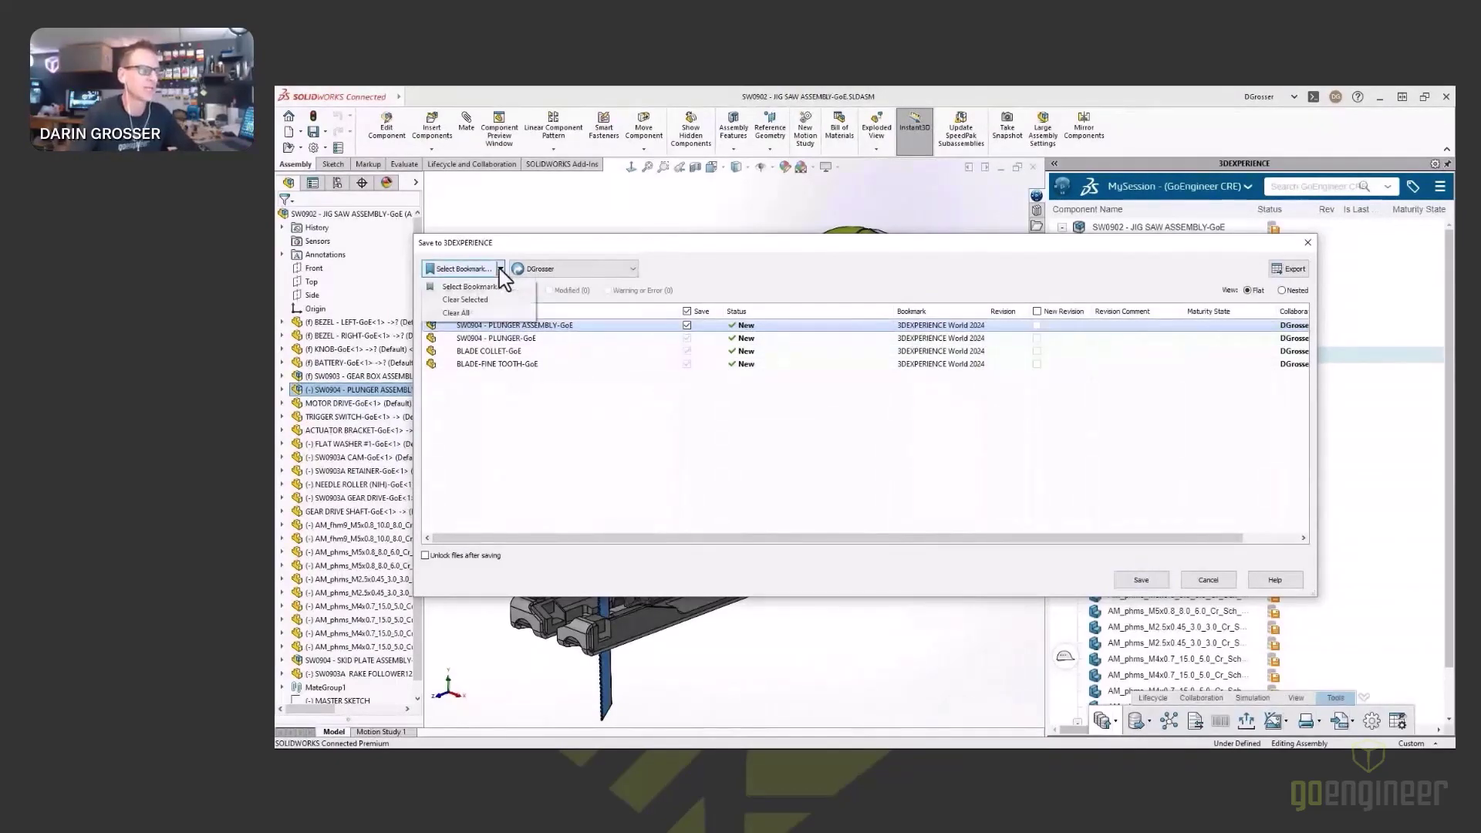
Step: Assign the 3DEXPERIENCE World 2024 bookmark to all four new plunger files
click(486, 280)
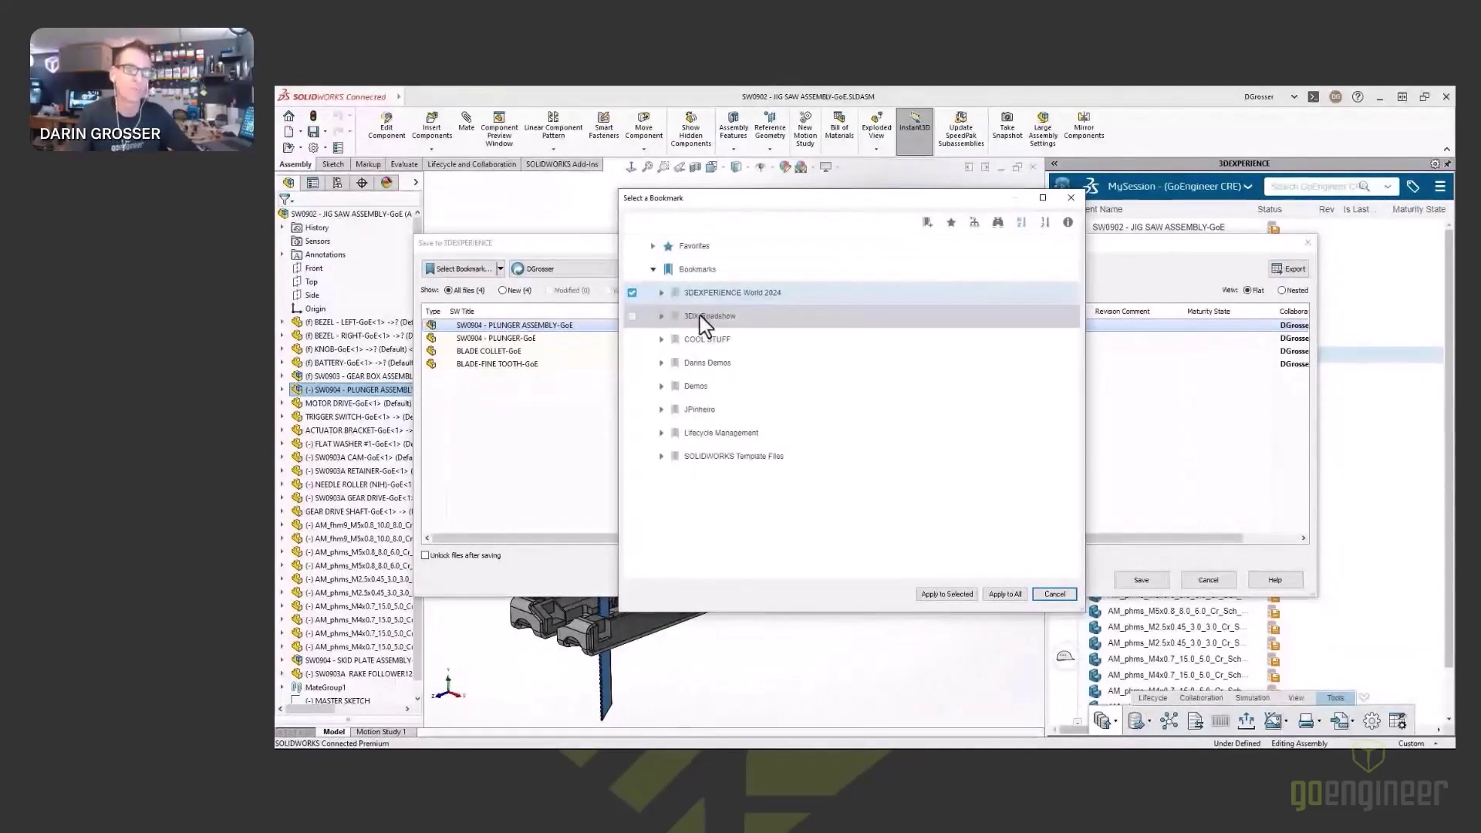
click(661, 363)
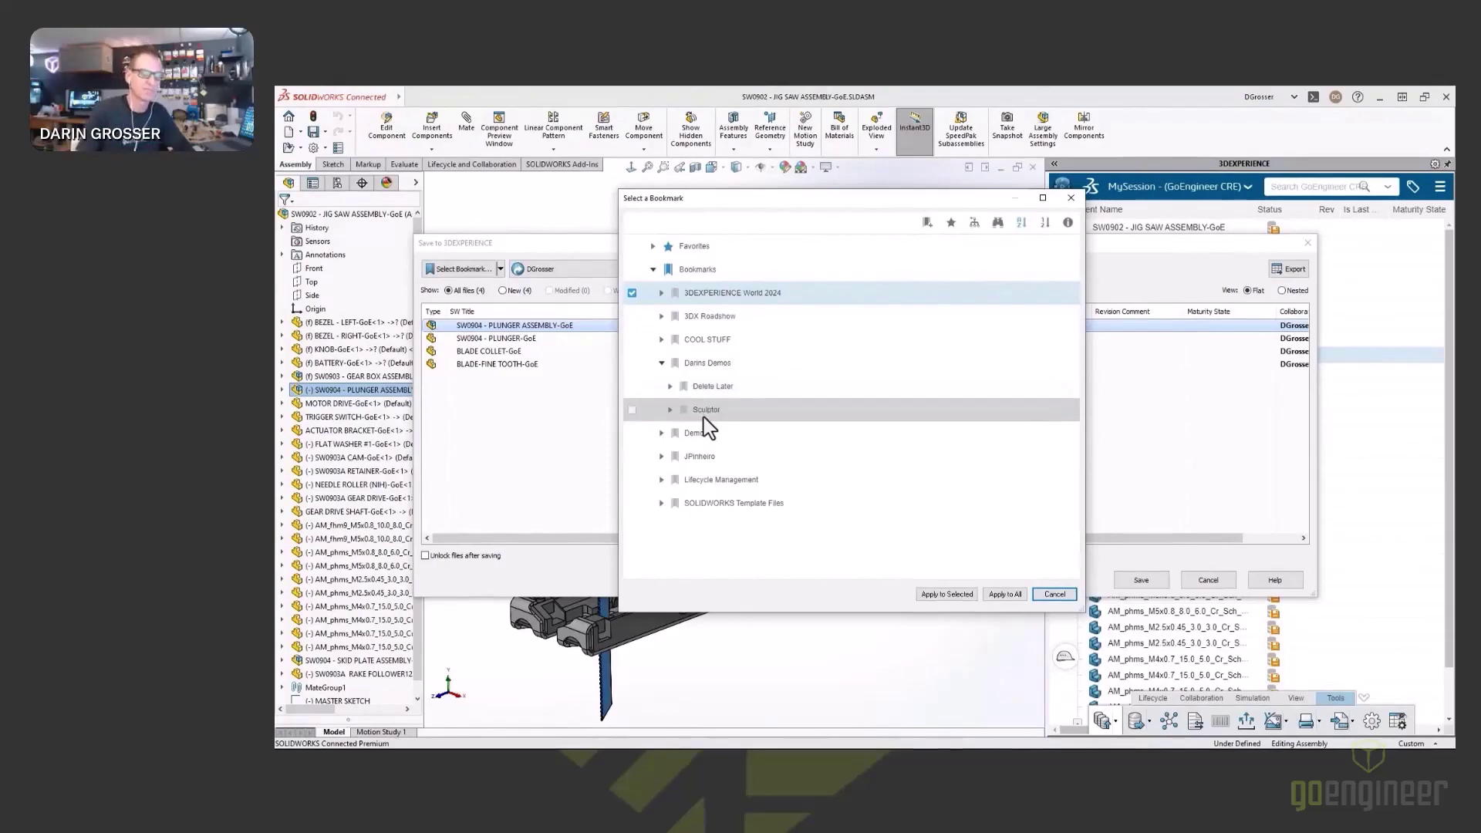
click(1007, 596)
click(1057, 595)
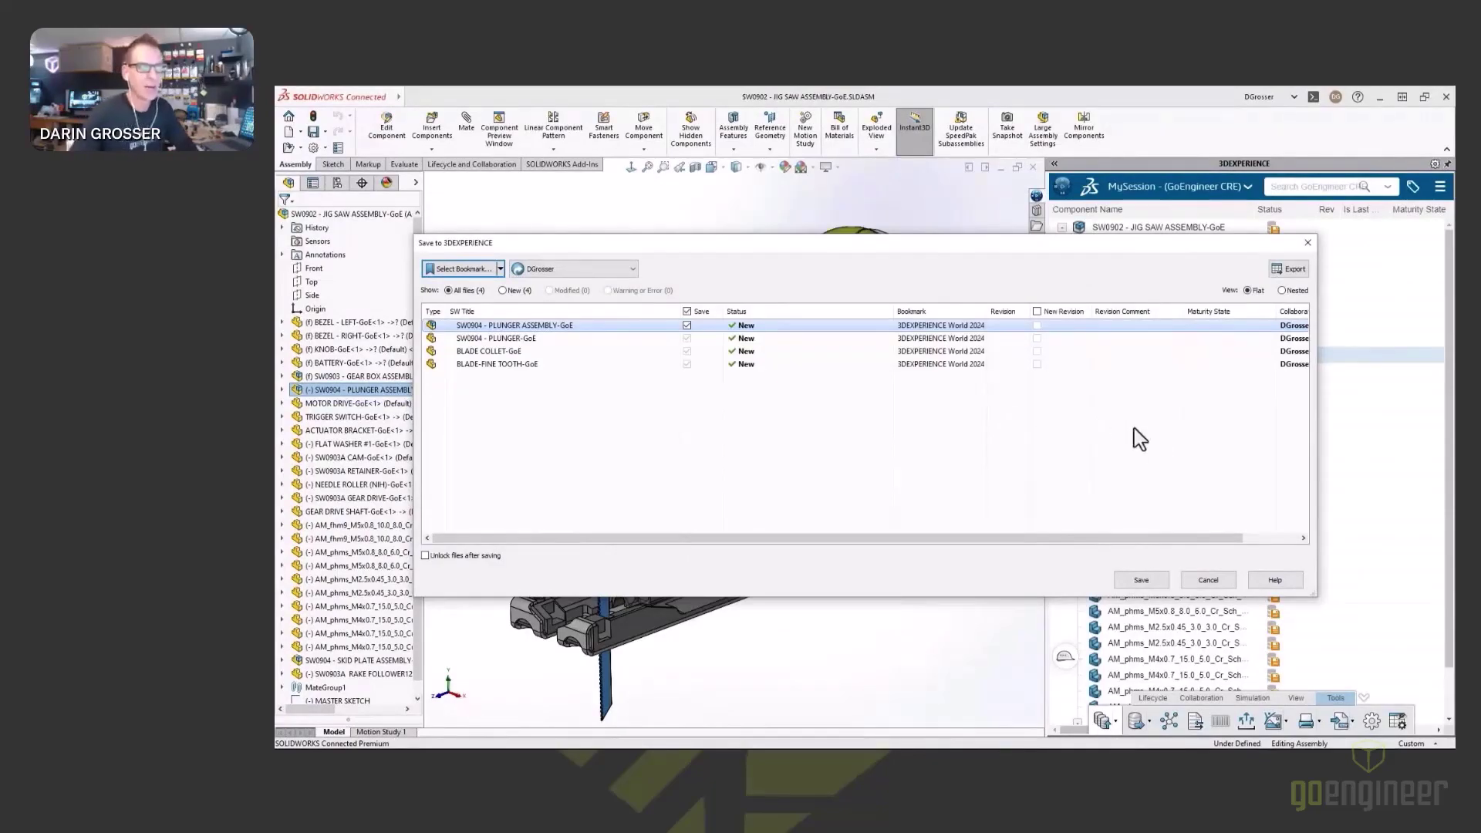
Step: Save the plunger subassembly and its three parts to 3DEXPERIENCE as revision A, In Work
click(1141, 580)
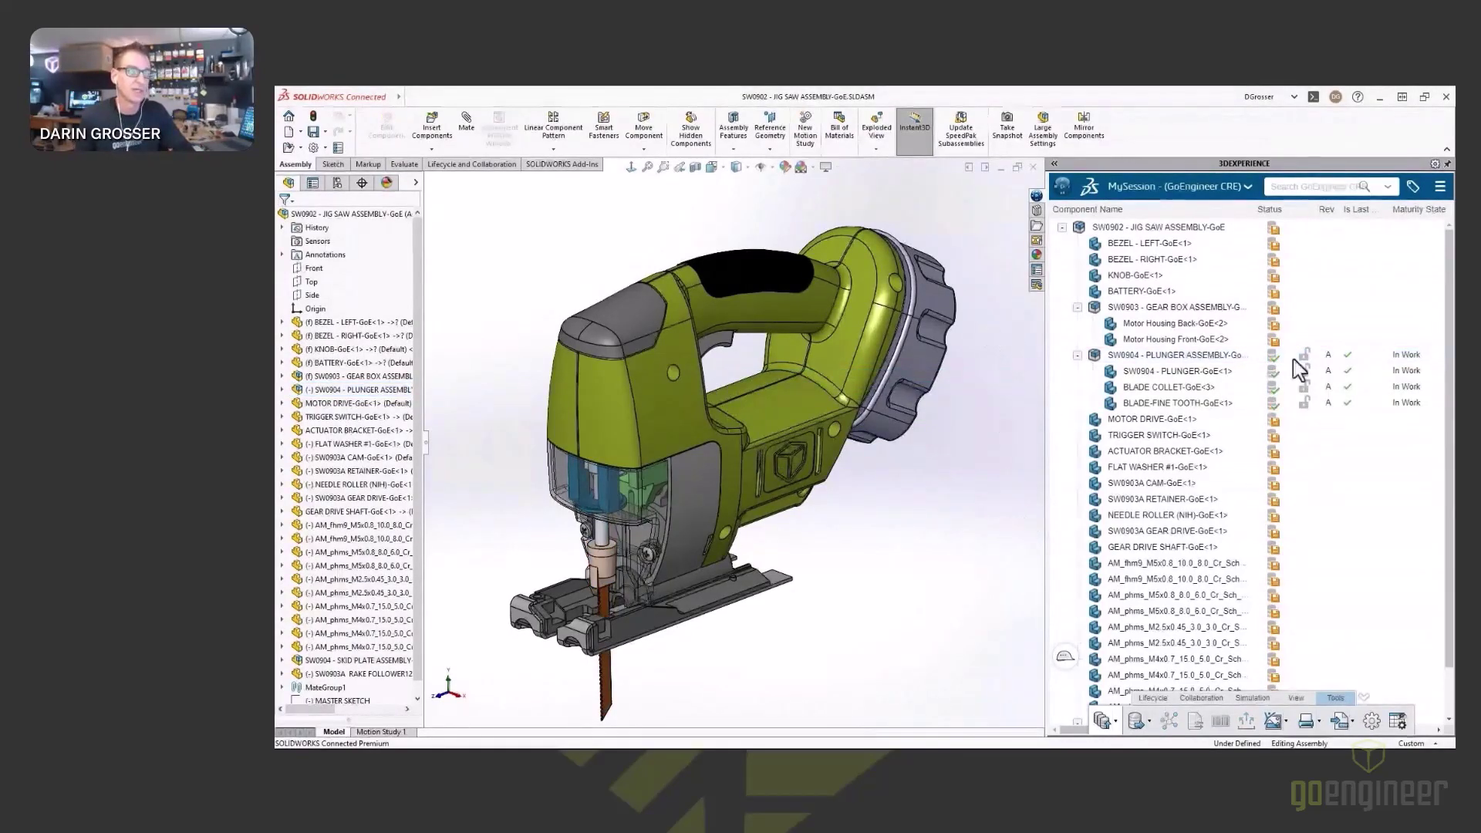
mouse_move(1275, 370)
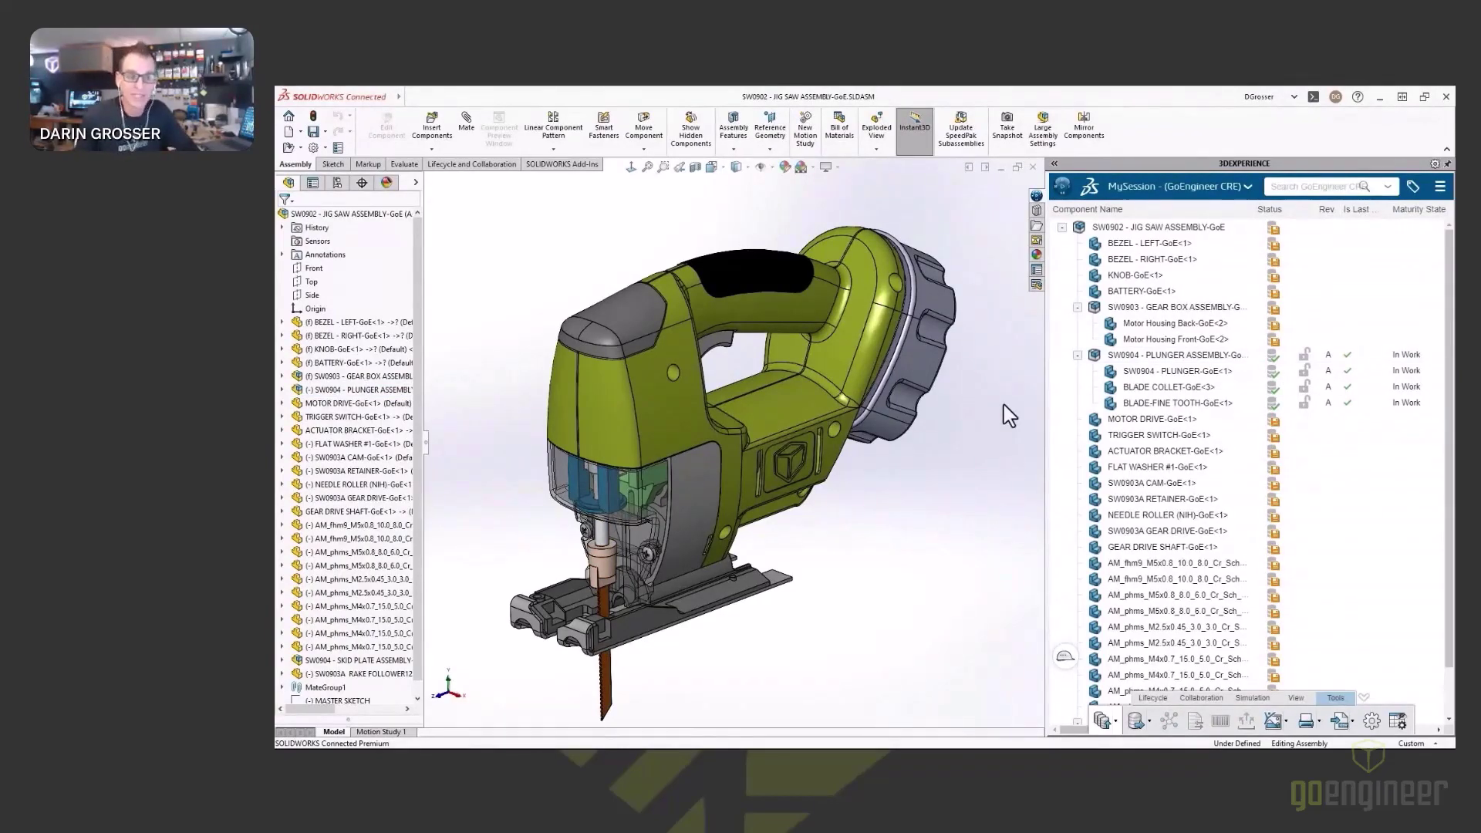
Step: Open the SW0904 plunger assembly in its own window and show its FeatureManager design tree
right_click(1160, 355)
click(1214, 395)
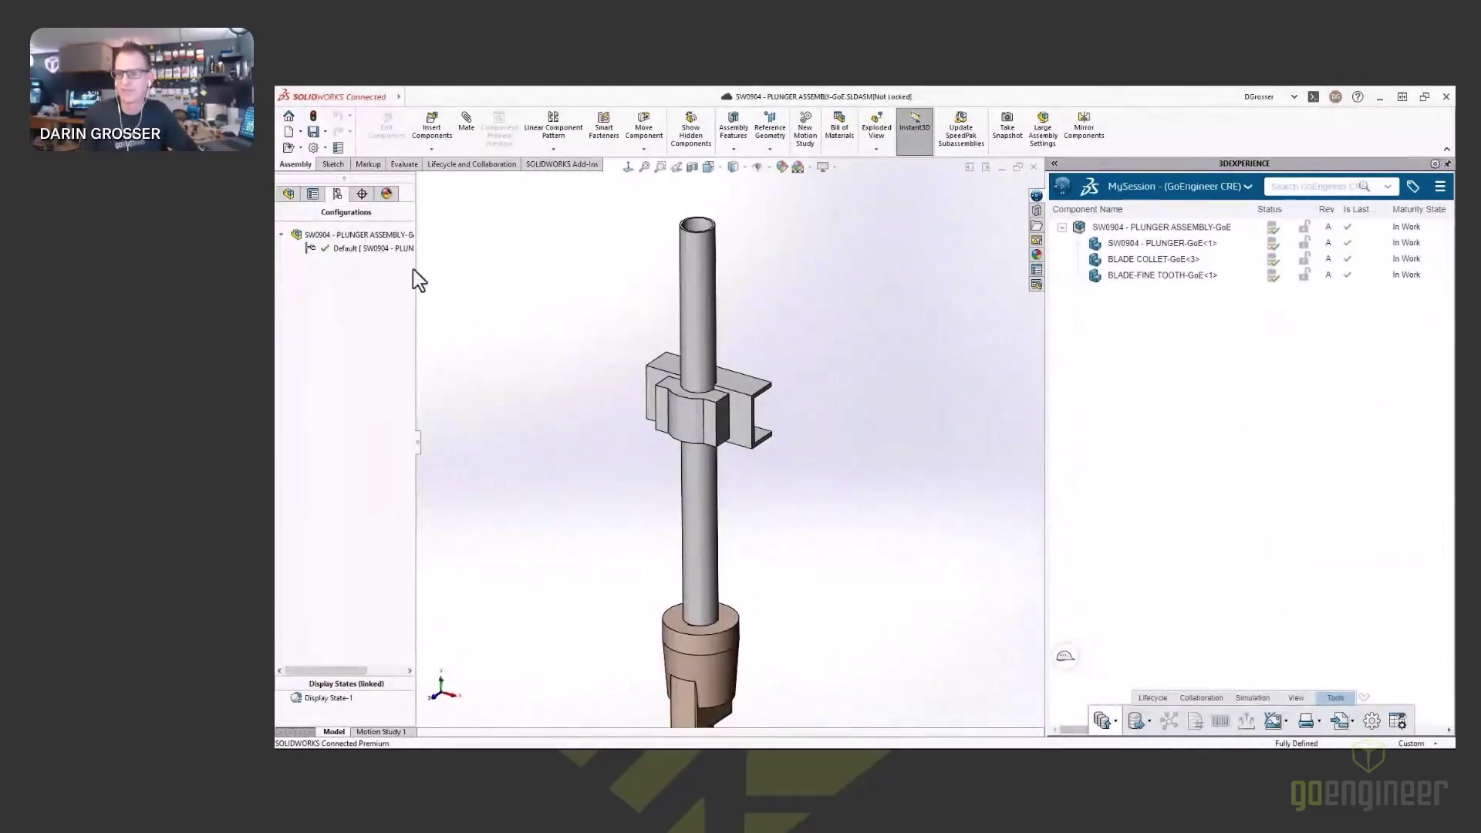
click(290, 194)
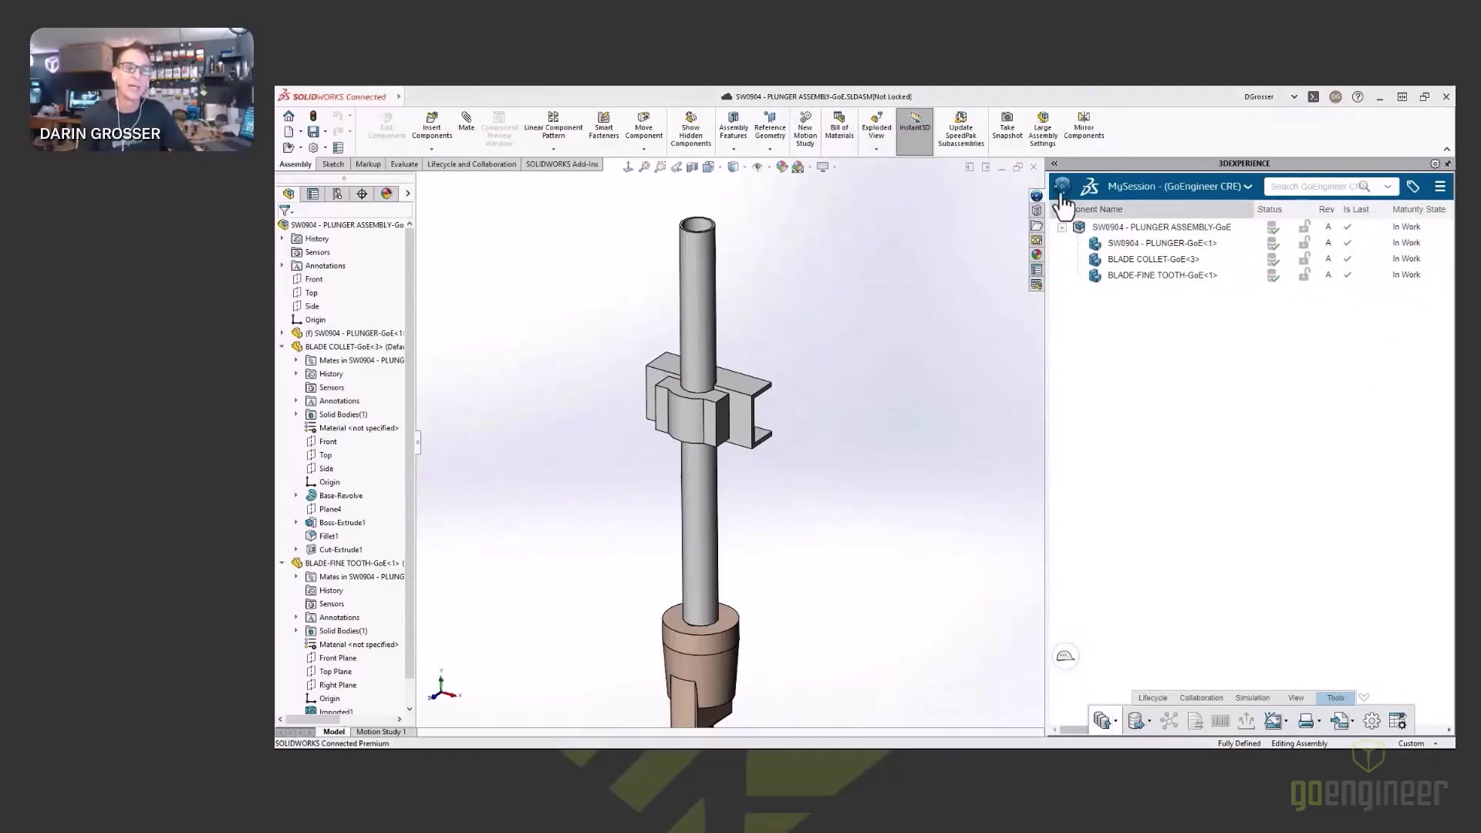
click(1054, 163)
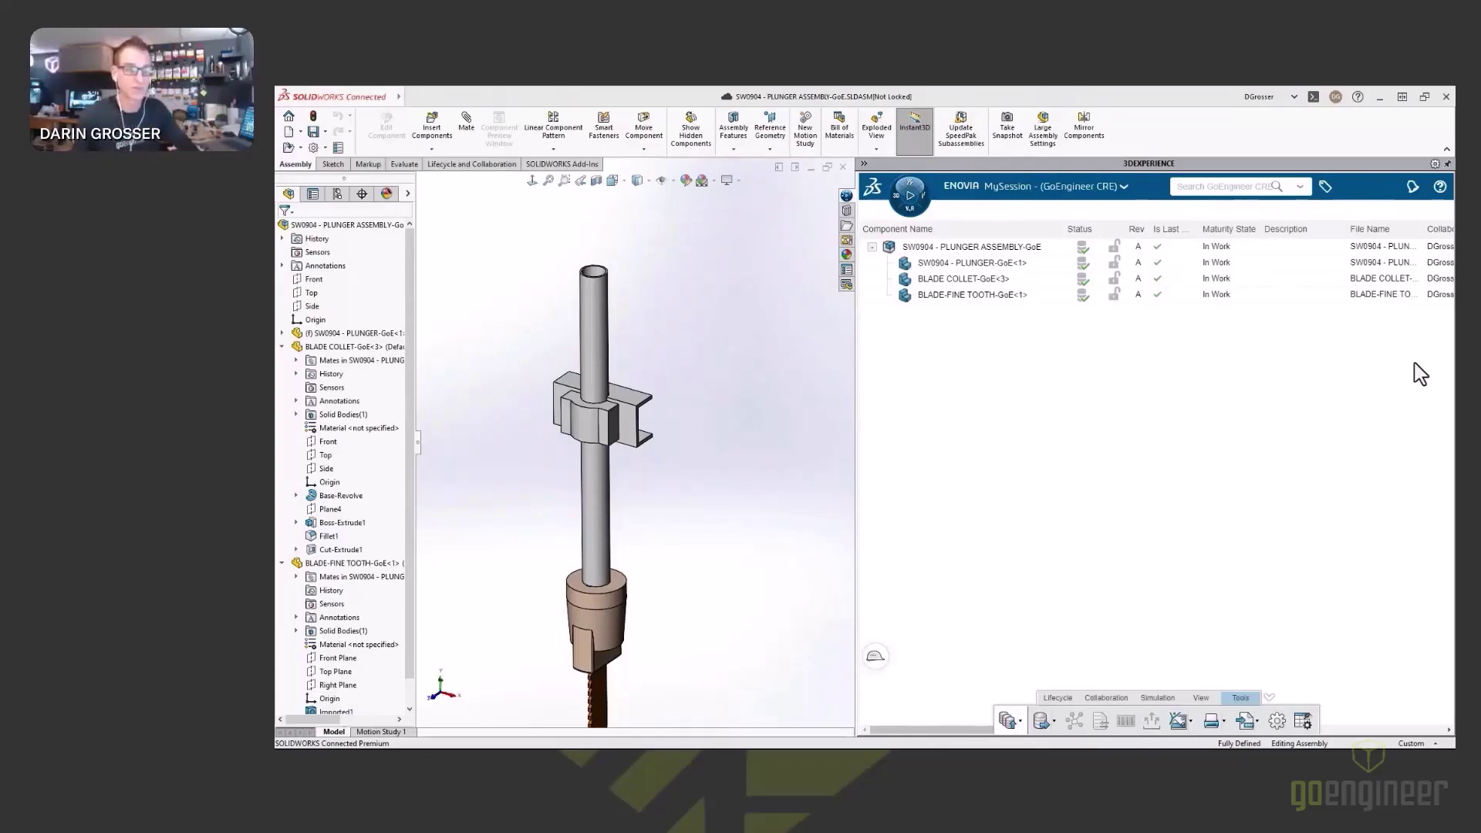
click(864, 163)
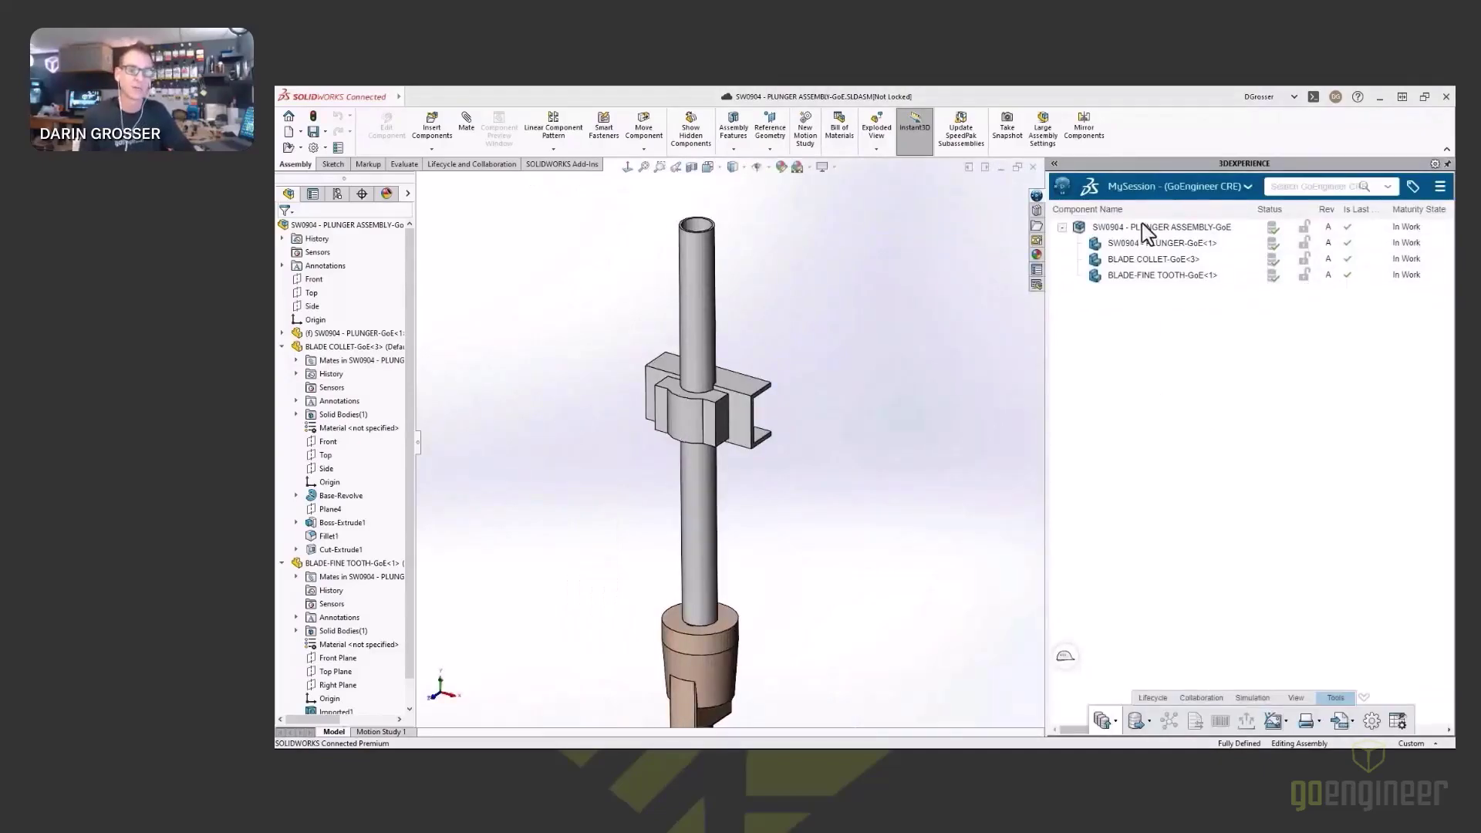
click(1167, 244)
right_click(1166, 246)
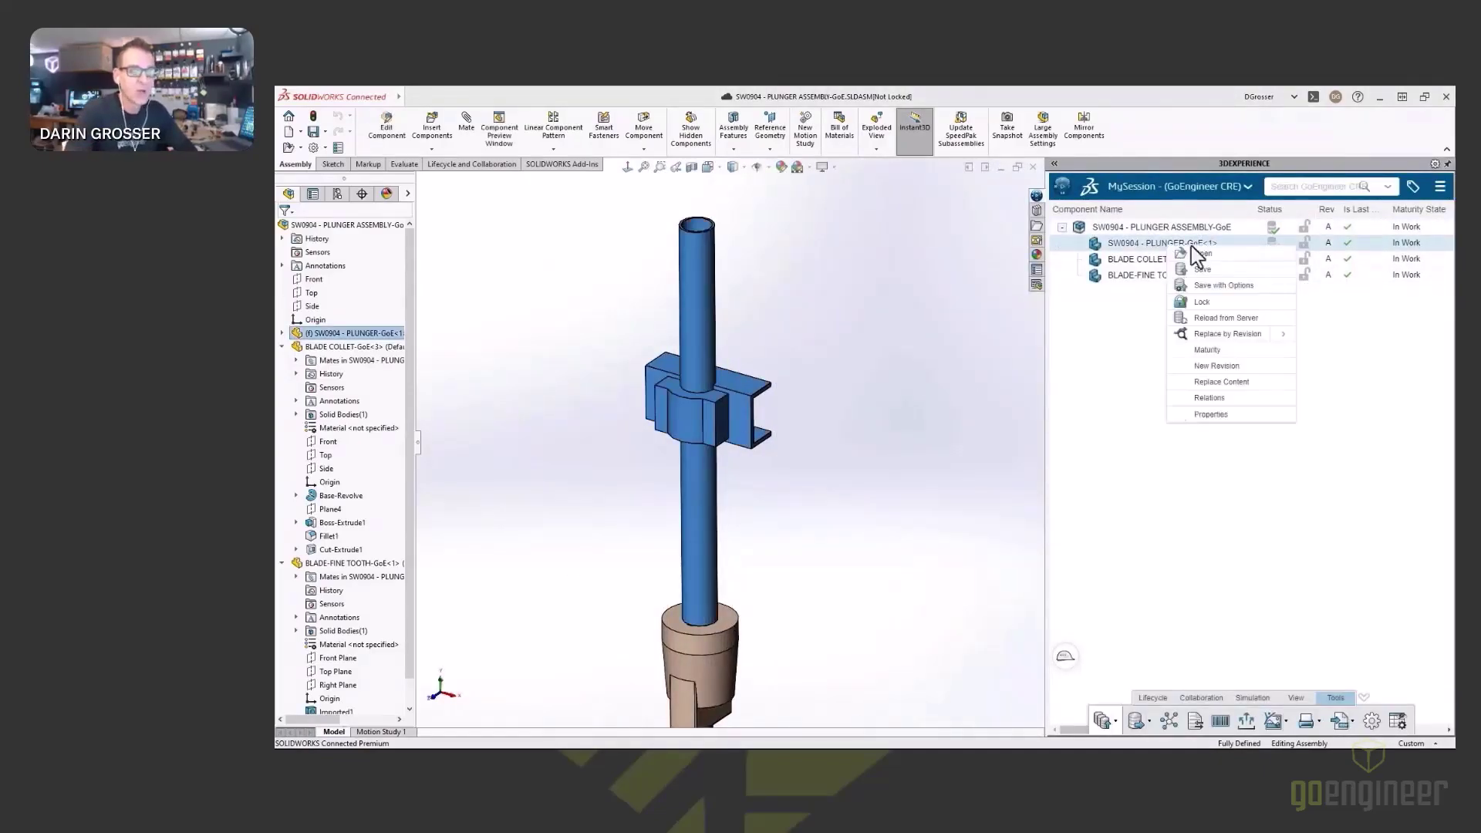
Step: Lock the PLUNGER part in the 3DEXPERIENCE pane and select the bracket's top face
click(1217, 304)
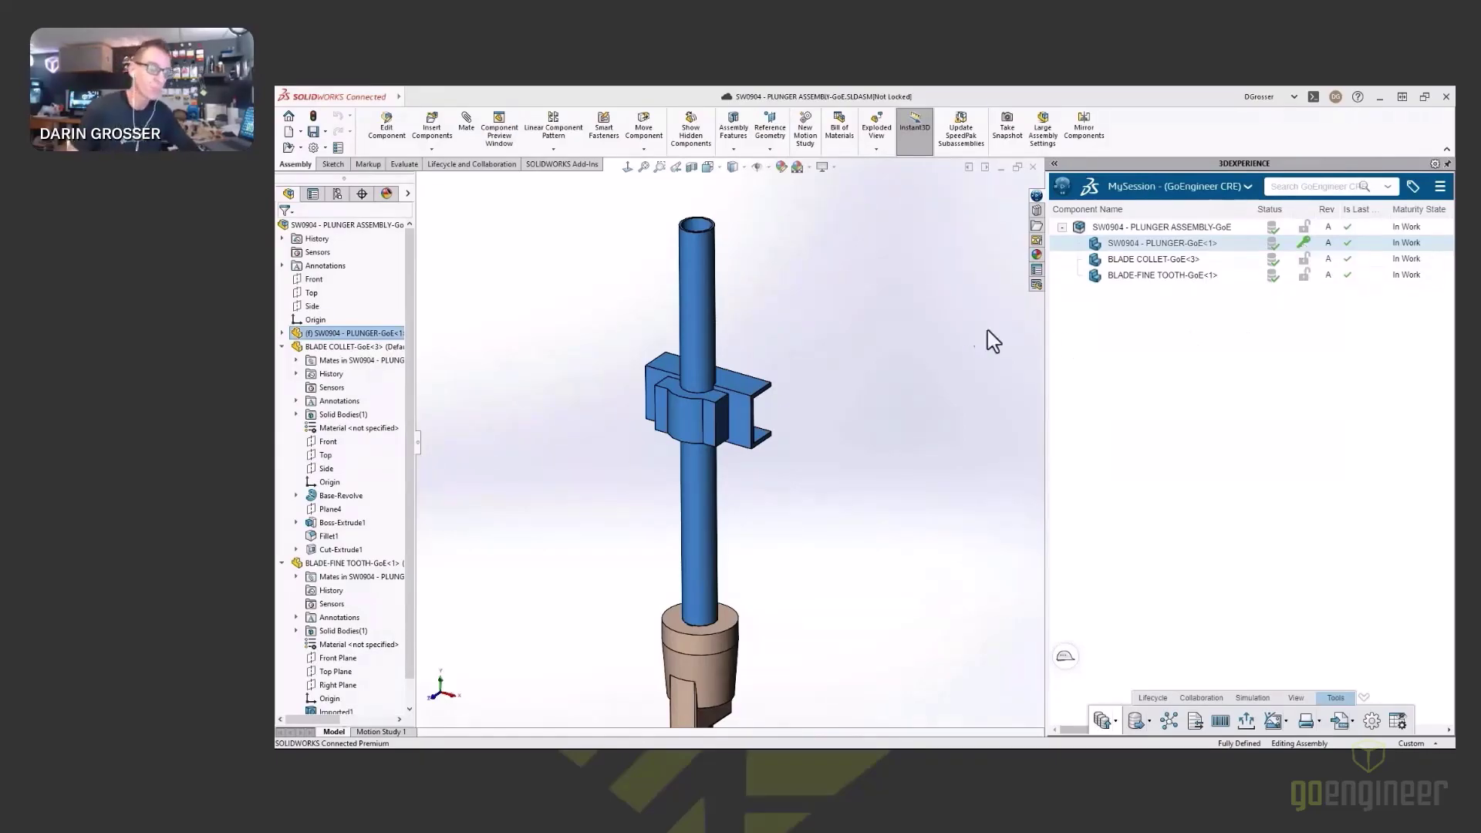
click(831, 370)
click(737, 361)
right_click(743, 359)
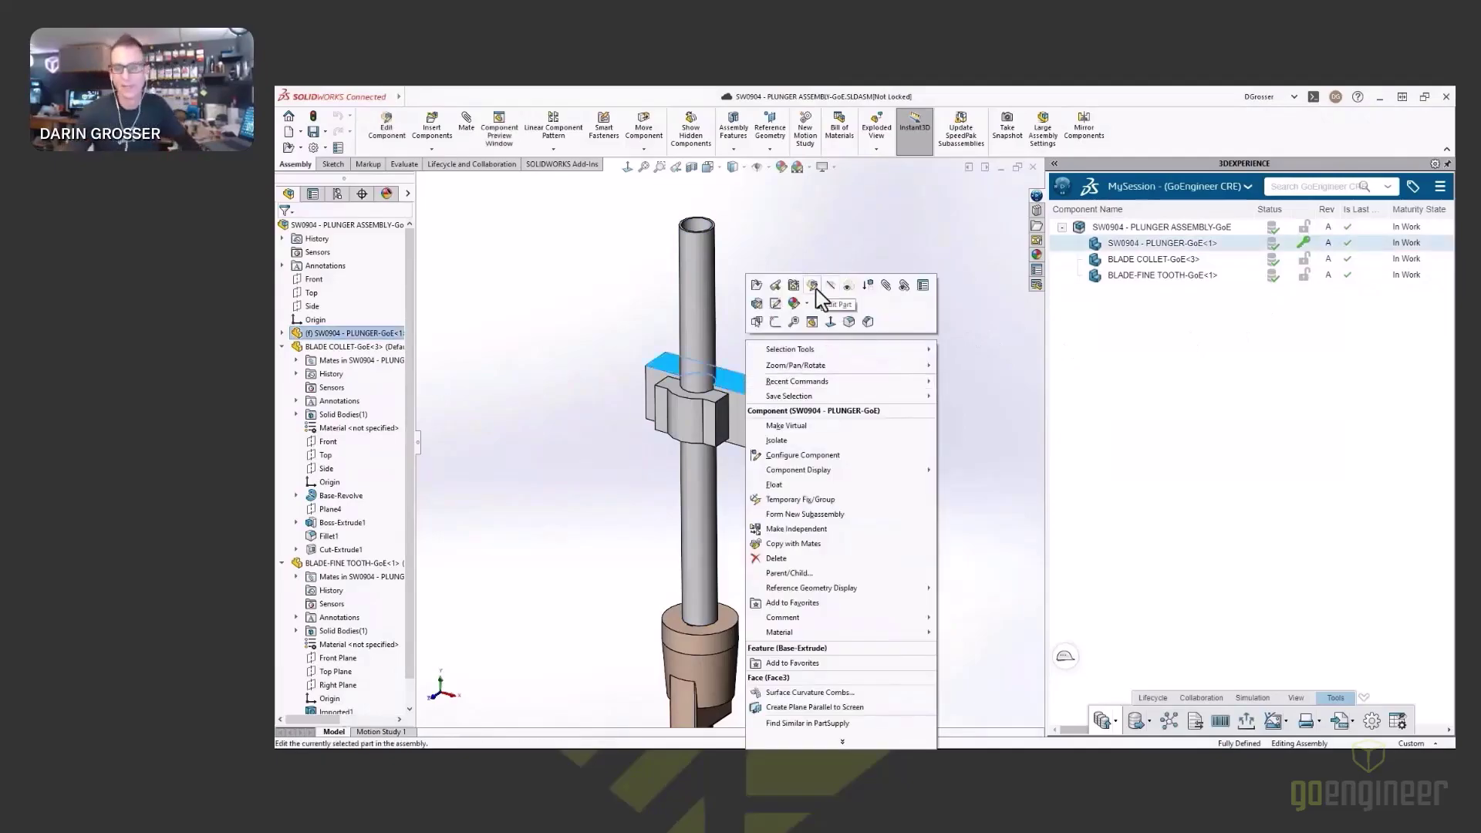
Step: Edit the plunger part in place, stretching the Base-Extrude bracket channel from 28 to about 72.4
click(830, 287)
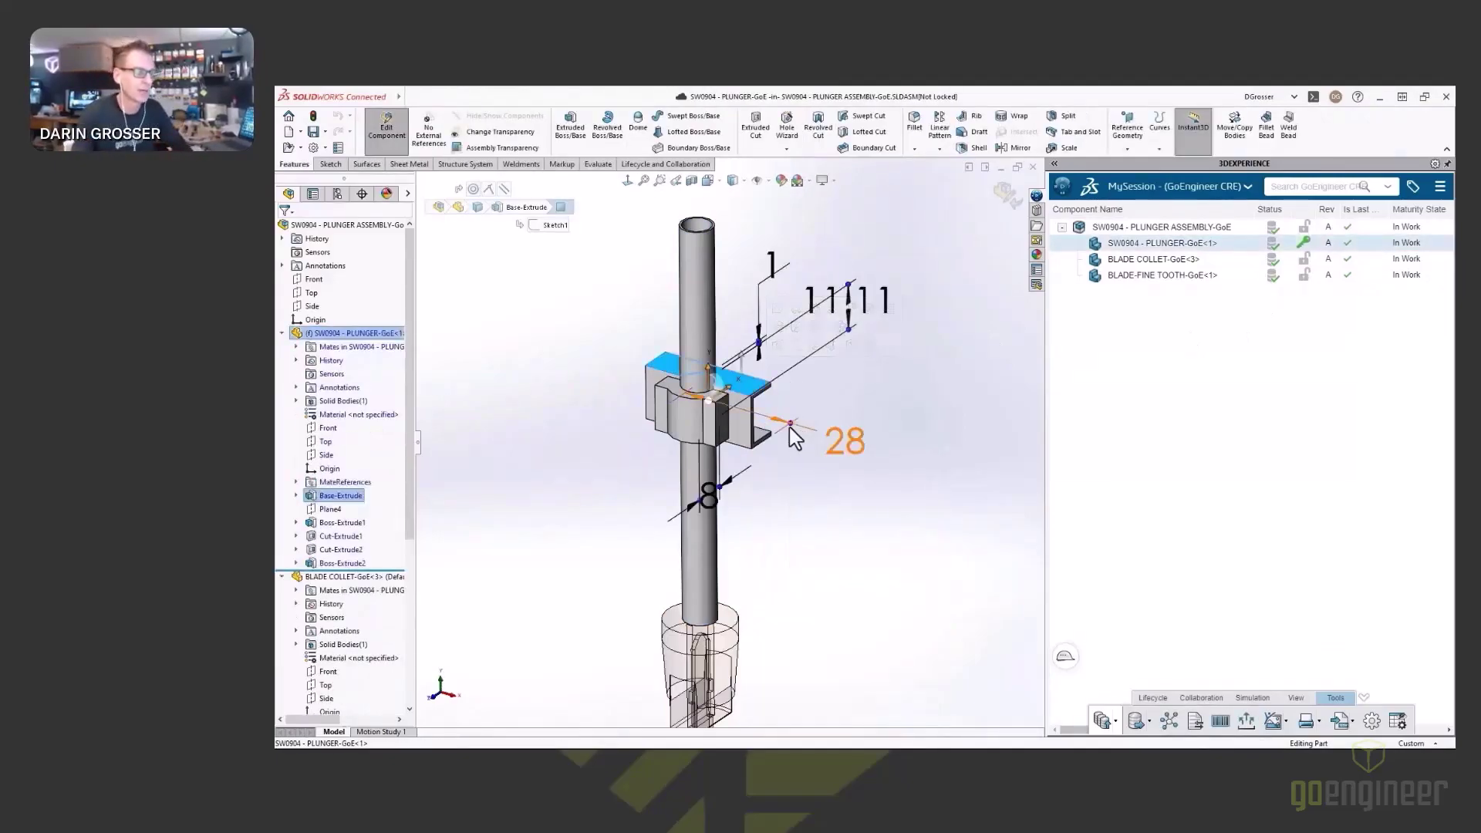
drag(794, 430, 994, 463)
click(1006, 194)
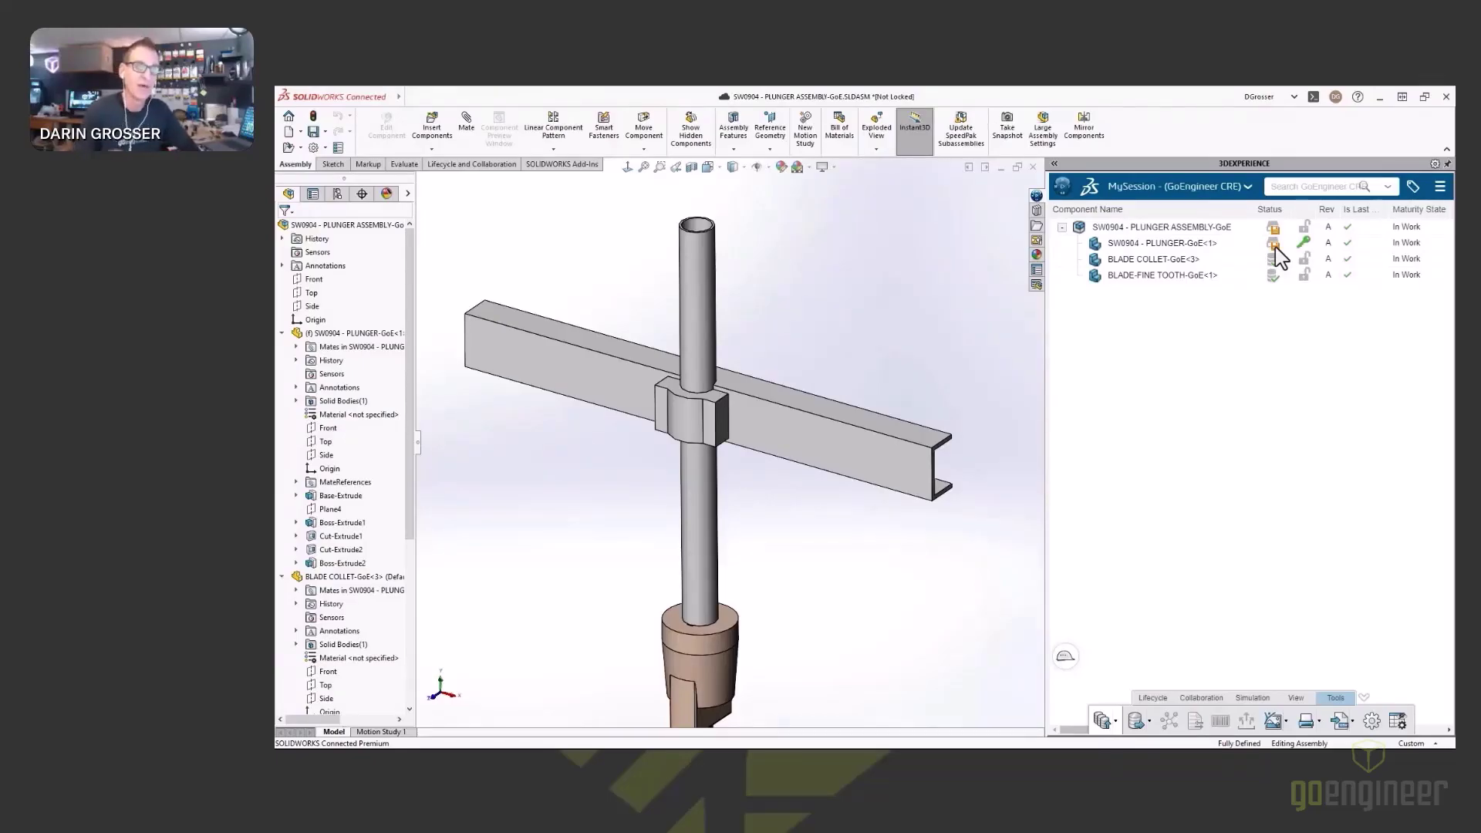
mouse_move(1275, 247)
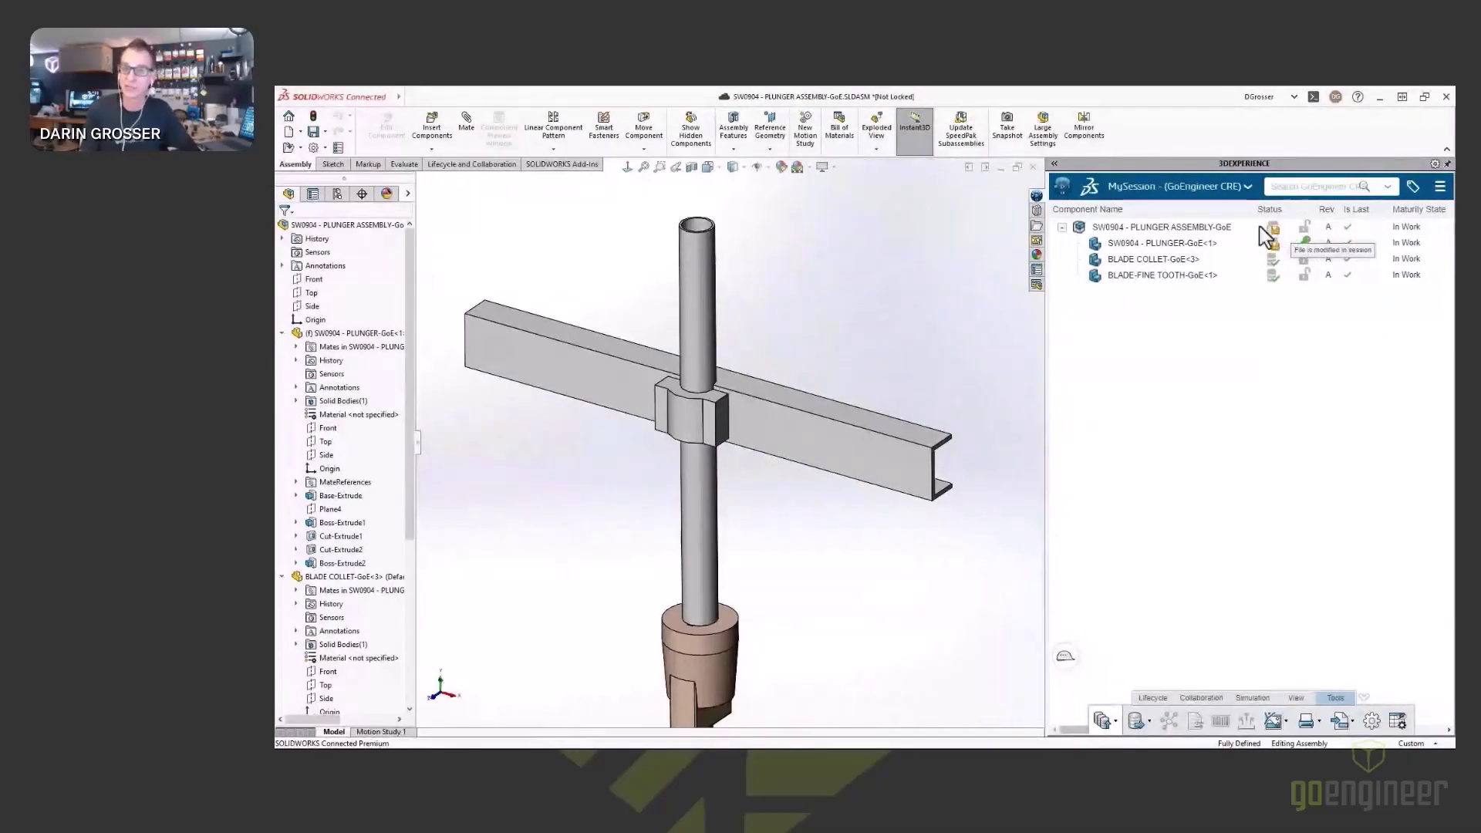
Step: Choose Save with Options for the plunger assembly in the MySession list
click(1173, 229)
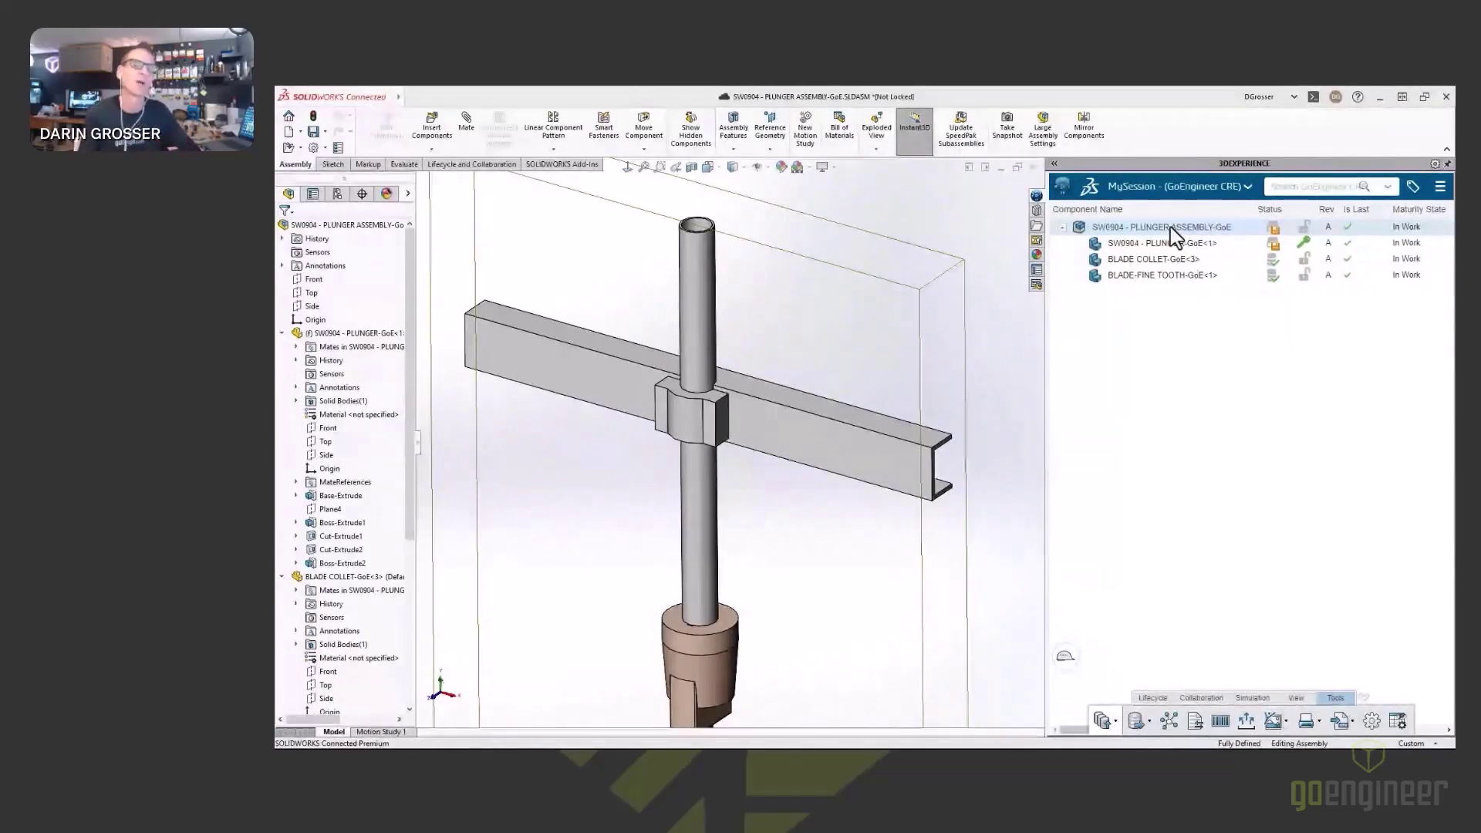
right_click(1172, 232)
click(1229, 287)
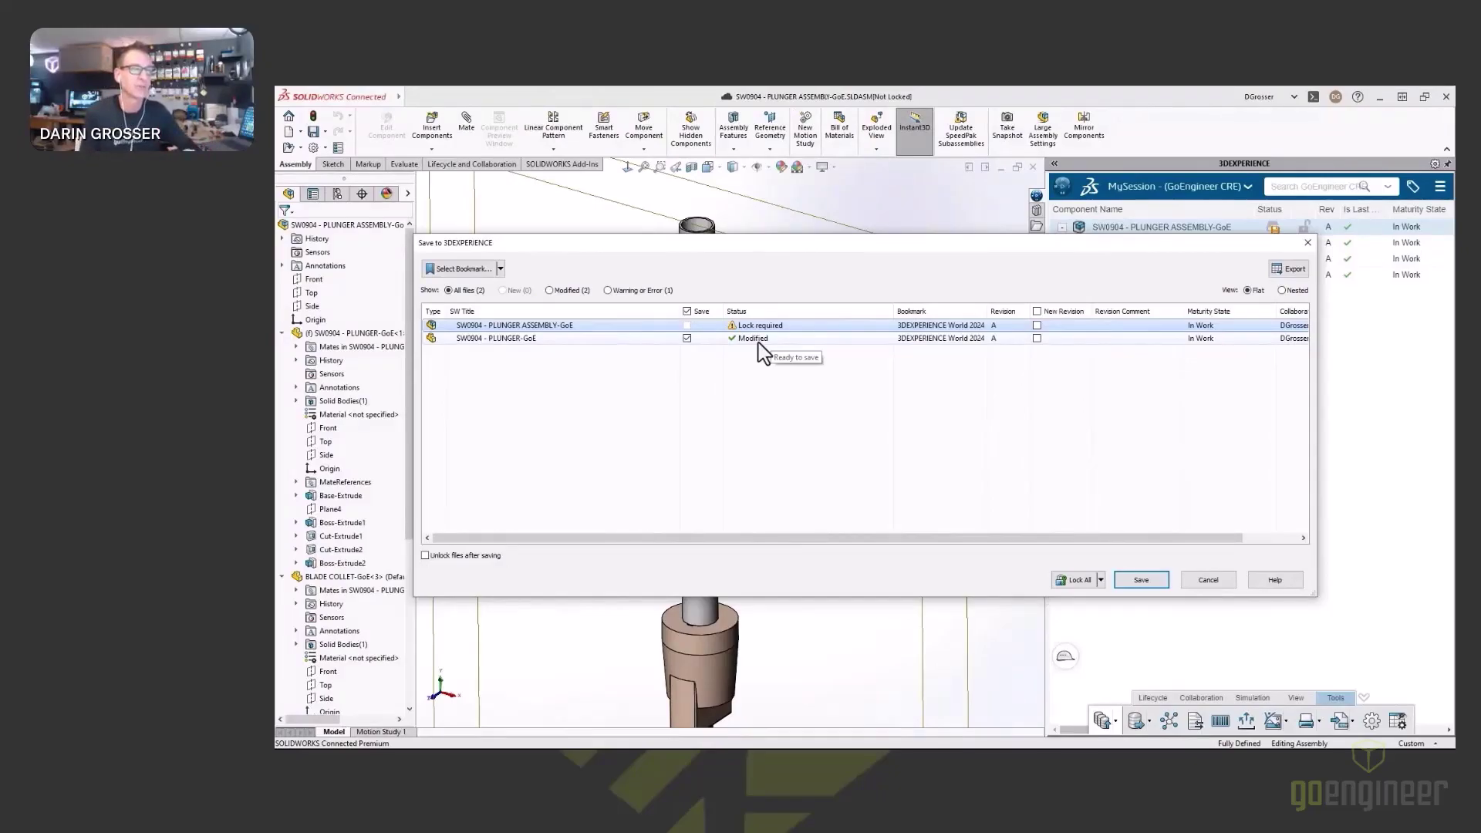
Step: Give the plunger part and assembly New Revision, lock all files, and save them as revision B
click(1037, 338)
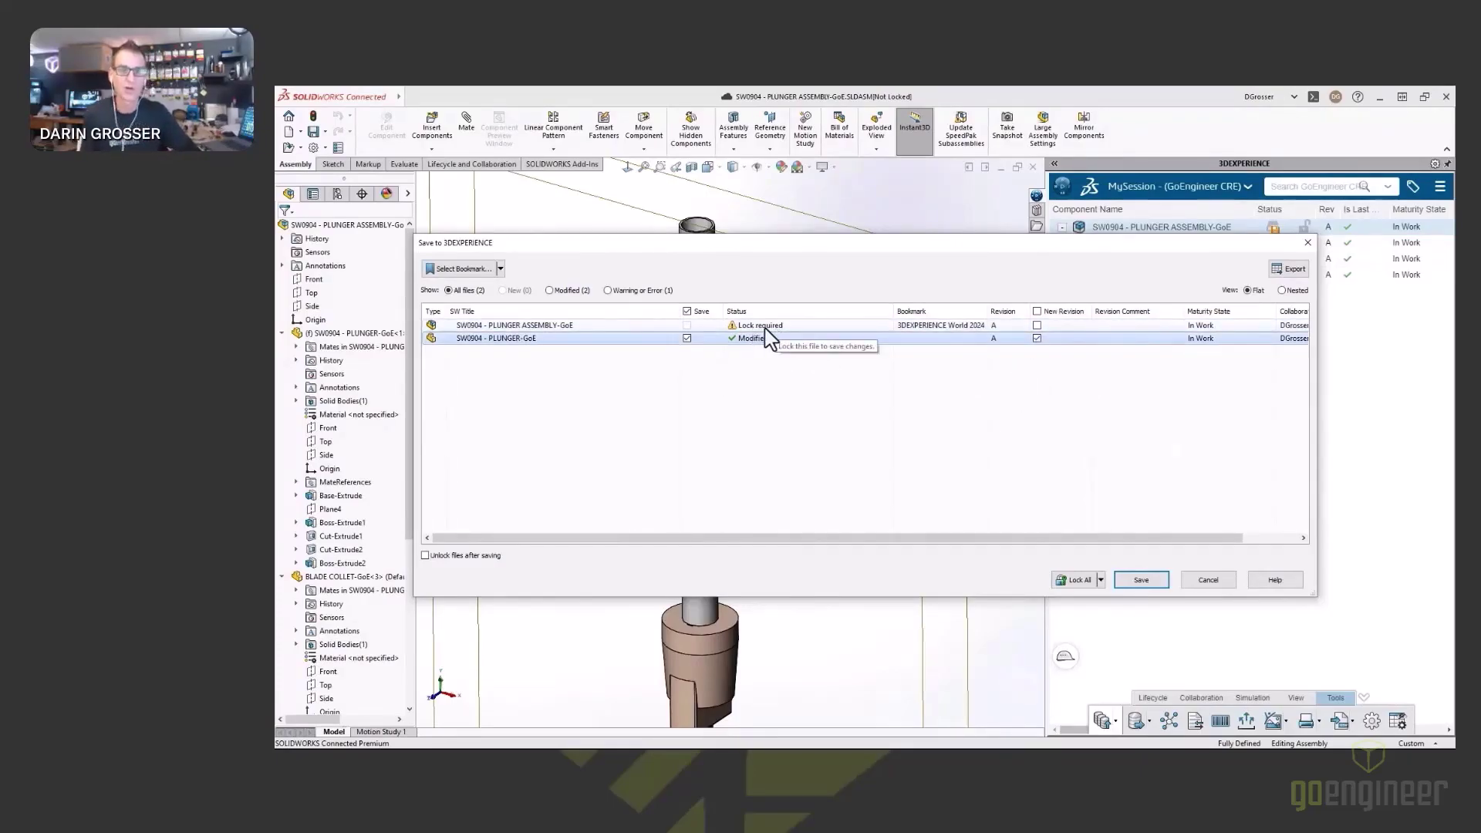
click(1080, 580)
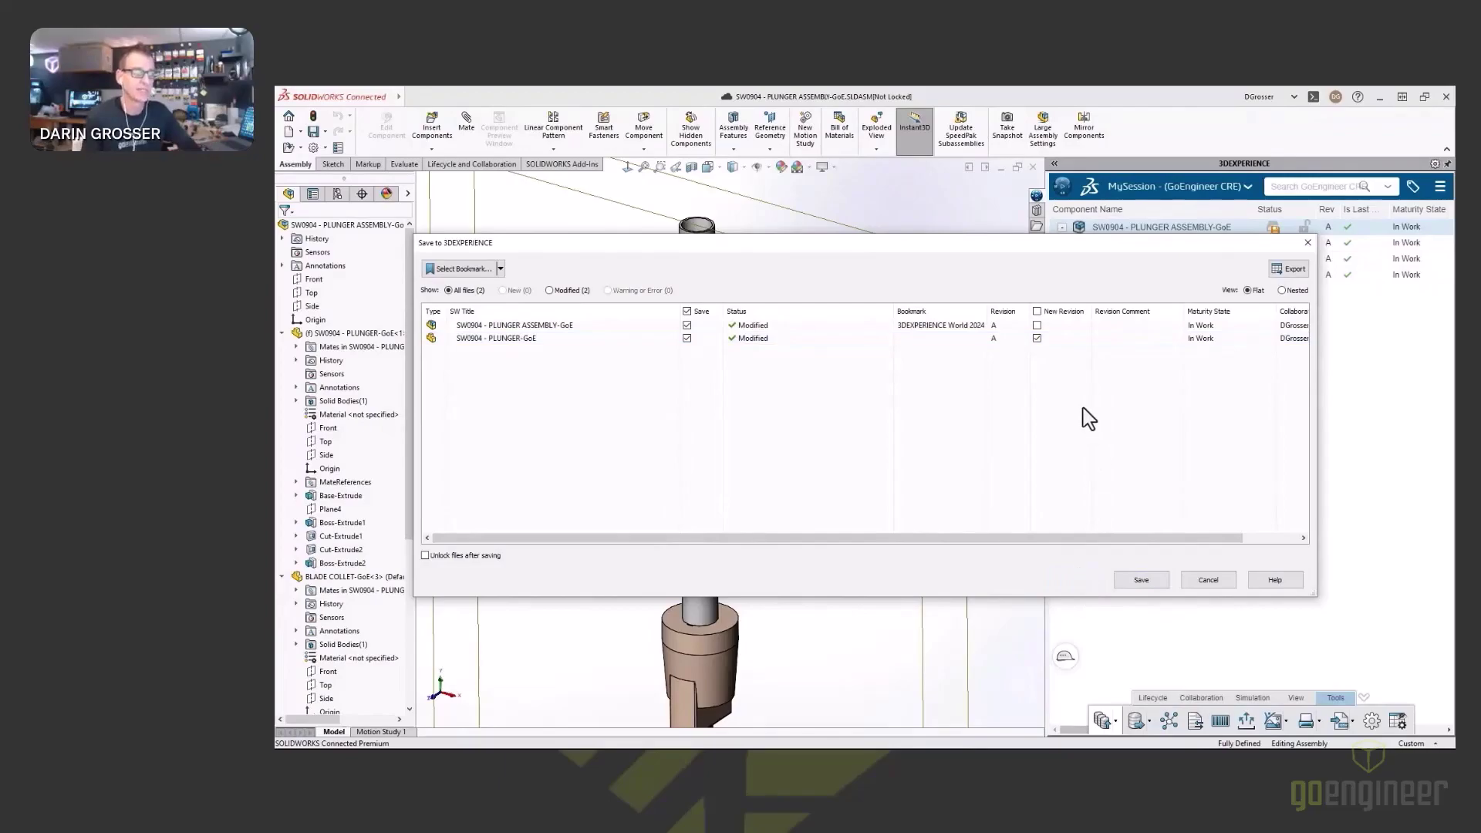
click(1037, 325)
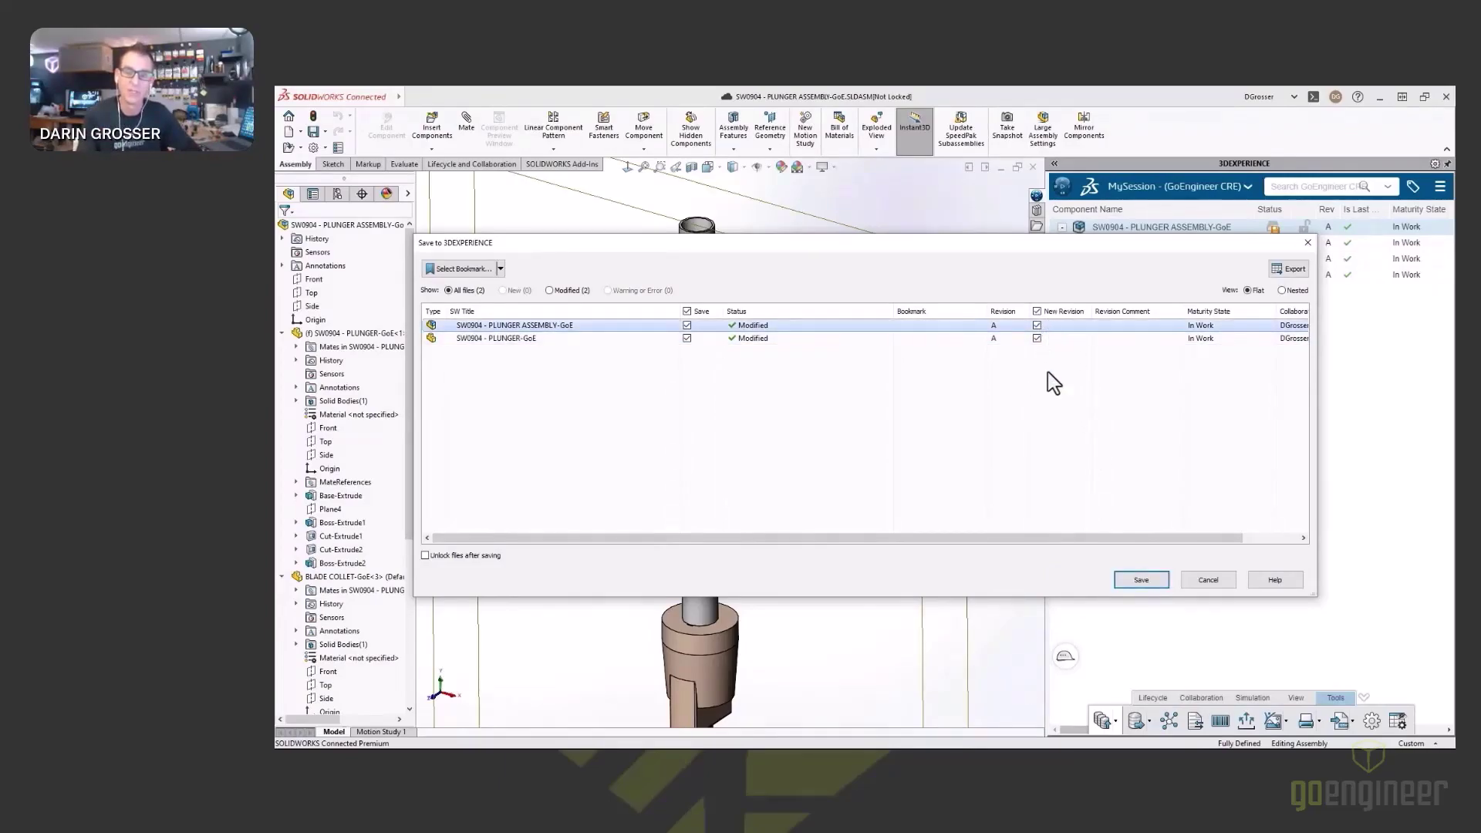
click(1145, 581)
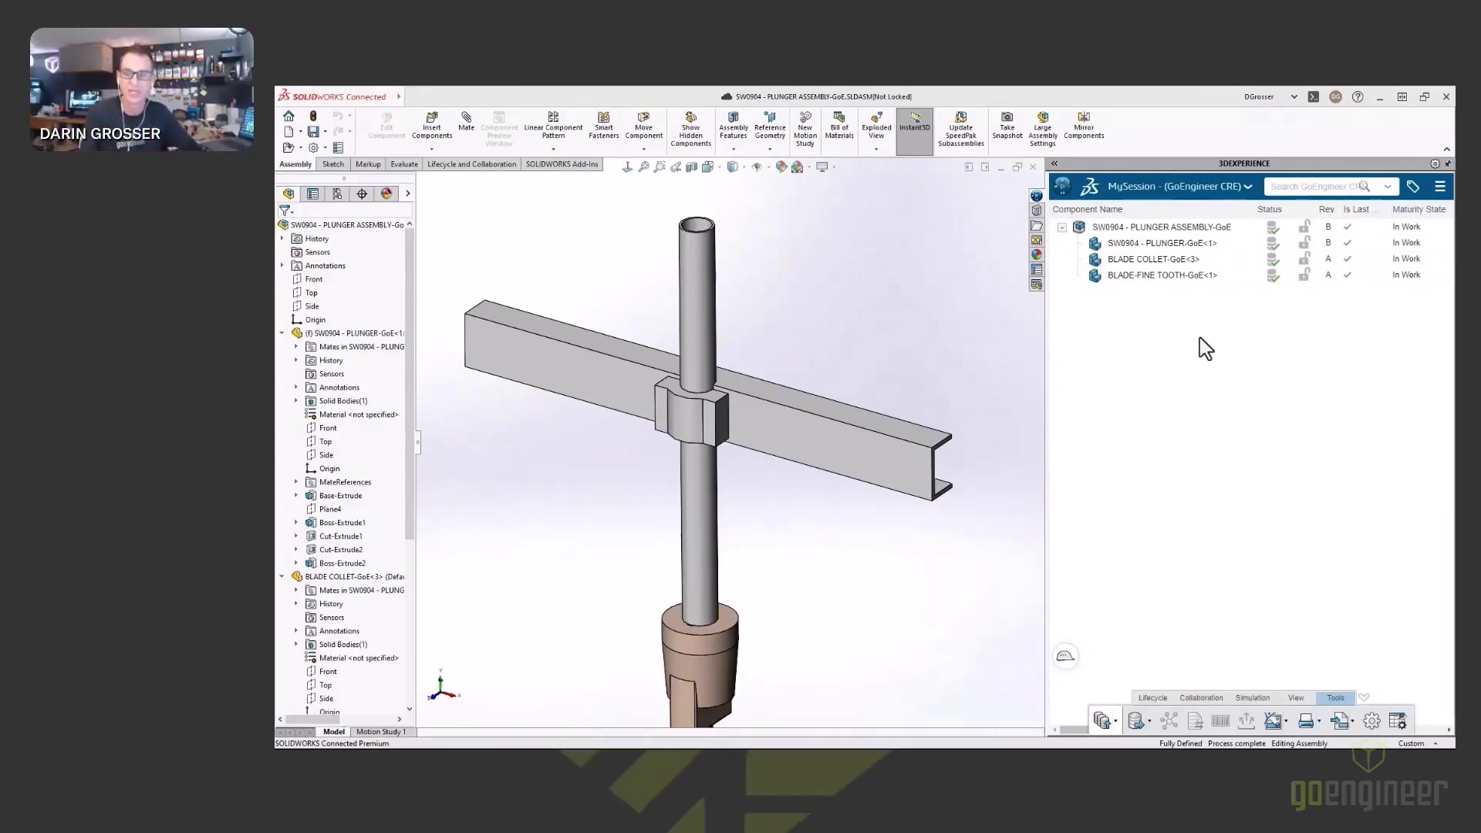
Step: Replace the open plunger assembly with its revision A via Replace by Revision
right_click(1159, 228)
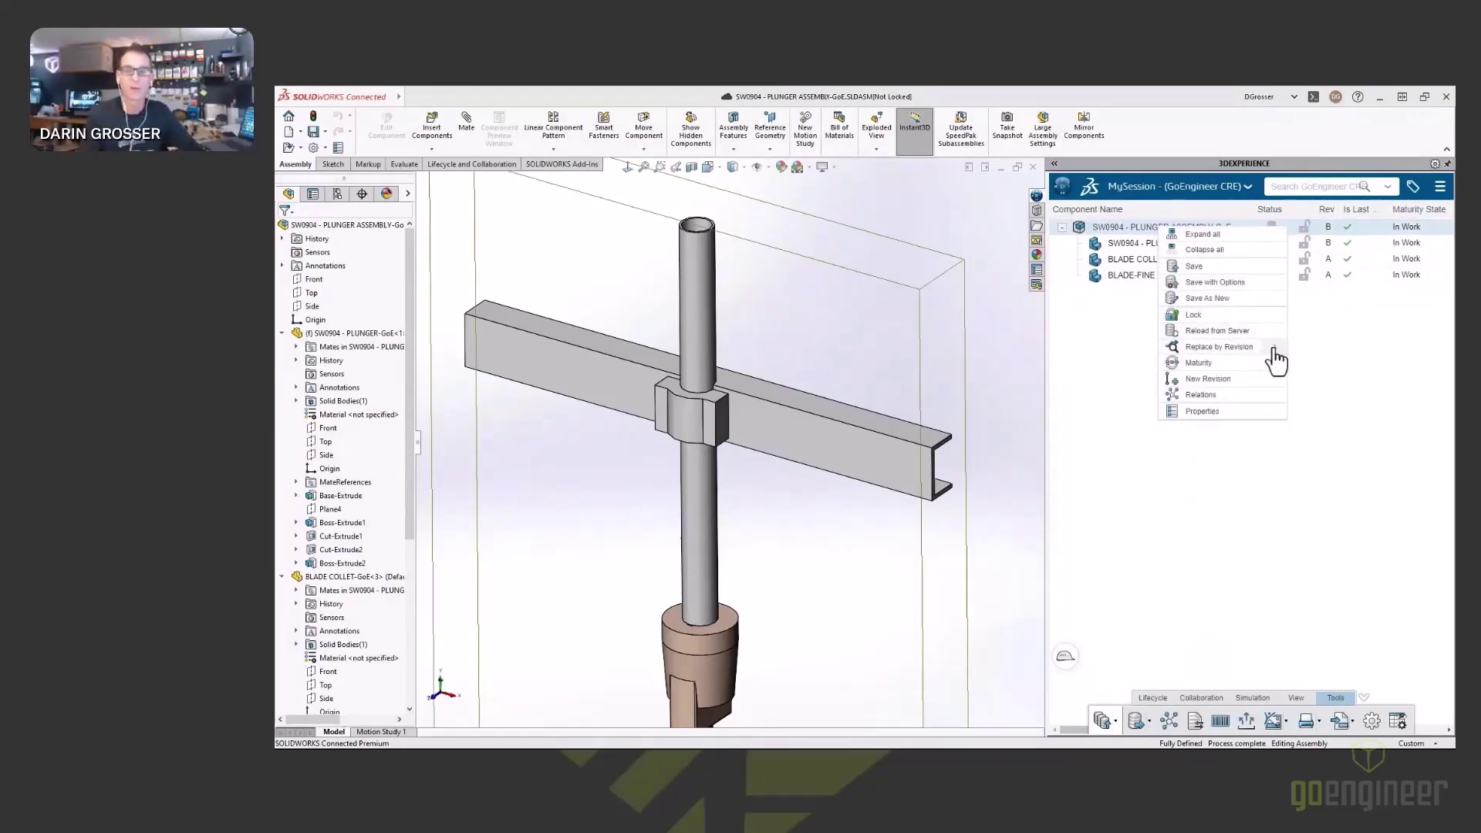
mouse_move(1275, 352)
click(1346, 347)
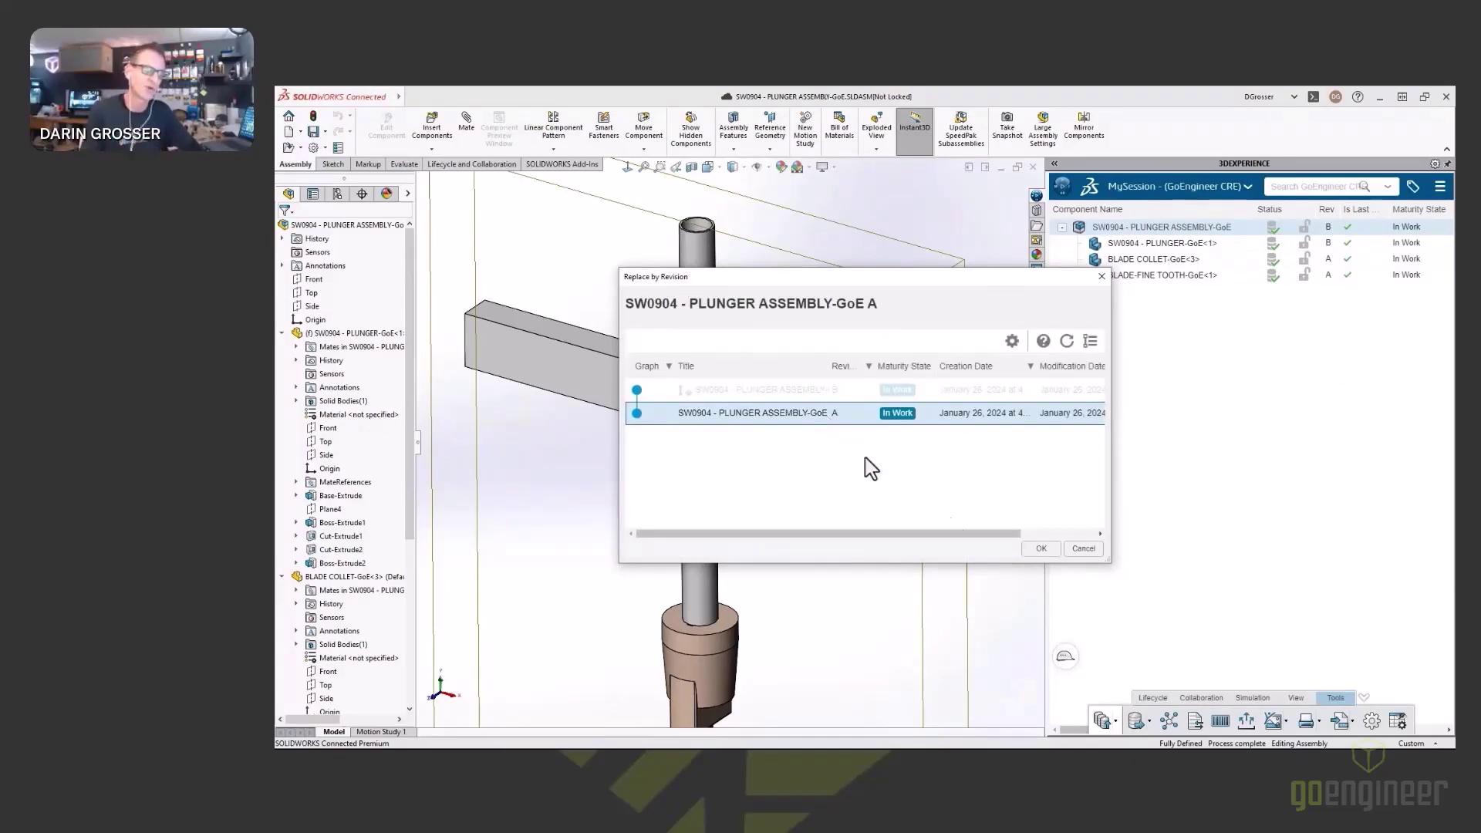
click(1041, 549)
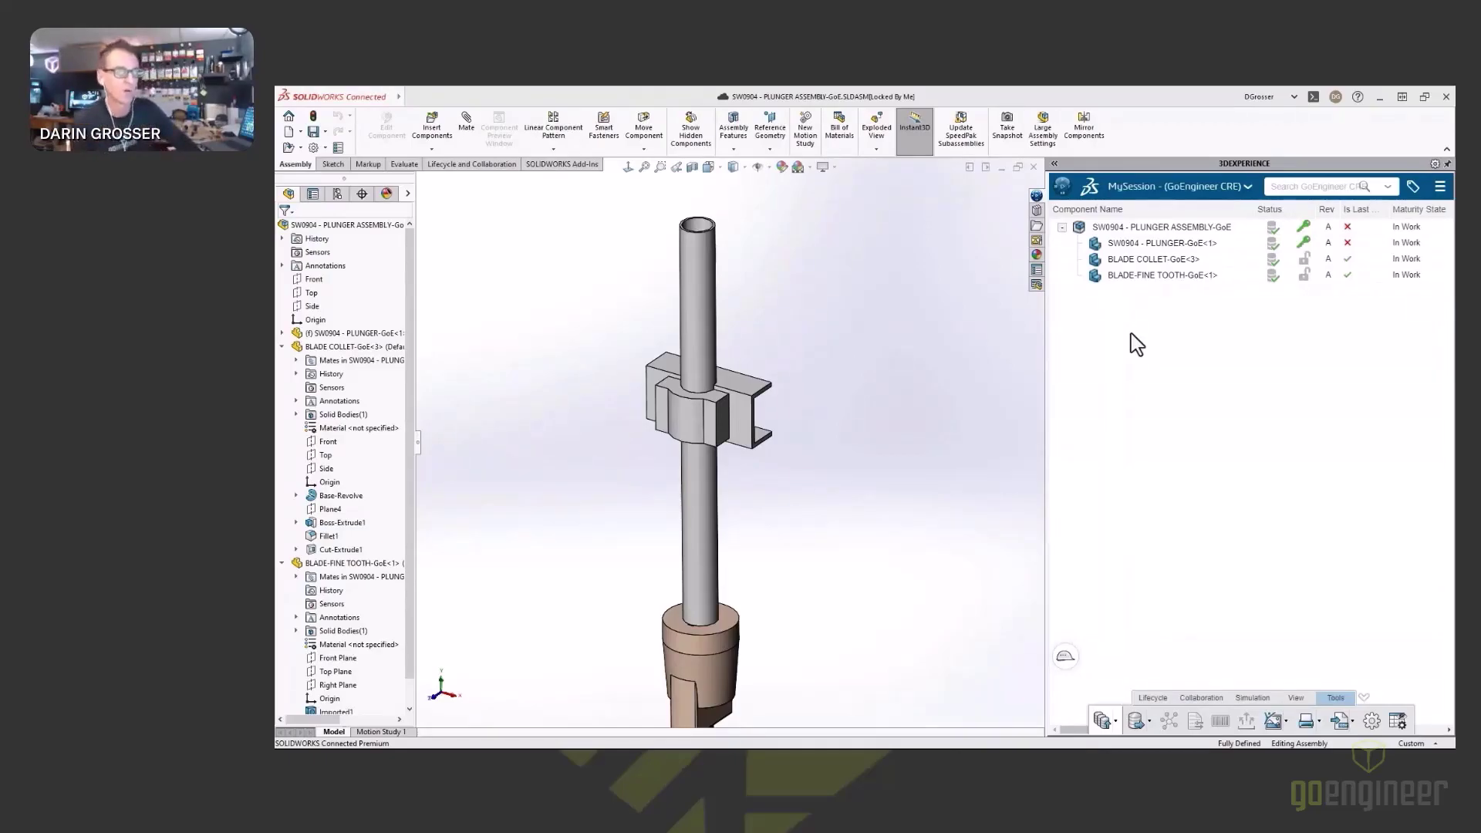
Step: Switch back to the SW0902 jig saw assembly window with Ctrl+Tab
click(957, 328)
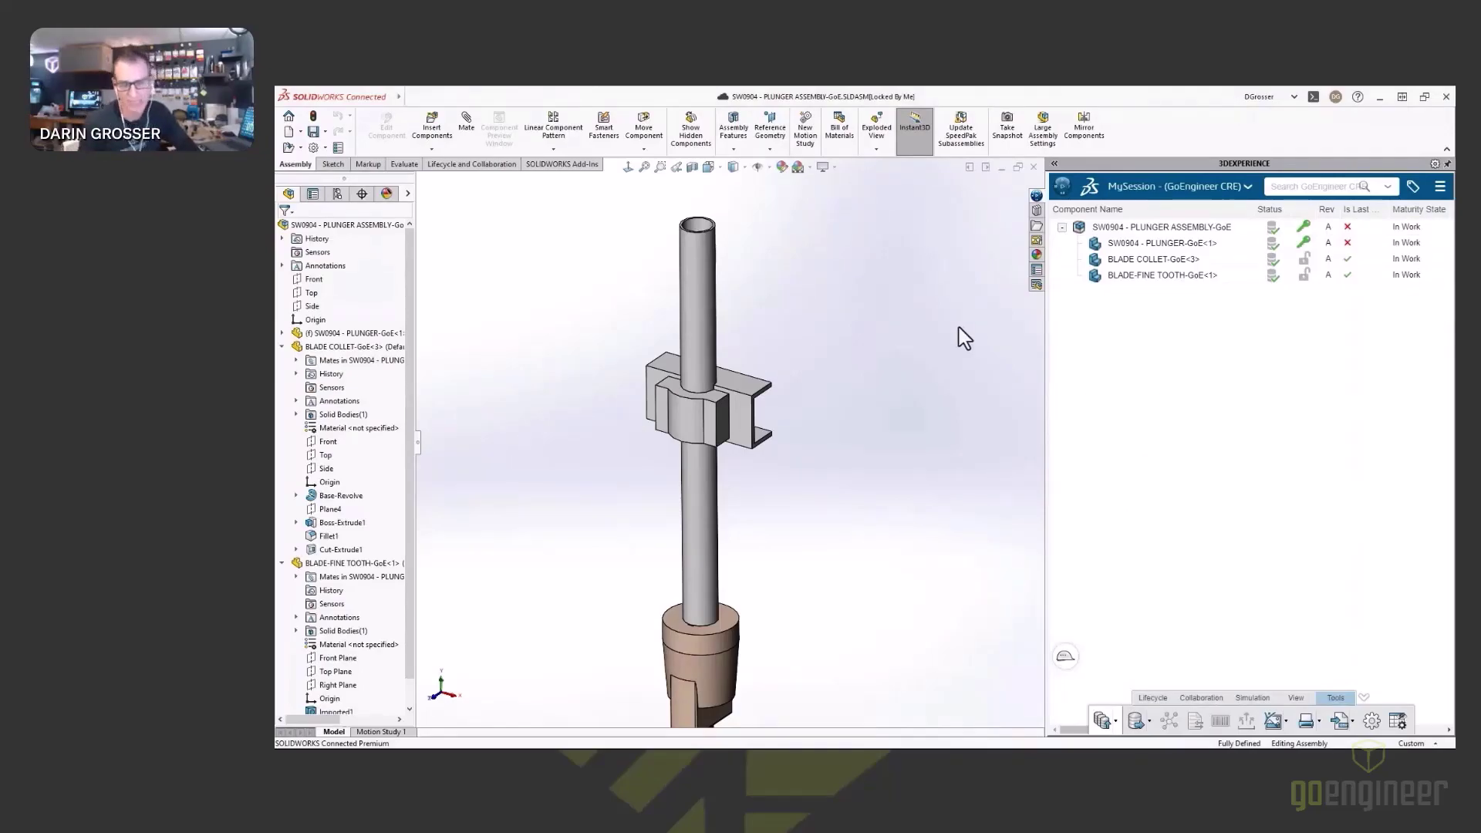
key(ctrl+Tab)
click(926, 423)
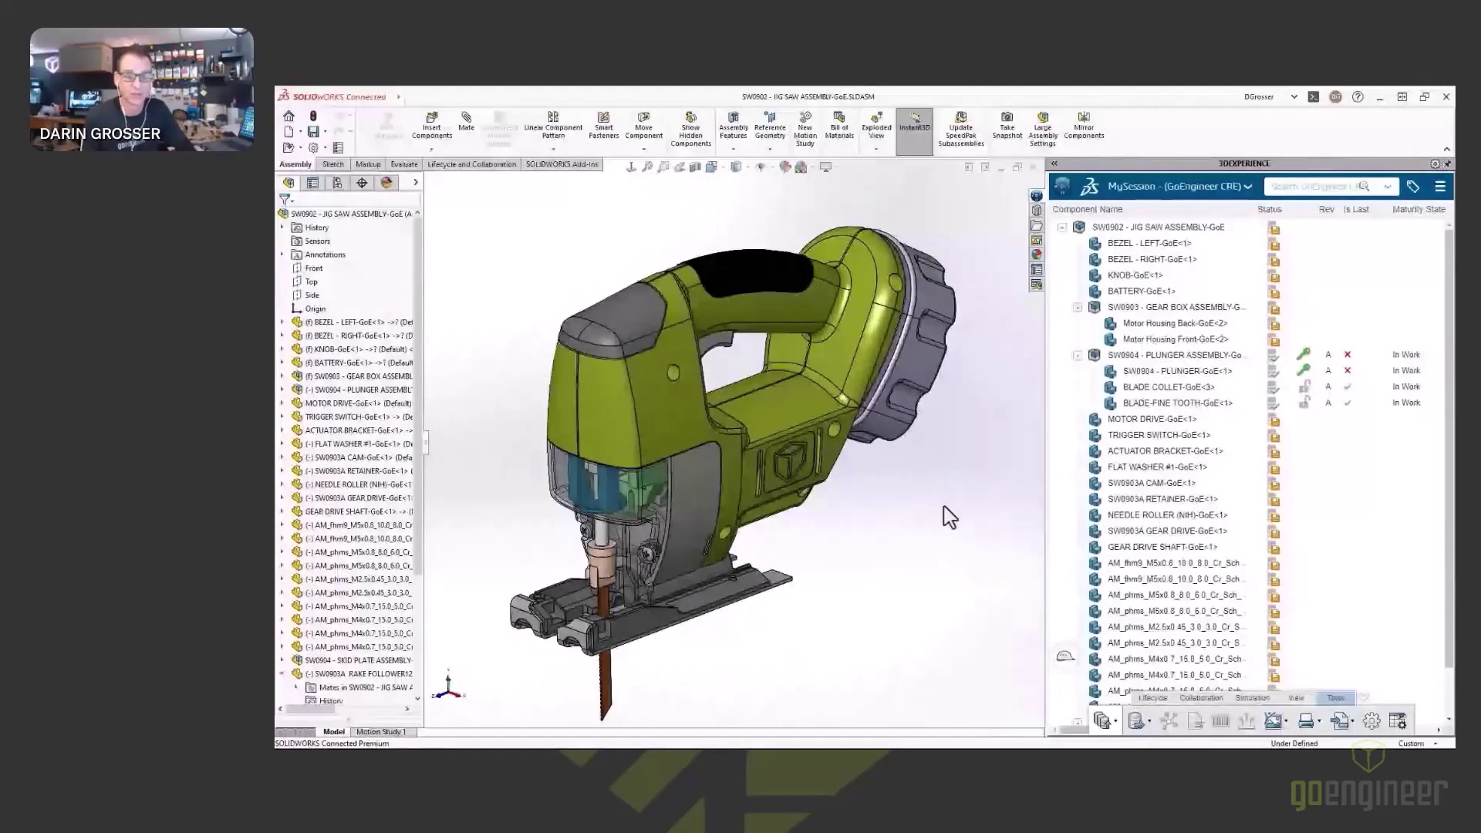
Step: Replace SW0904 - PLUNGER ASSEMBLY with its latest revision B, showing the lengthened bracket
middle_drag(943, 507, 979, 509)
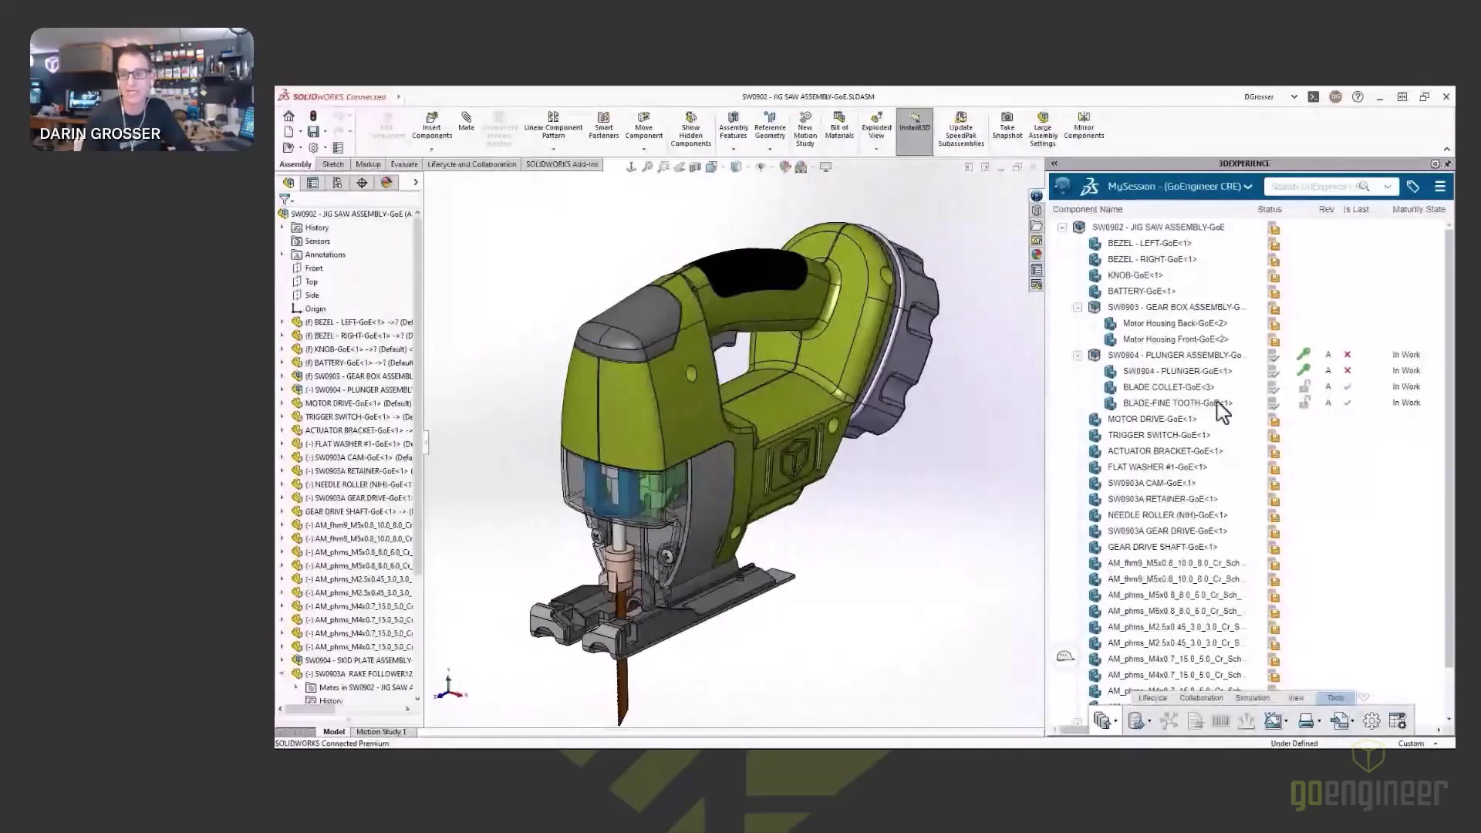
right_click(1196, 358)
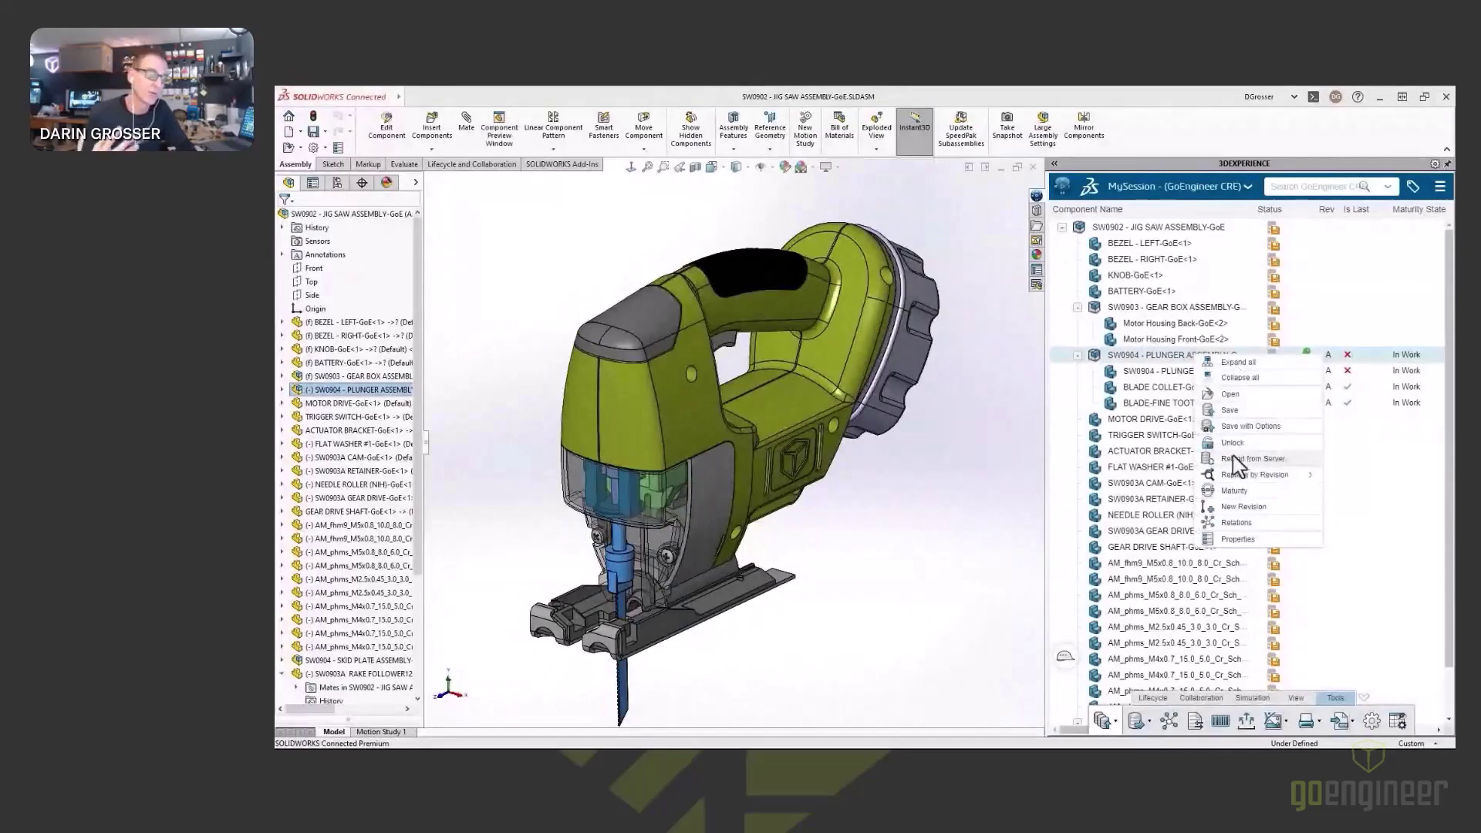
mouse_move(1299, 478)
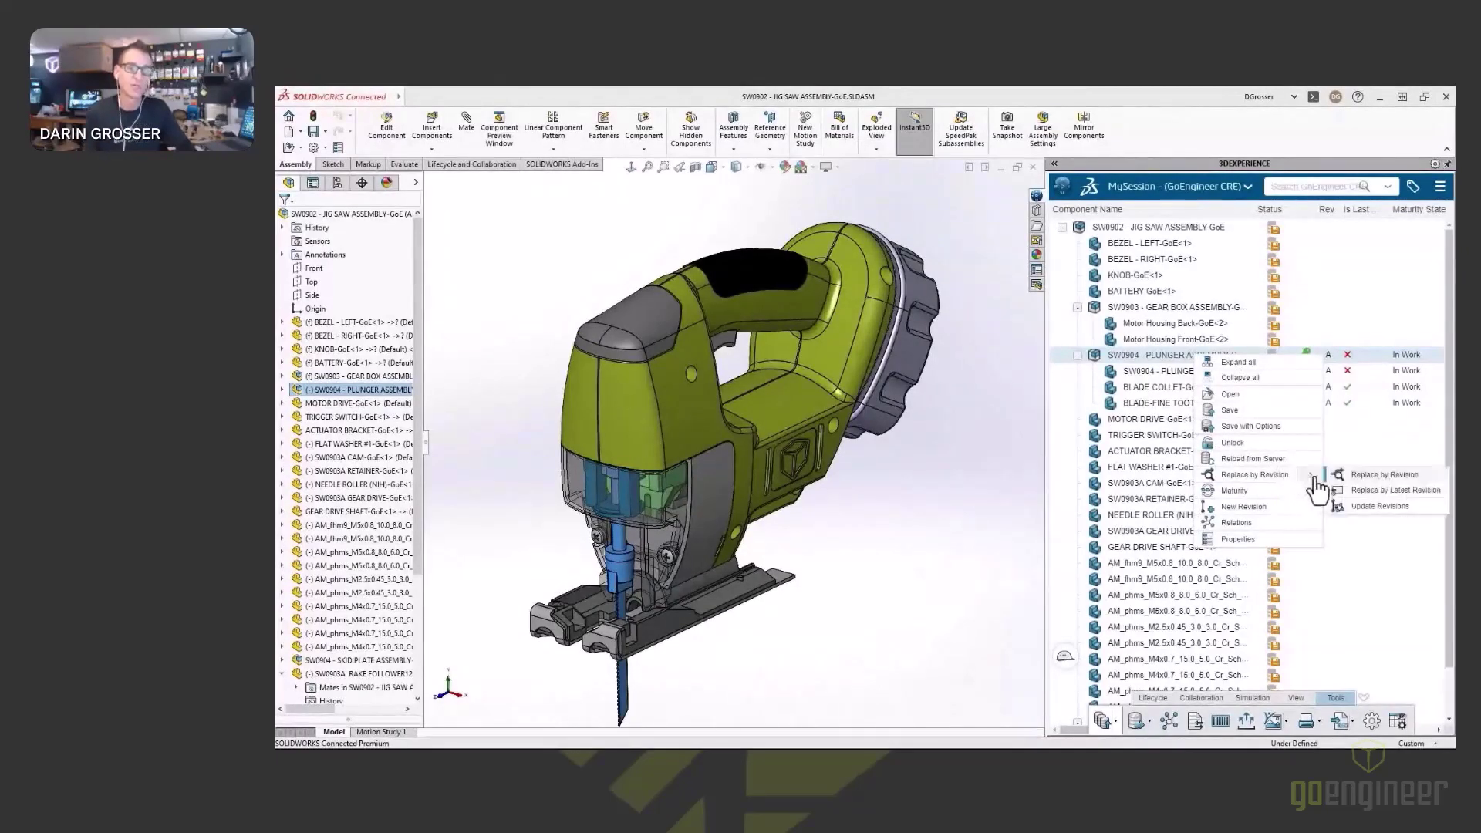
click(1374, 491)
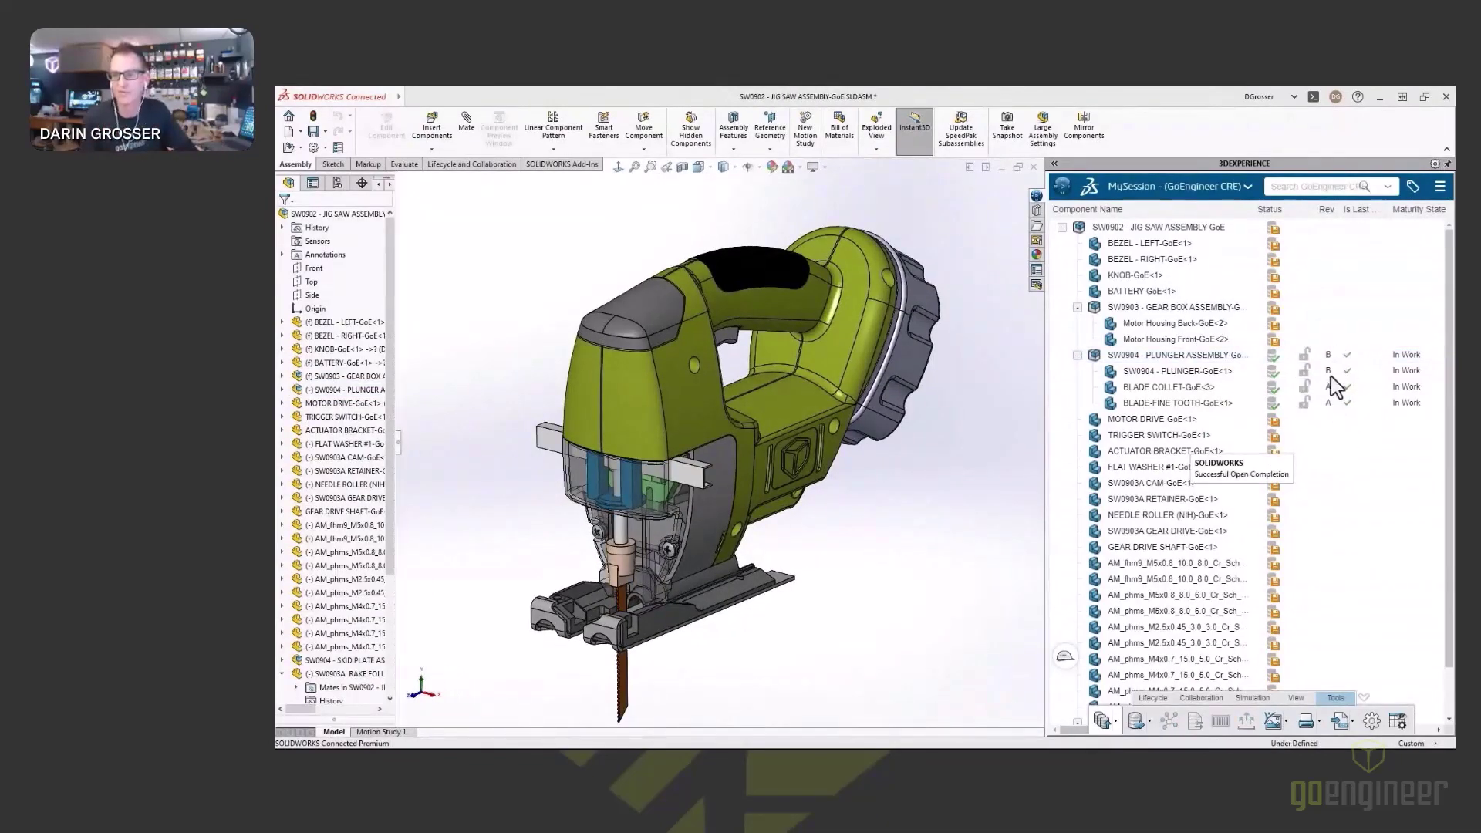
middle_drag(654, 504, 965, 506)
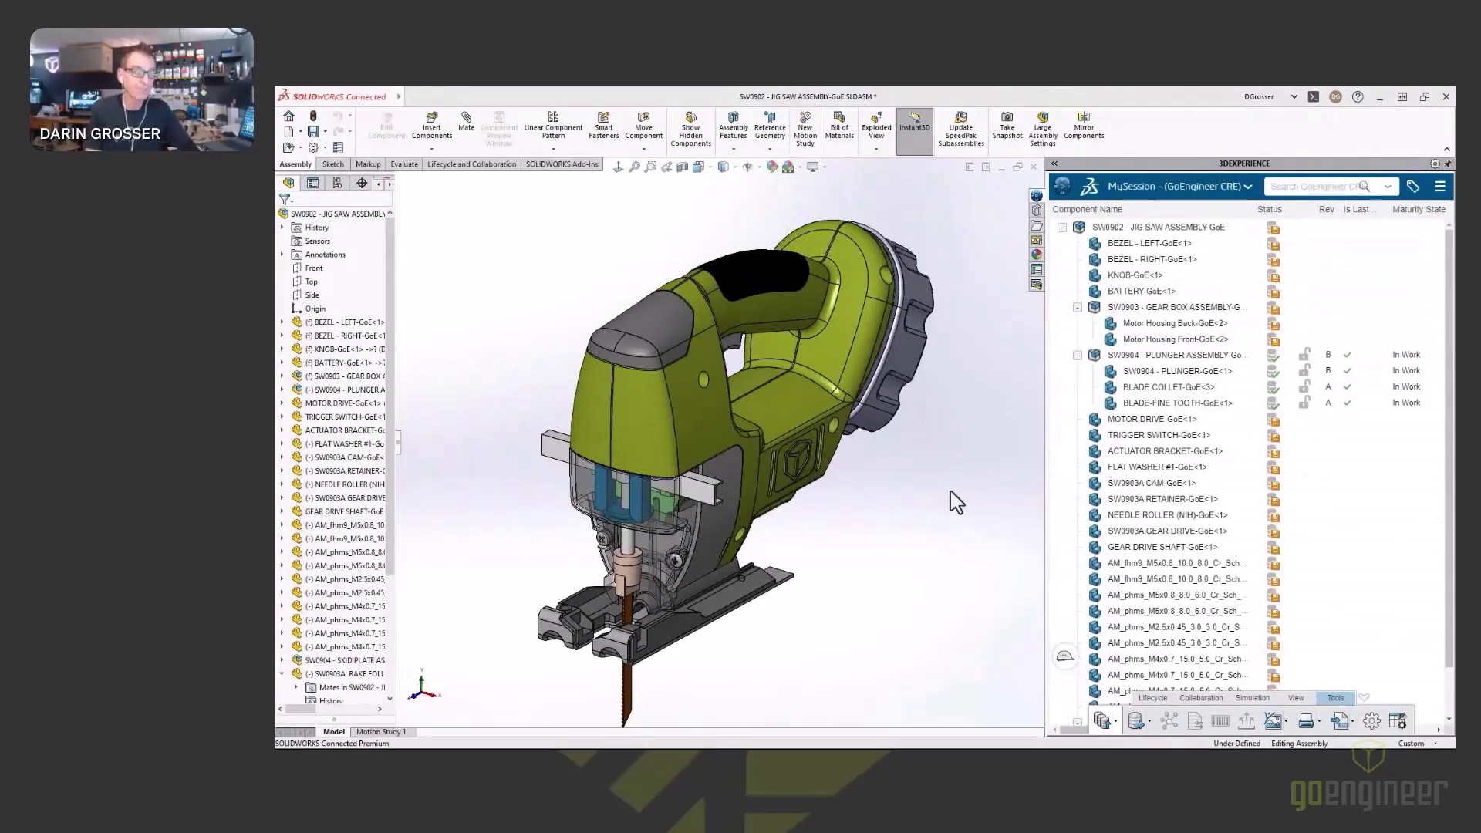
click(1192, 356)
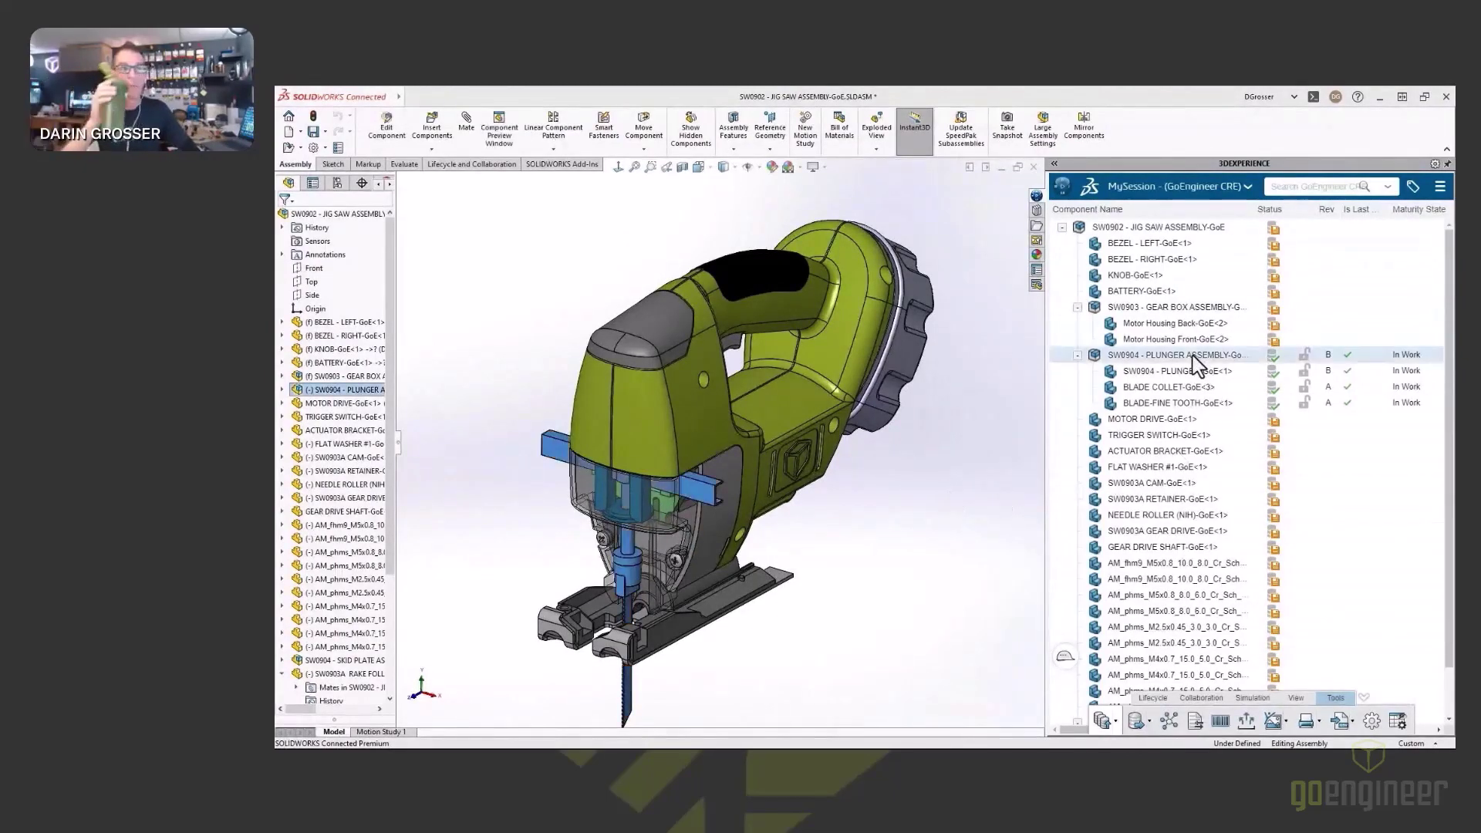
click(1153, 698)
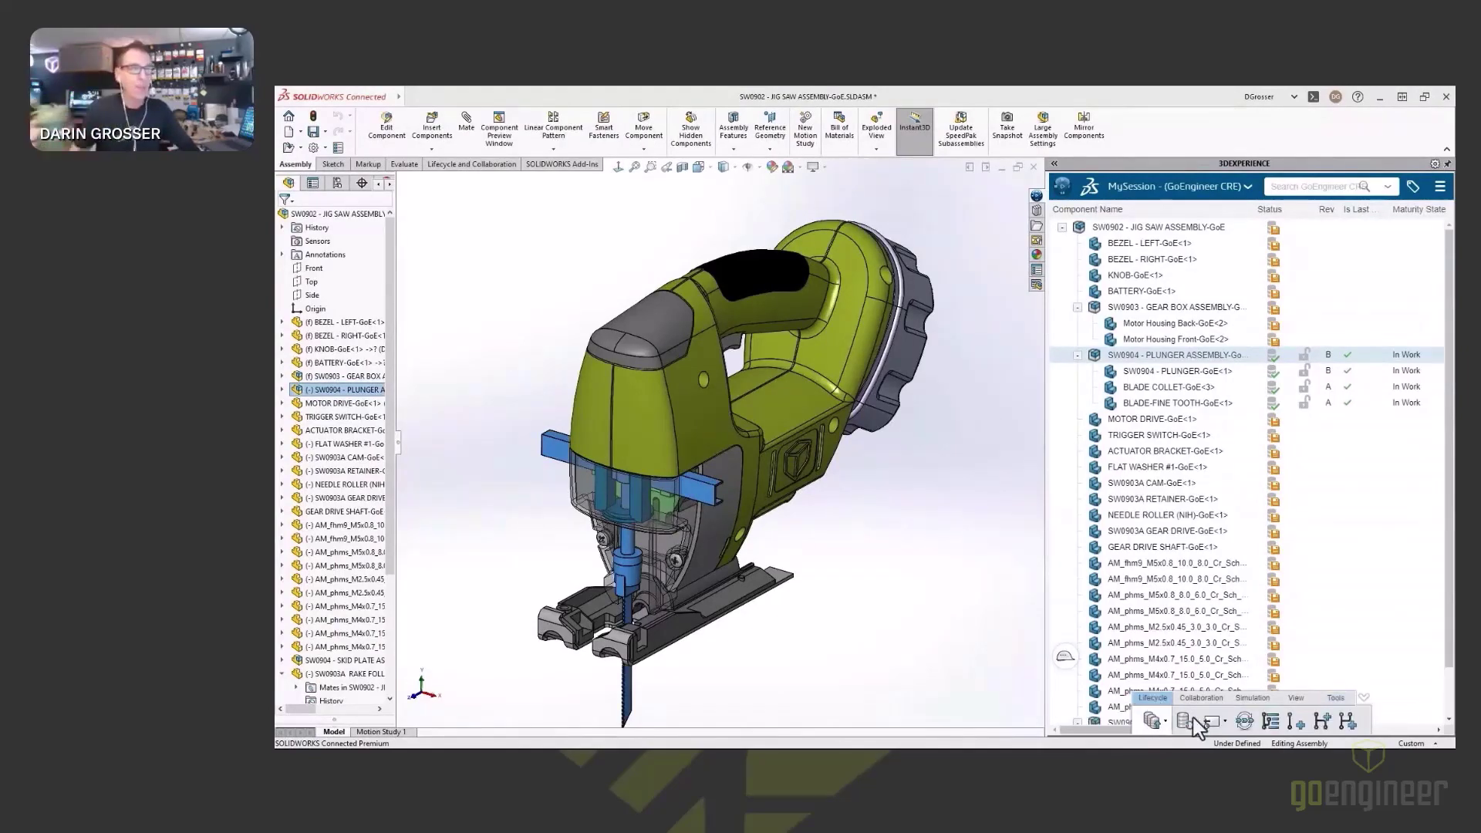
click(1246, 721)
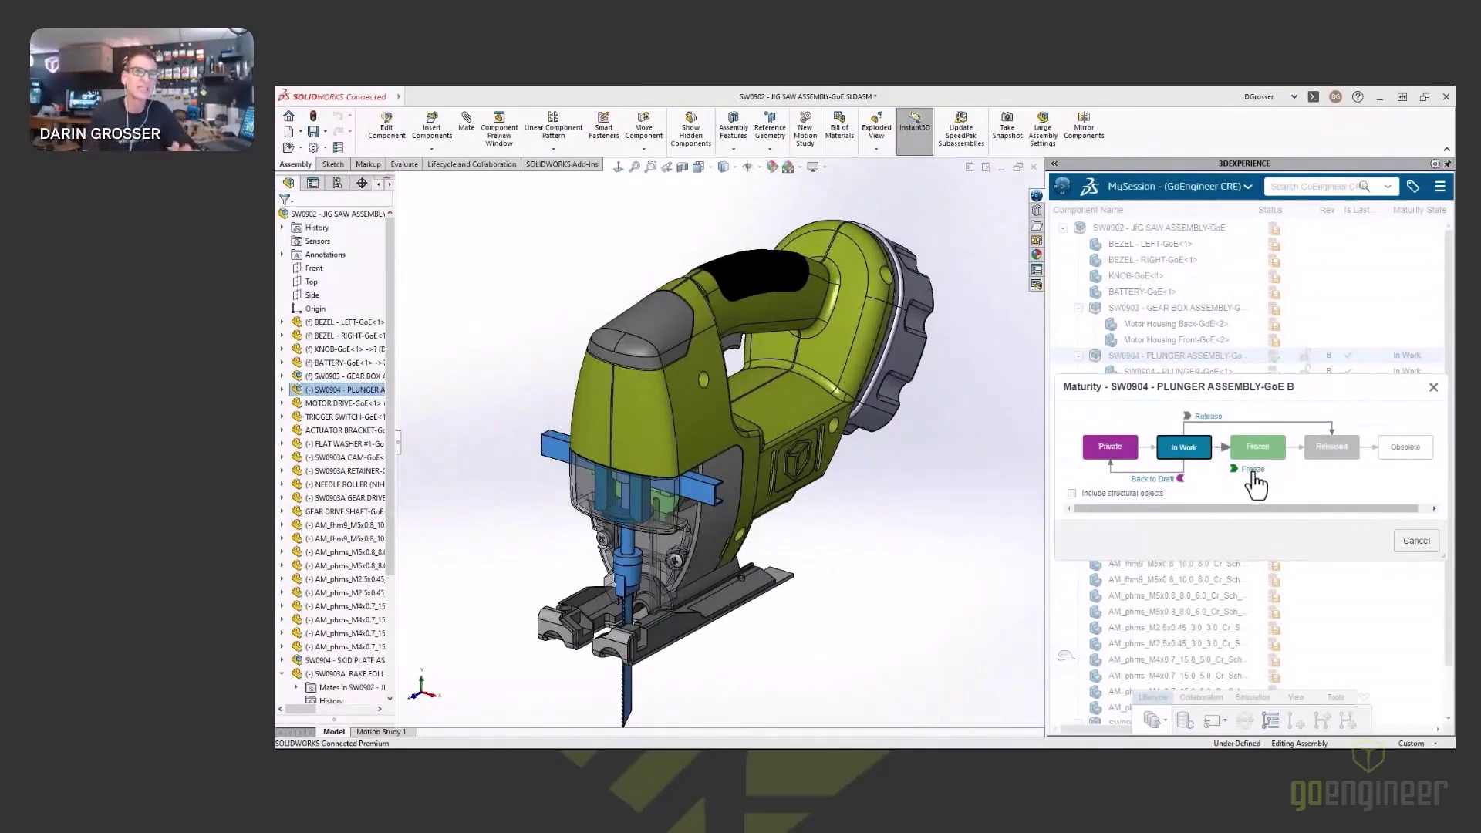
click(1417, 542)
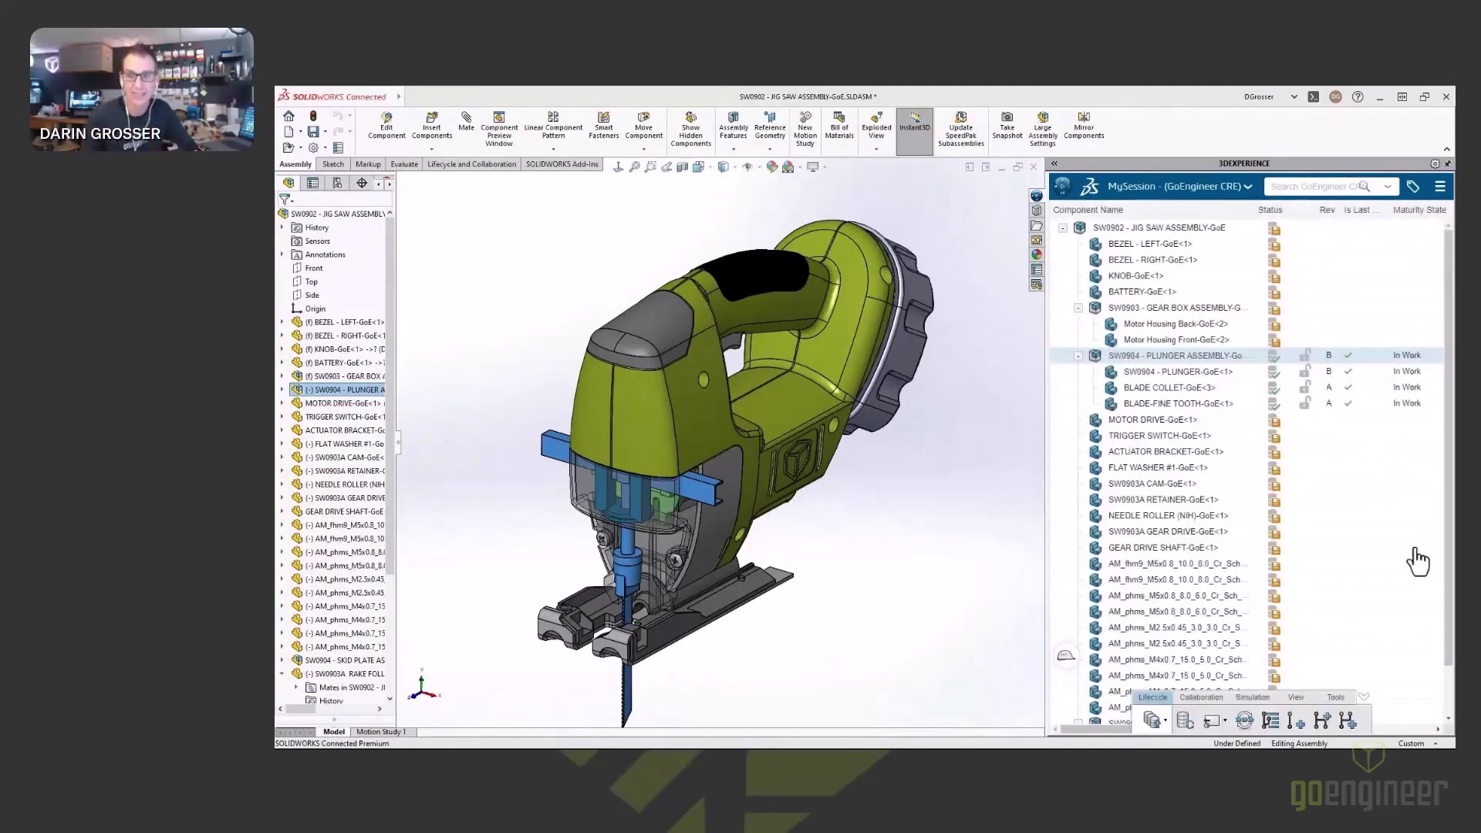
click(762, 208)
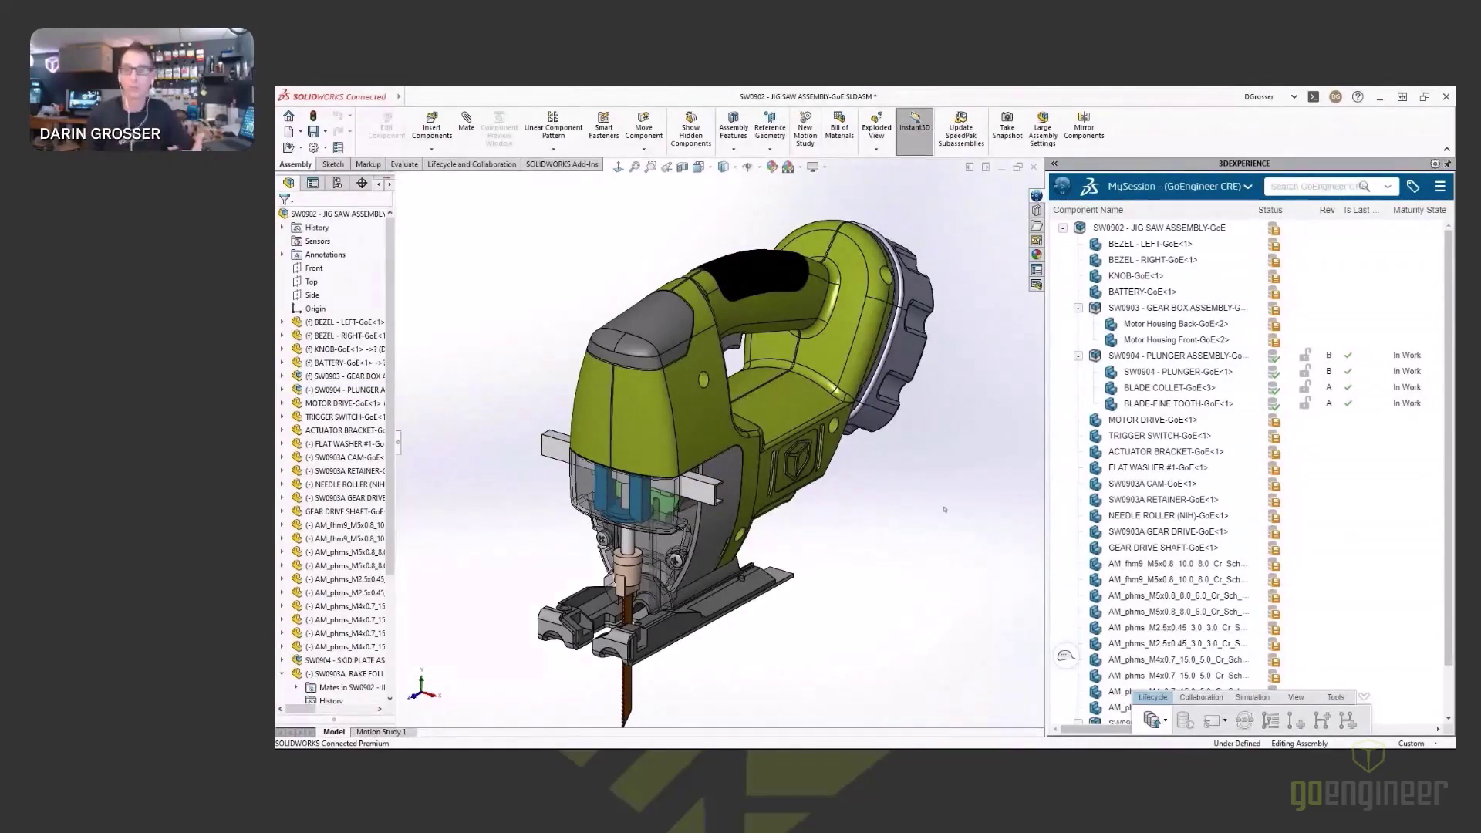
Step: Switch to the browser and open the 3DDashboard menu listing favourites, cockpits and dashboards
key(alt+Tab)
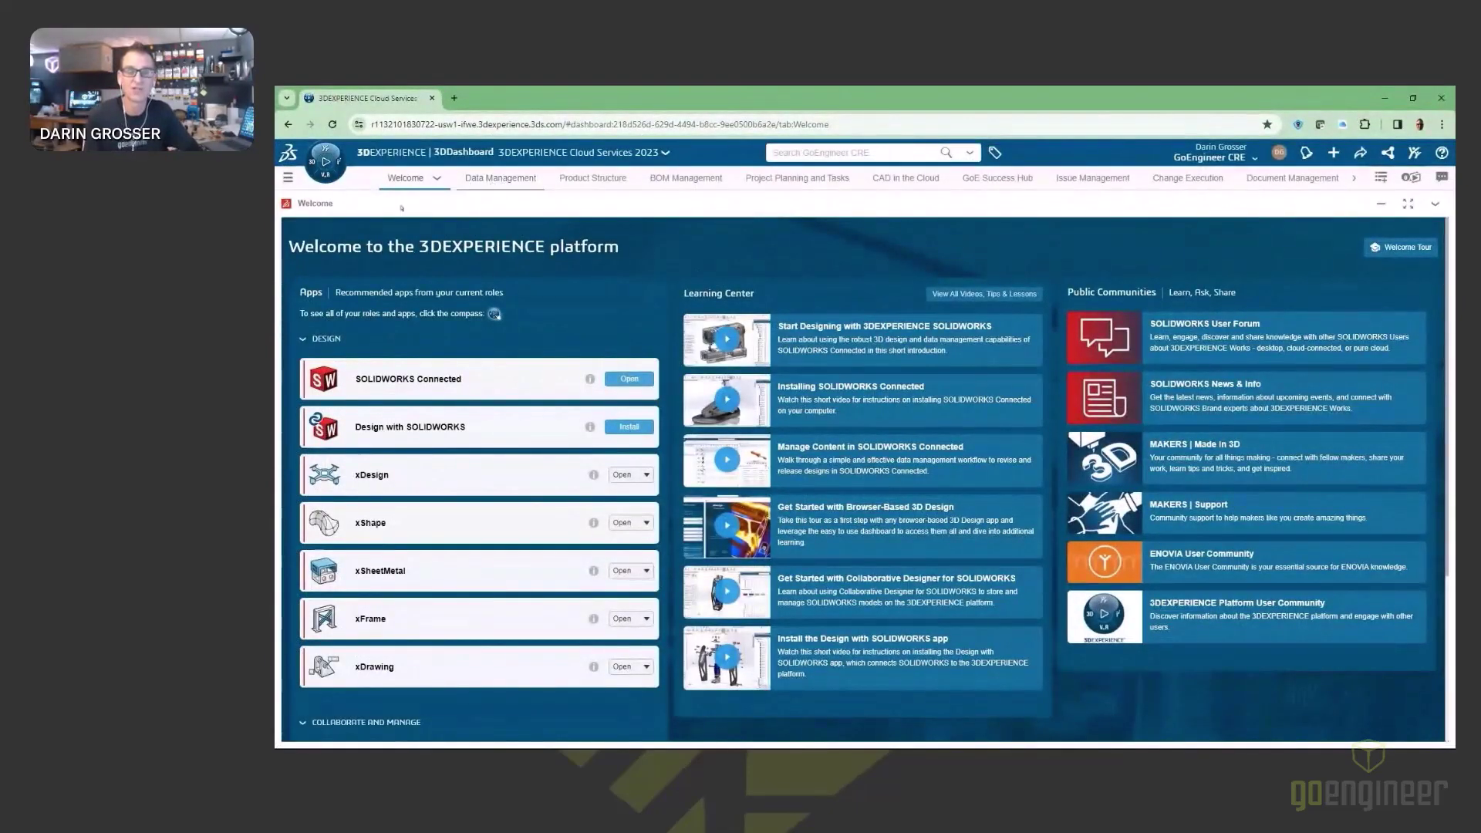
click(290, 179)
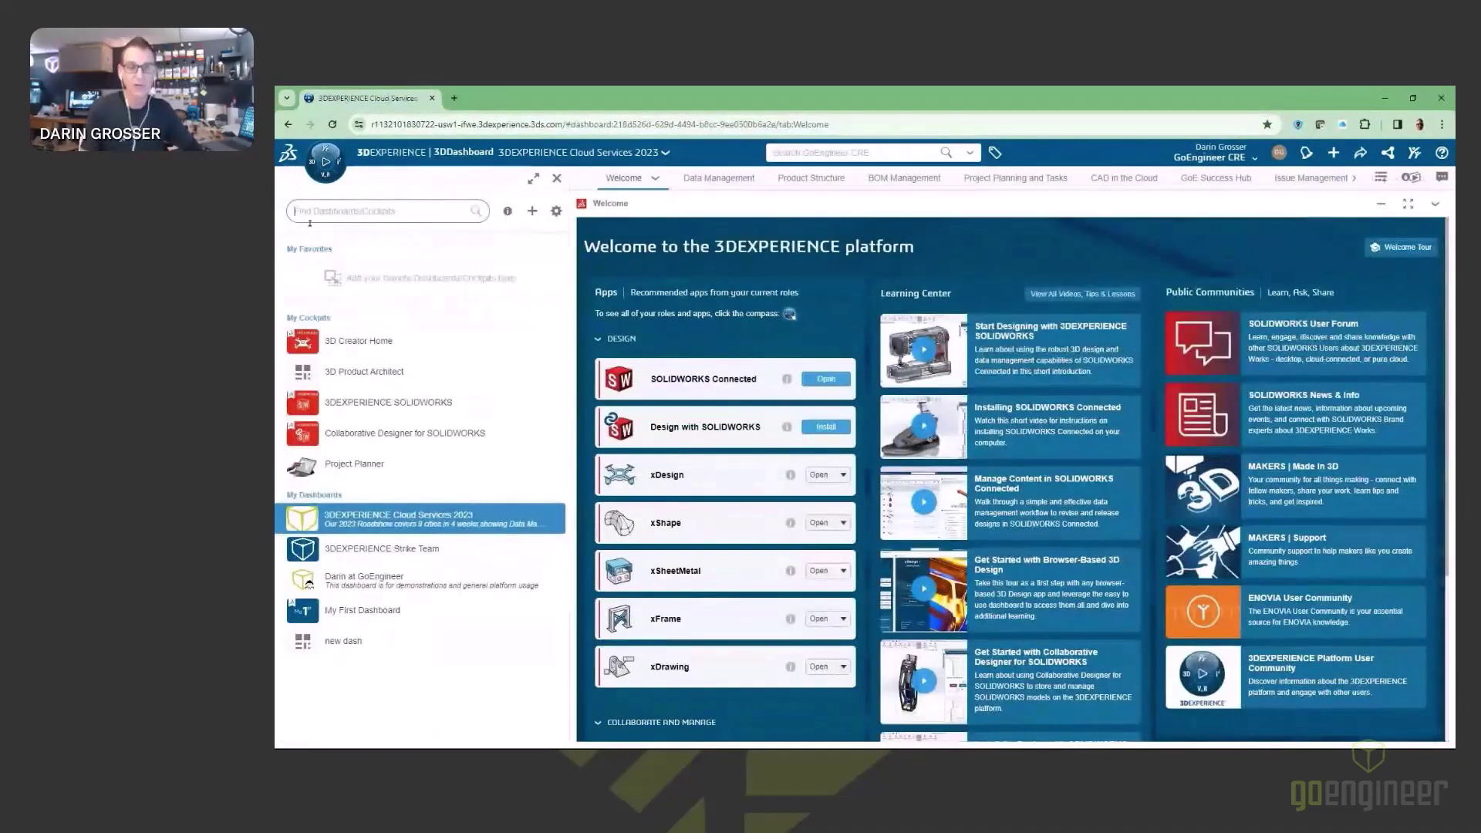
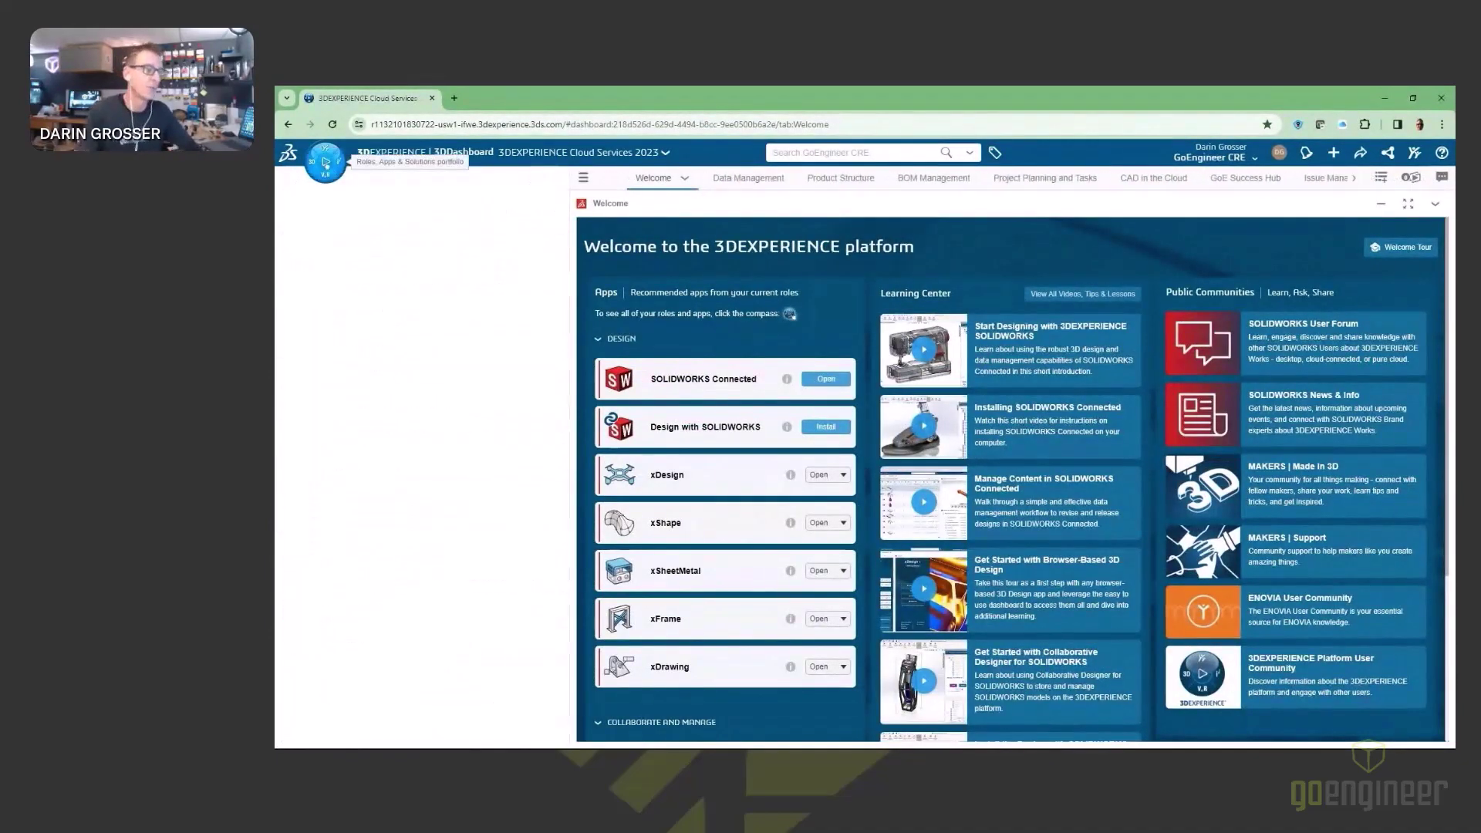
Step: Browse the SOLIDWORKS Premium and Collaborative Industry Innovator role apps, then switch to the Data Management dashboard
click(327, 162)
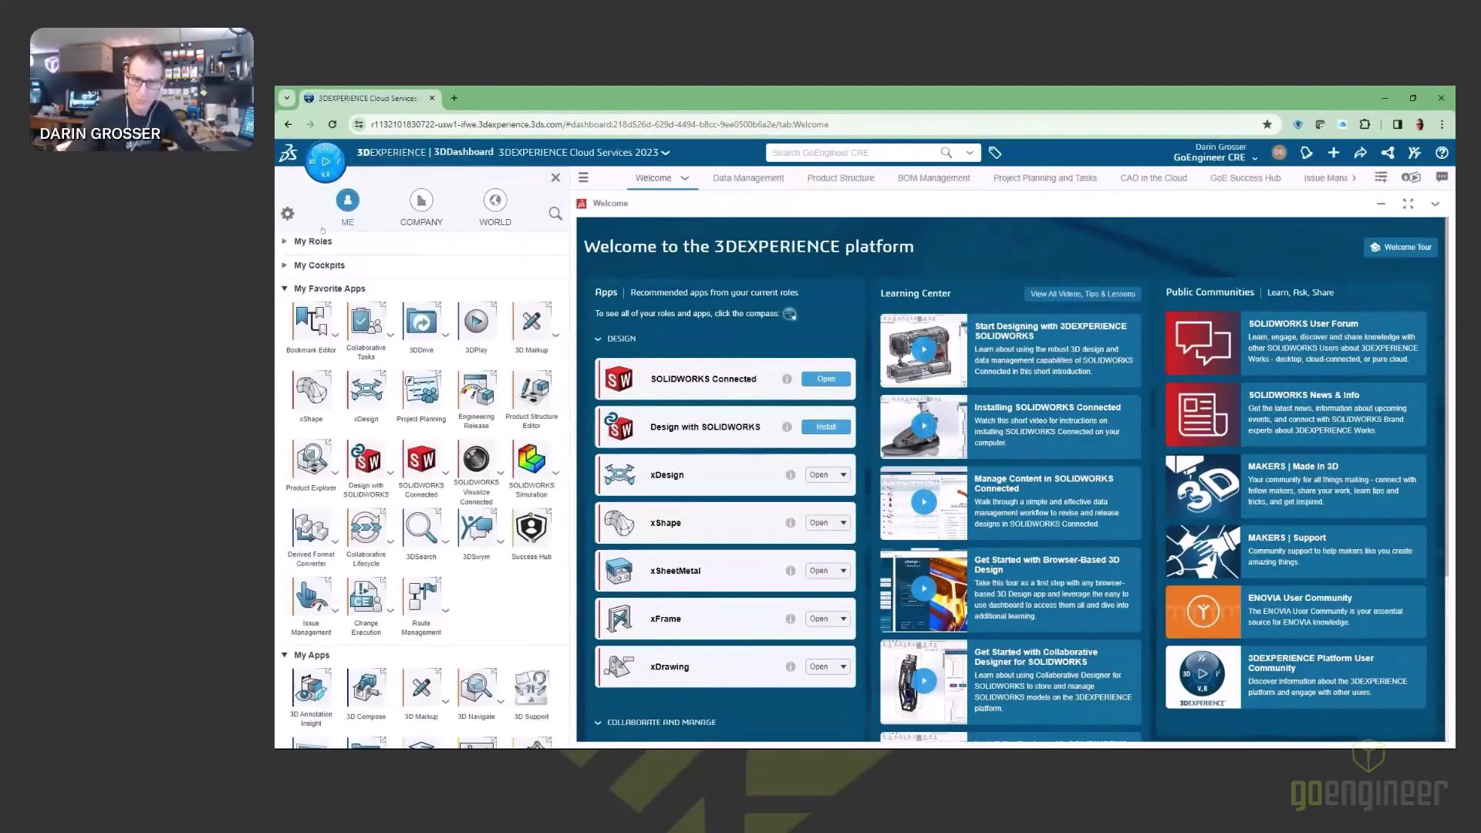
click(301, 242)
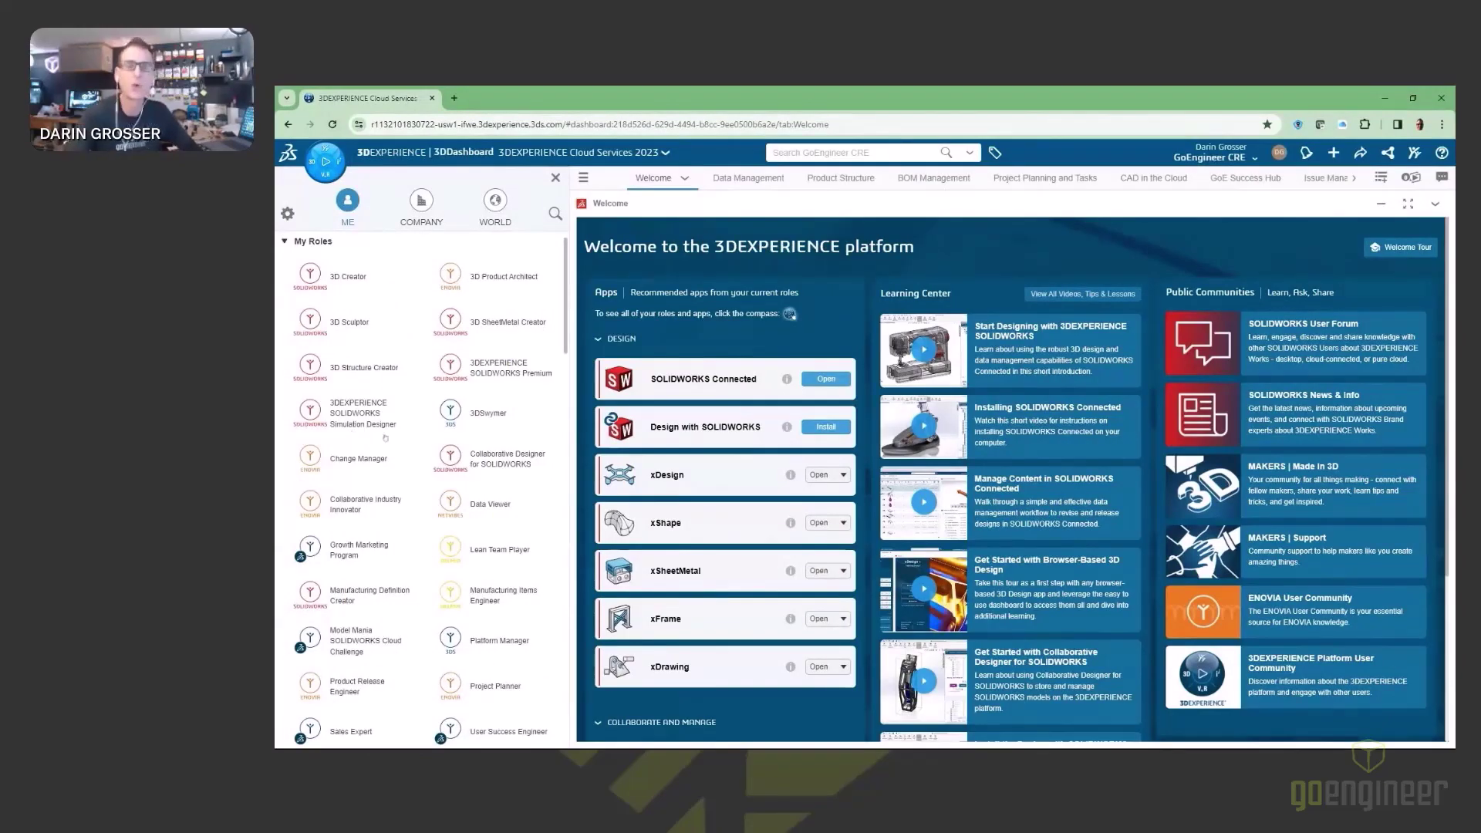
click(494, 373)
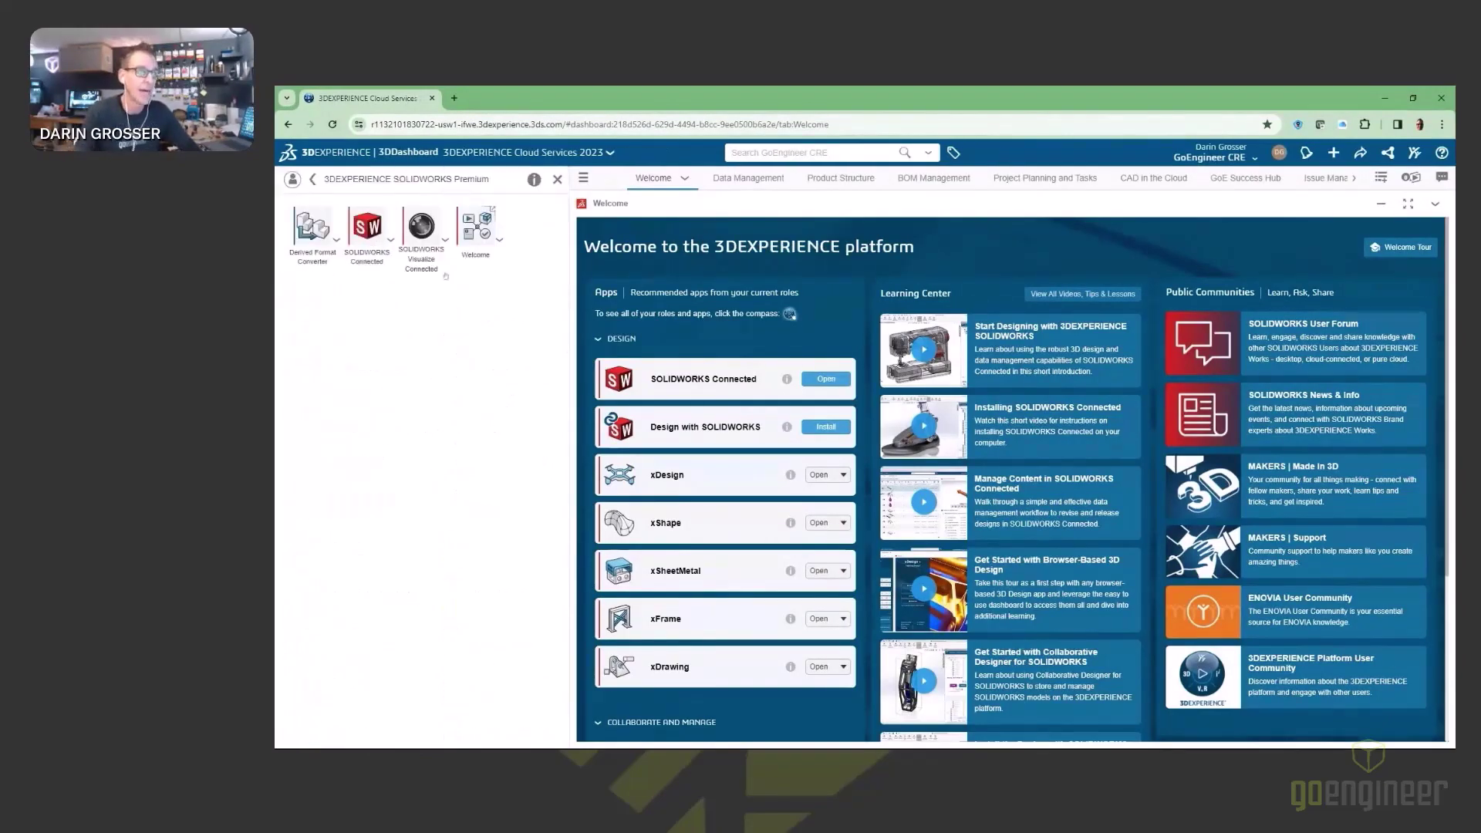
click(312, 179)
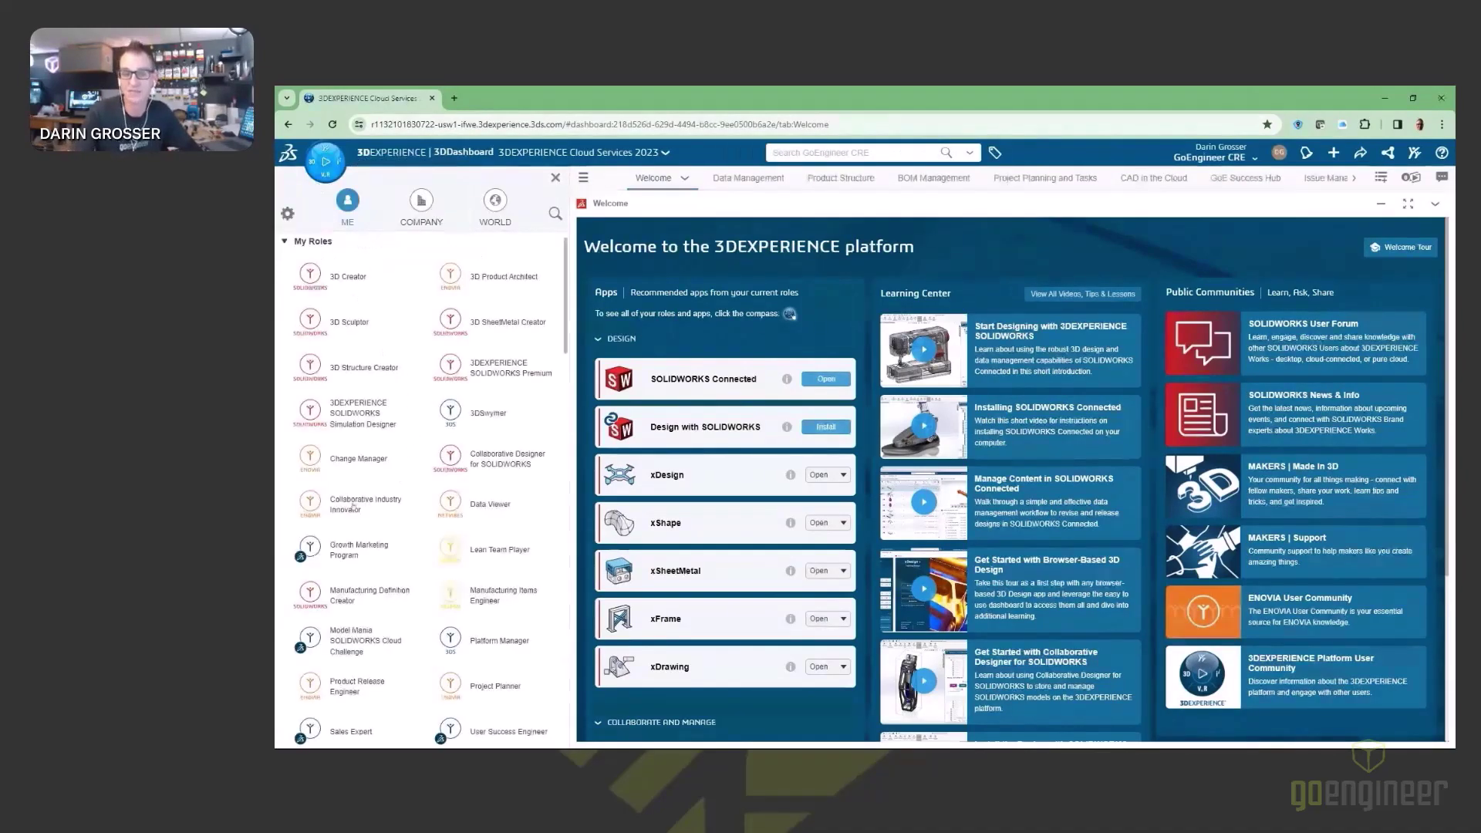
click(352, 506)
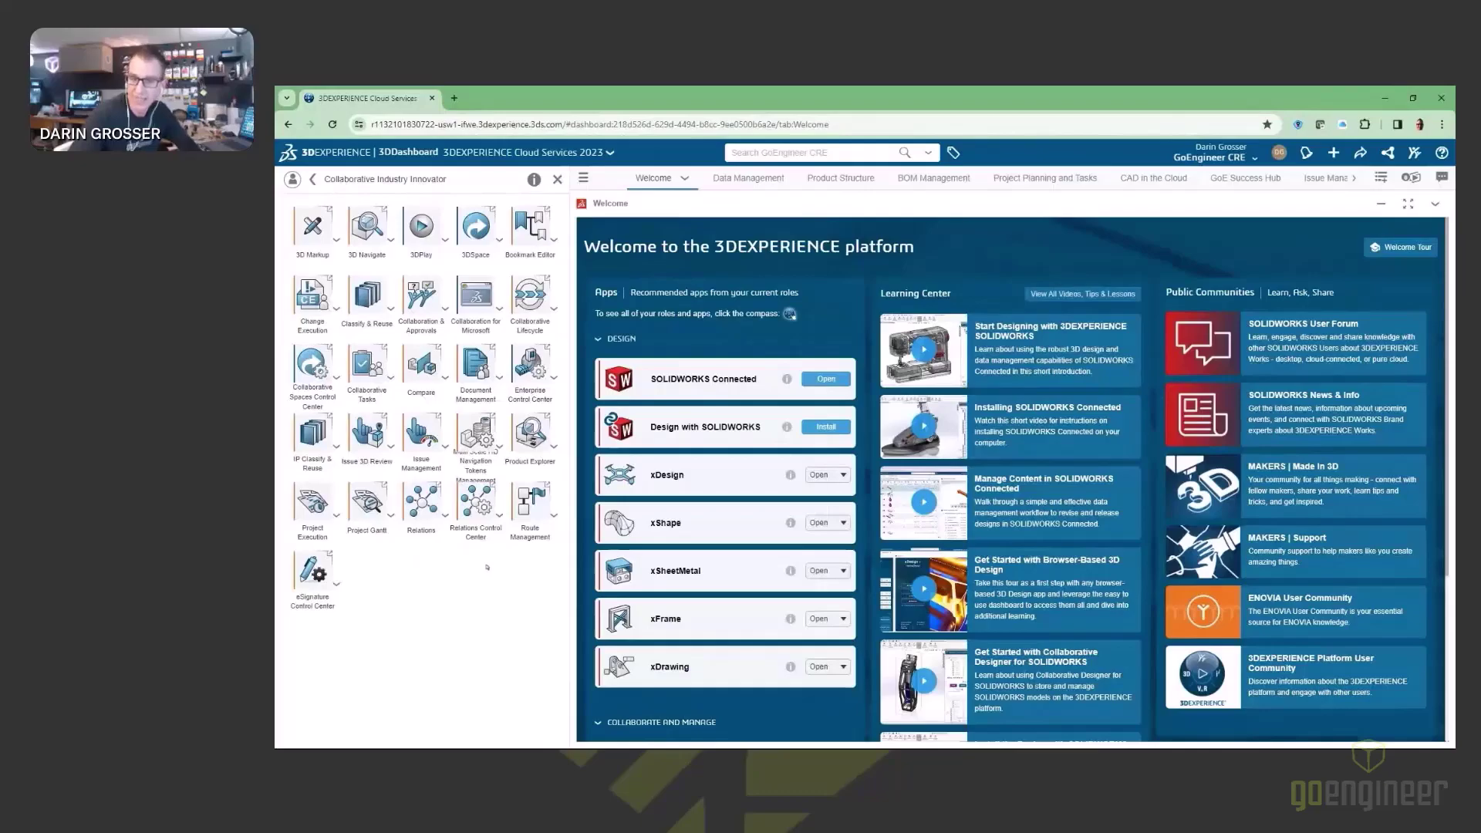
click(790, 314)
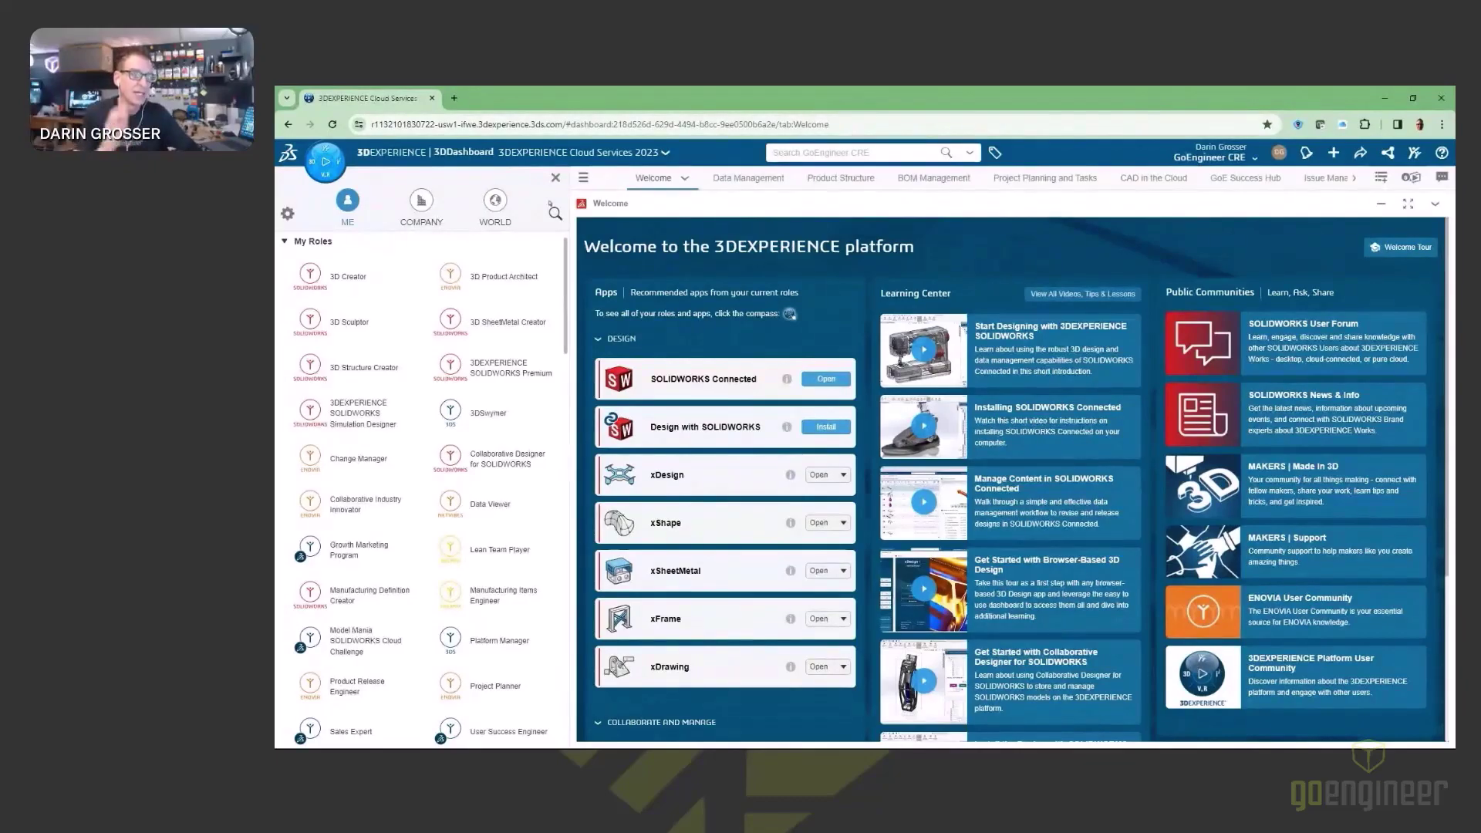
click(556, 178)
click(499, 178)
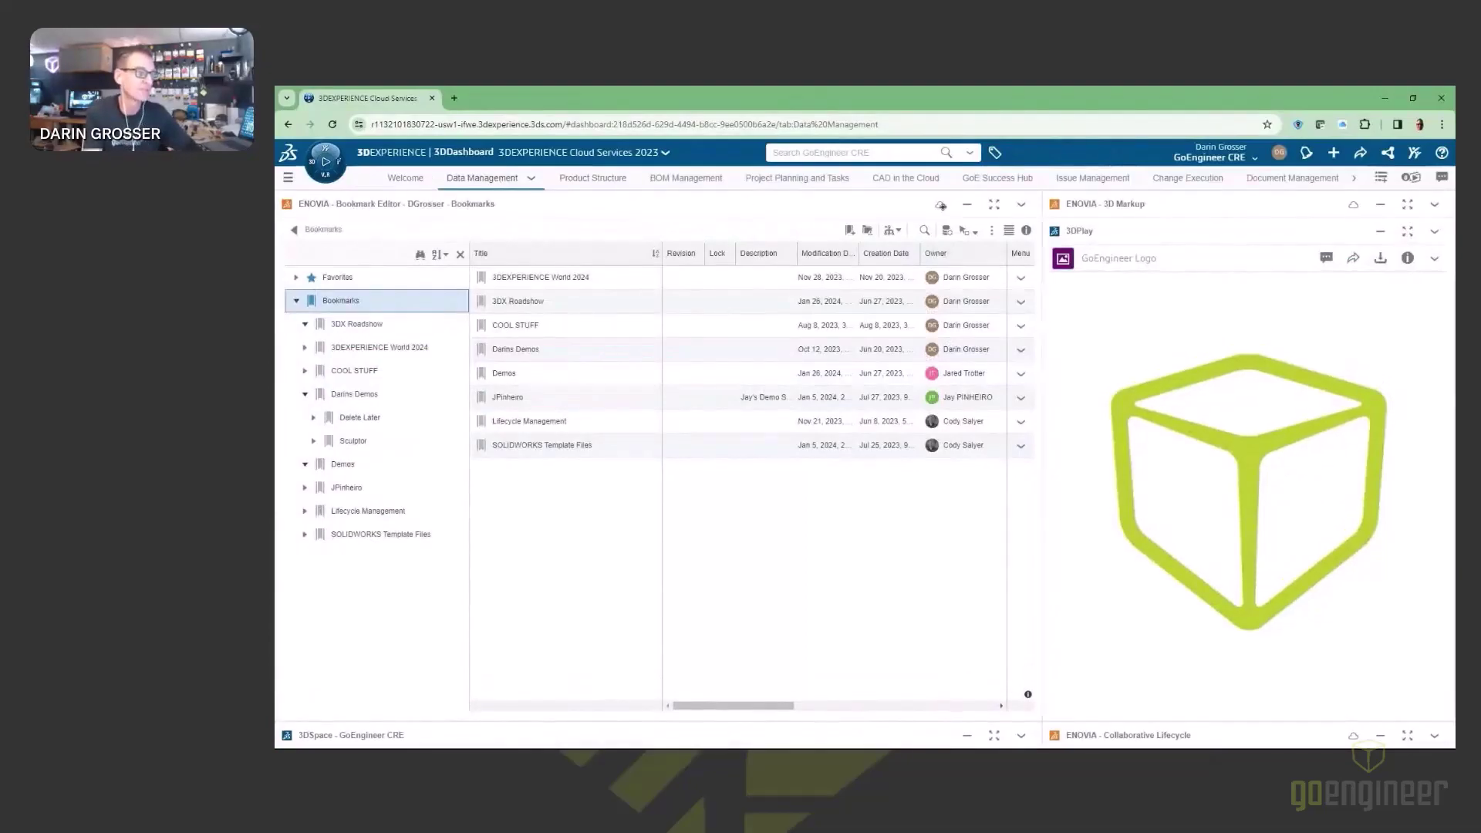
Step: Add a new dashboard tab named 'NEW TAB'
click(1354, 178)
click(1381, 179)
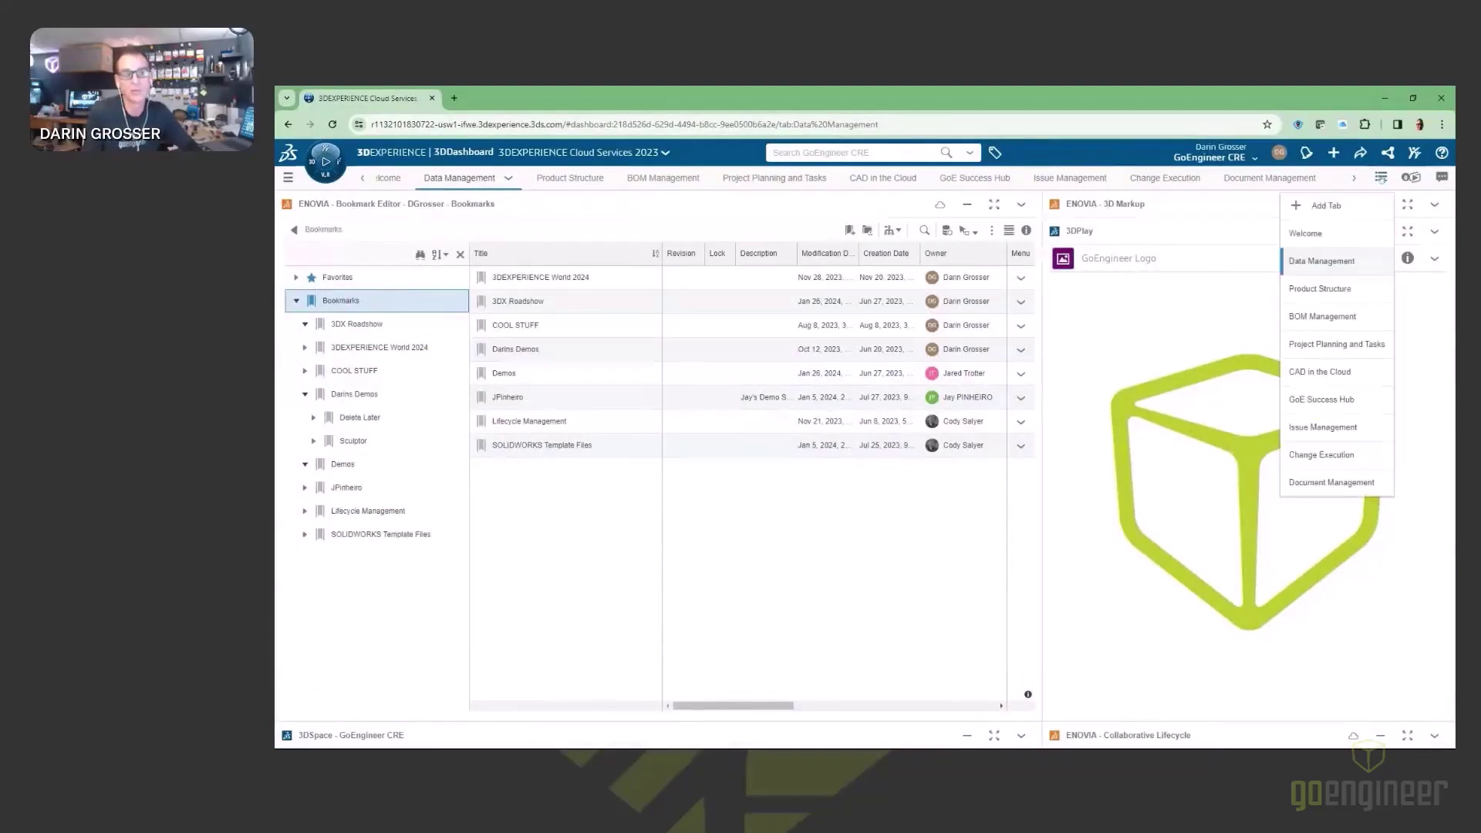
click(1321, 204)
text(EW TAB)
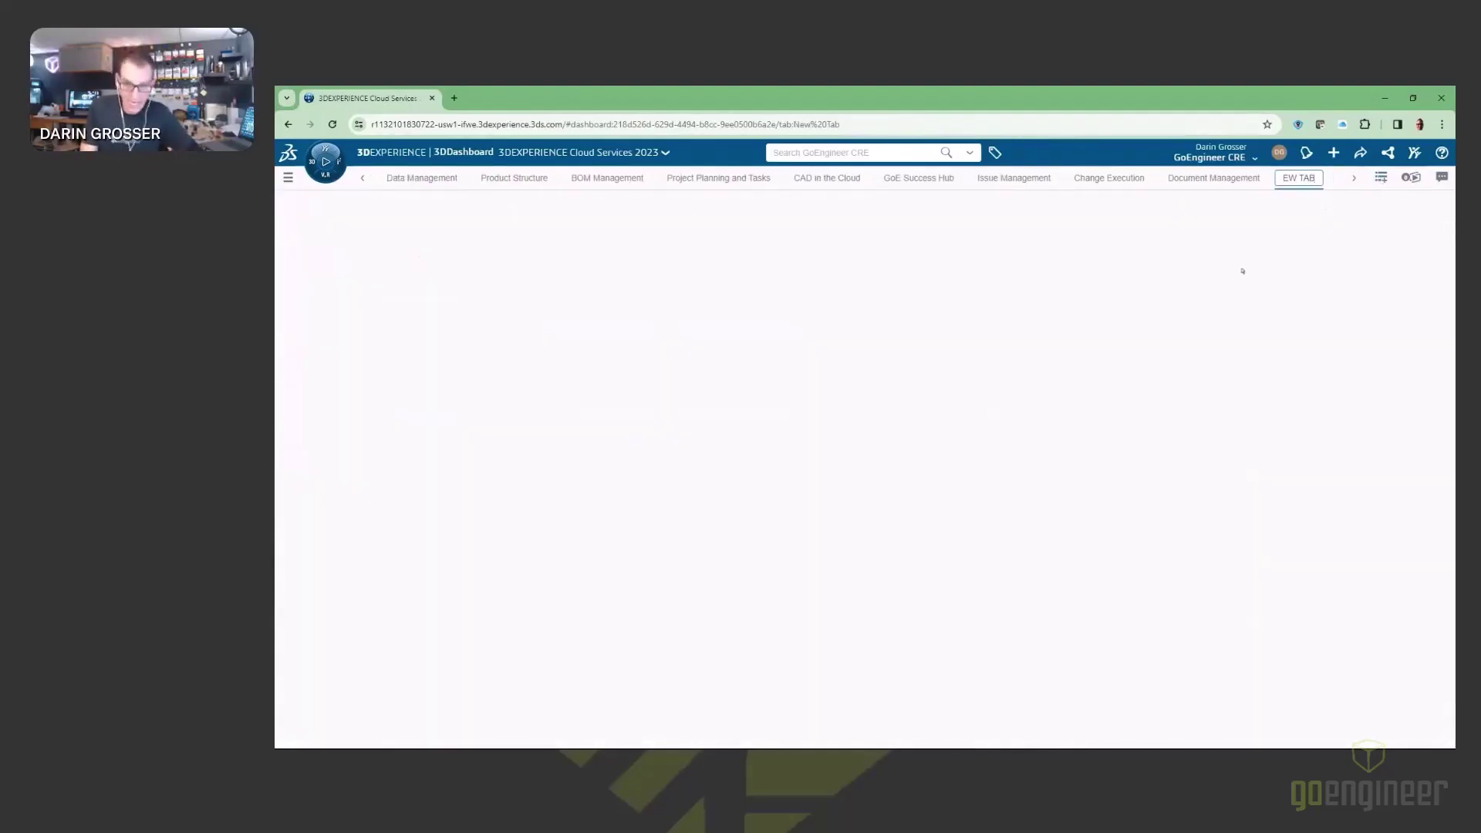
key(Return)
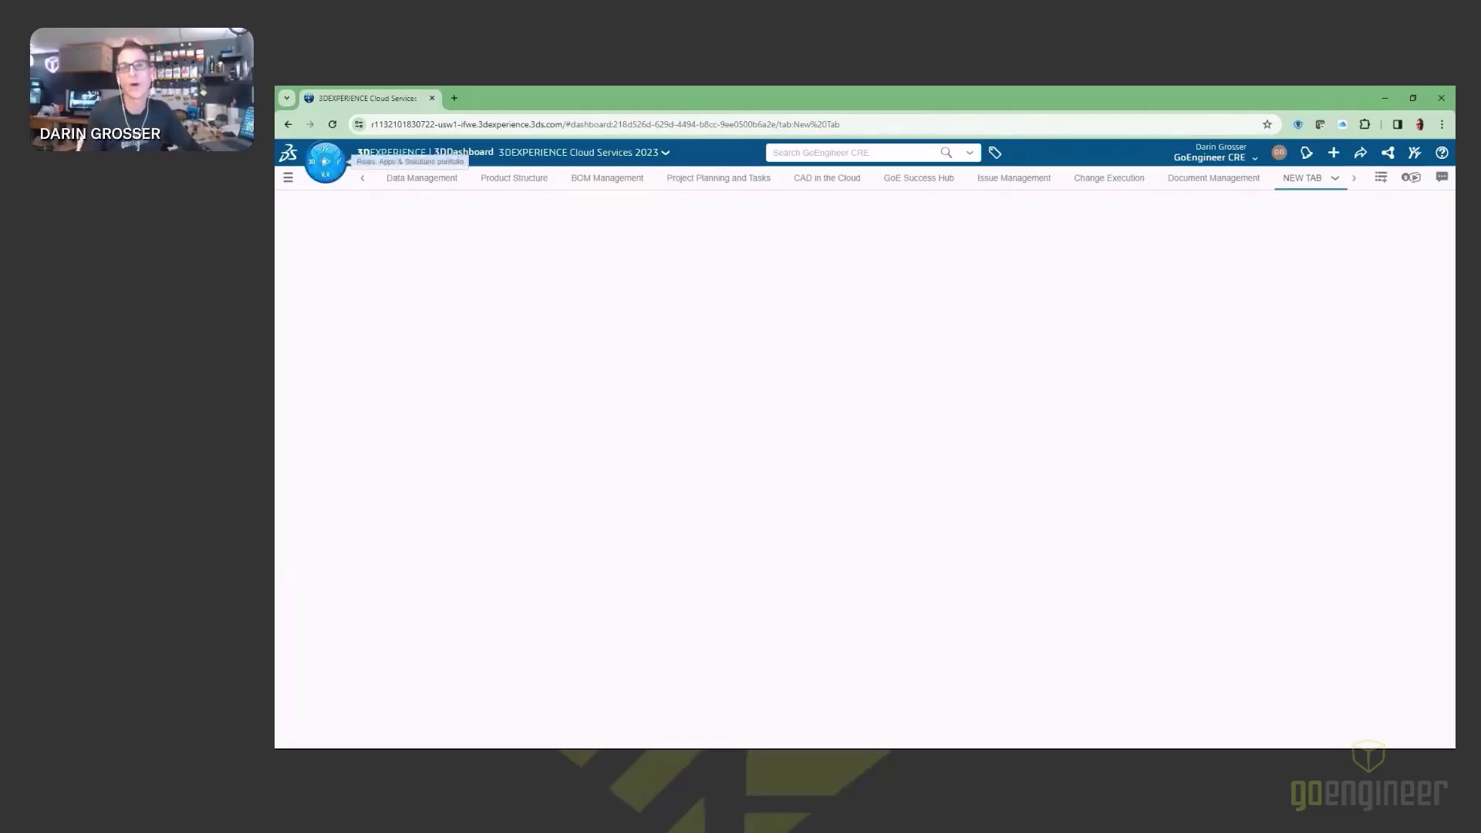
Step: Add Bookmark Editor, 3DPlay and Collaborative Lifecycle widgets, fit them to the dashboard, and enlarge the top ones
click(325, 160)
drag(476, 390, 652, 302)
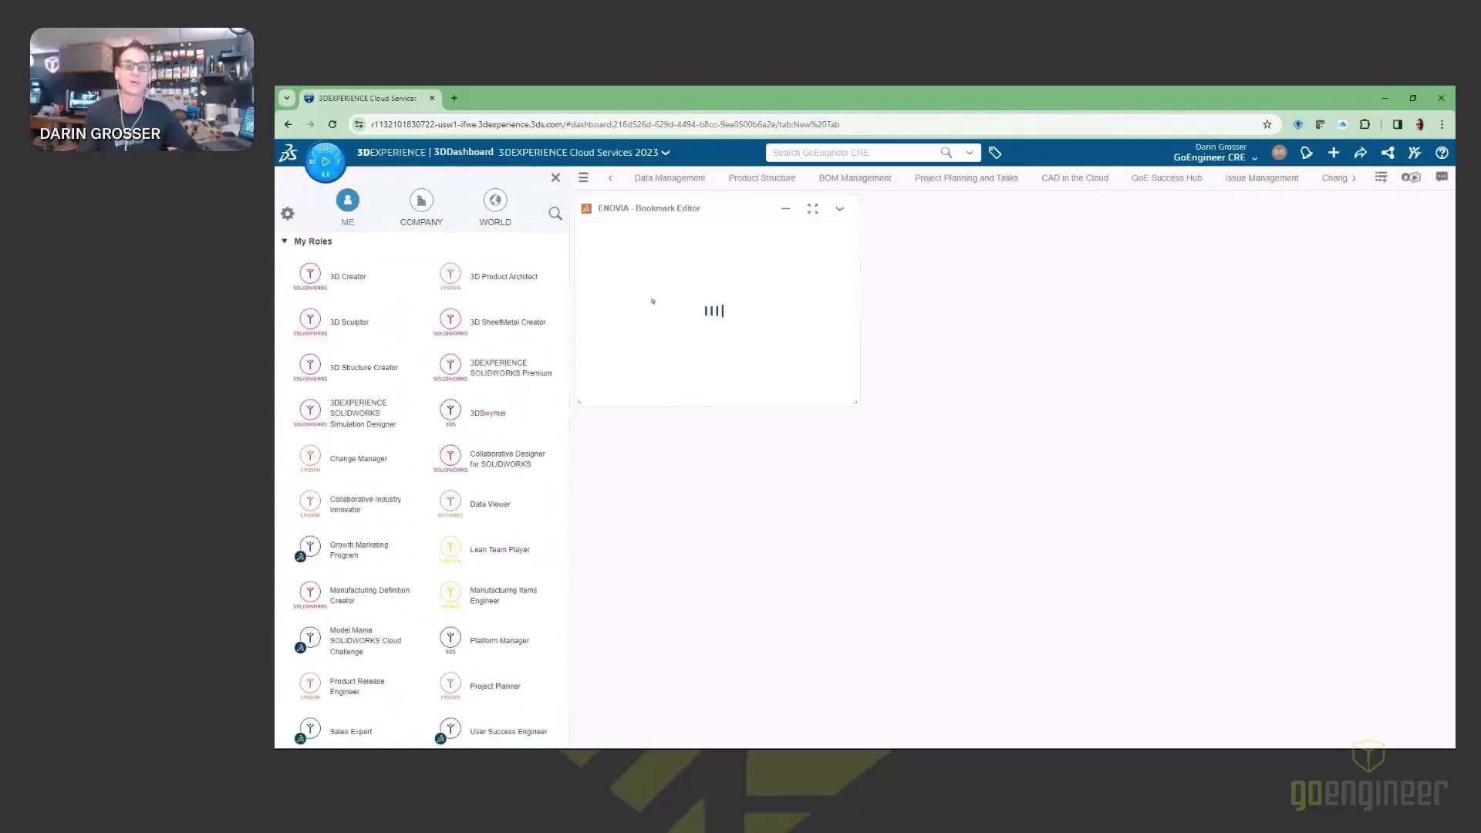
drag(476, 321, 1005, 321)
drag(476, 533, 850, 509)
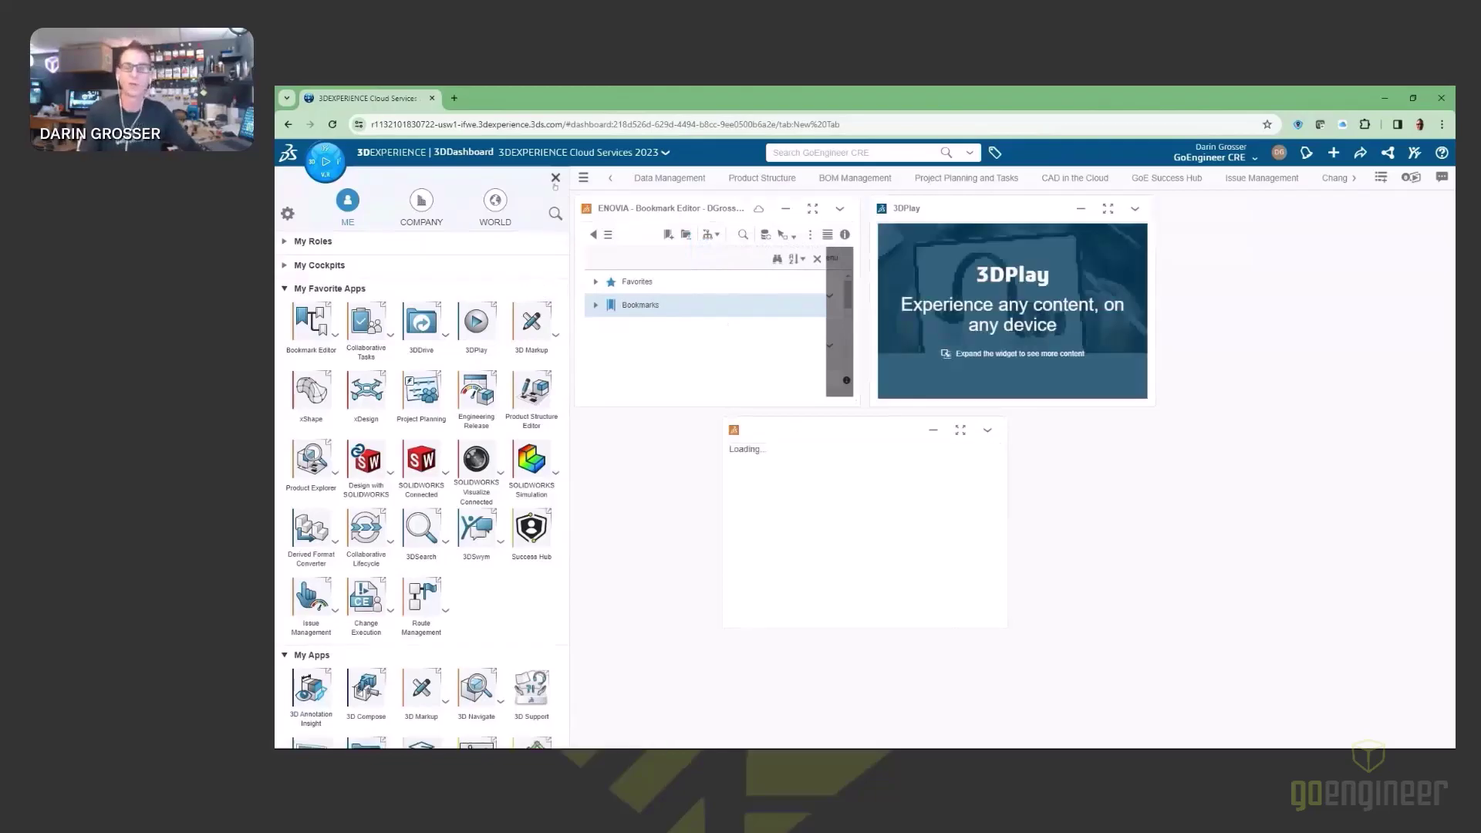
click(555, 177)
click(1334, 178)
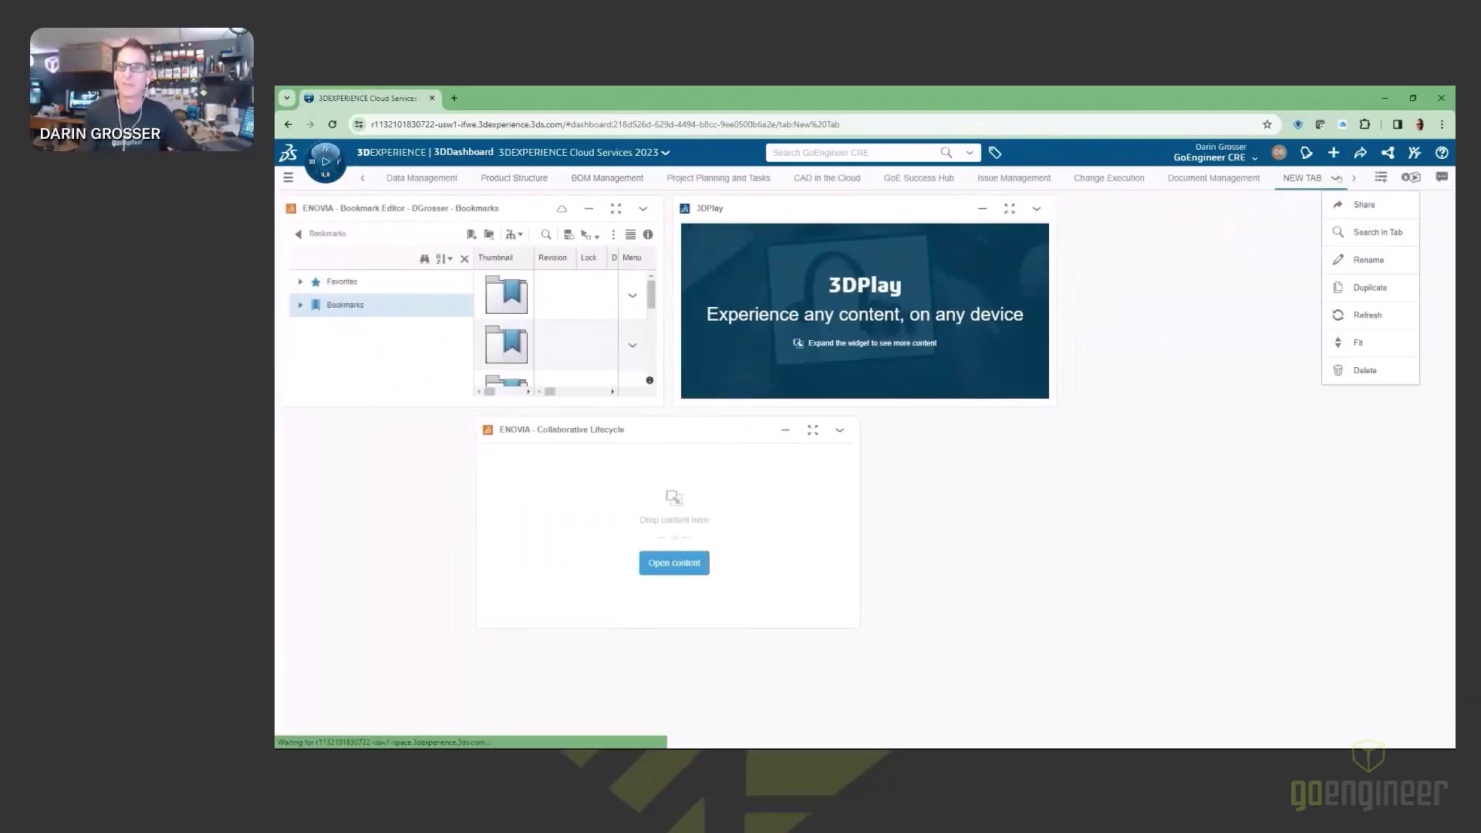
click(1369, 343)
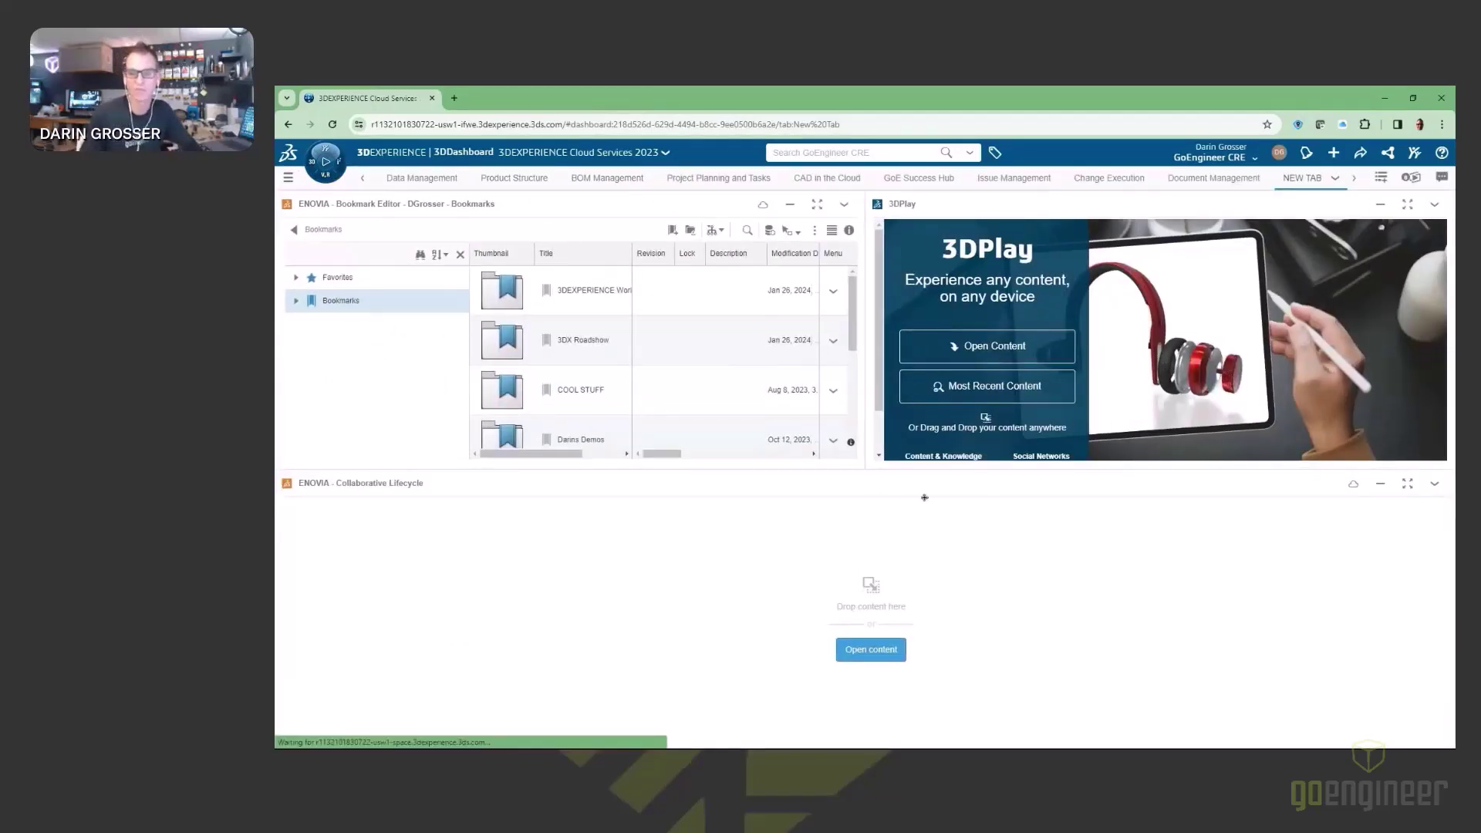
drag(865, 473, 878, 585)
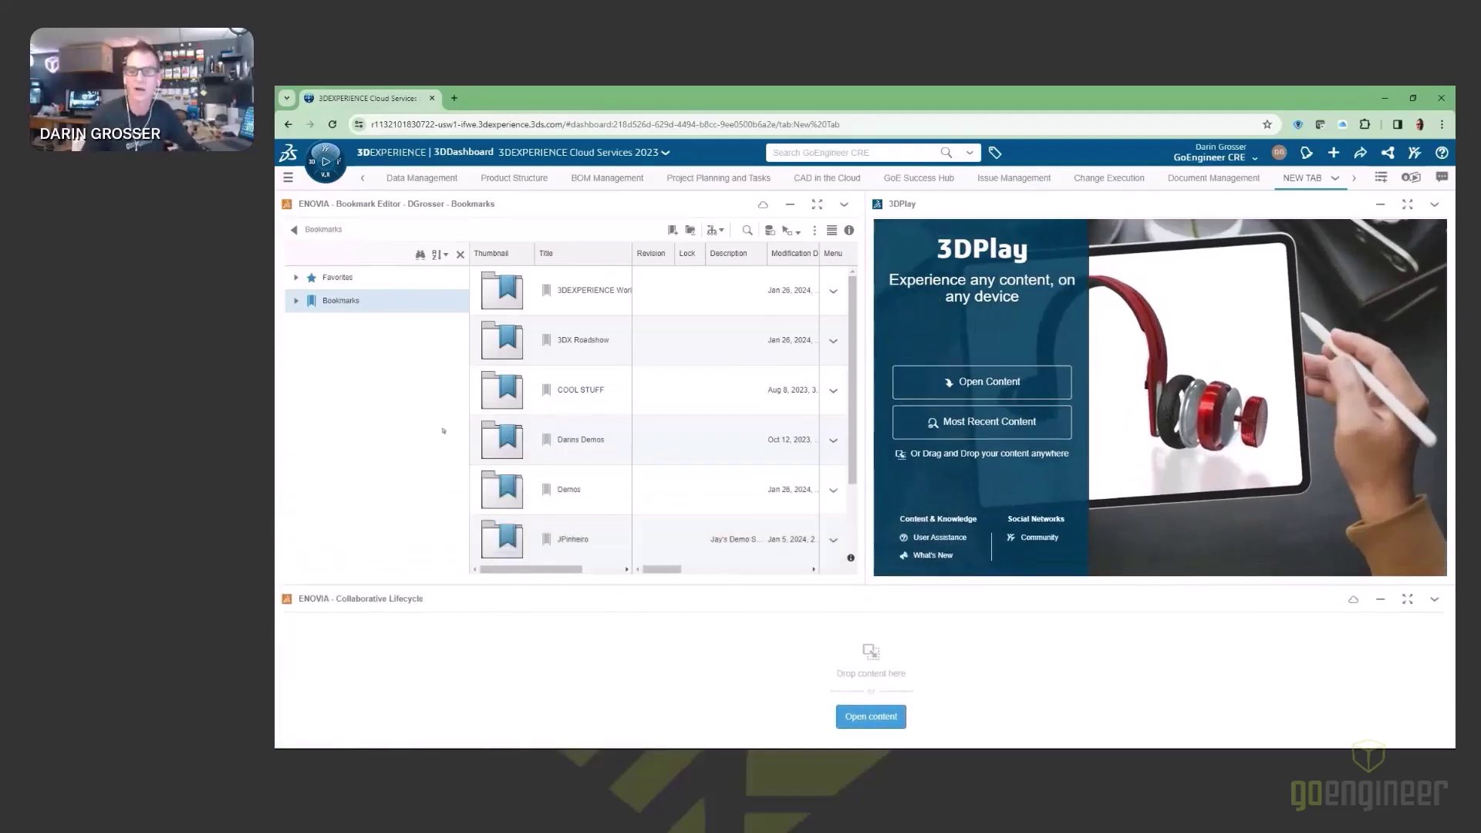
Step: Load SW0904 PLUNGER ASSEMBLY from the 3DEXPERIENCE World 2024 bookmark into 3DPlay
click(347, 303)
click(352, 324)
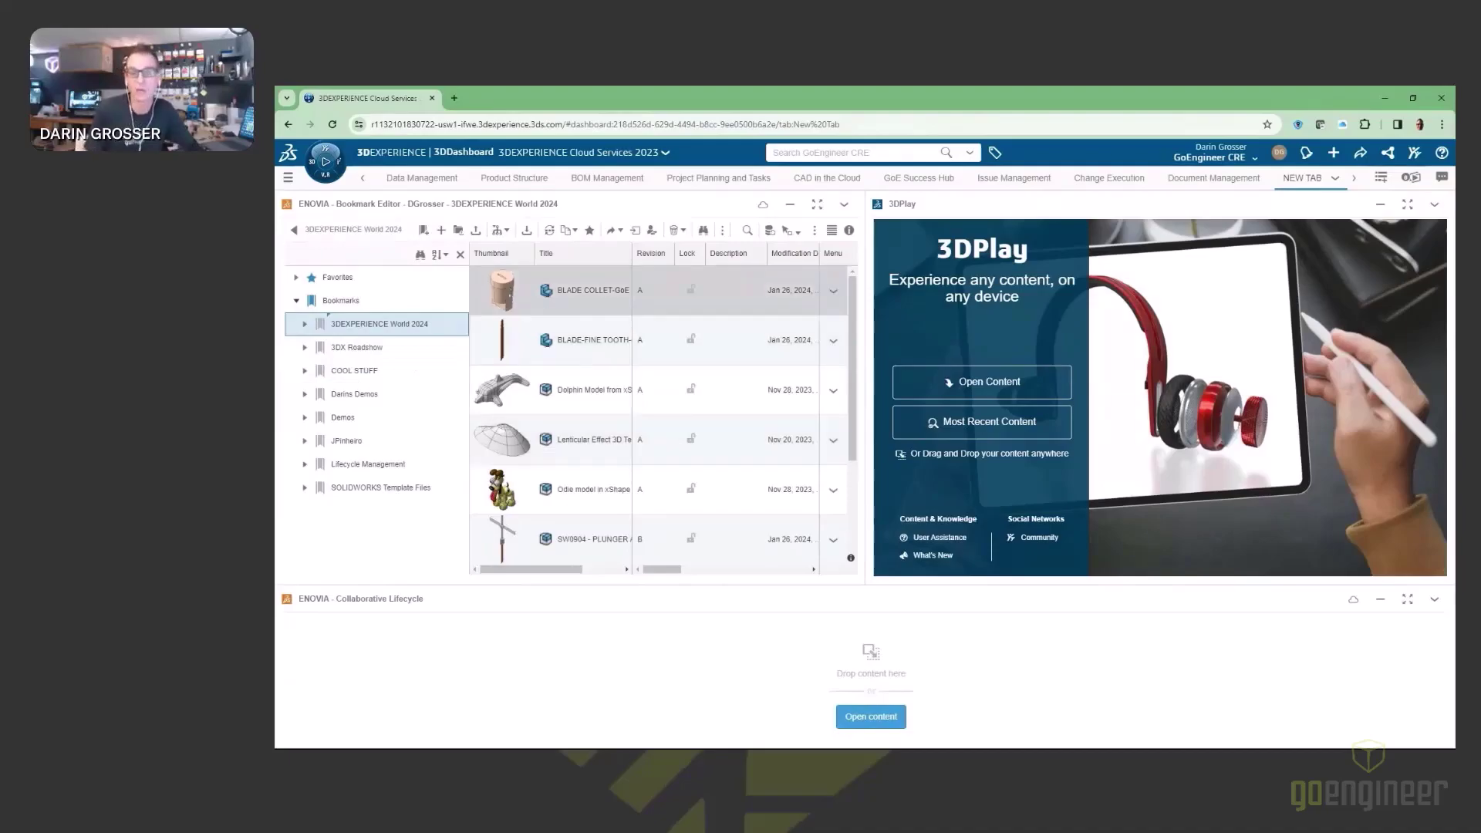
scroll(519, 386, down, 3)
drag(520, 407, 1184, 374)
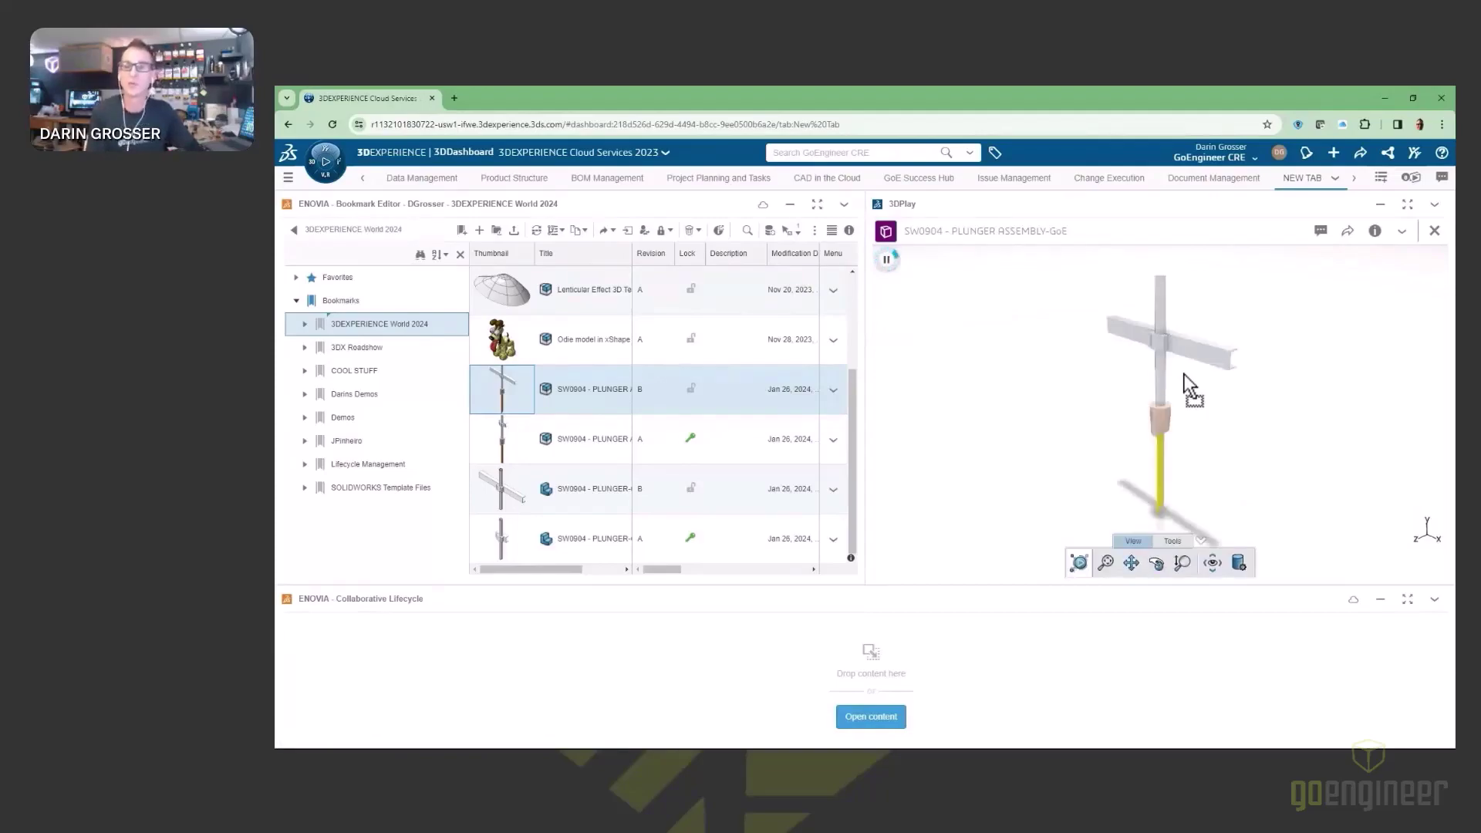
Step: Explode the plunger assembly and sketch a red circle around the bushing and a red X above it
click(1171, 540)
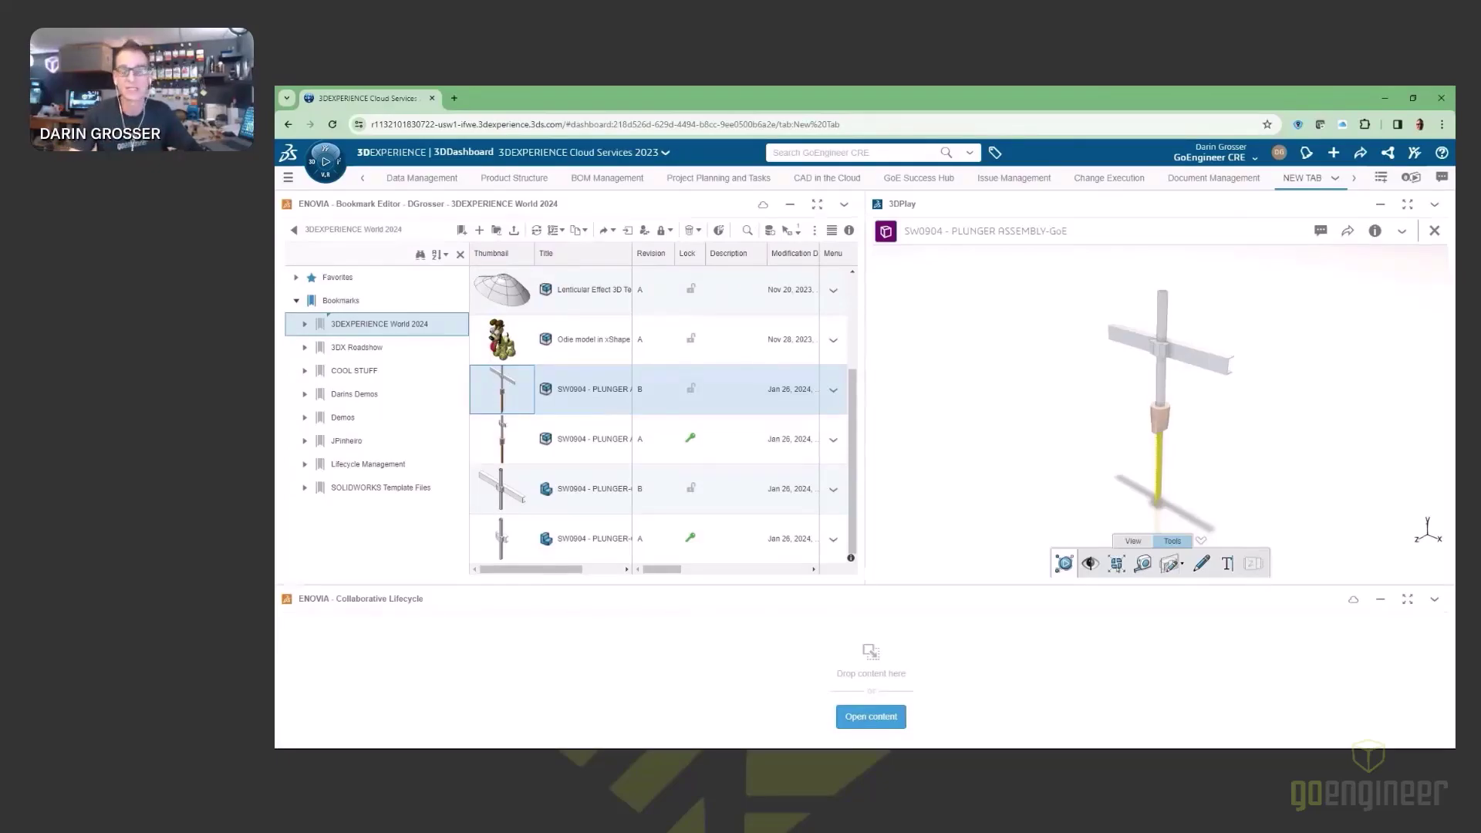
click(1116, 563)
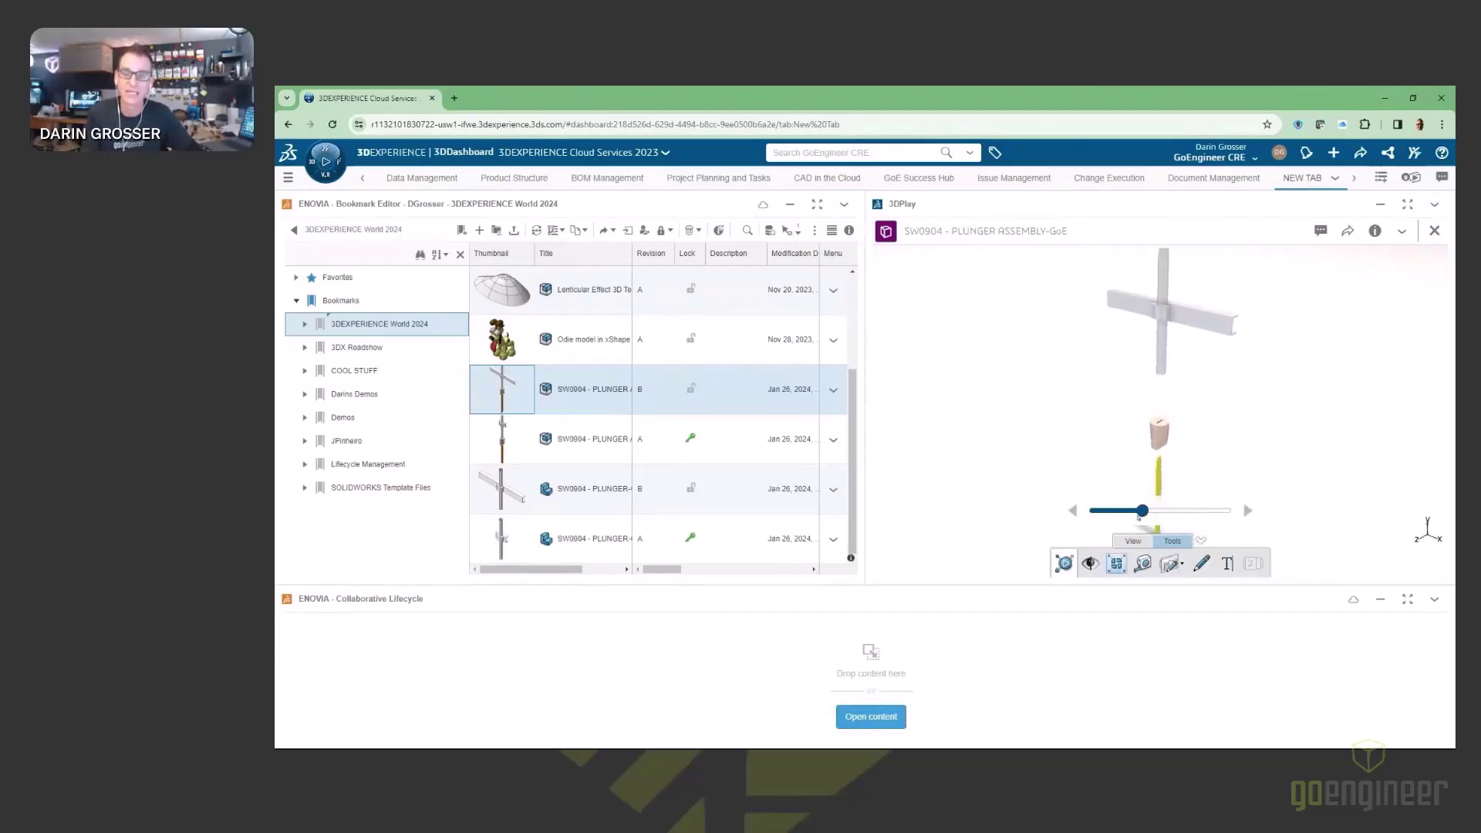
click(1201, 563)
mouse_move(1196, 403)
mouse_down()
mouse_move(1174, 379)
mouse_move(1157, 462)
mouse_move(1198, 397)
mouse_up()
drag(1189, 282, 1123, 333)
drag(1147, 270, 1197, 344)
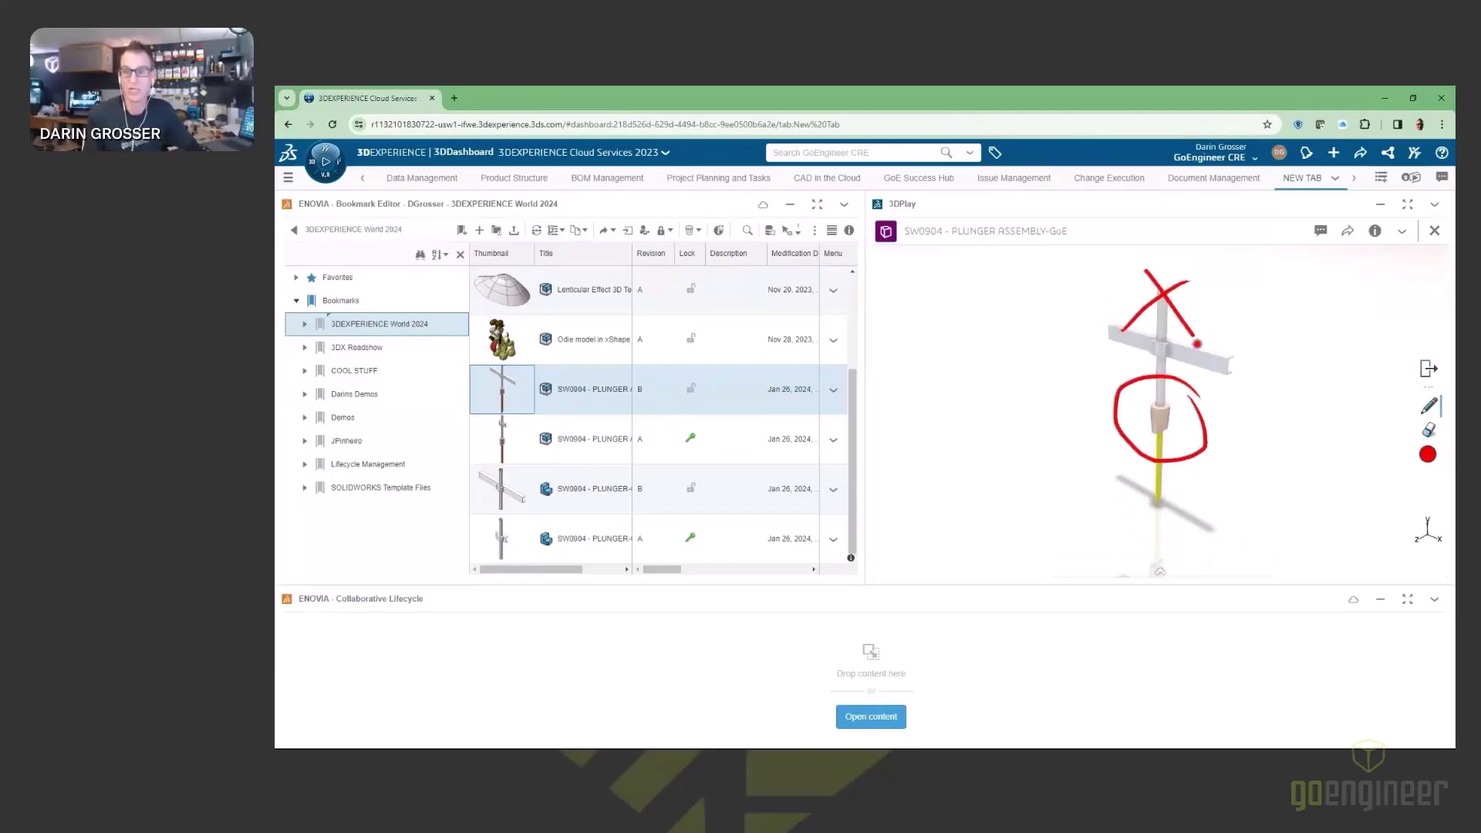
click(1429, 368)
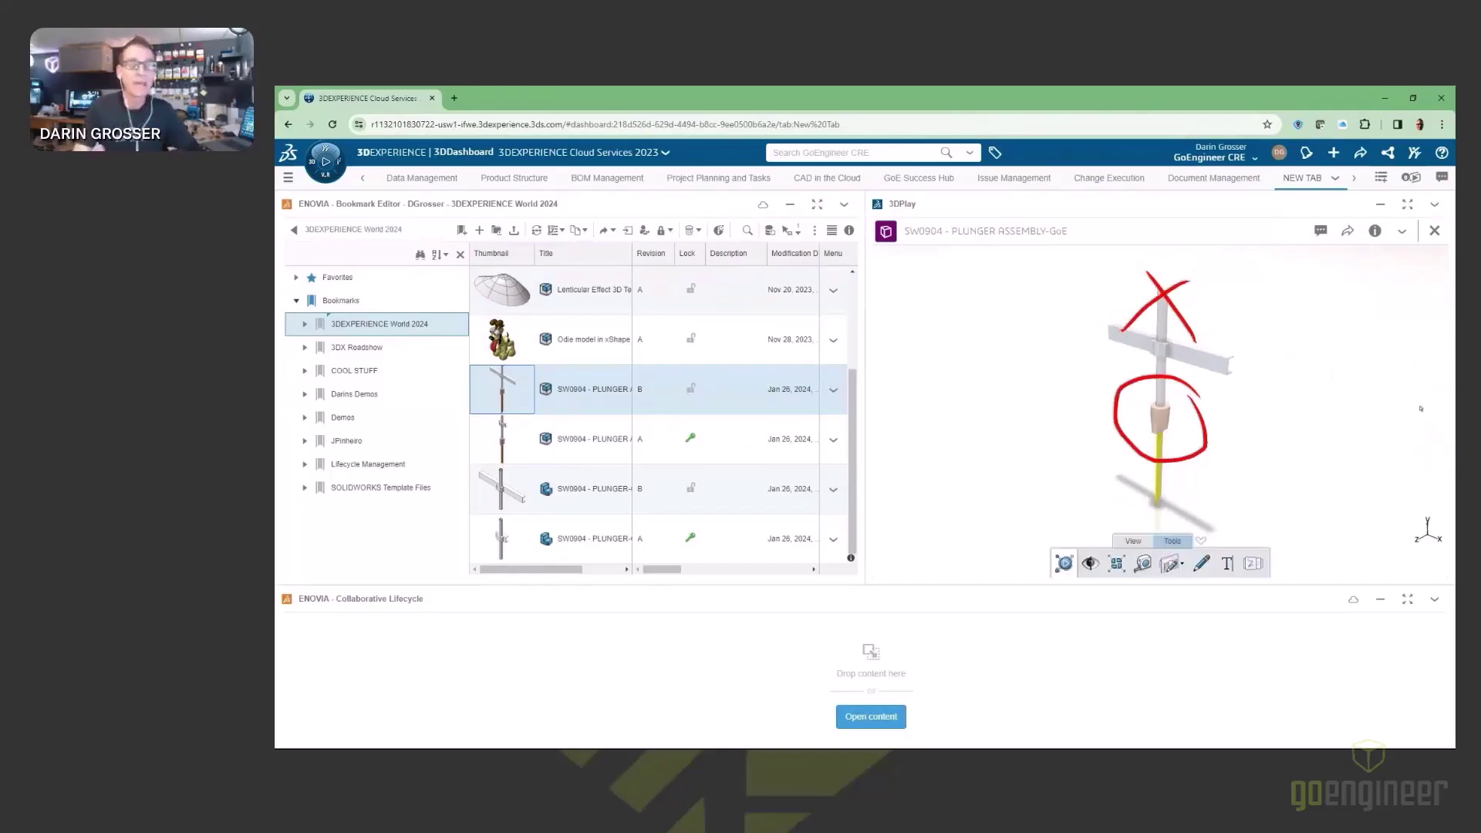
Step: Drag the revision B plunger assembly into Collaborative Lifecycle to show its In Work state
click(1134, 542)
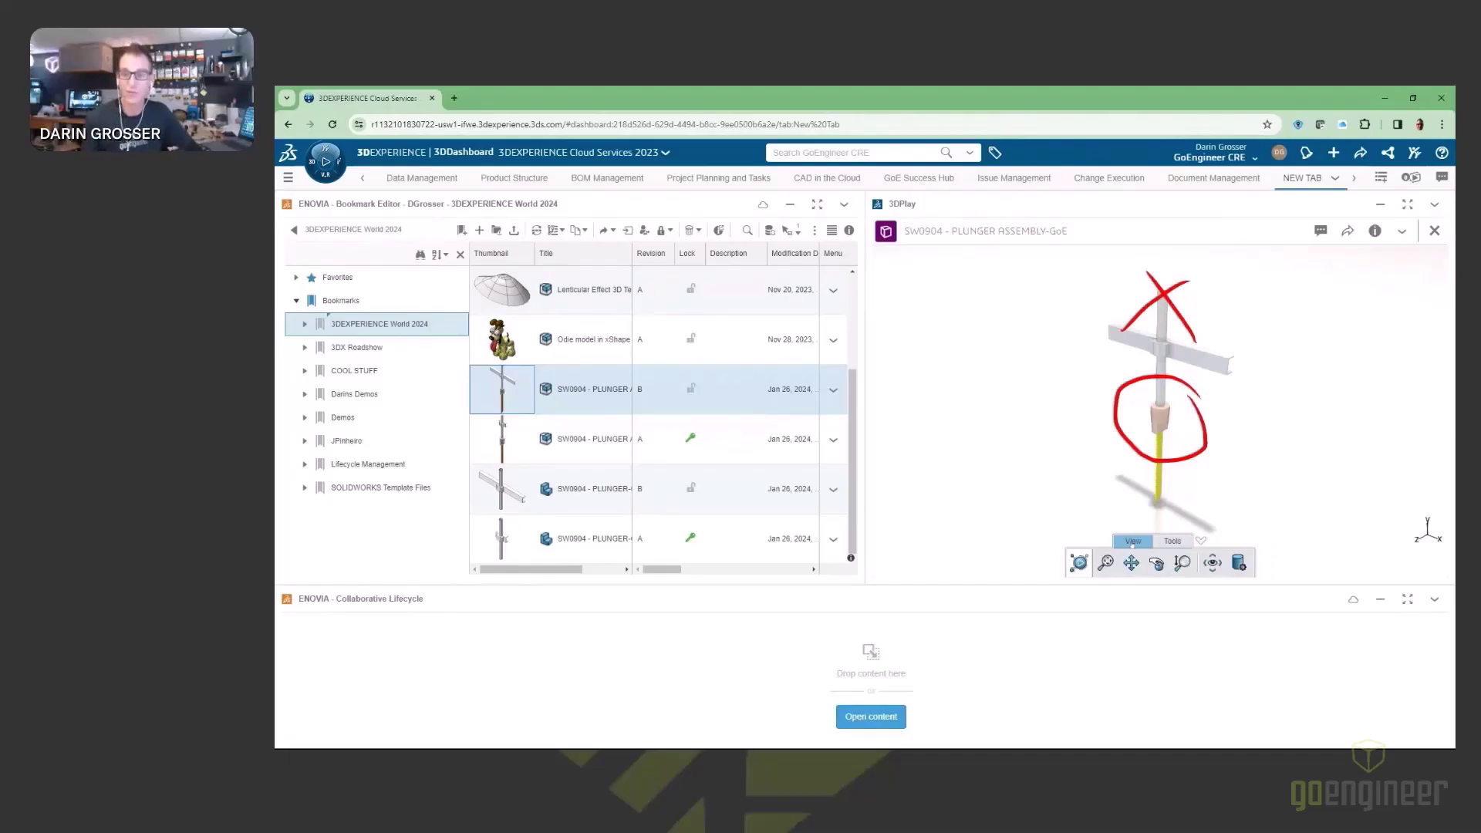
click(1173, 541)
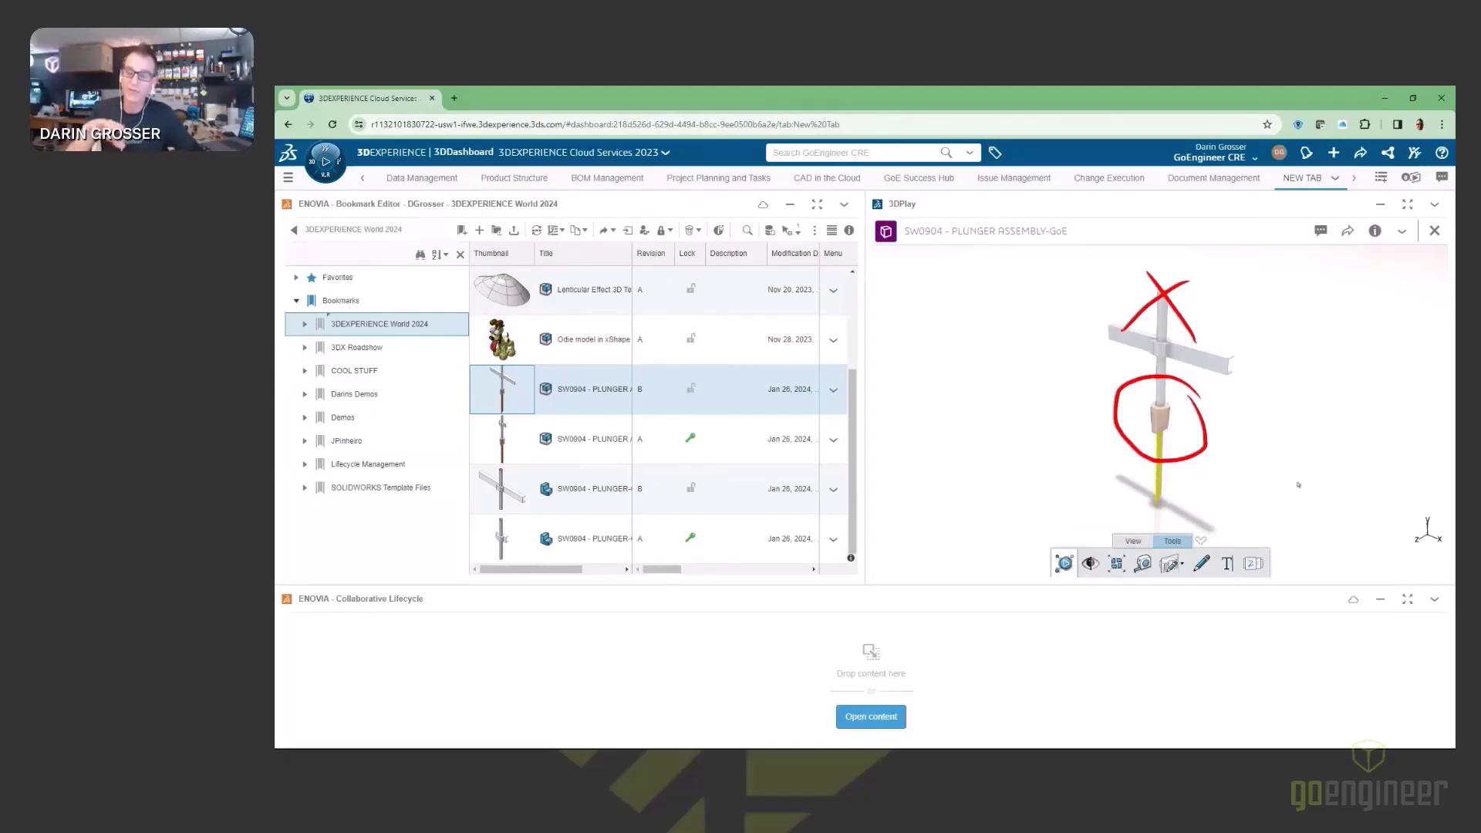
drag(612, 402, 855, 659)
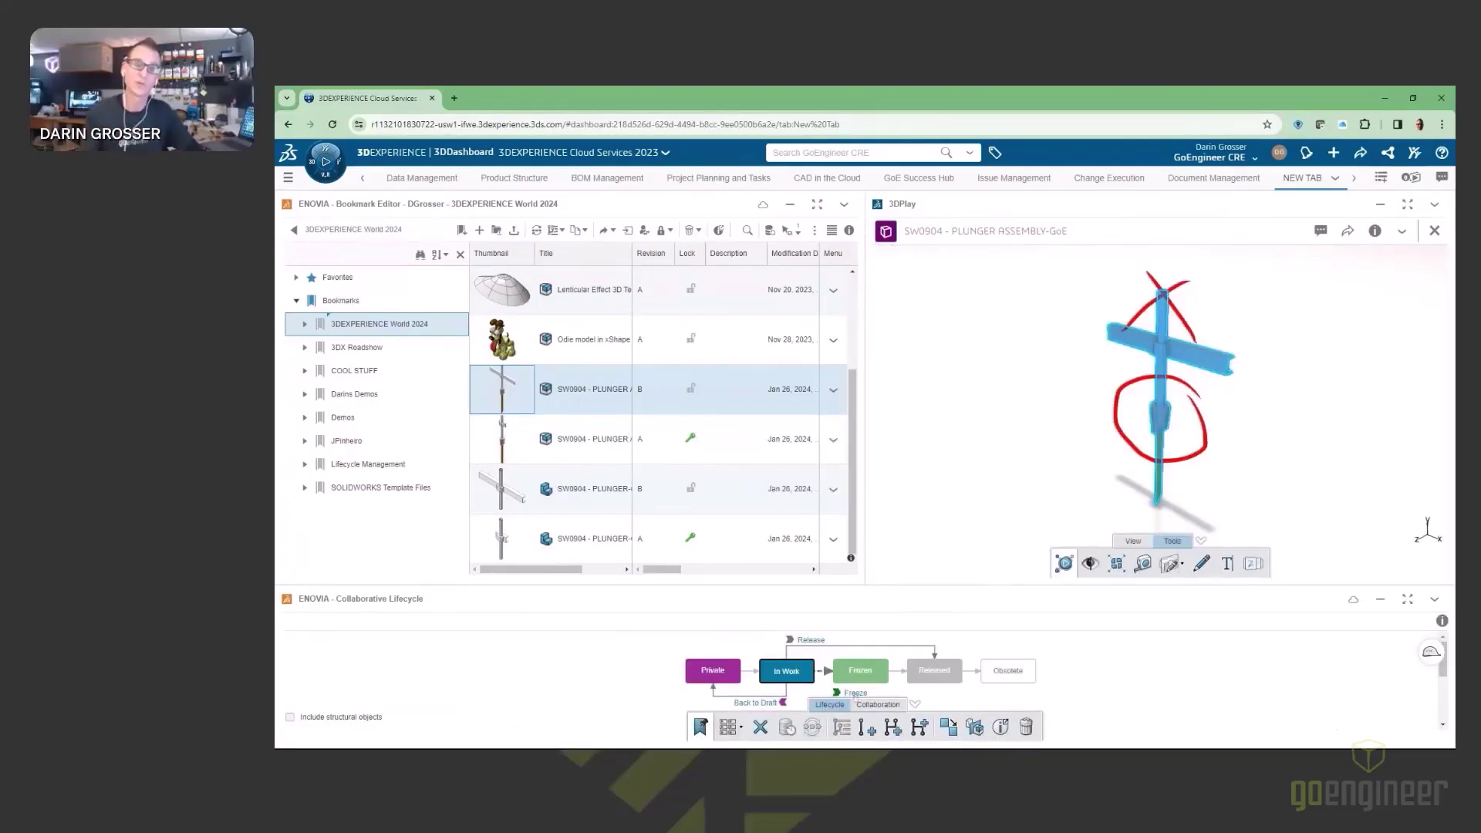
Step: Post the comment 'This looks like it needs work' on the plunger assembly
click(1002, 459)
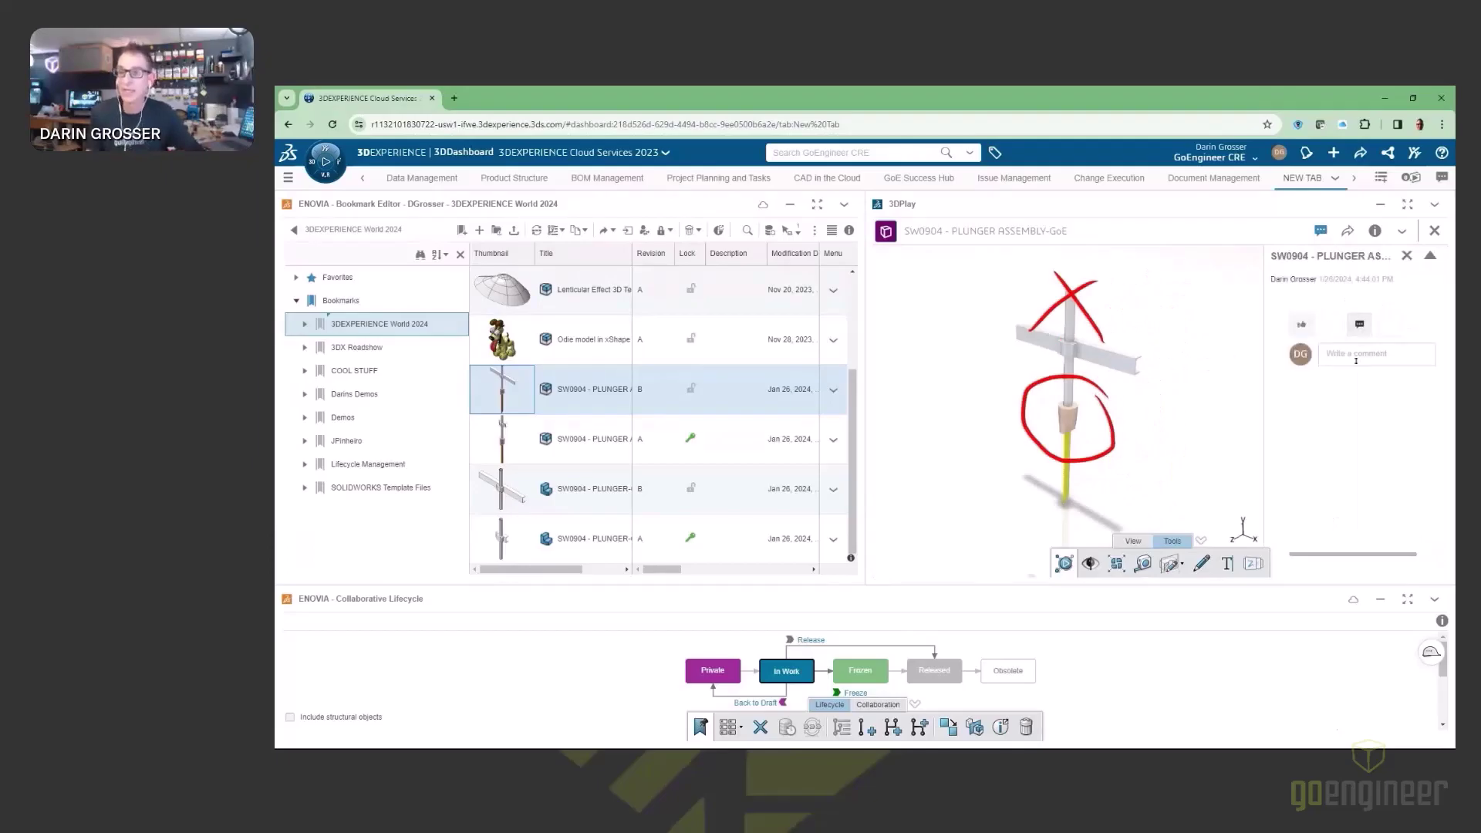
click(1352, 356)
text(This looks like it needs work!)
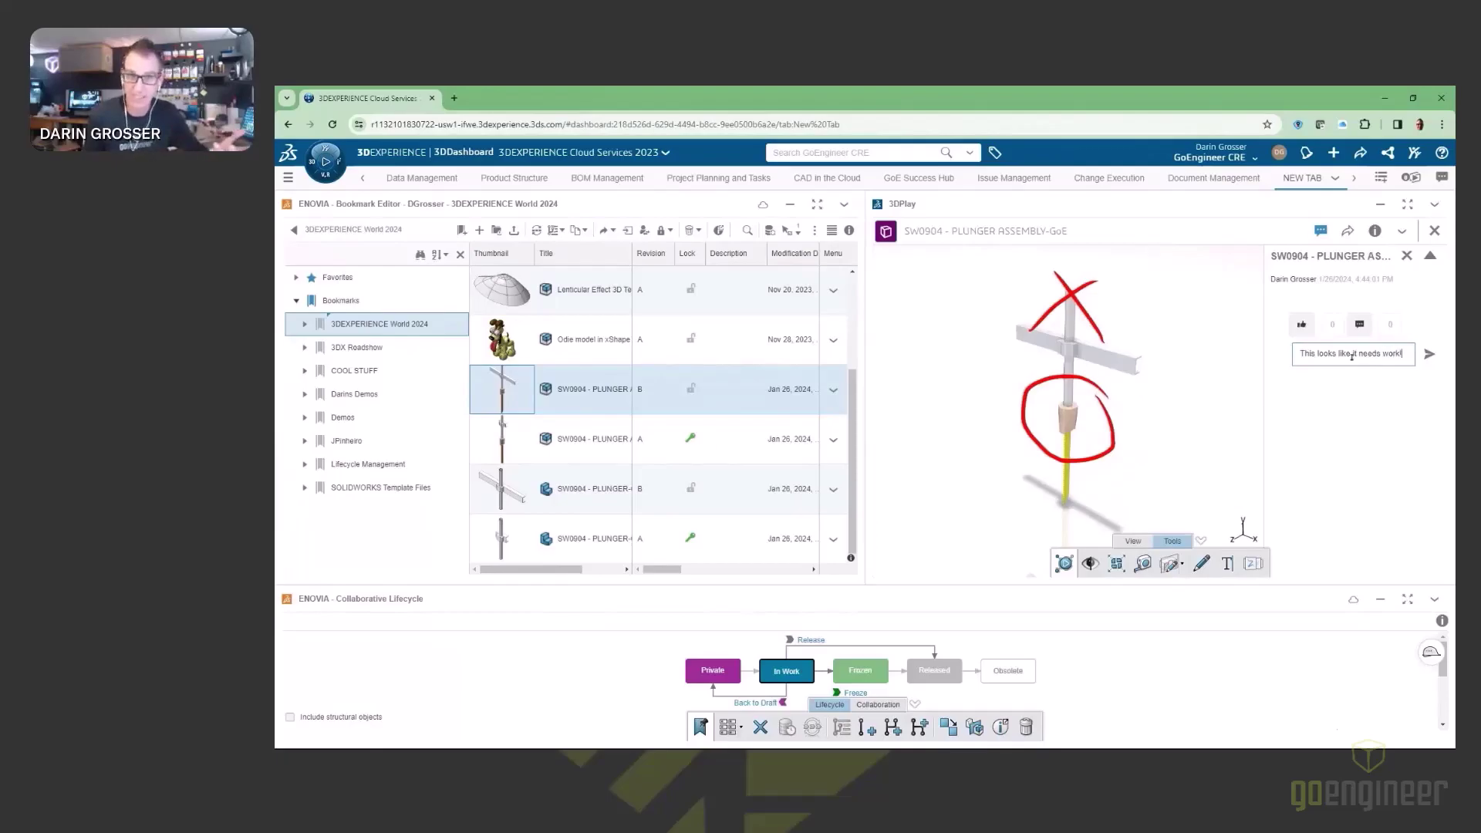
click(1429, 353)
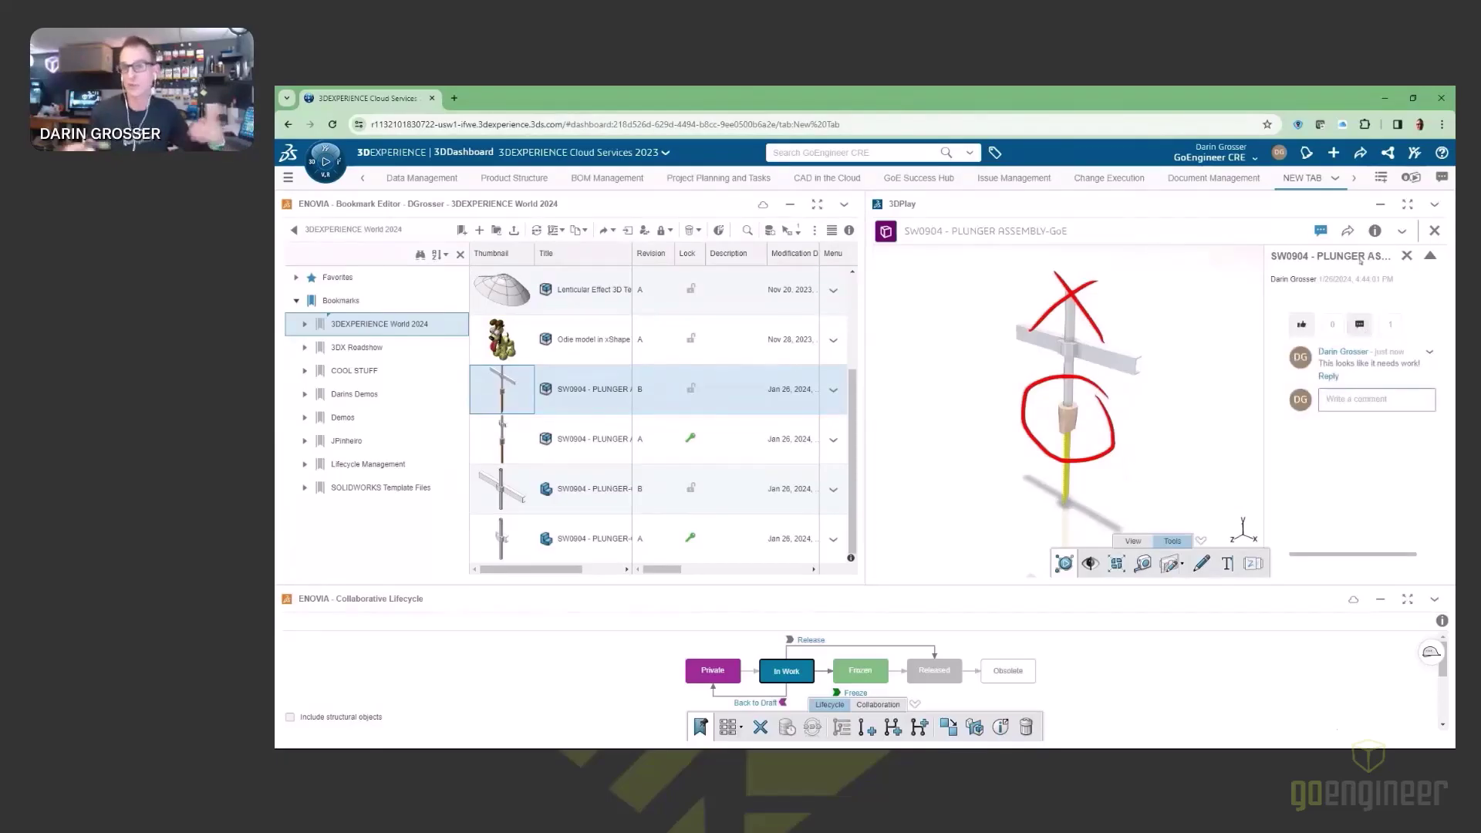
Step: Post a second comment with the red markup sketch, then maximize the Bookmark Editor
click(1321, 231)
click(1321, 230)
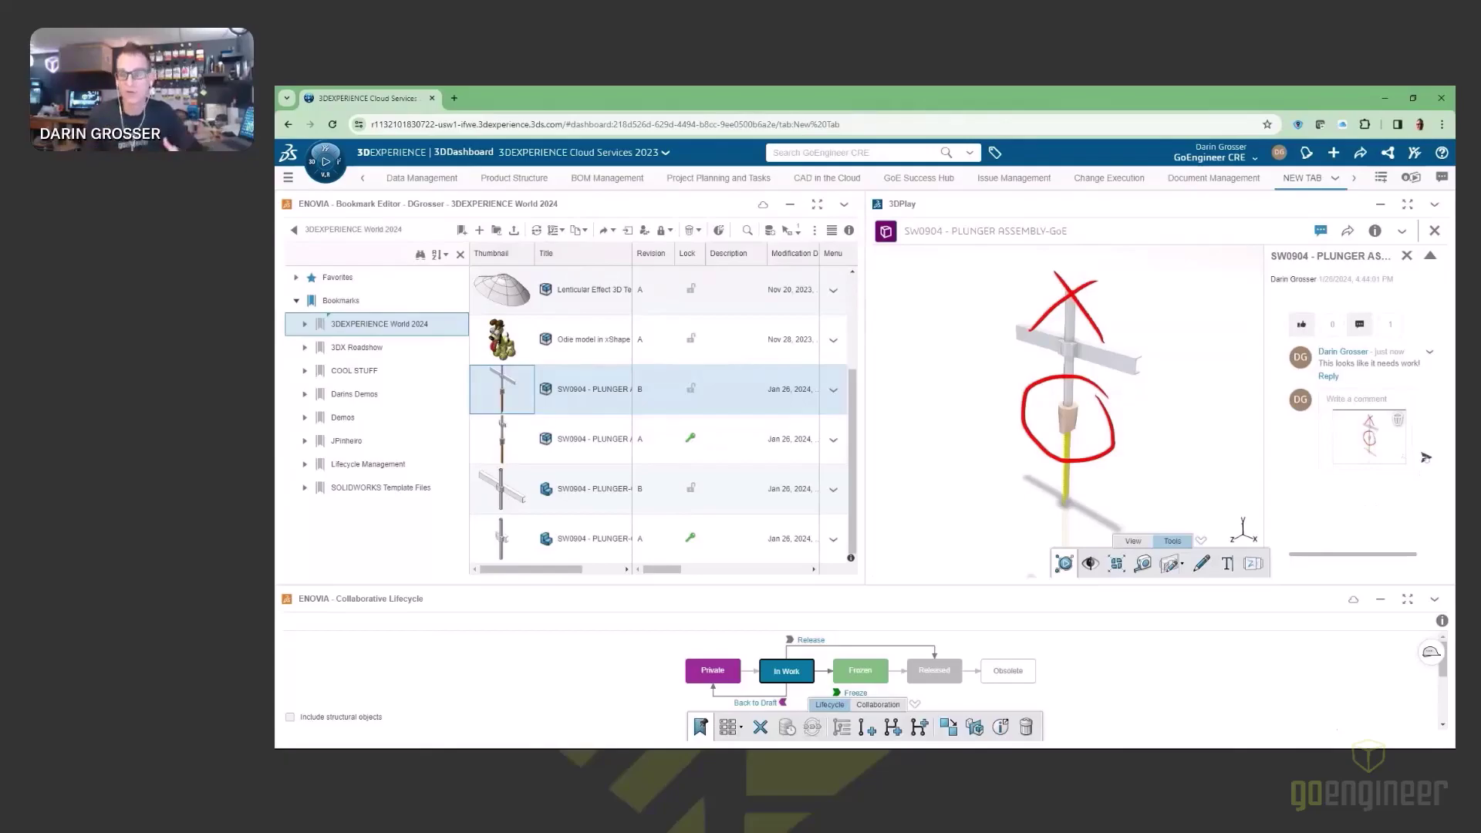
click(1426, 458)
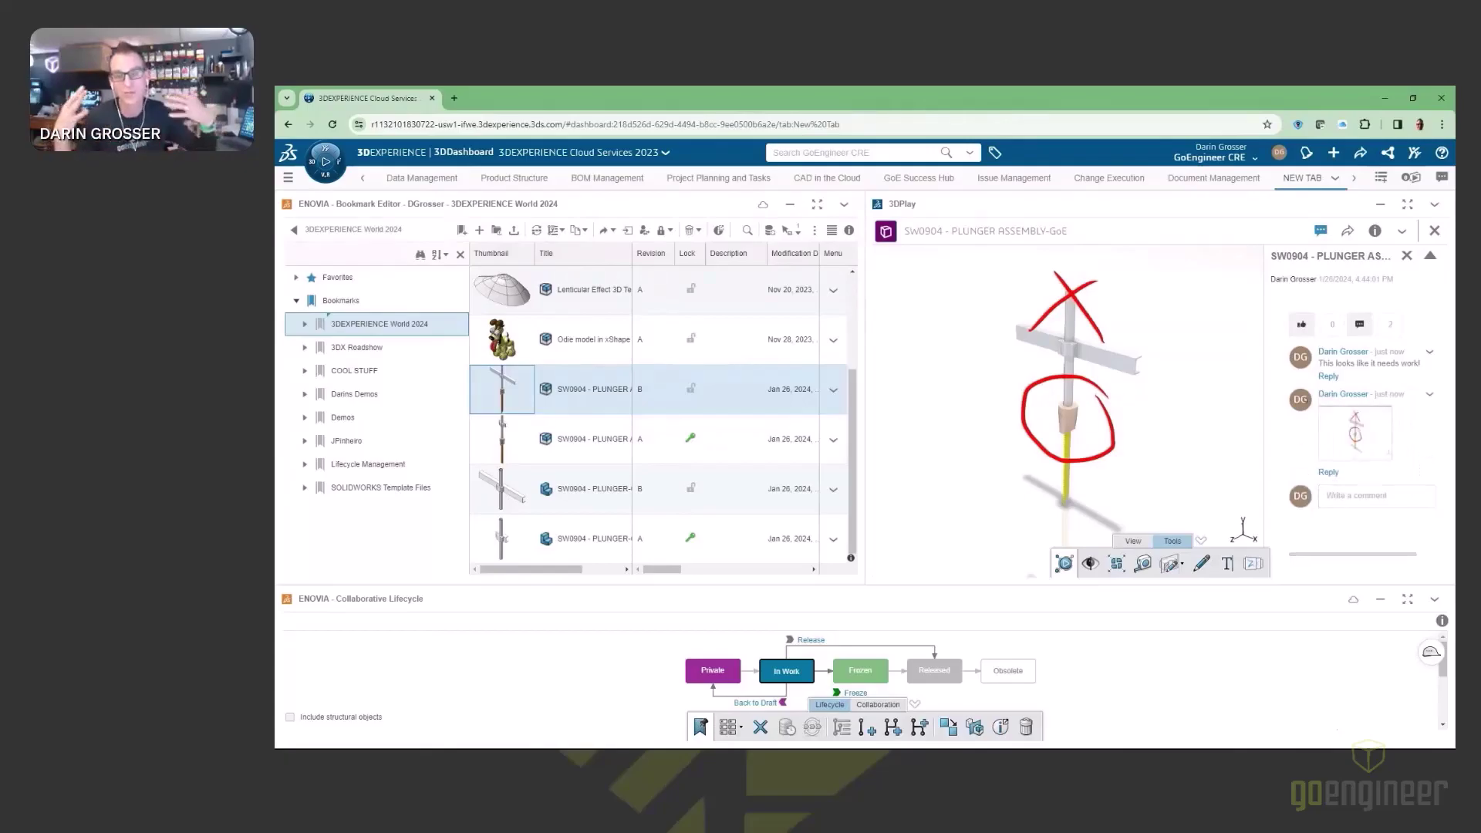
click(1321, 231)
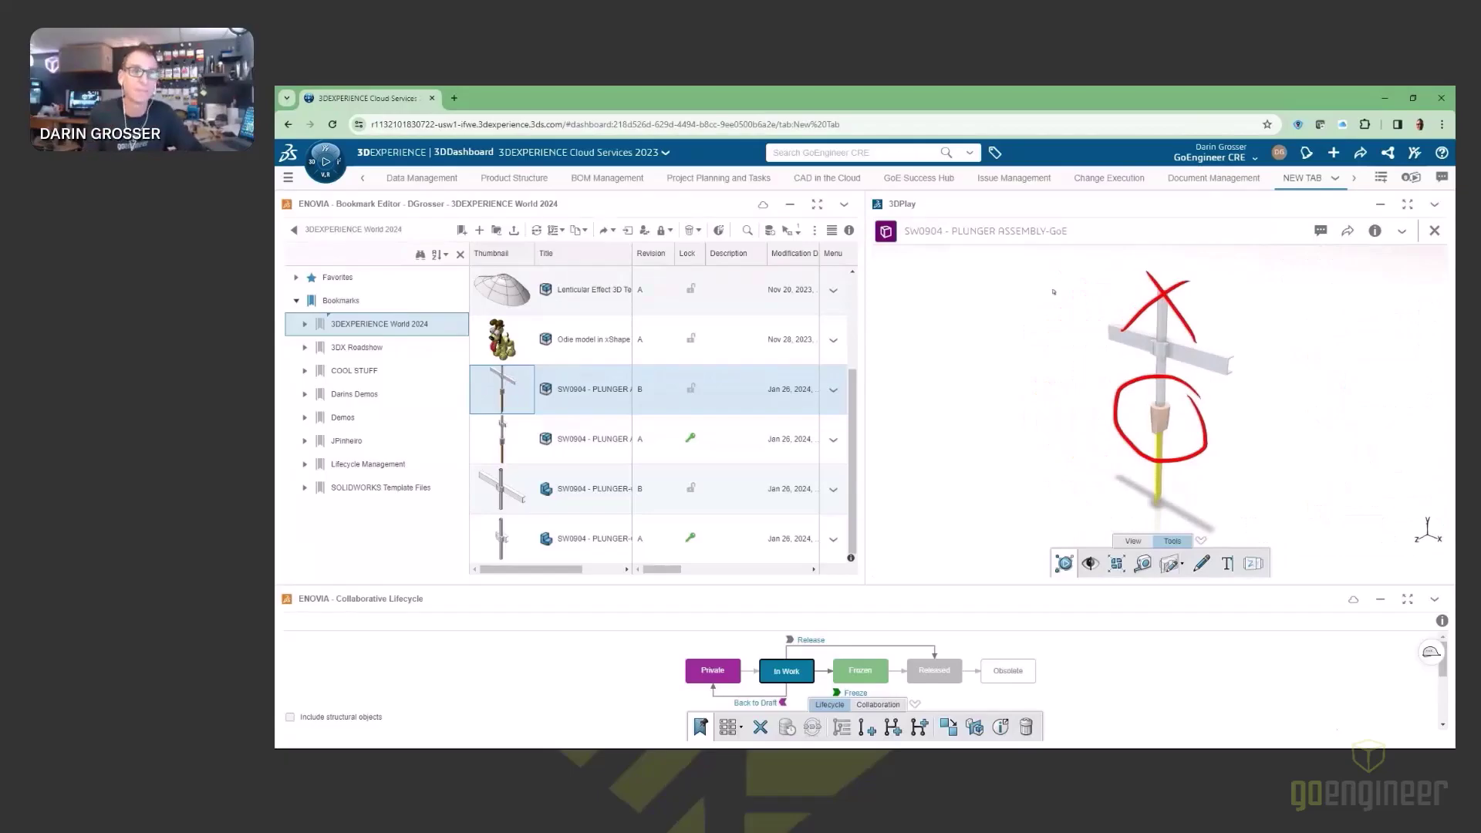
click(818, 203)
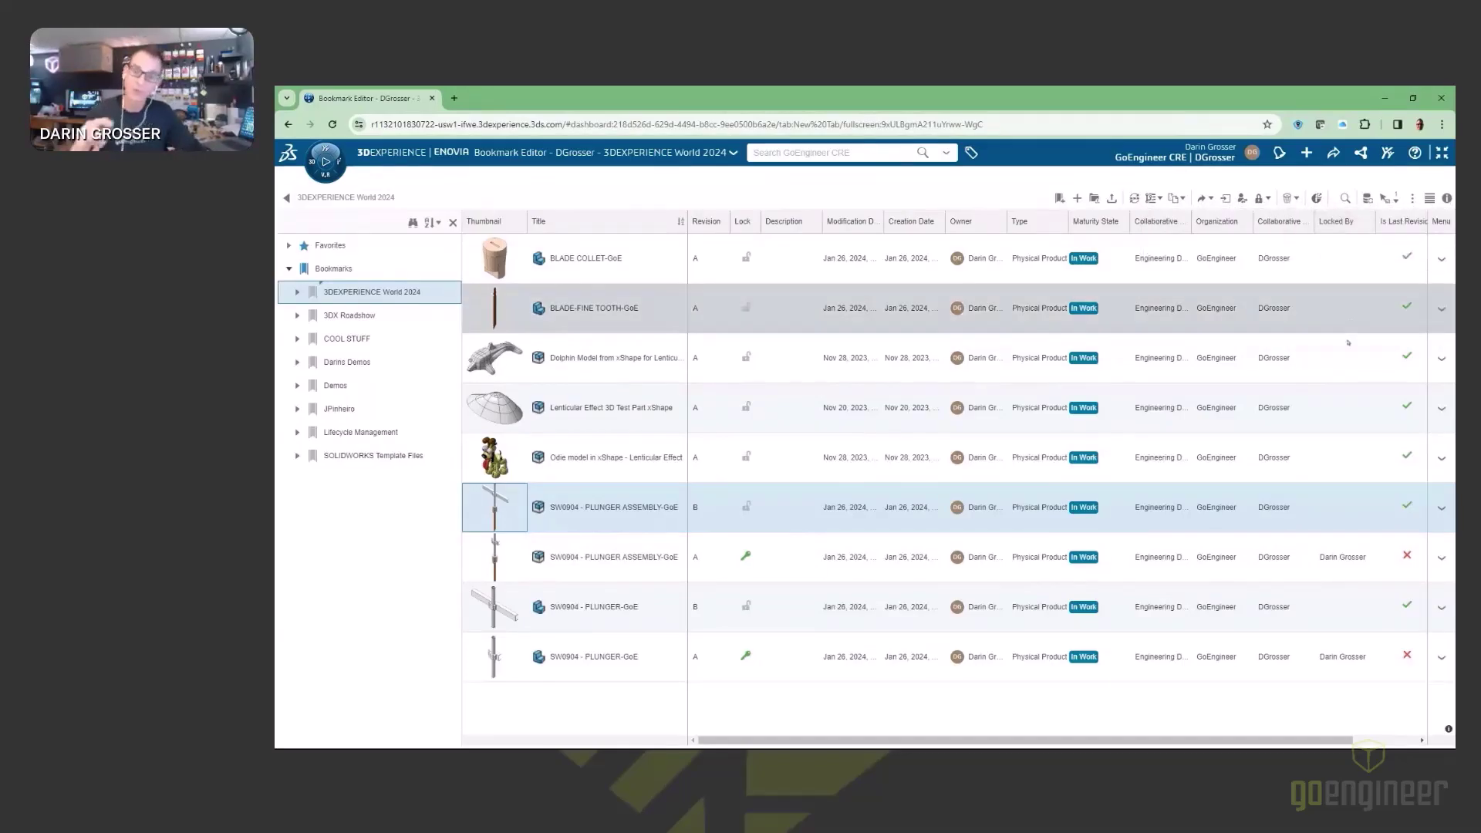
Step: Unlock the revision A PLUNGER ASSEMBLY and PLUNGER rows, then exit full screen
click(1111, 704)
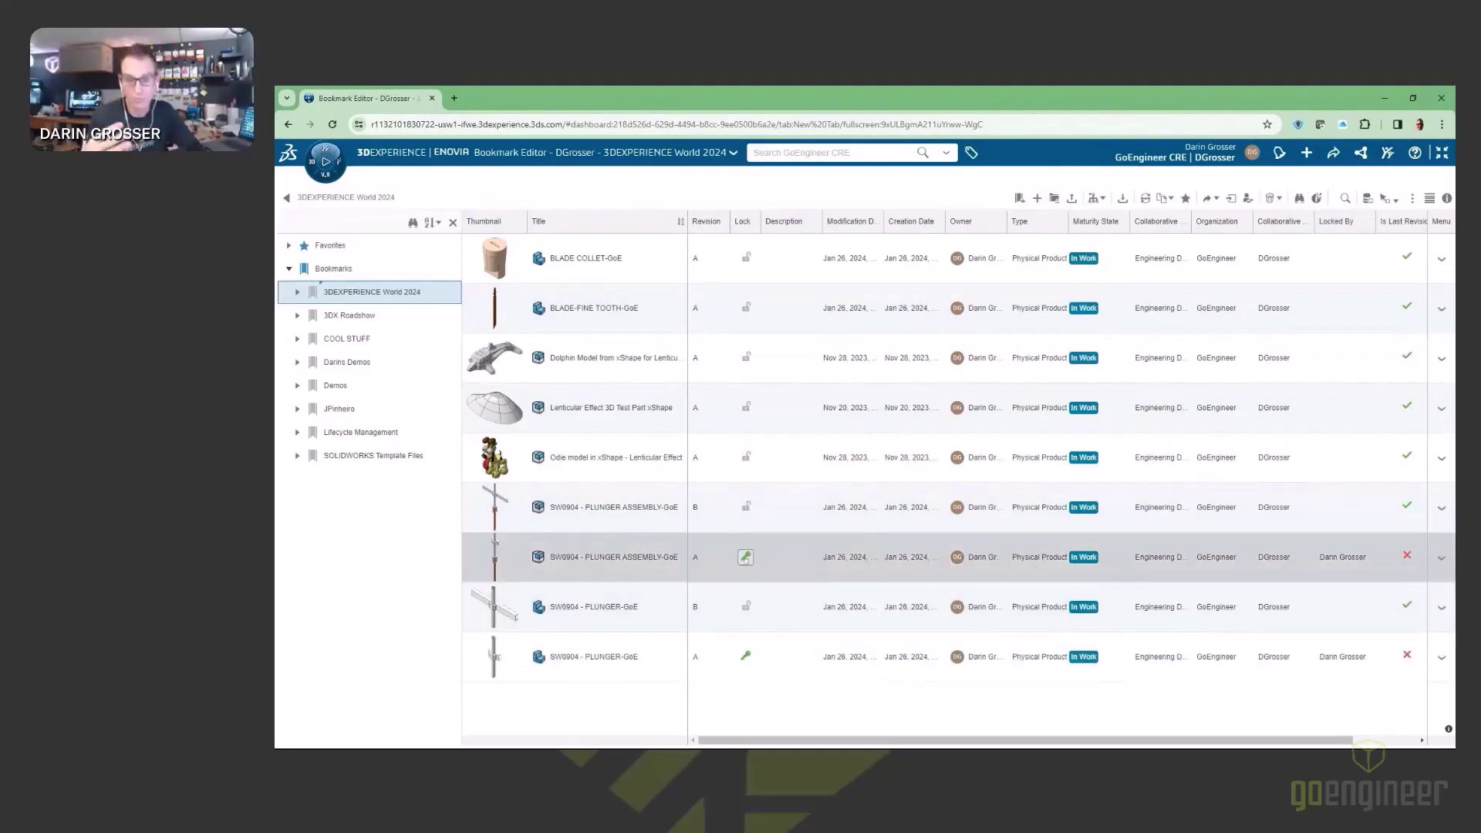
click(745, 557)
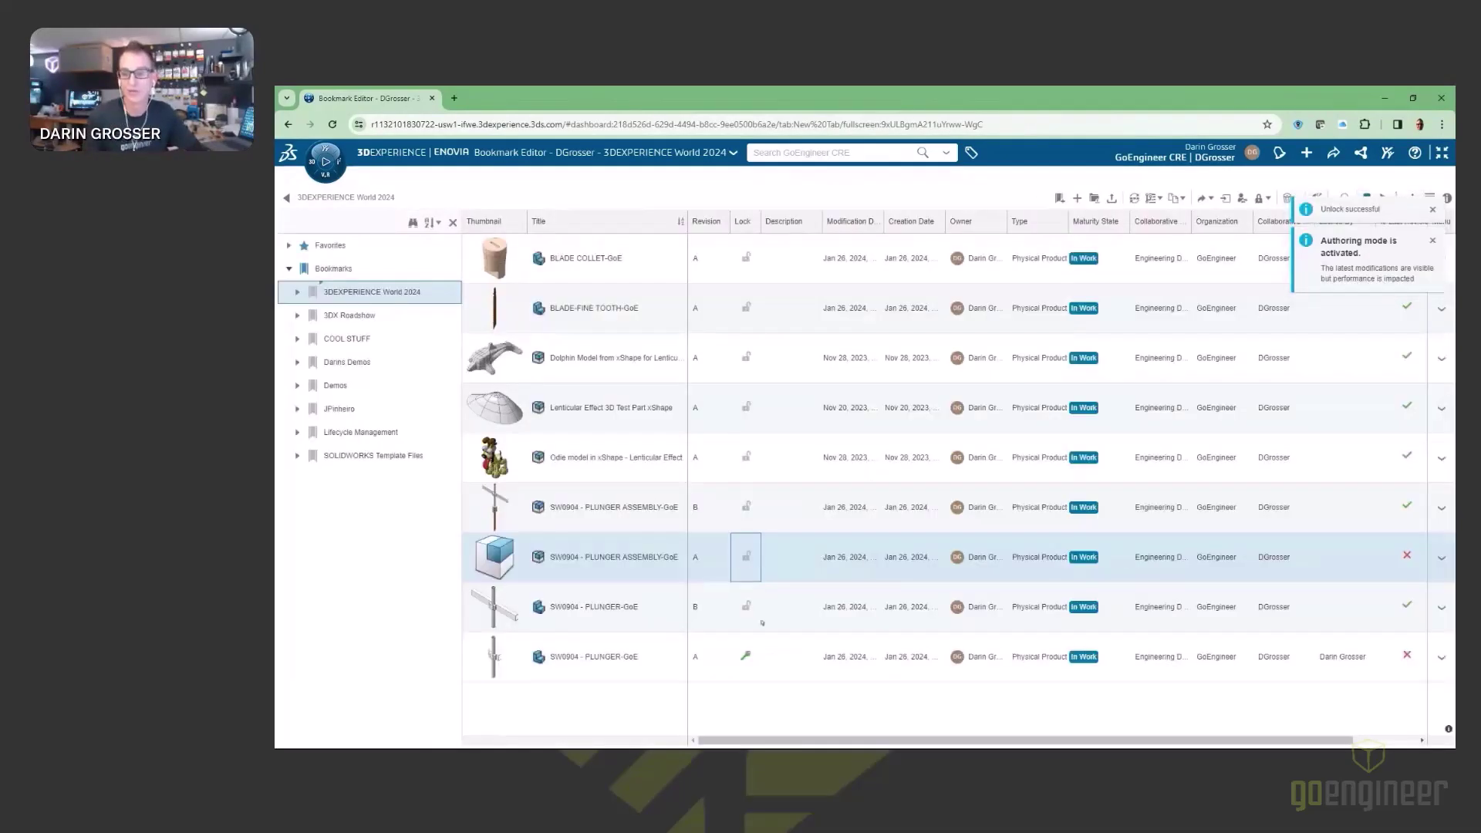
click(742, 658)
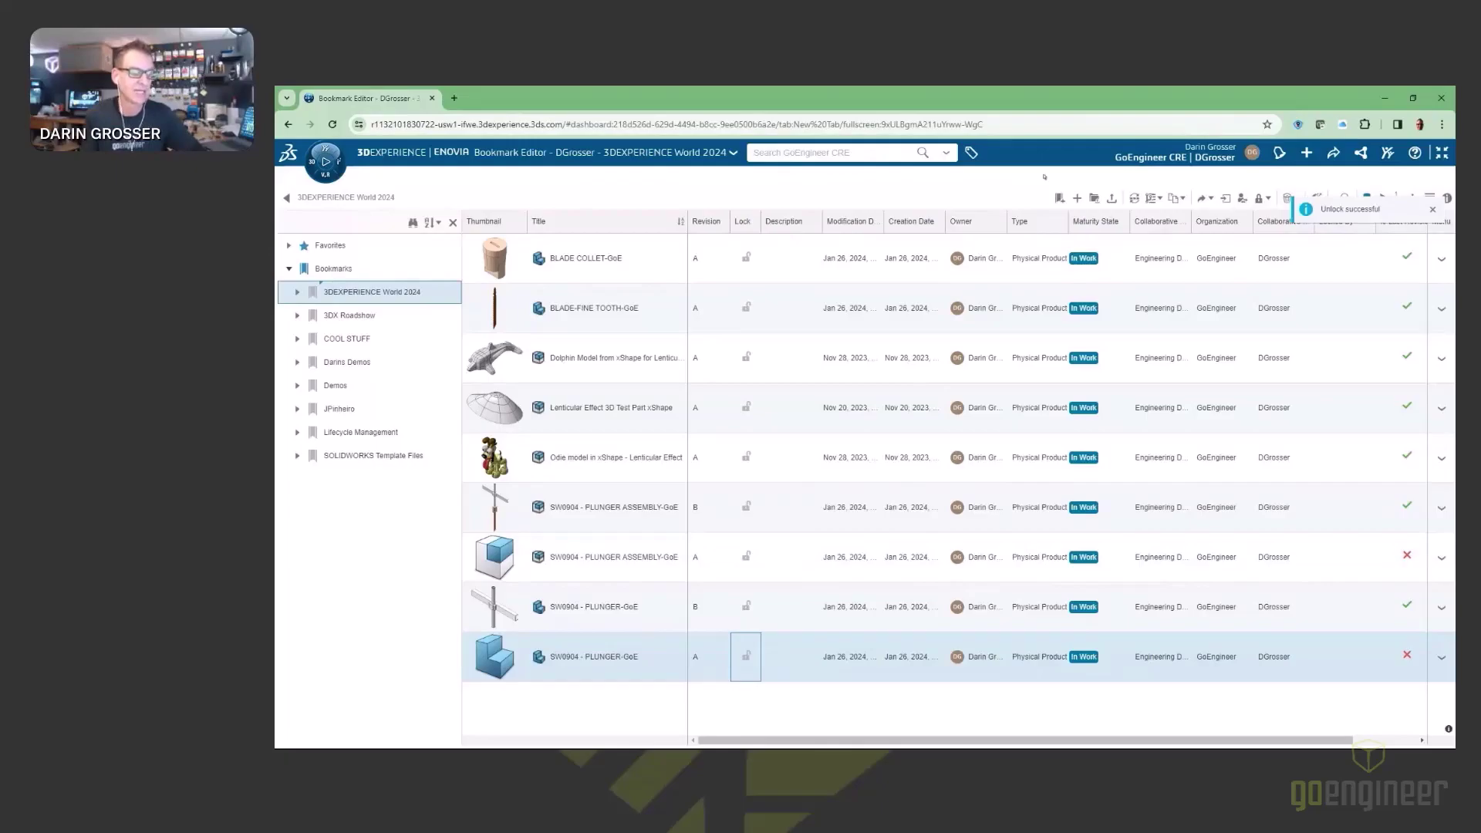
click(1443, 152)
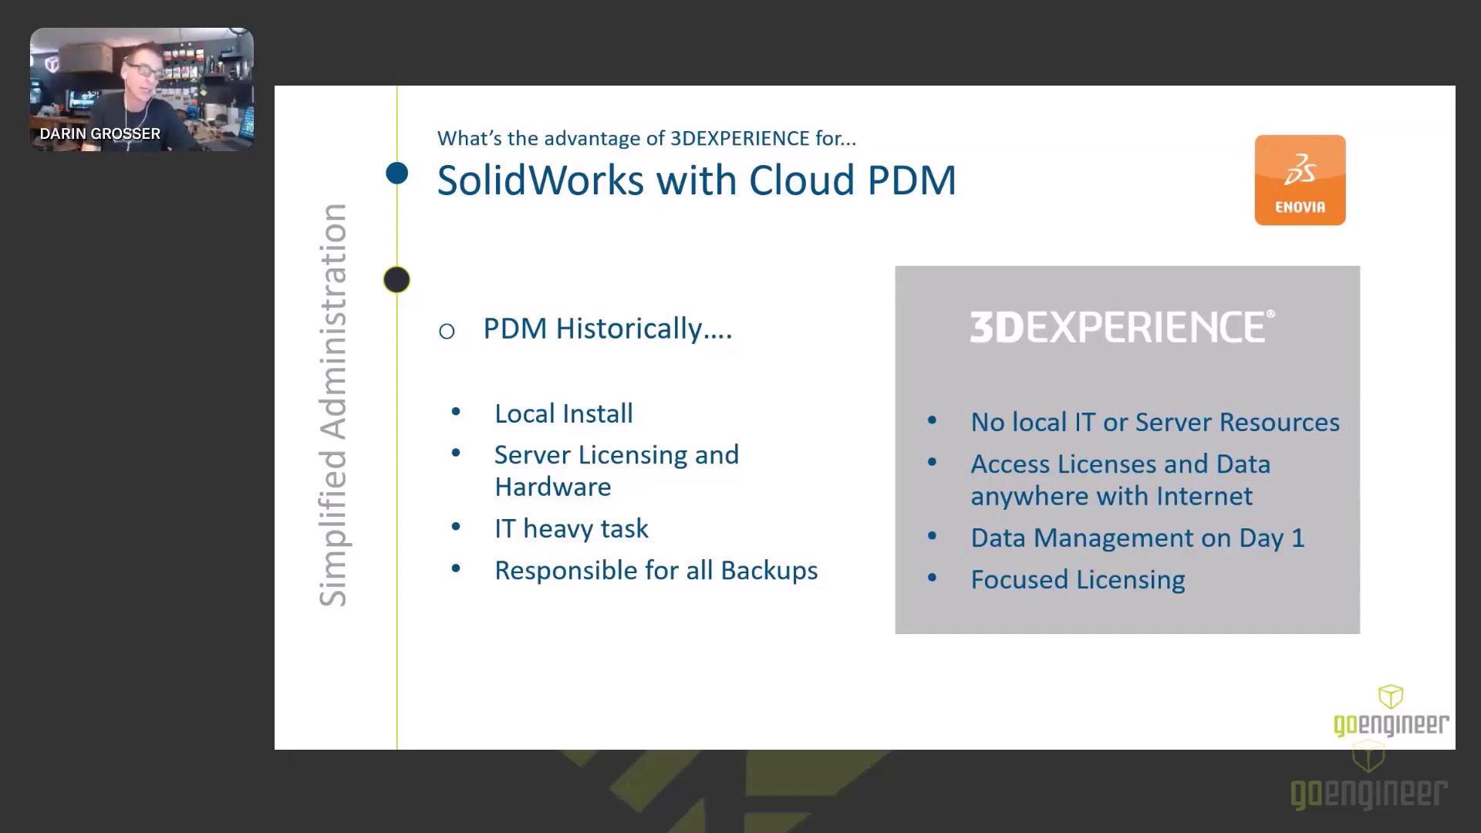
Step: Advance to the 'What if I just want easy Collaboration?' slide and reveal its Share and Markup point
key(Right)
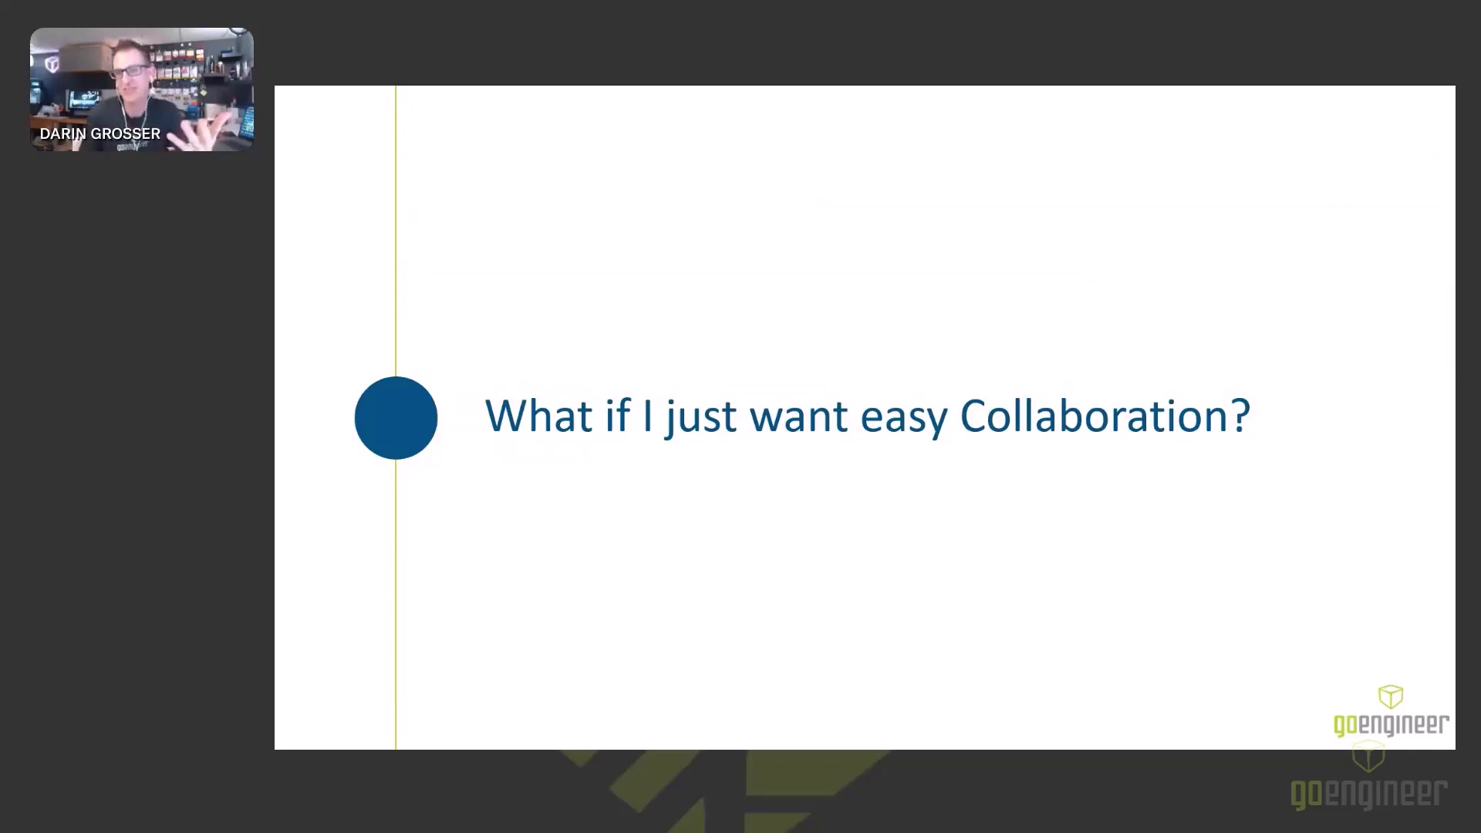
key(Right)
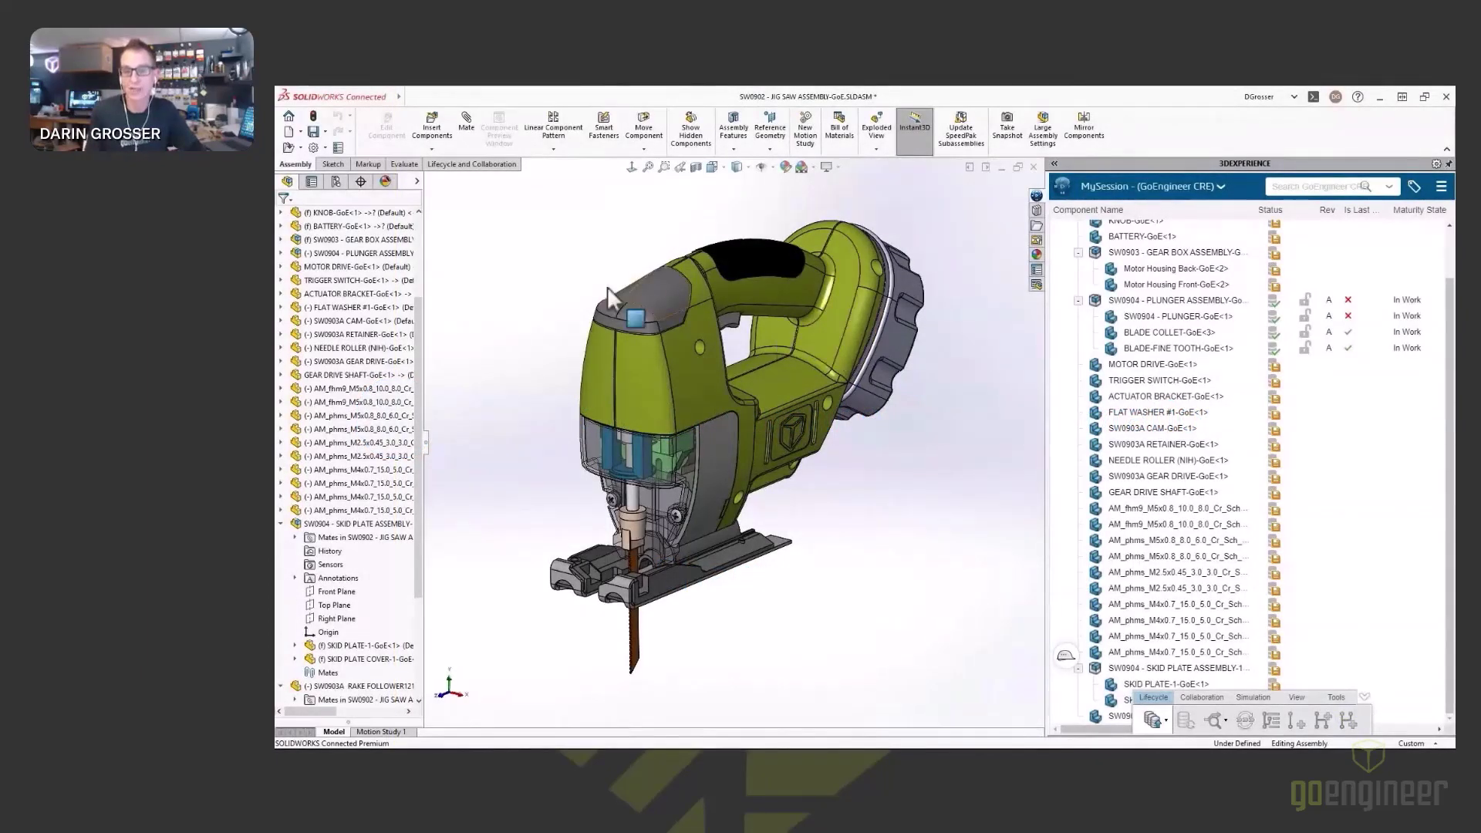
Step: Show the Lifecycle and Collaboration commands and expand the Share a file format list
click(479, 164)
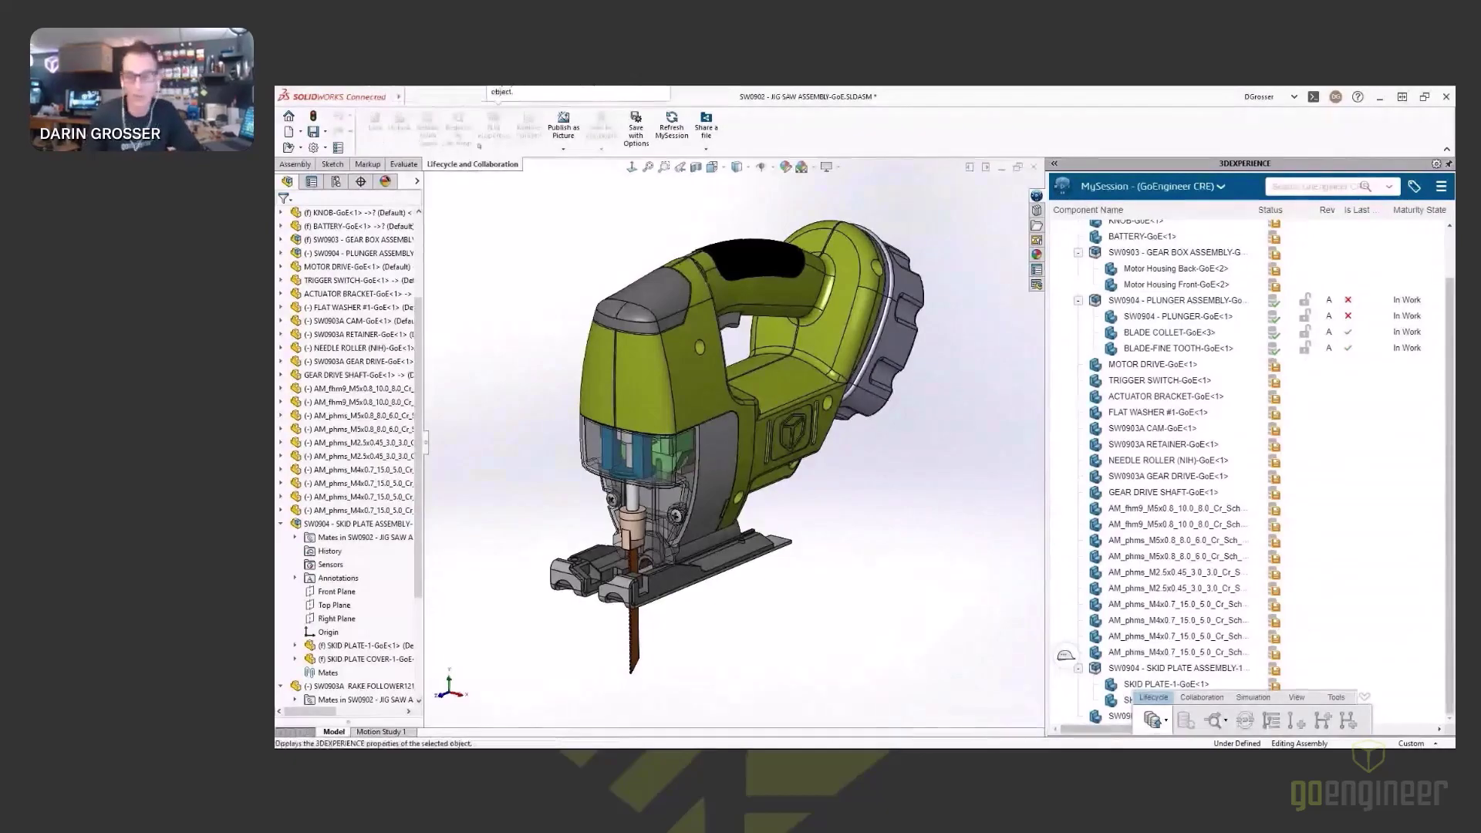
click(705, 148)
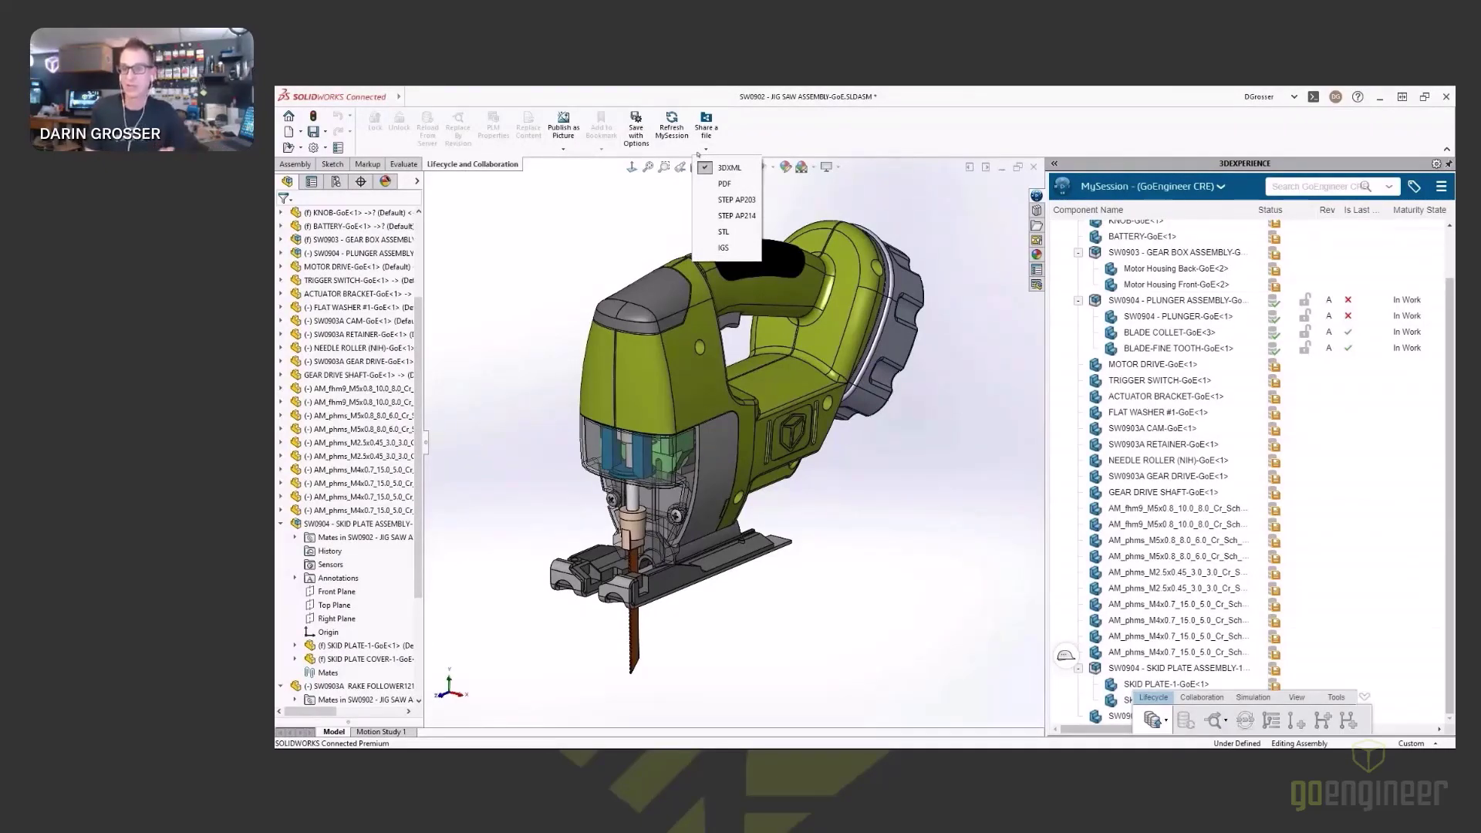
Step: Choose 3DXML as the Share a file format for the jig saw assembly
click(706, 146)
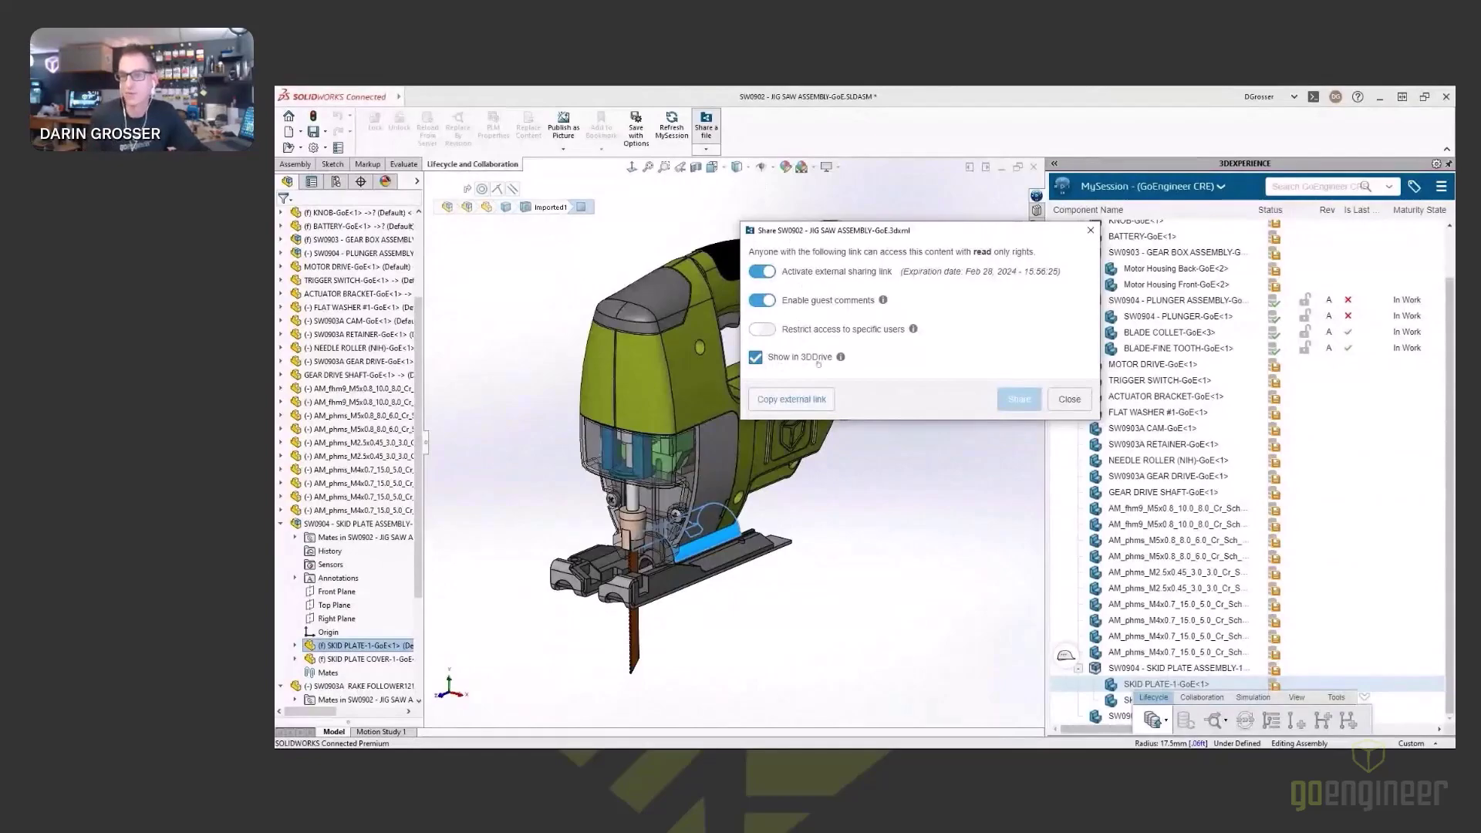
Step: Restrict the link to specific users and add two colleagues' e-mail addresses as recipients
click(766, 330)
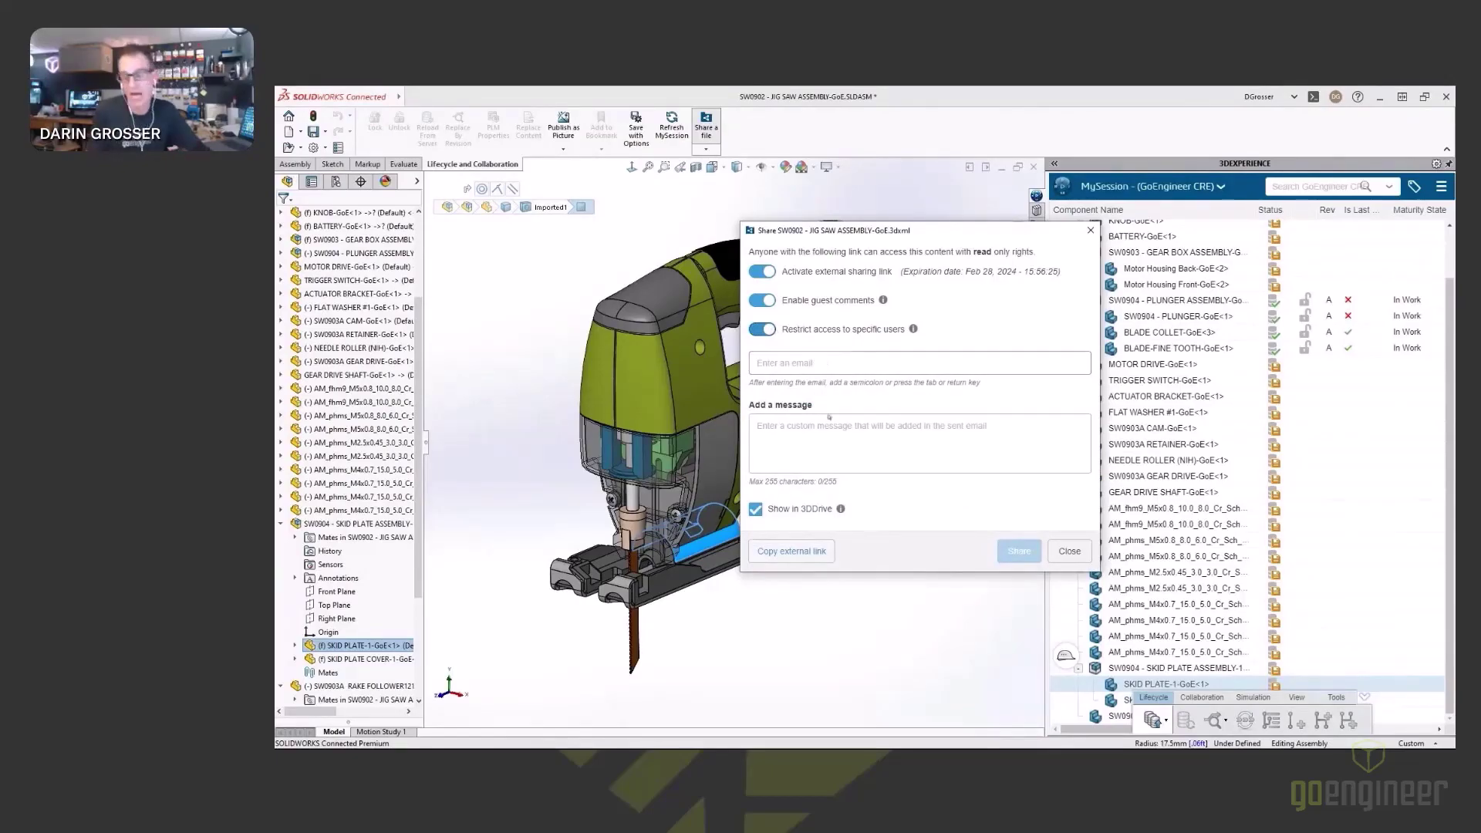
click(821, 362)
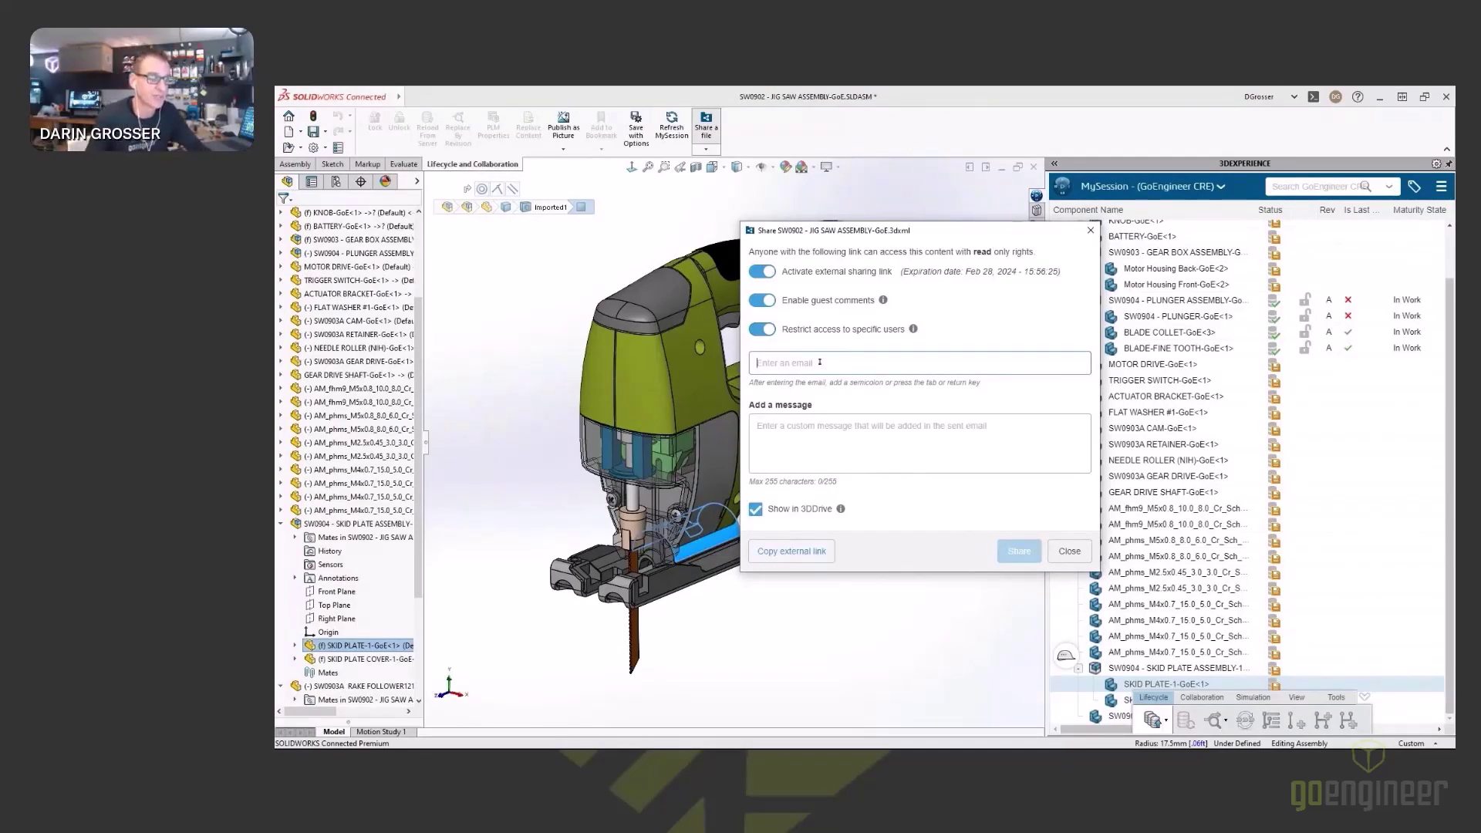
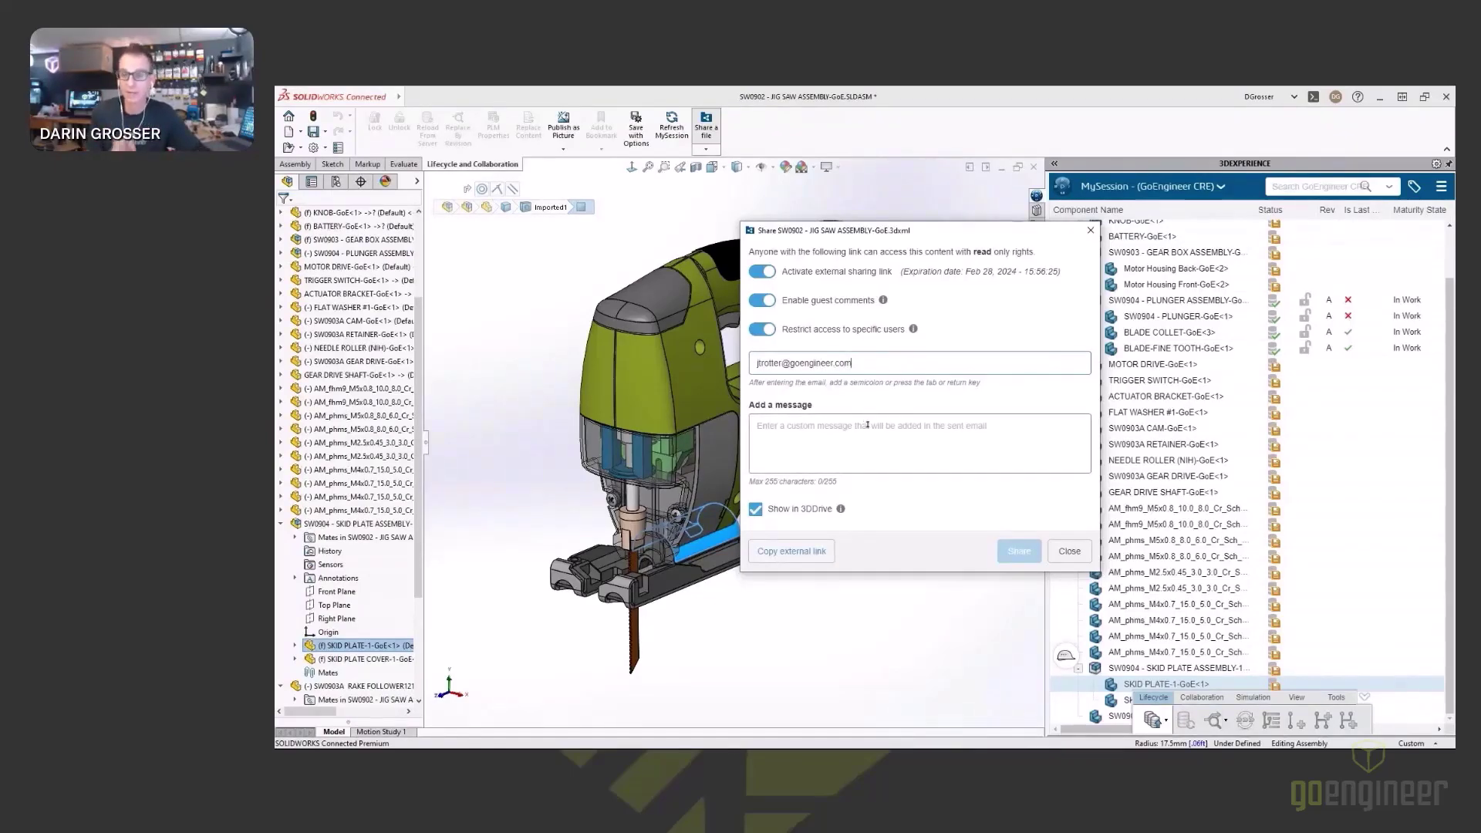
key(Return)
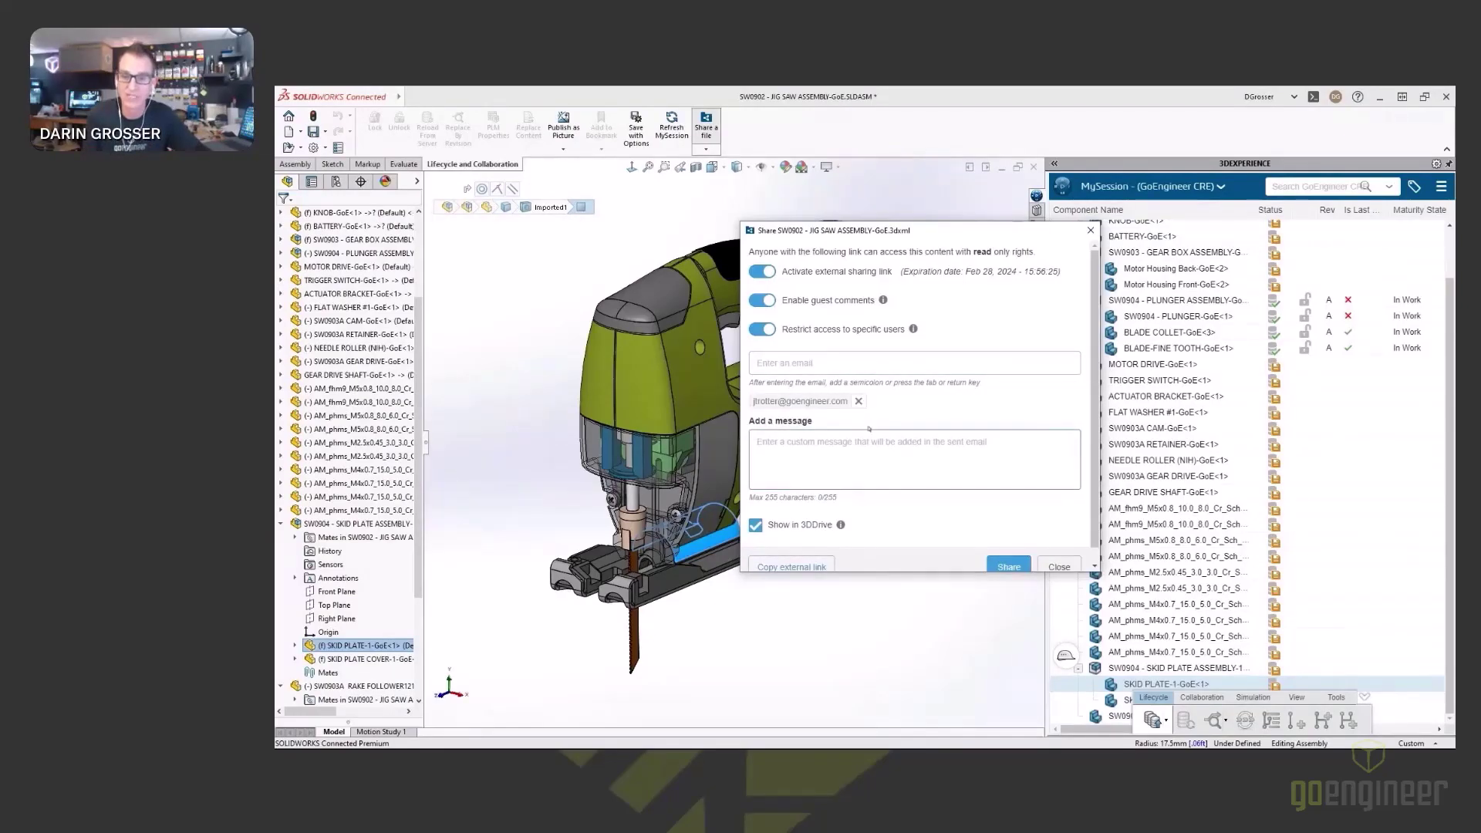
click(836, 363)
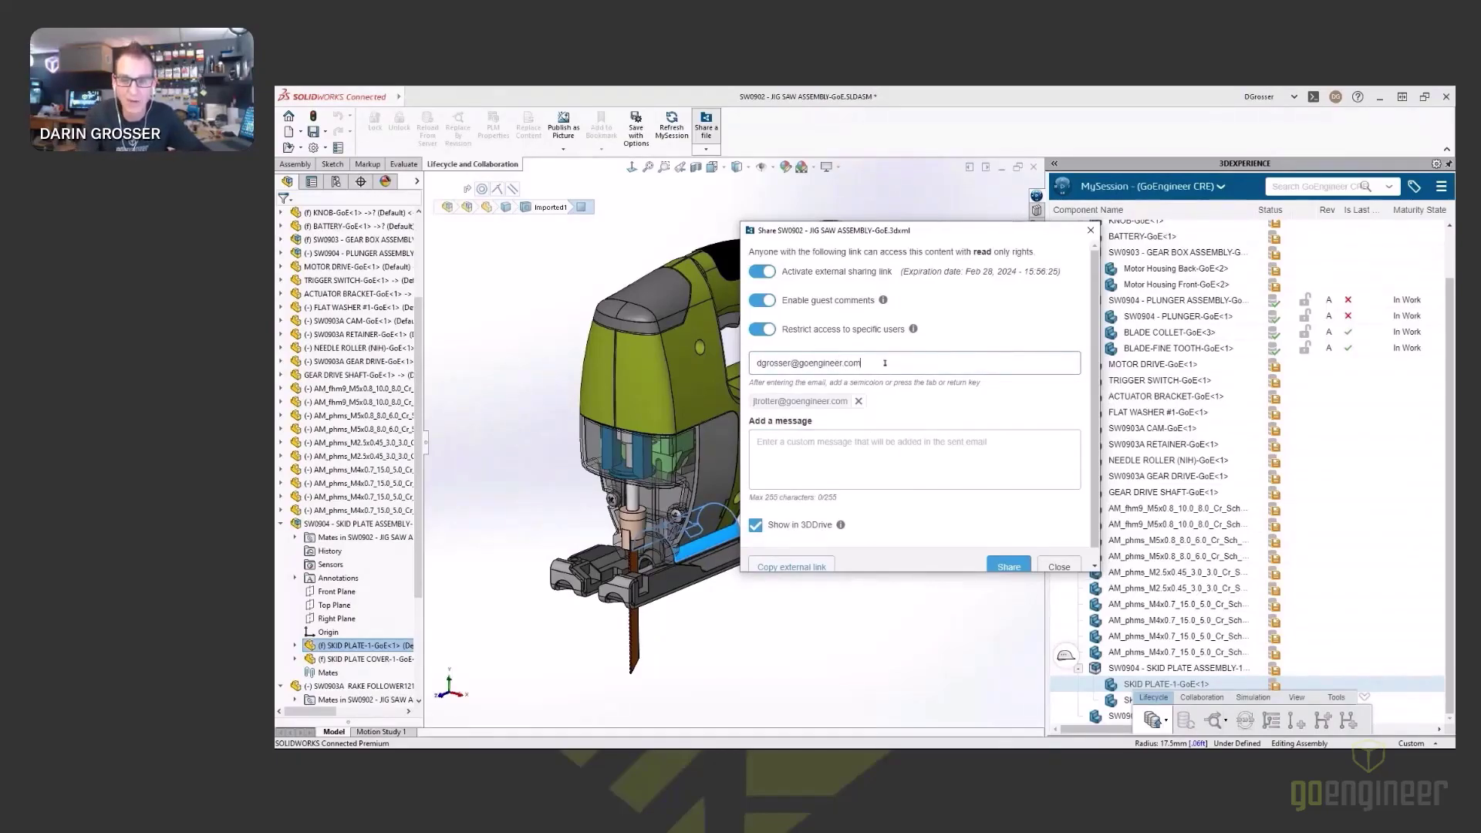
key(Return)
Step: Add the message 'Check this out!' and share the 3DXML file
click(816, 450)
text(Check this out!!)
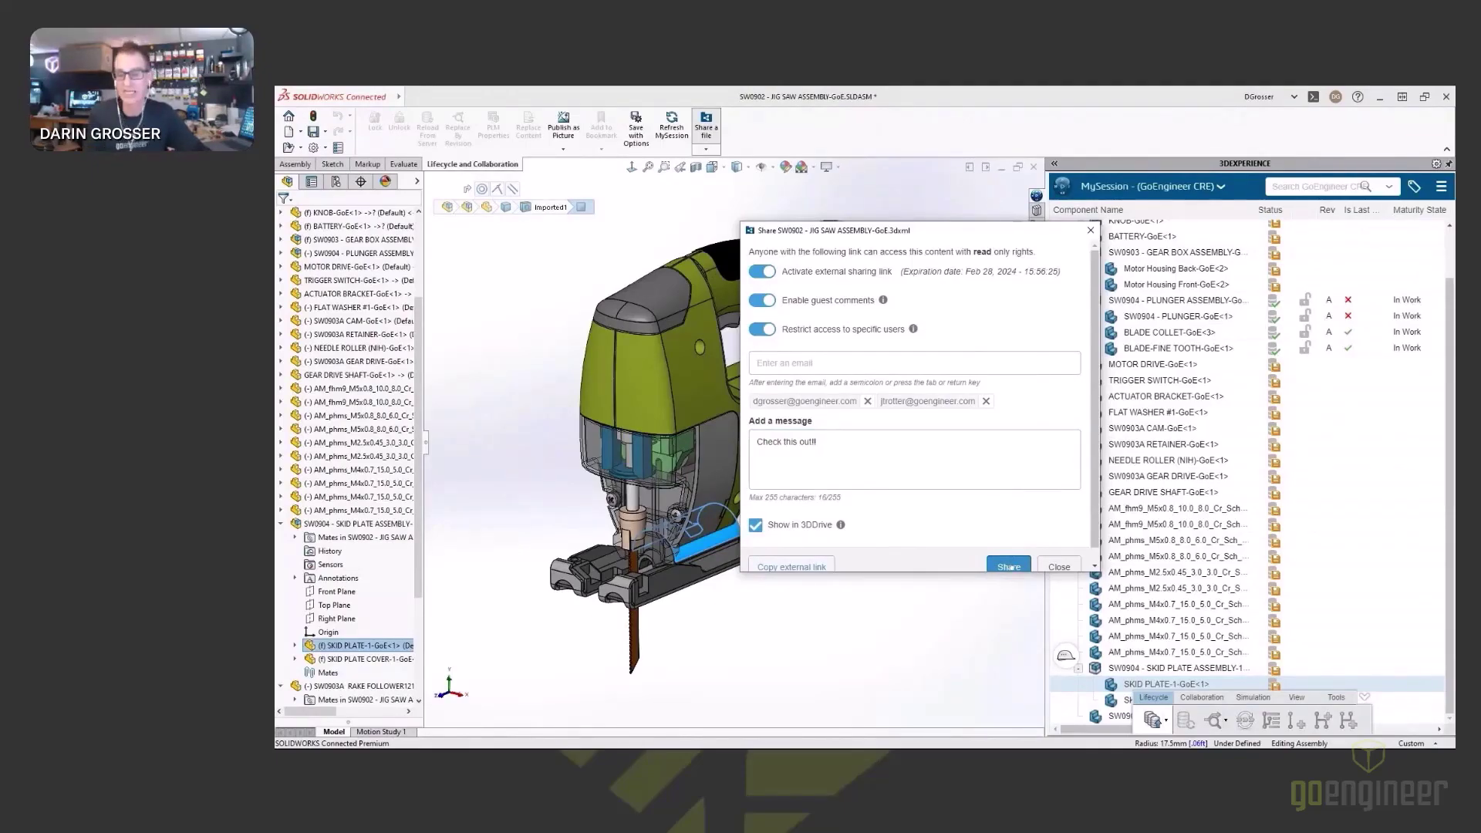
click(1009, 567)
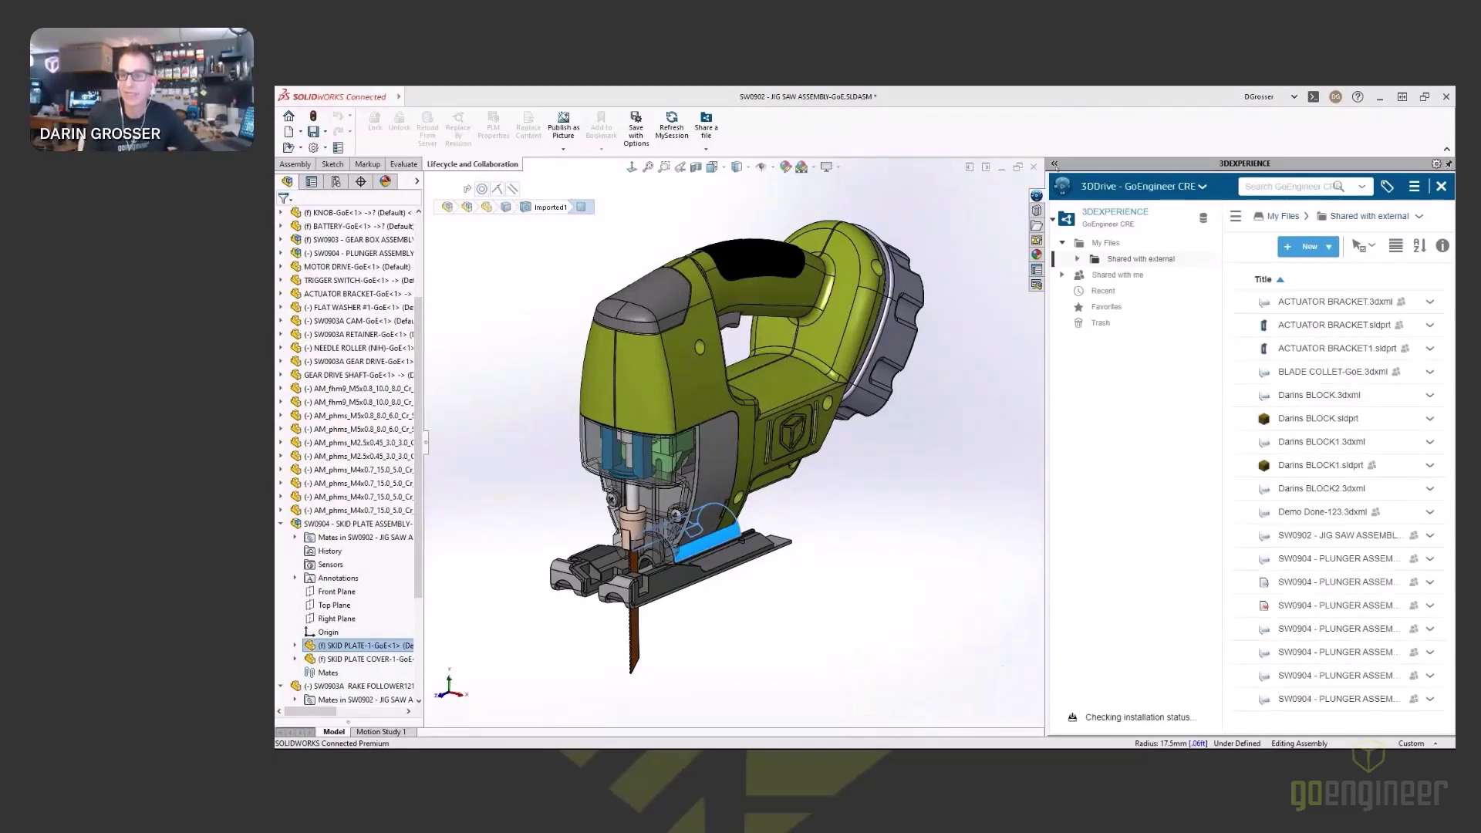
Step: Sort 3DDrive newest first, review the SW0902 jig saw file's comments, close its details, then switch to Outlook
click(1054, 163)
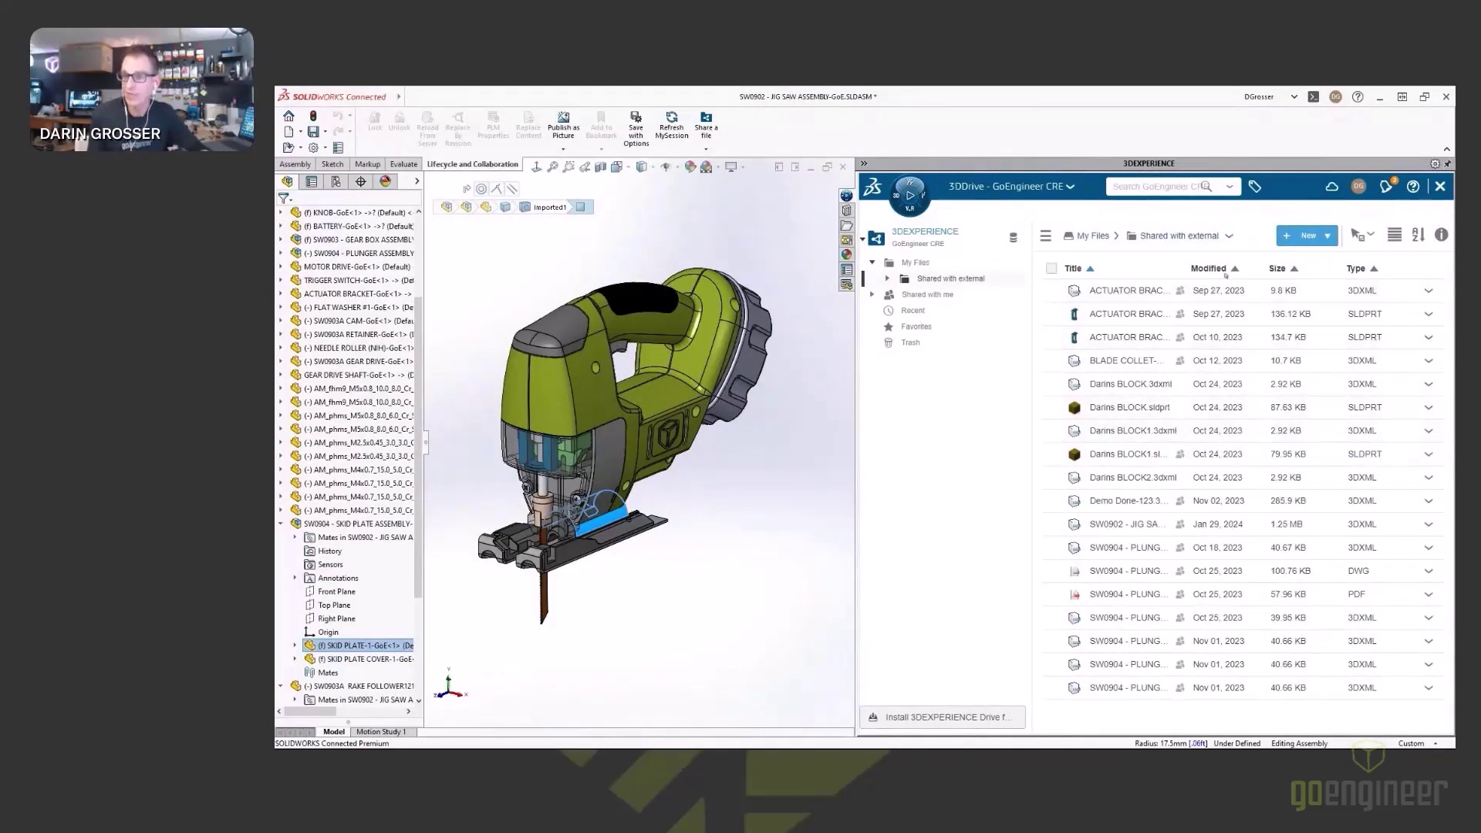
click(1209, 269)
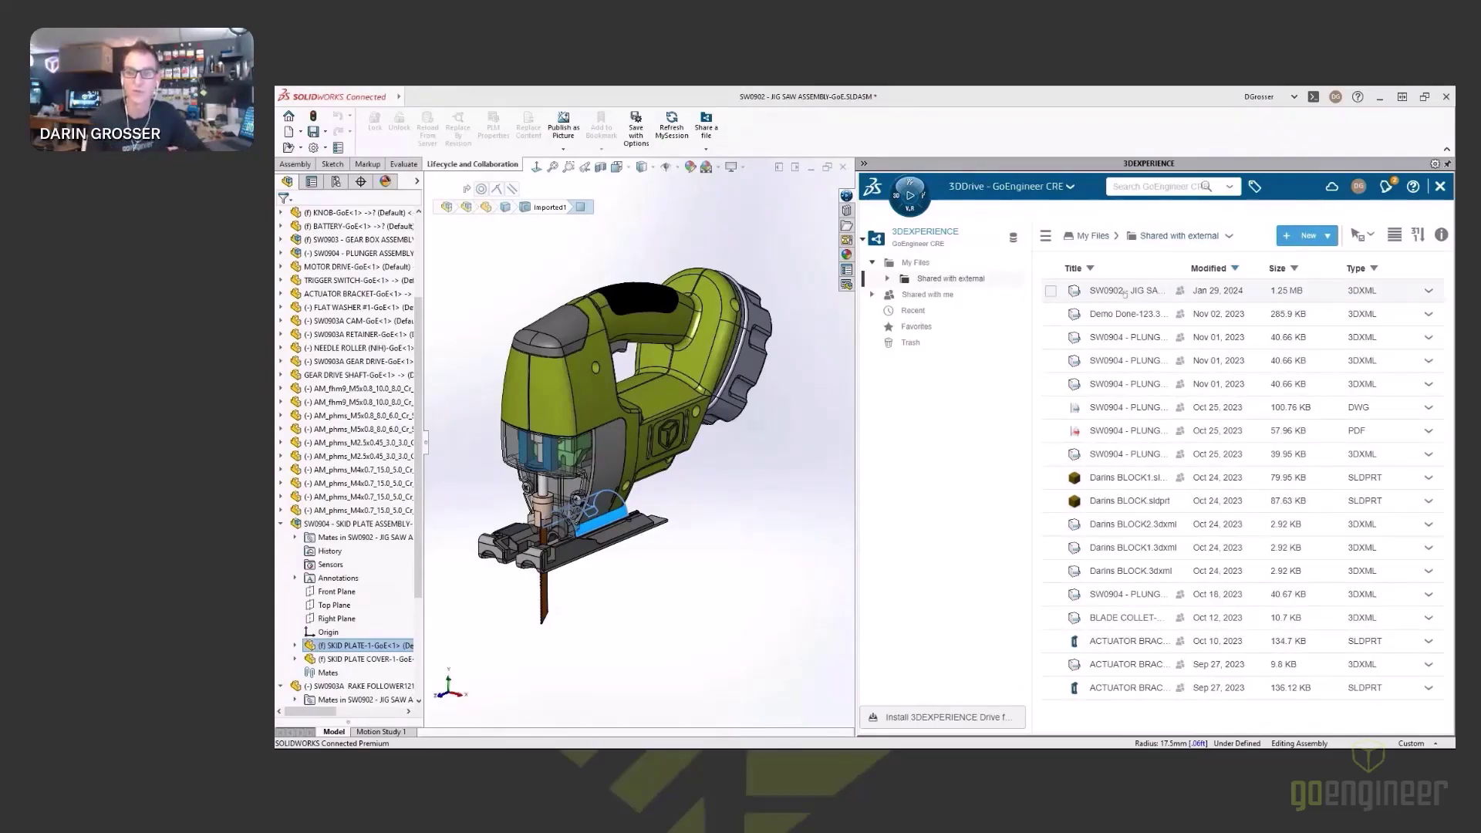
click(1125, 292)
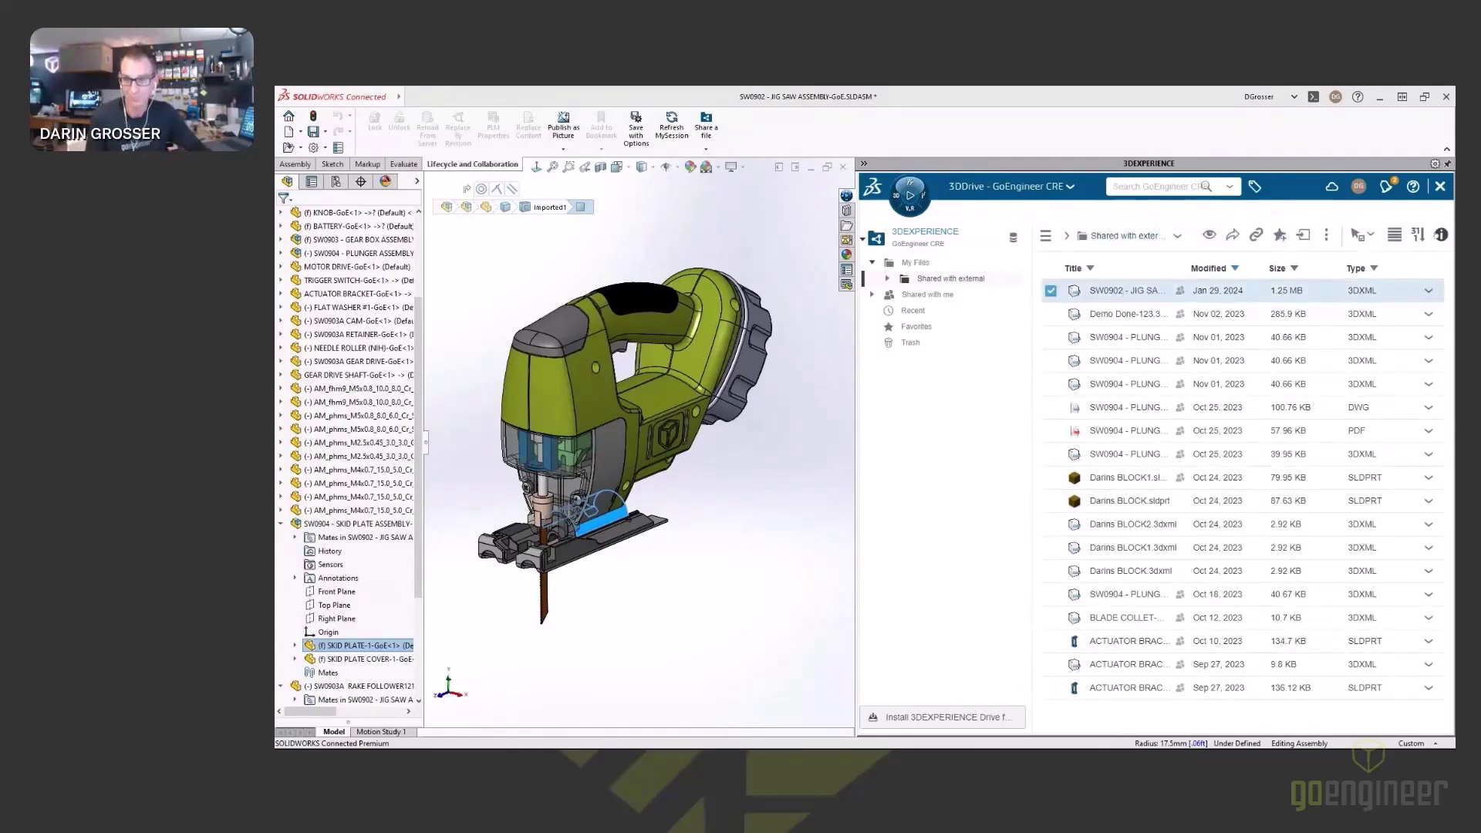
click(1439, 235)
click(1426, 317)
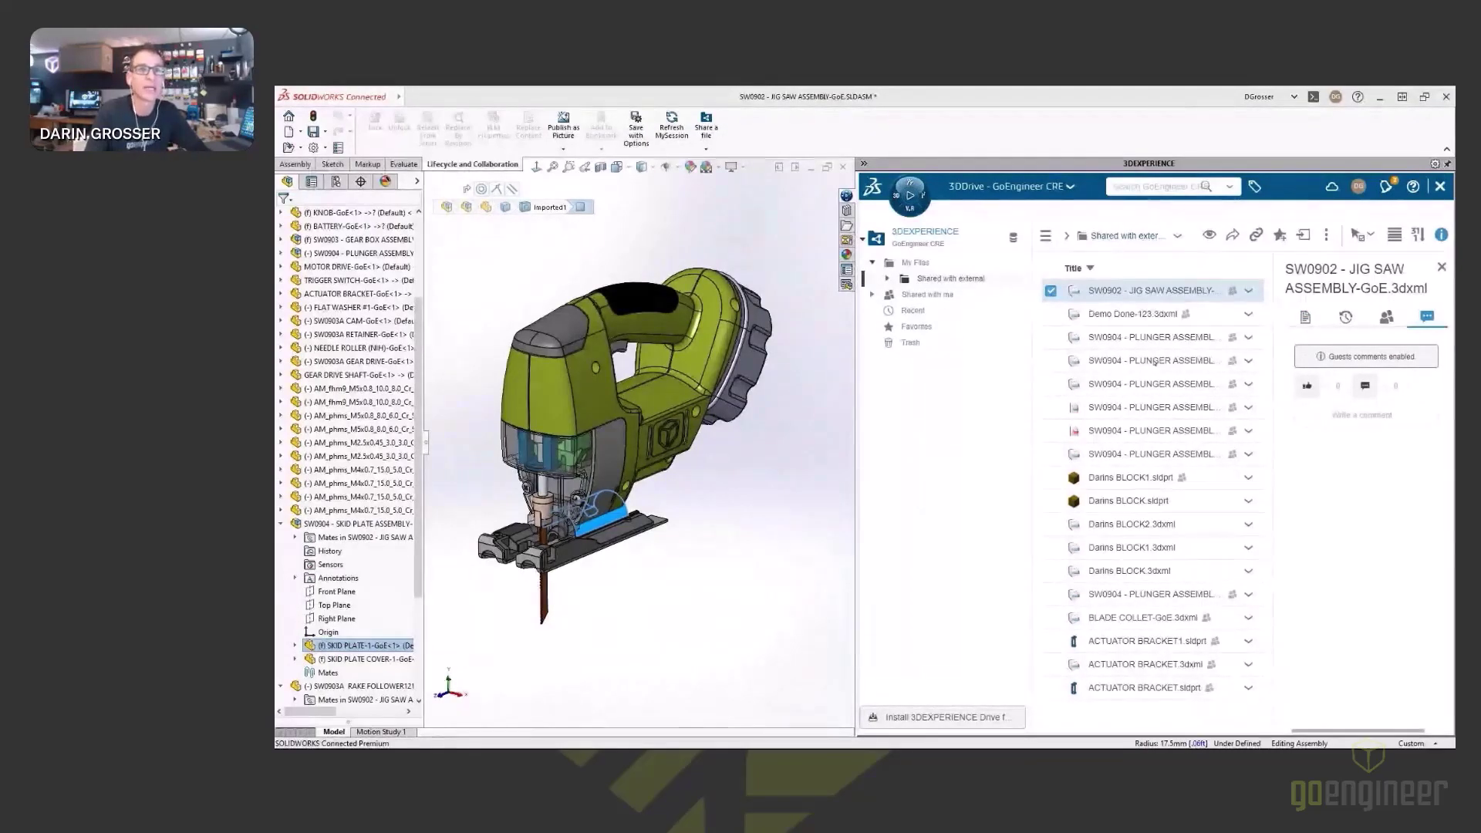
click(1123, 292)
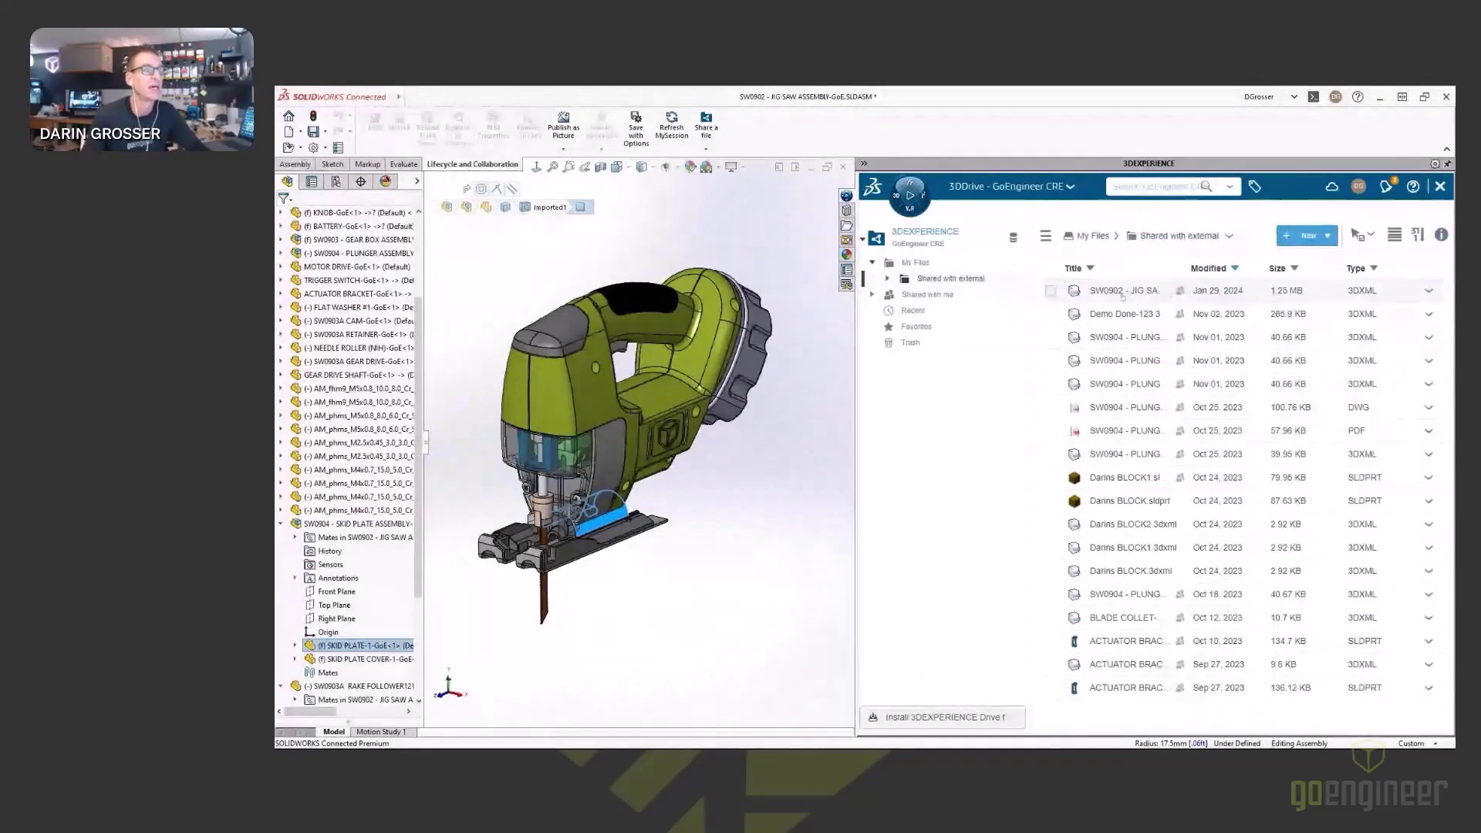
key(alt+Tab)
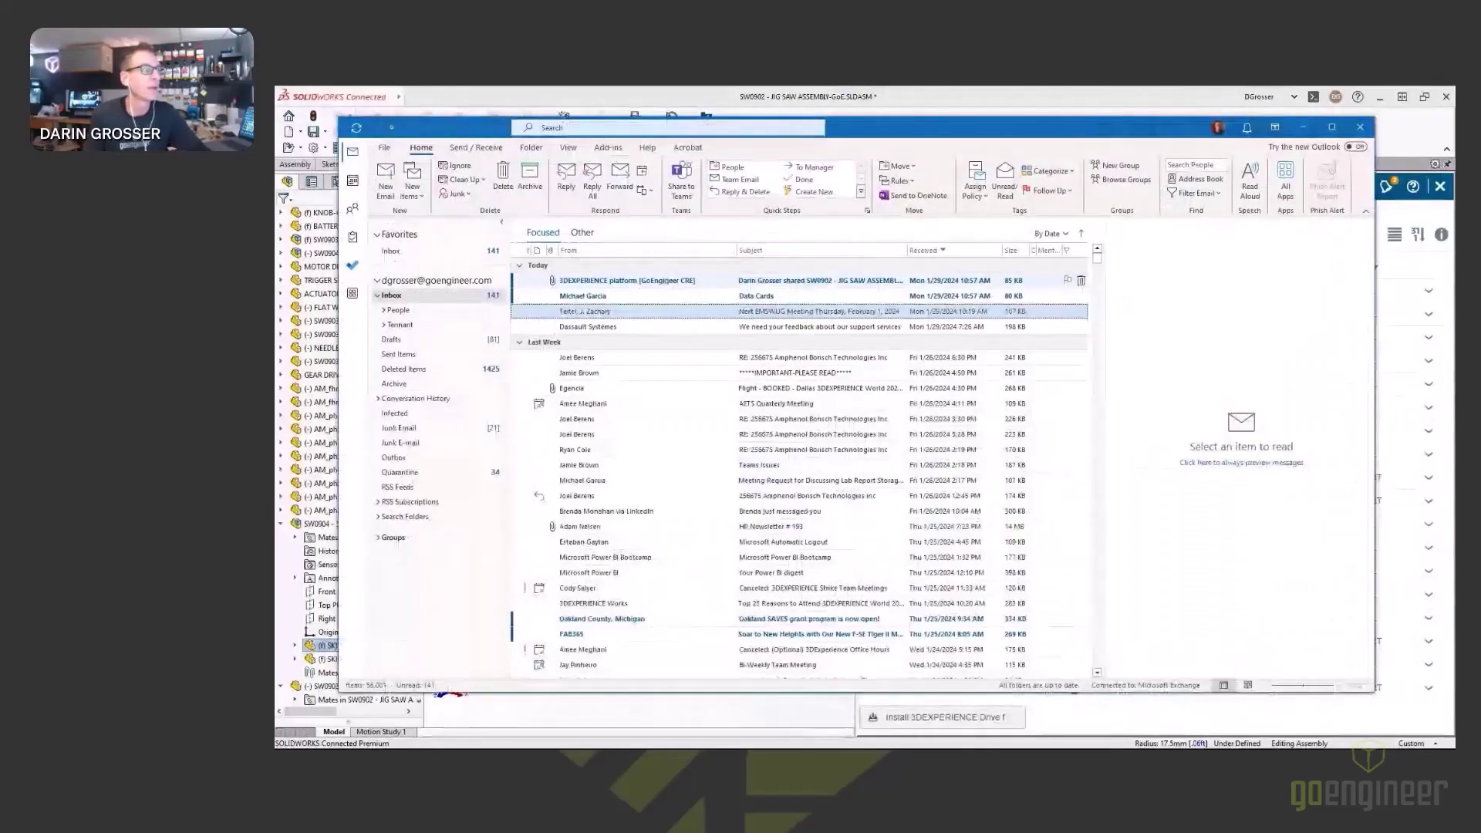
Step: Open the 3DEXPERIENCE jig saw share email and follow its 'Click here to see more.' link
click(681, 281)
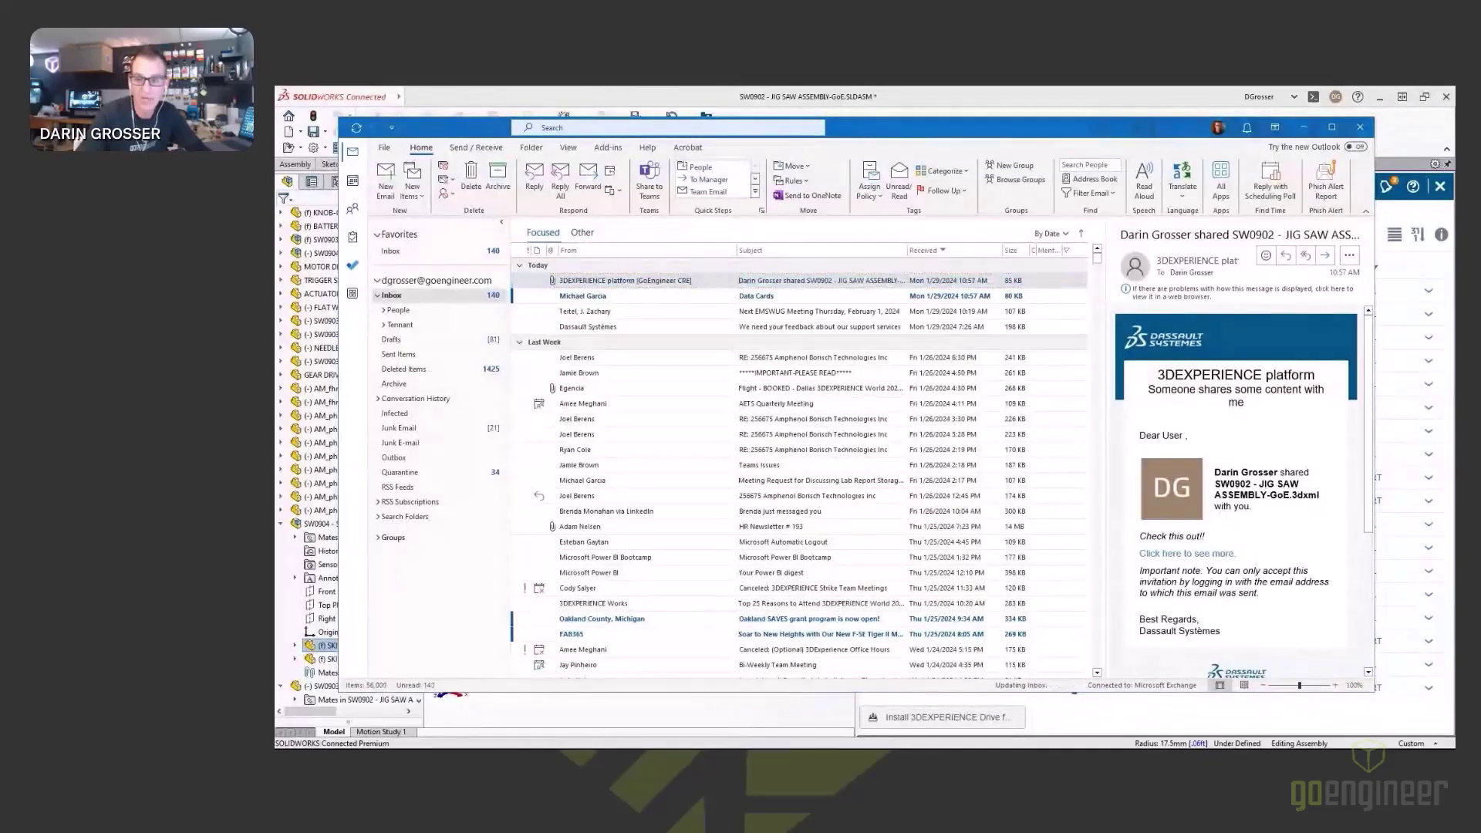
double_click(721, 281)
scroll(965, 490, down, 2)
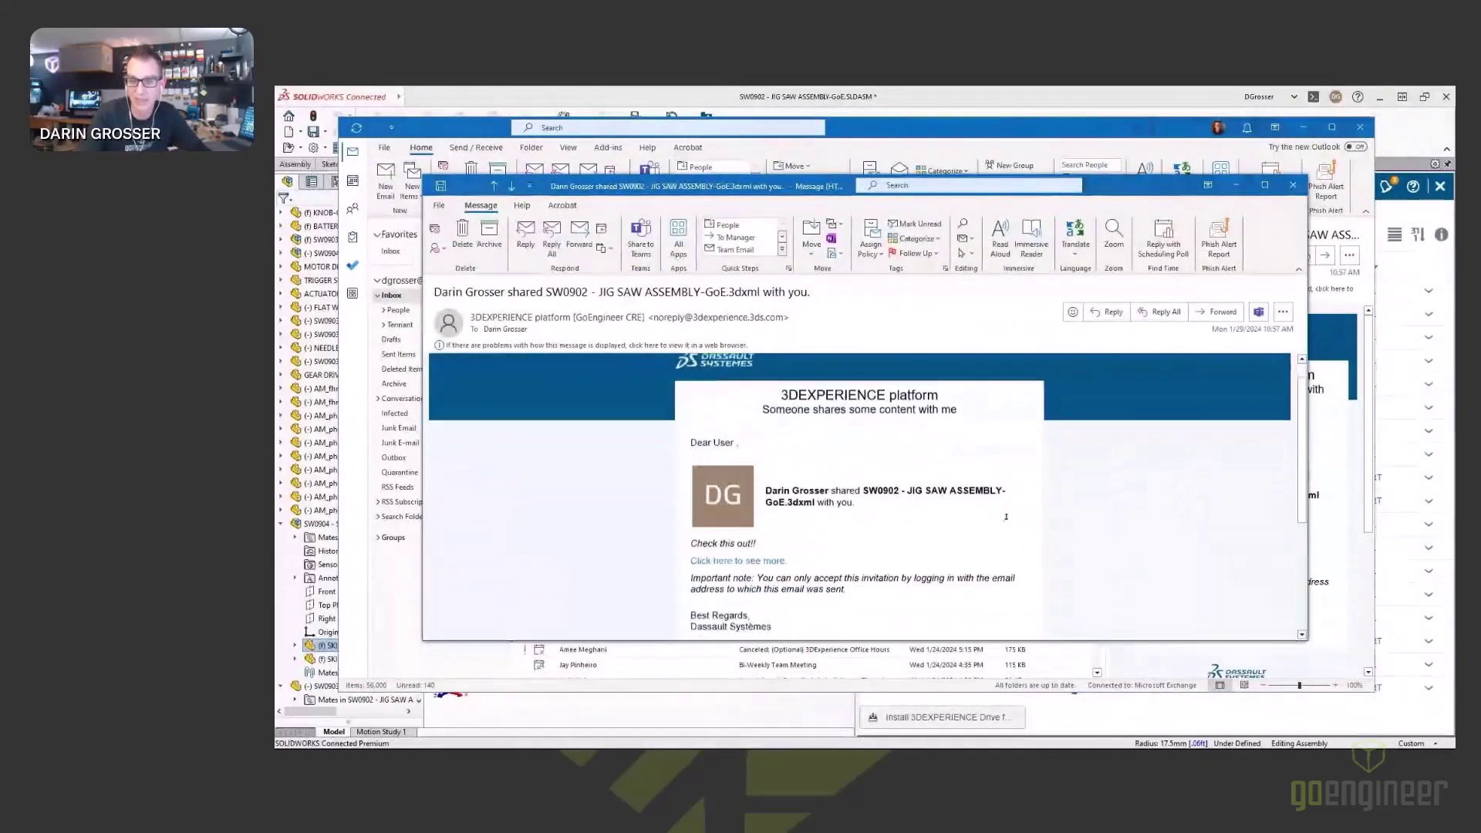
scroll(1001, 523, down, 1)
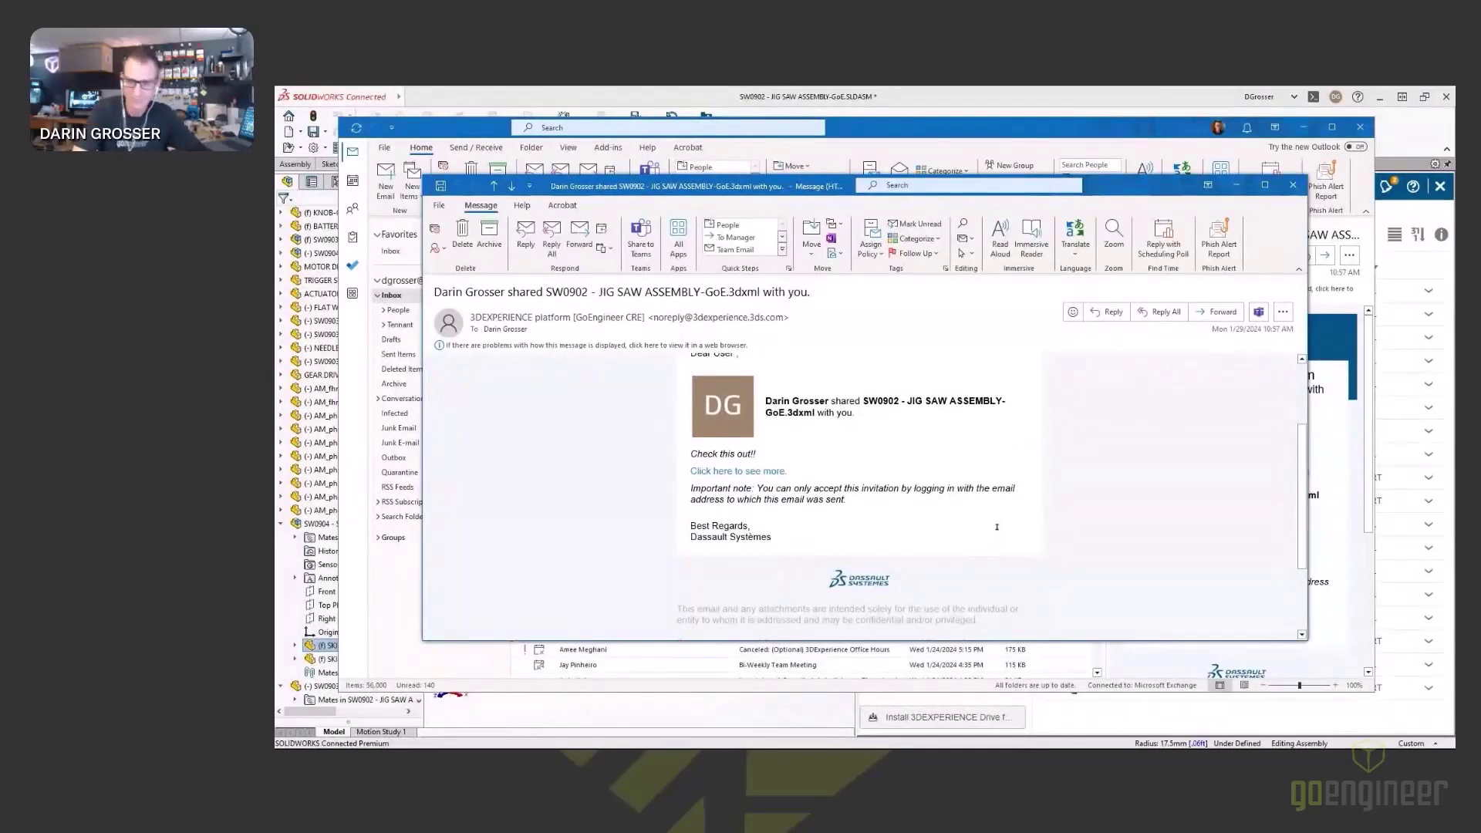
click(755, 487)
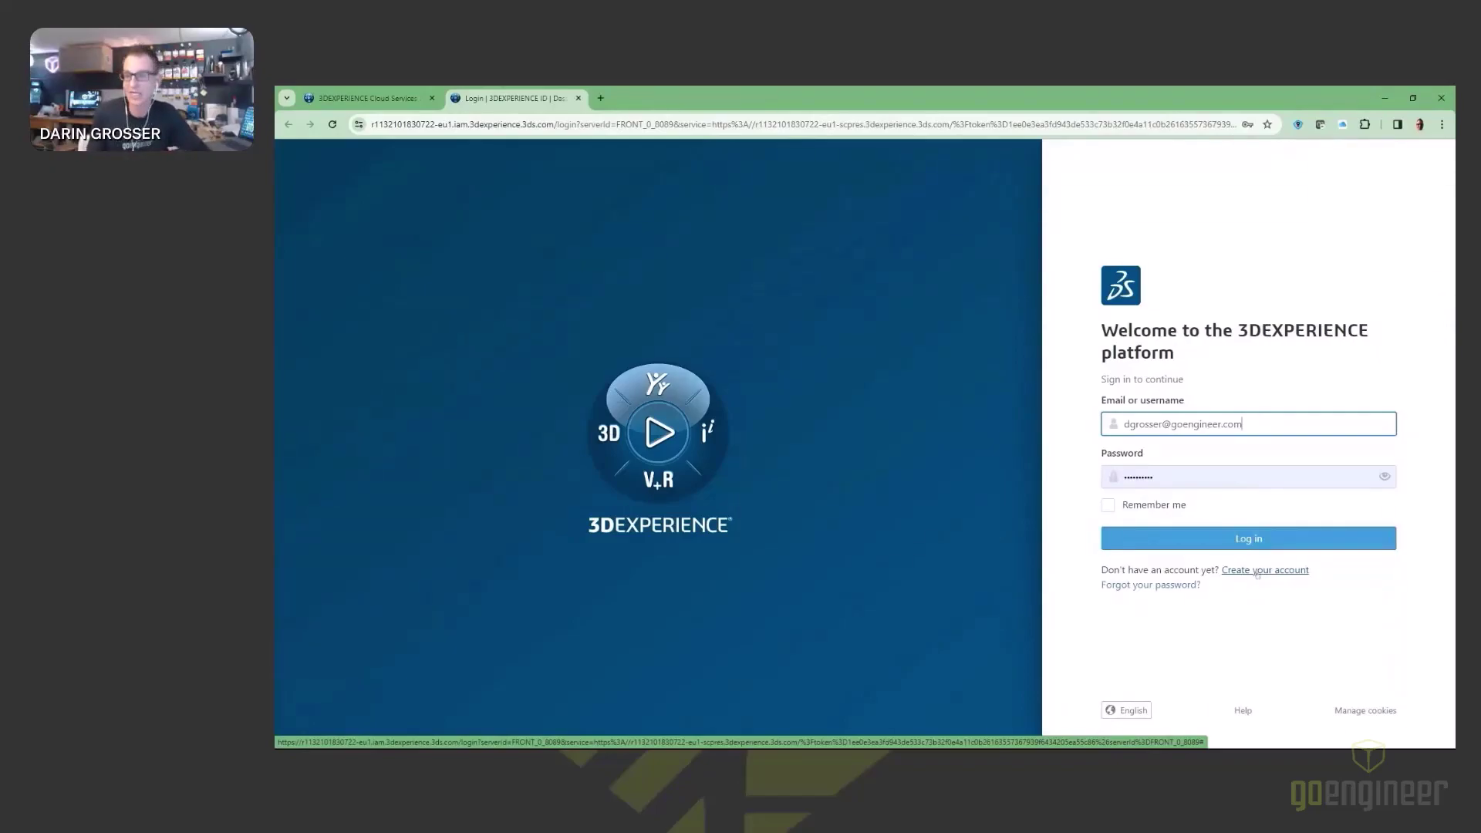
Step: Log in to the 3DEXPERIENCE platform with the pre-filled credentials
click(1246, 537)
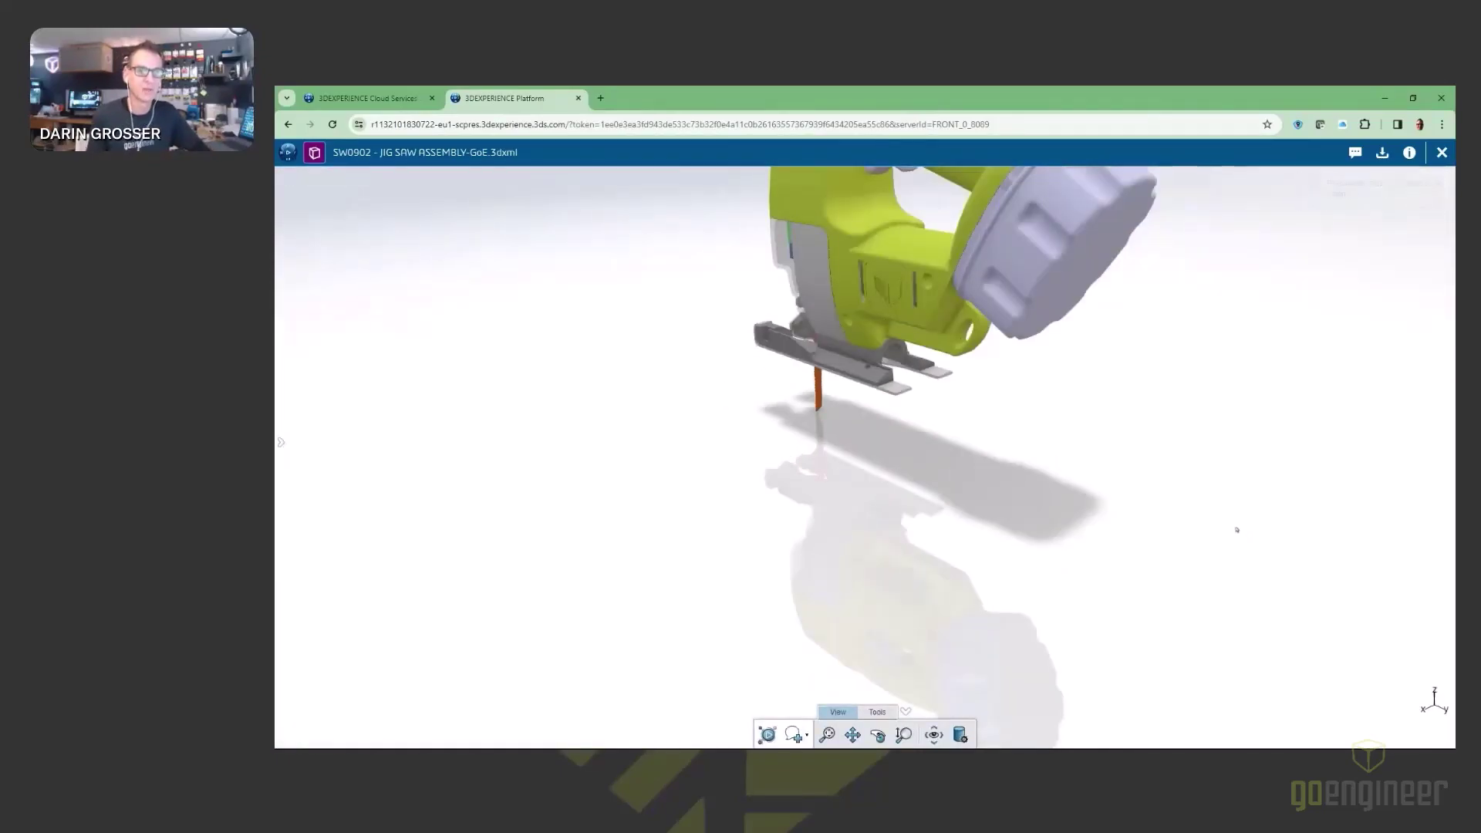
Step: Frame the jig saw in a front three-quarter view and explode the assembly
middle_drag(998, 395, 1025, 589)
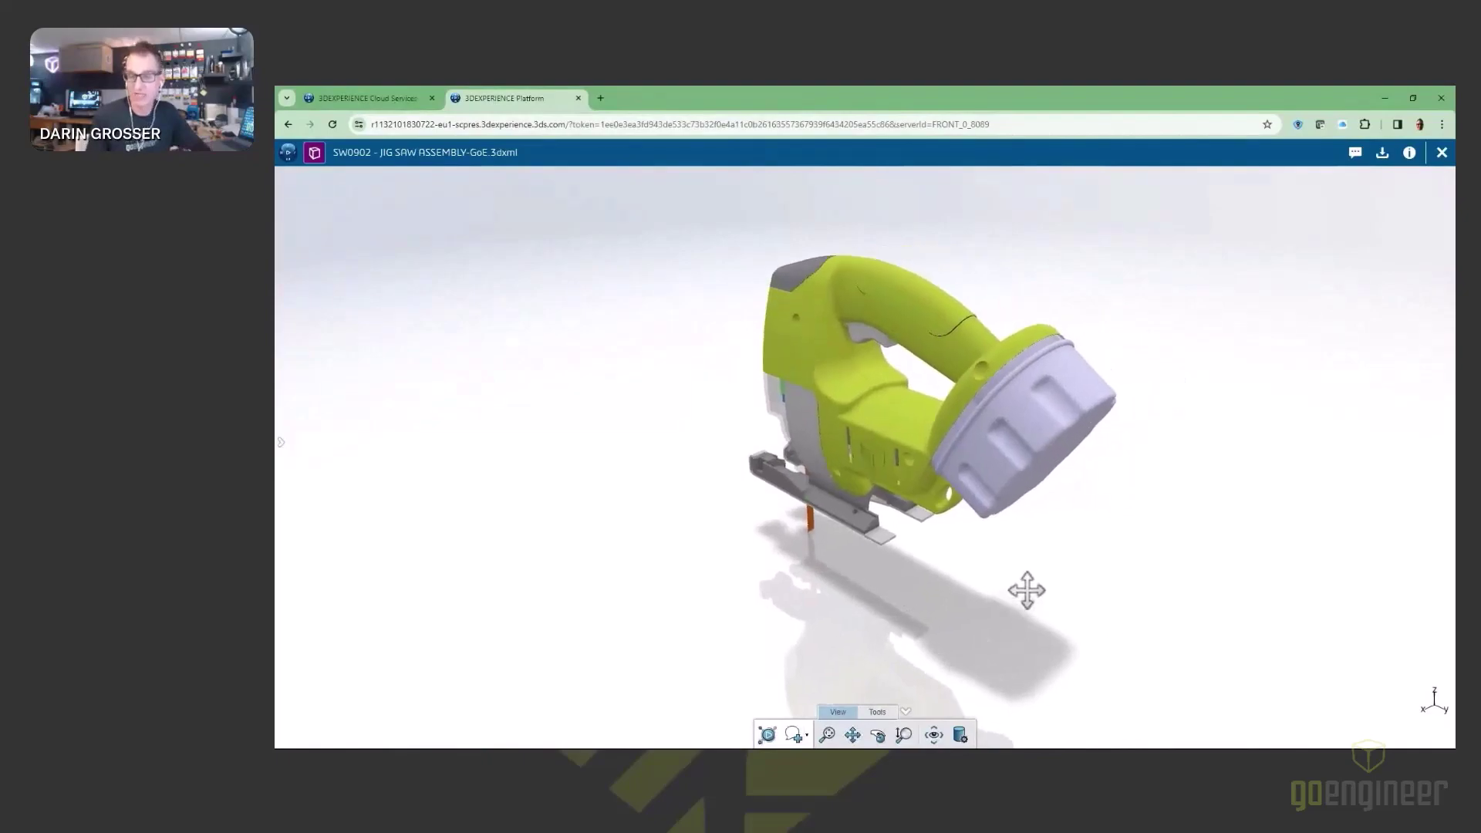
middle_drag(945, 550, 1118, 539)
middle_drag(1131, 487, 992, 667)
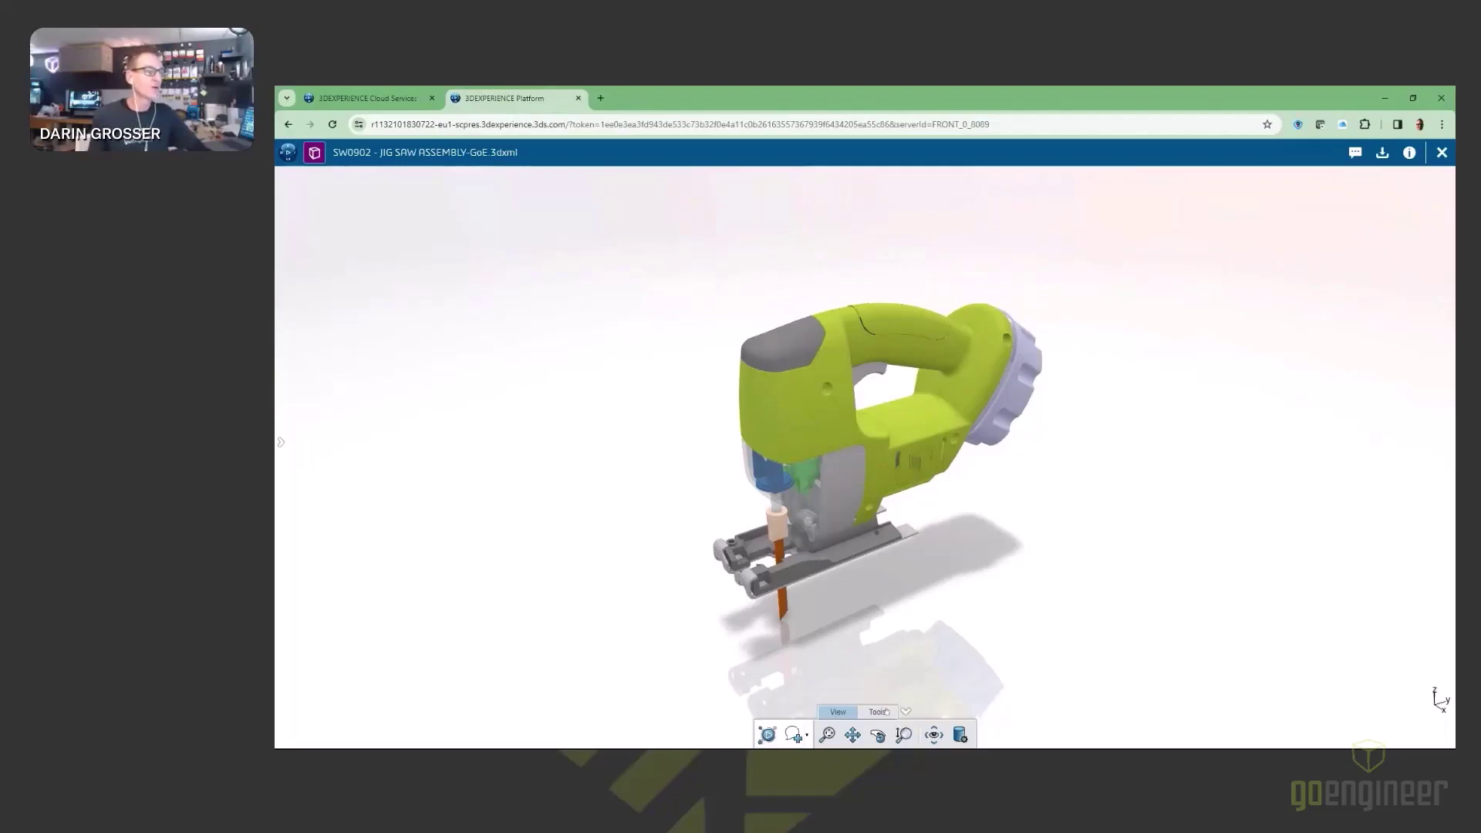
click(884, 713)
click(838, 736)
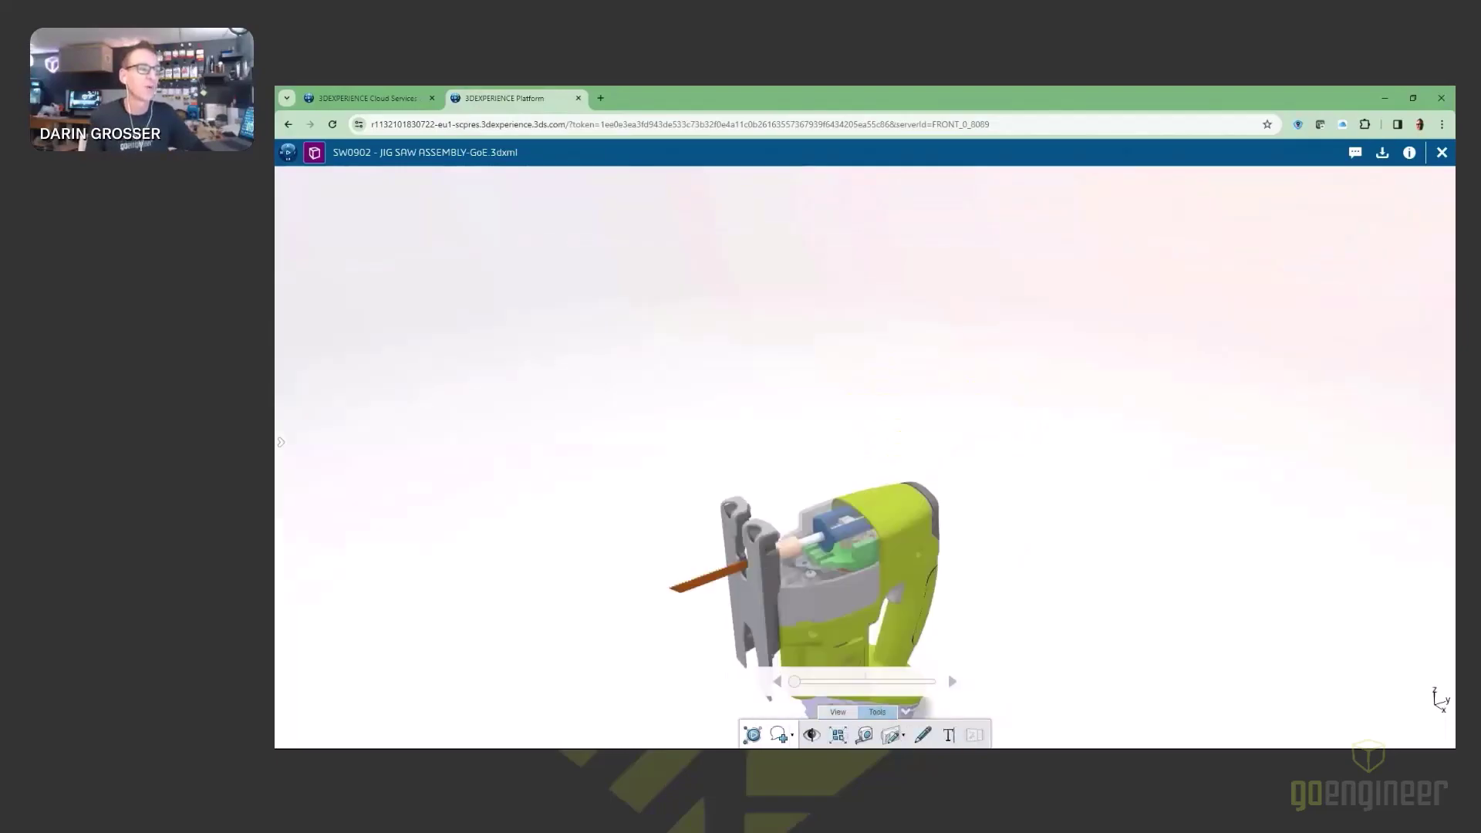
Step: Rotate and spread the exploded parts further, then reassemble the jig saw
drag(1084, 520, 1068, 390)
drag(829, 682, 795, 683)
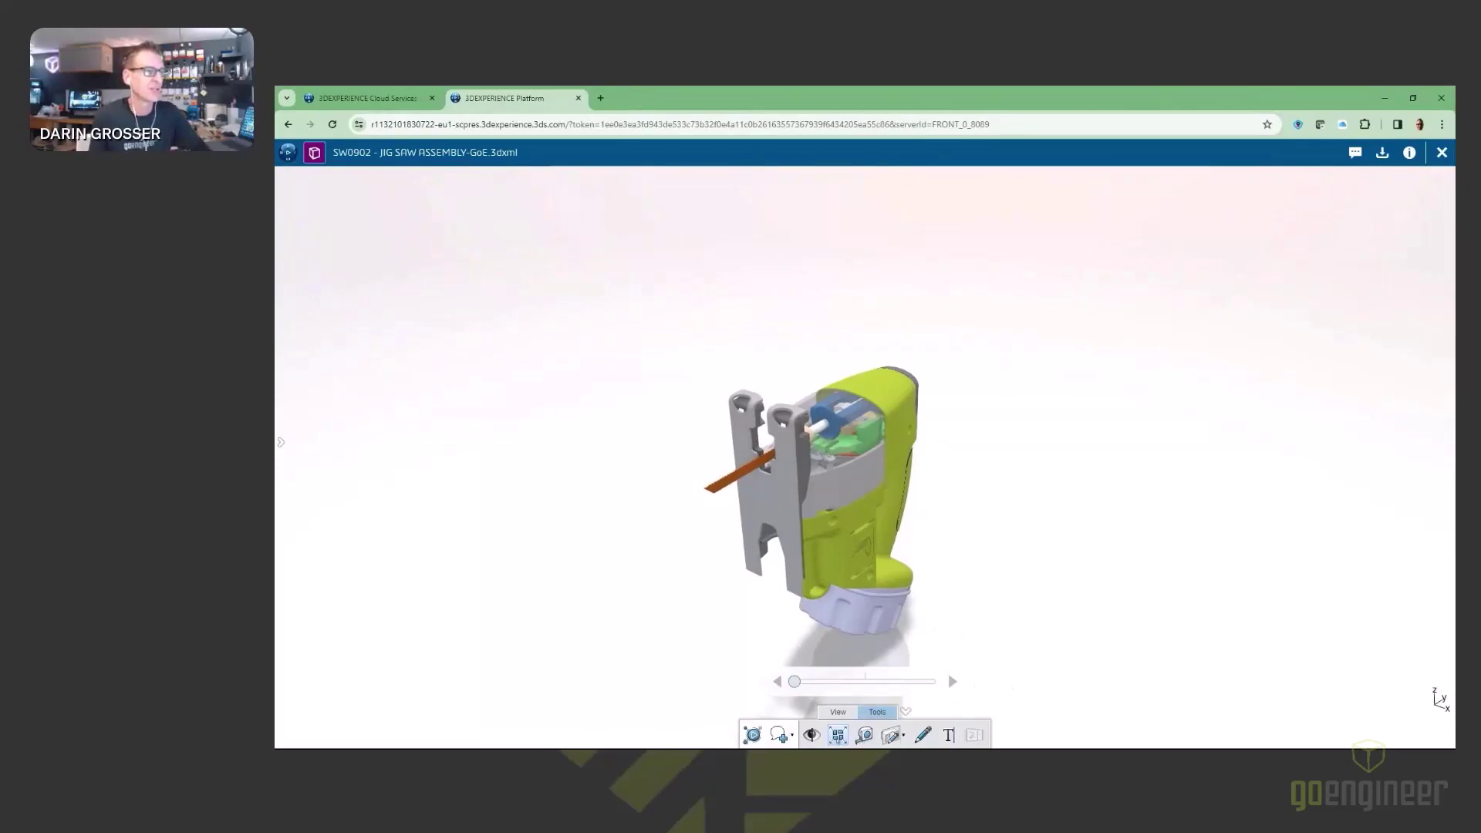
click(838, 736)
middle_drag(1033, 417, 1068, 489)
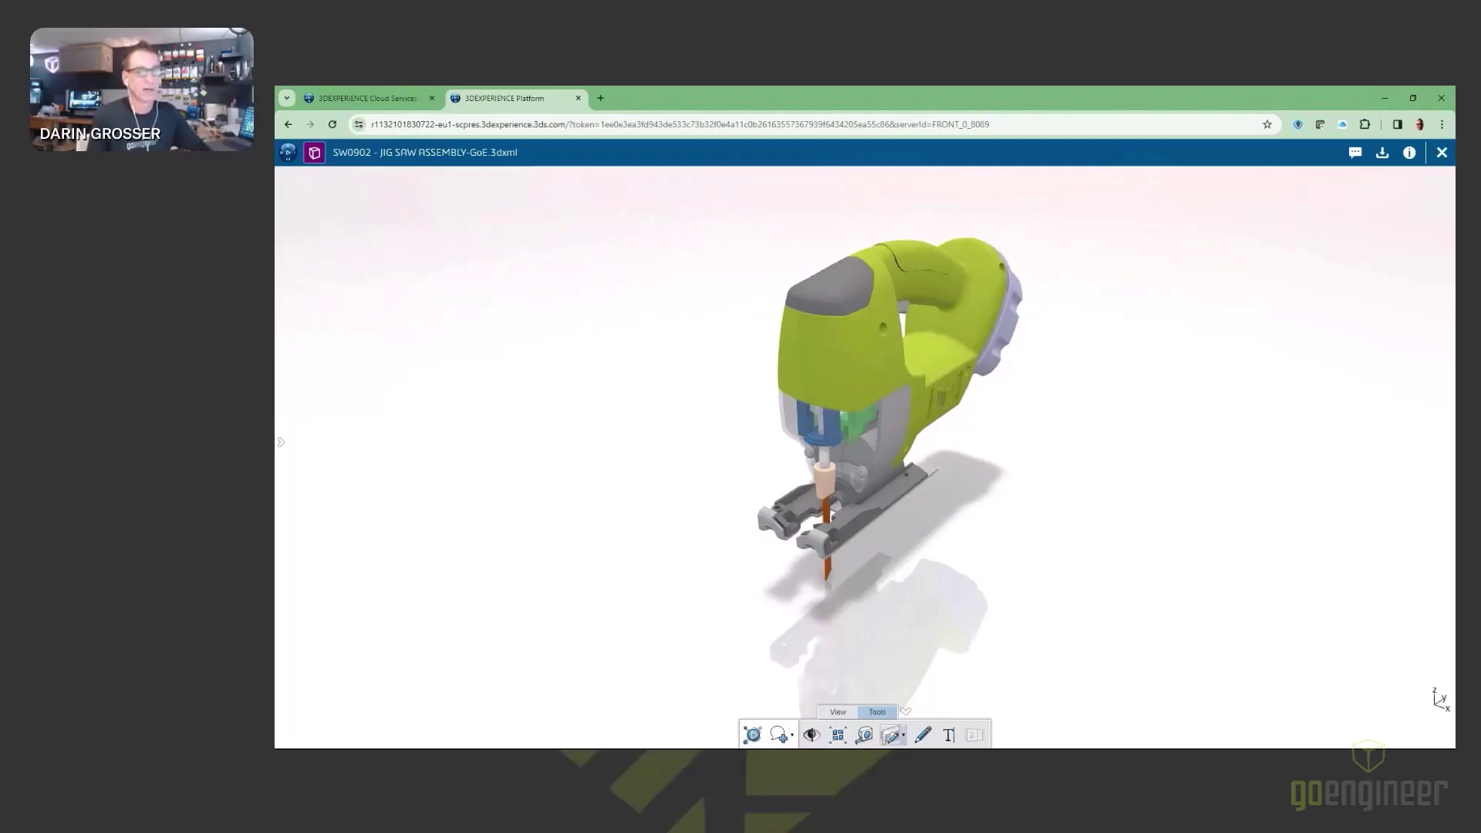
click(892, 736)
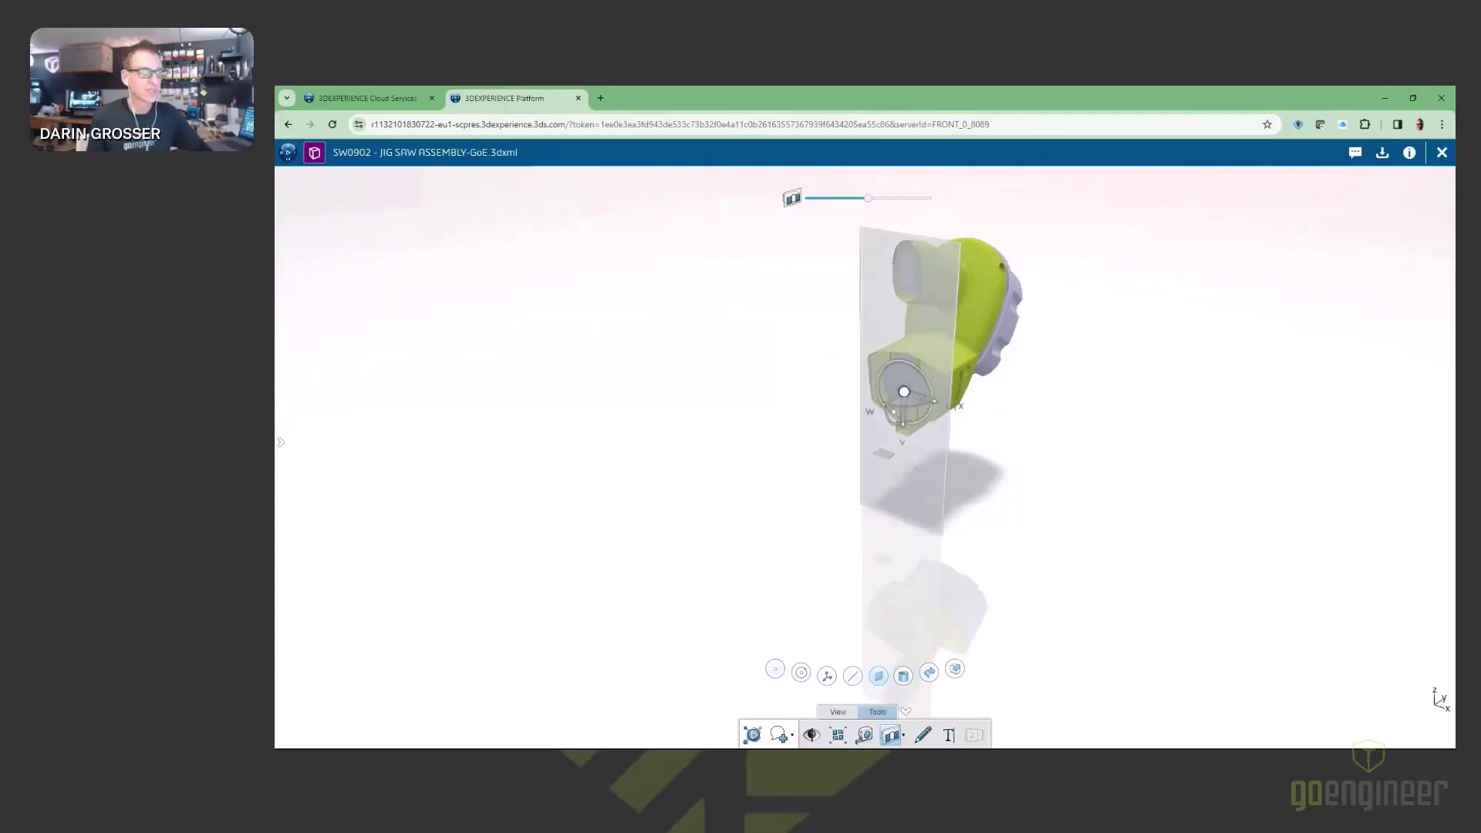
mouse_move(882, 421)
mouse_down()
mouse_move(943, 425)
mouse_move(903, 391)
mouse_move(849, 460)
mouse_move(883, 417)
mouse_up()
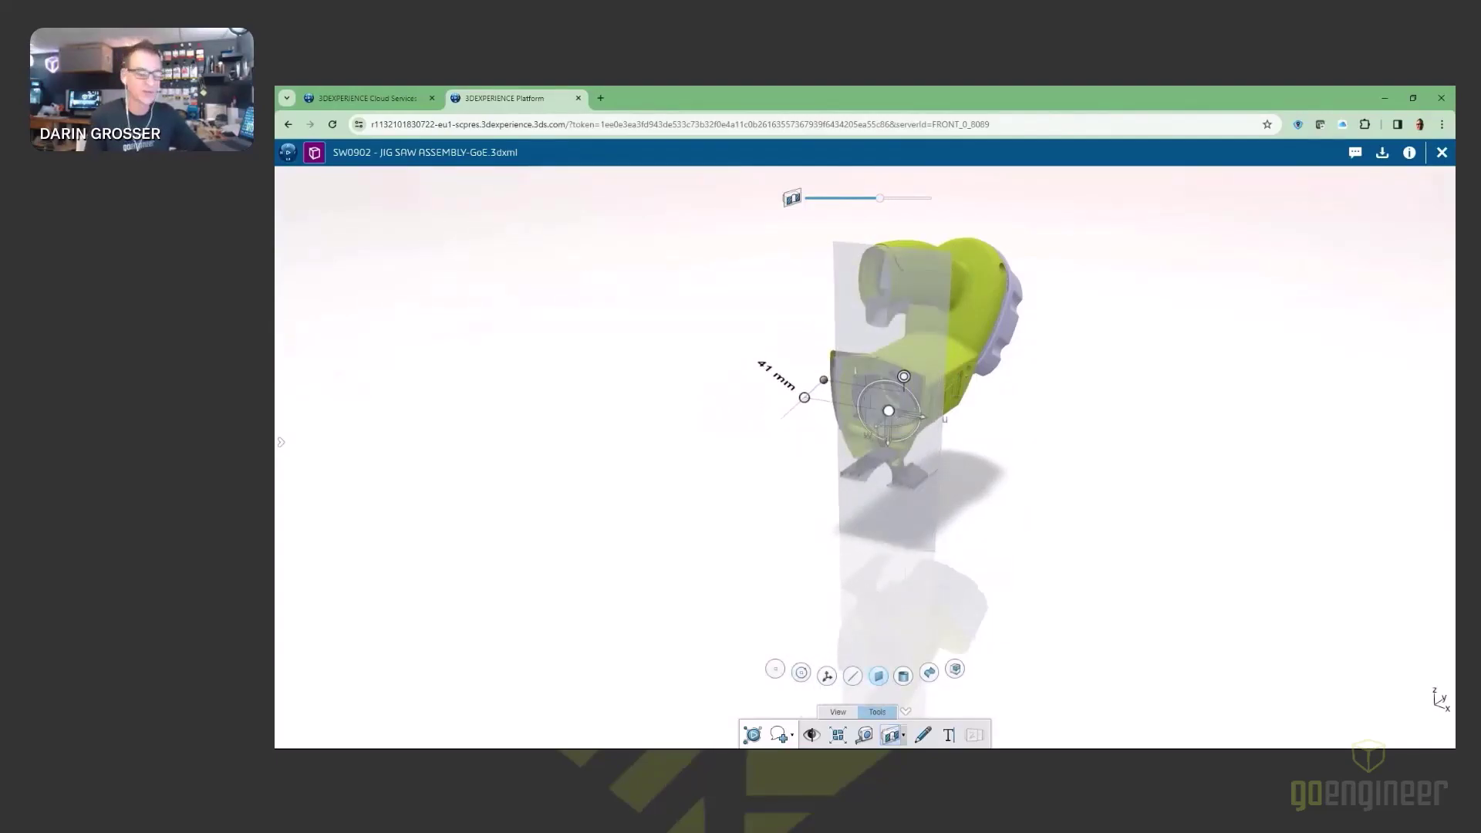
key(Escape)
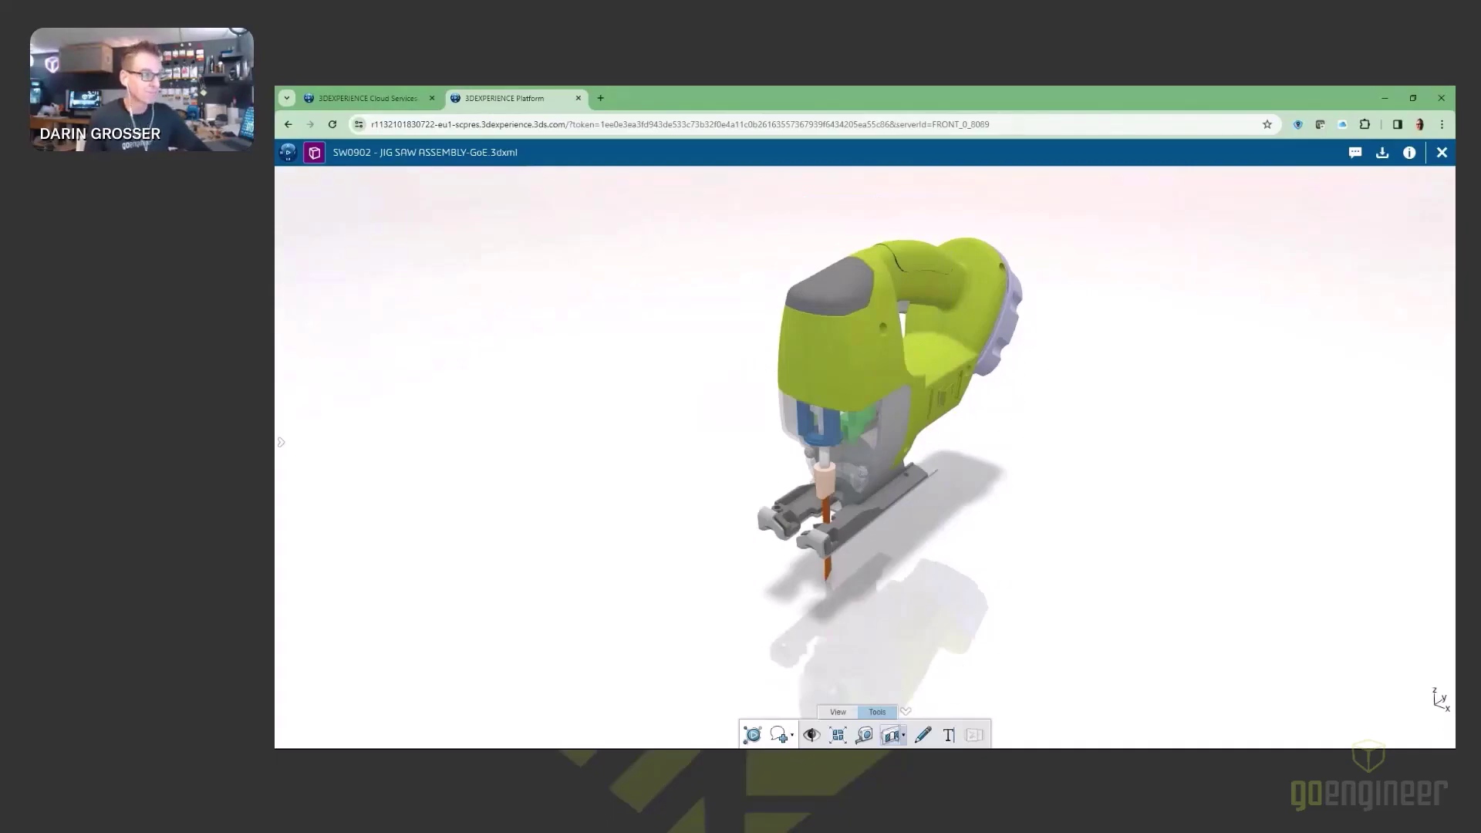
Step: Draw a red pencil circle around the blade clamp and an arrow at the battery
click(924, 735)
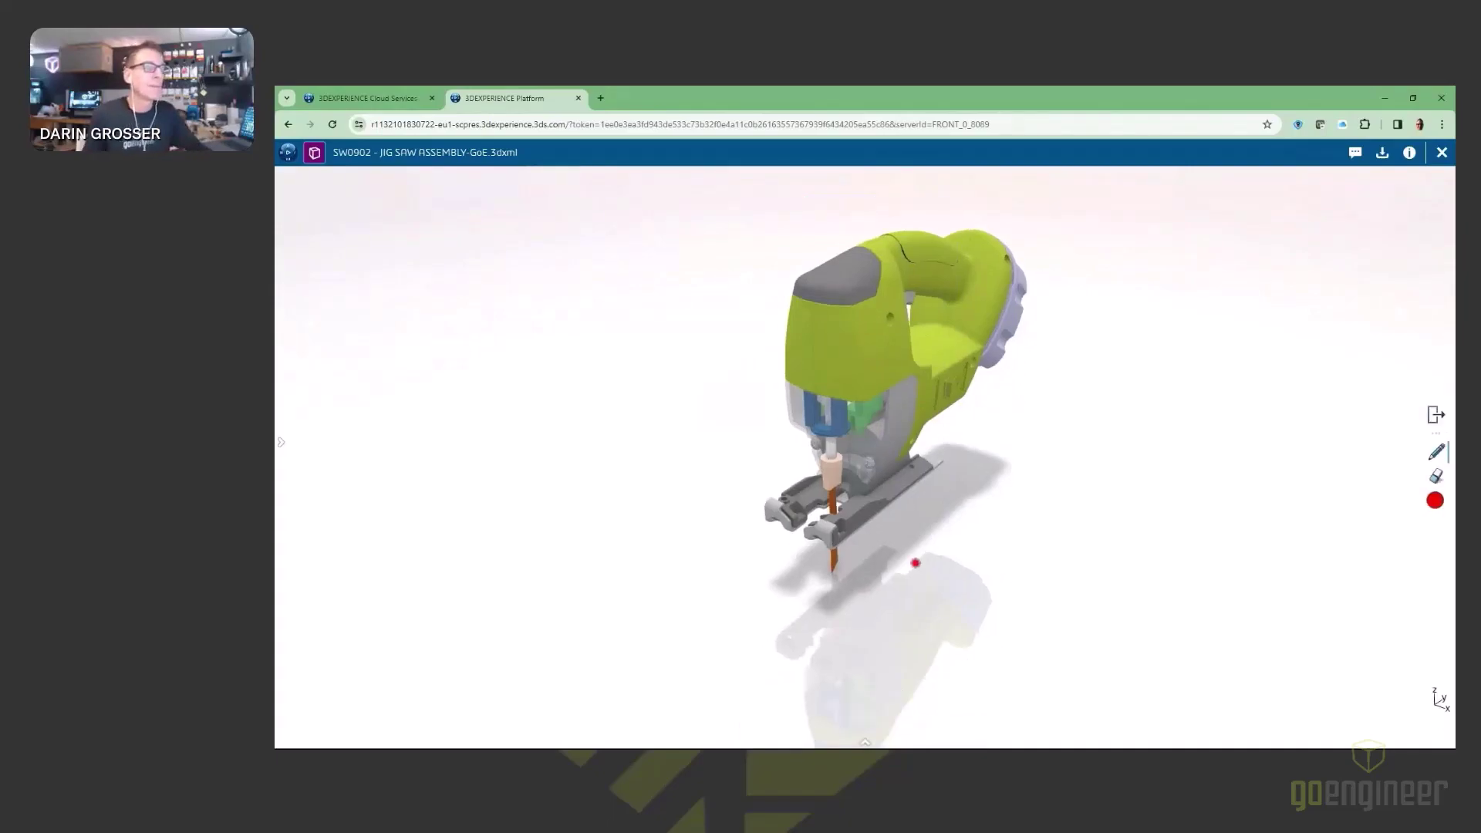
mouse_move(811, 436)
mouse_down()
mouse_move(787, 486)
mouse_move(878, 540)
mouse_move(878, 441)
mouse_up()
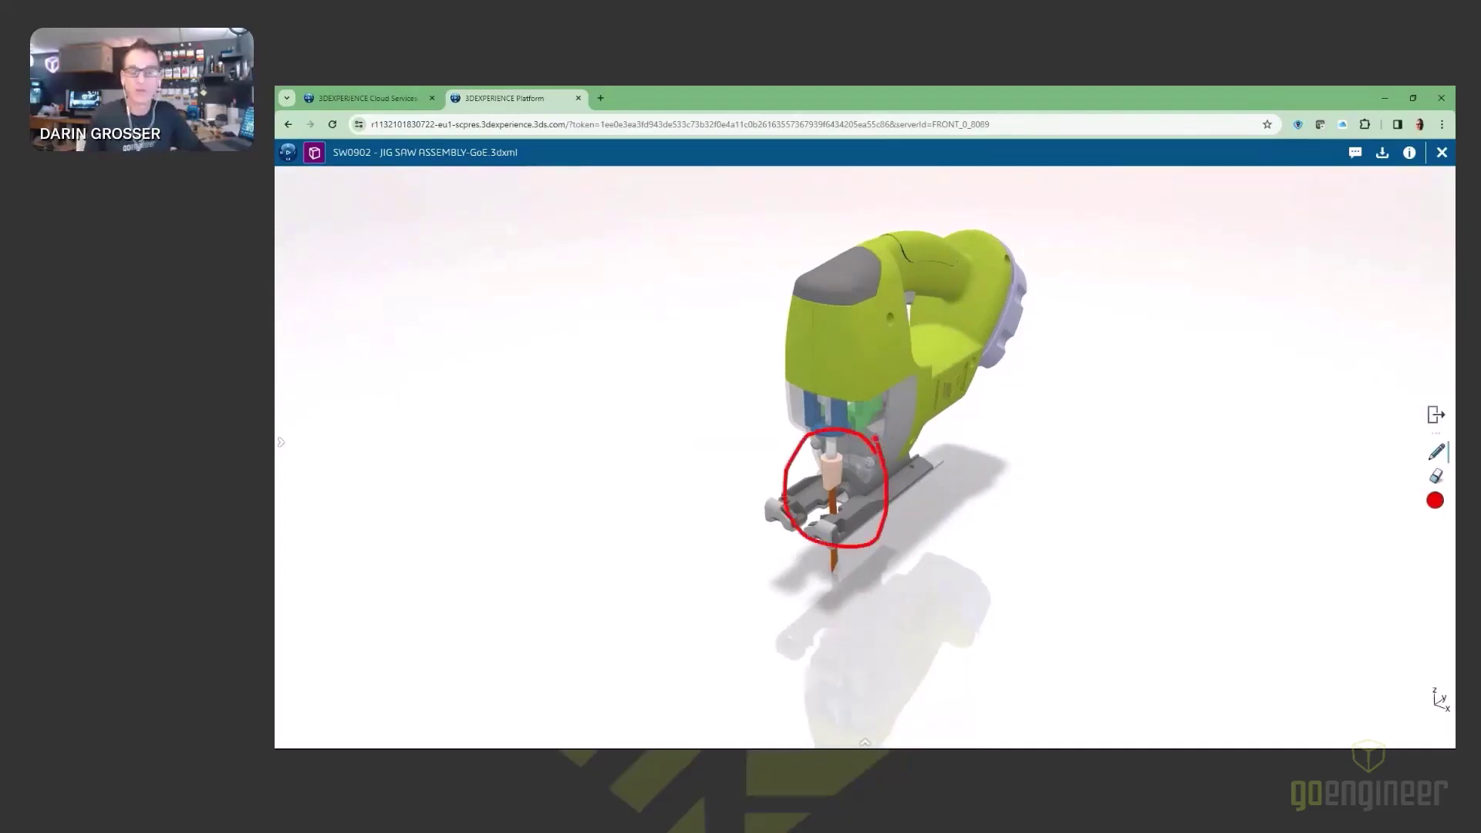
mouse_move(1126, 231)
mouse_down()
mouse_move(1029, 266)
mouse_move(1052, 233)
mouse_move(1035, 269)
mouse_move(1094, 292)
mouse_up()
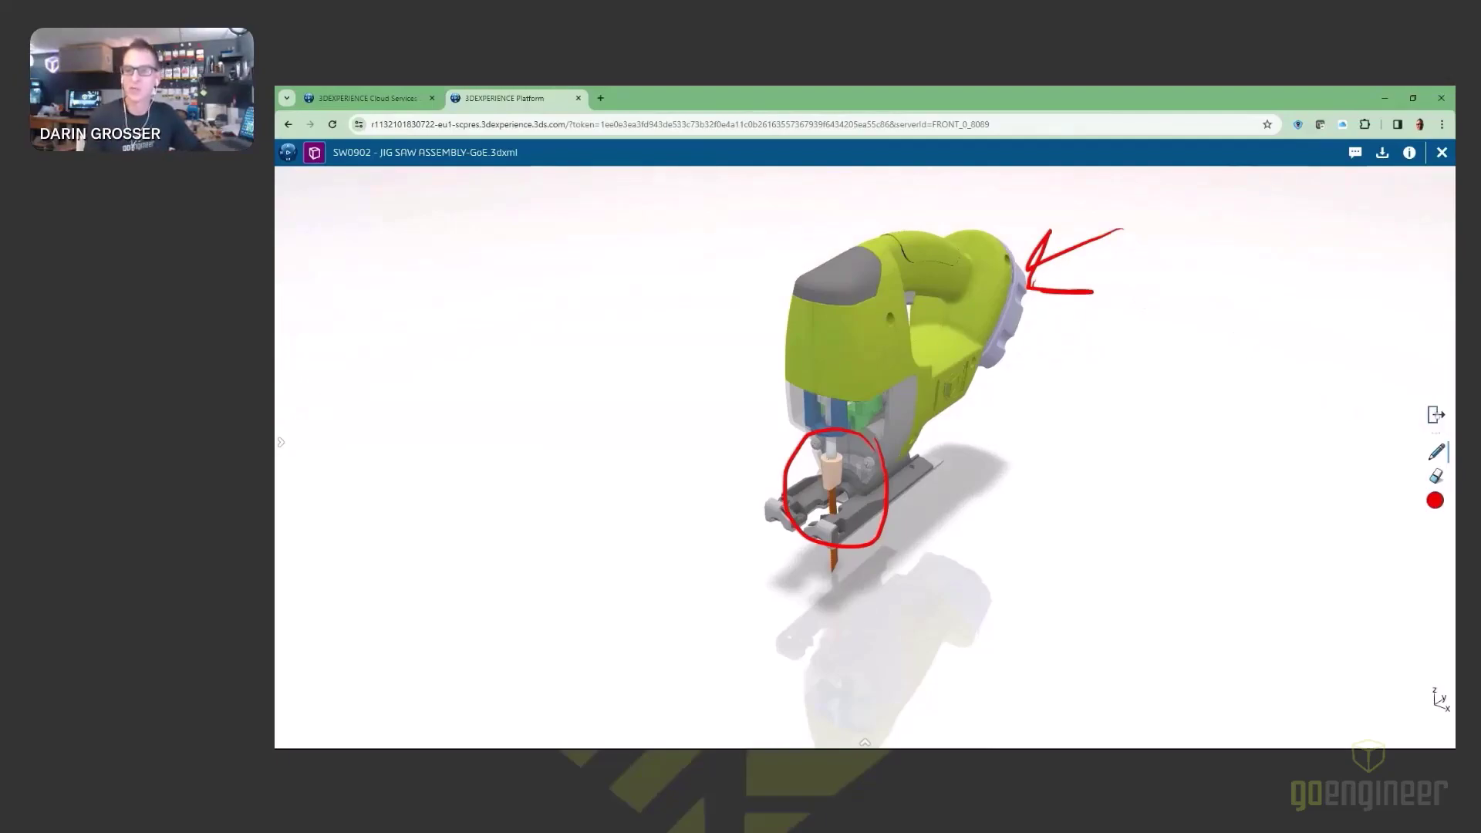
click(1437, 415)
Step: Add a text label 'Larger Capacity Battery Please!' beside the arrow tip
click(949, 734)
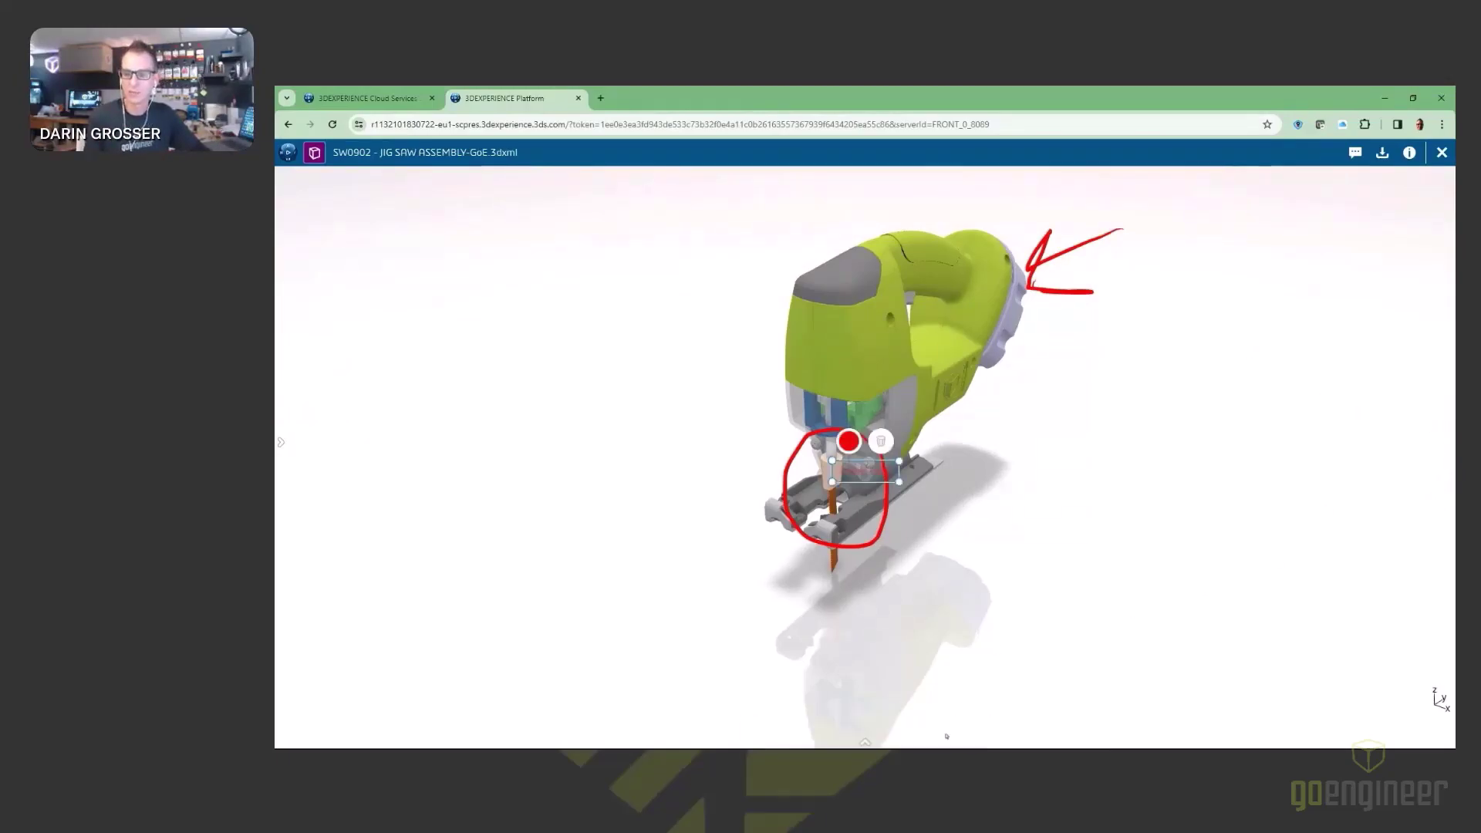
mouse_move(883, 475)
mouse_down()
mouse_move(950, 468)
mouse_move(1131, 311)
mouse_move(1177, 248)
mouse_up()
double_click(1177, 247)
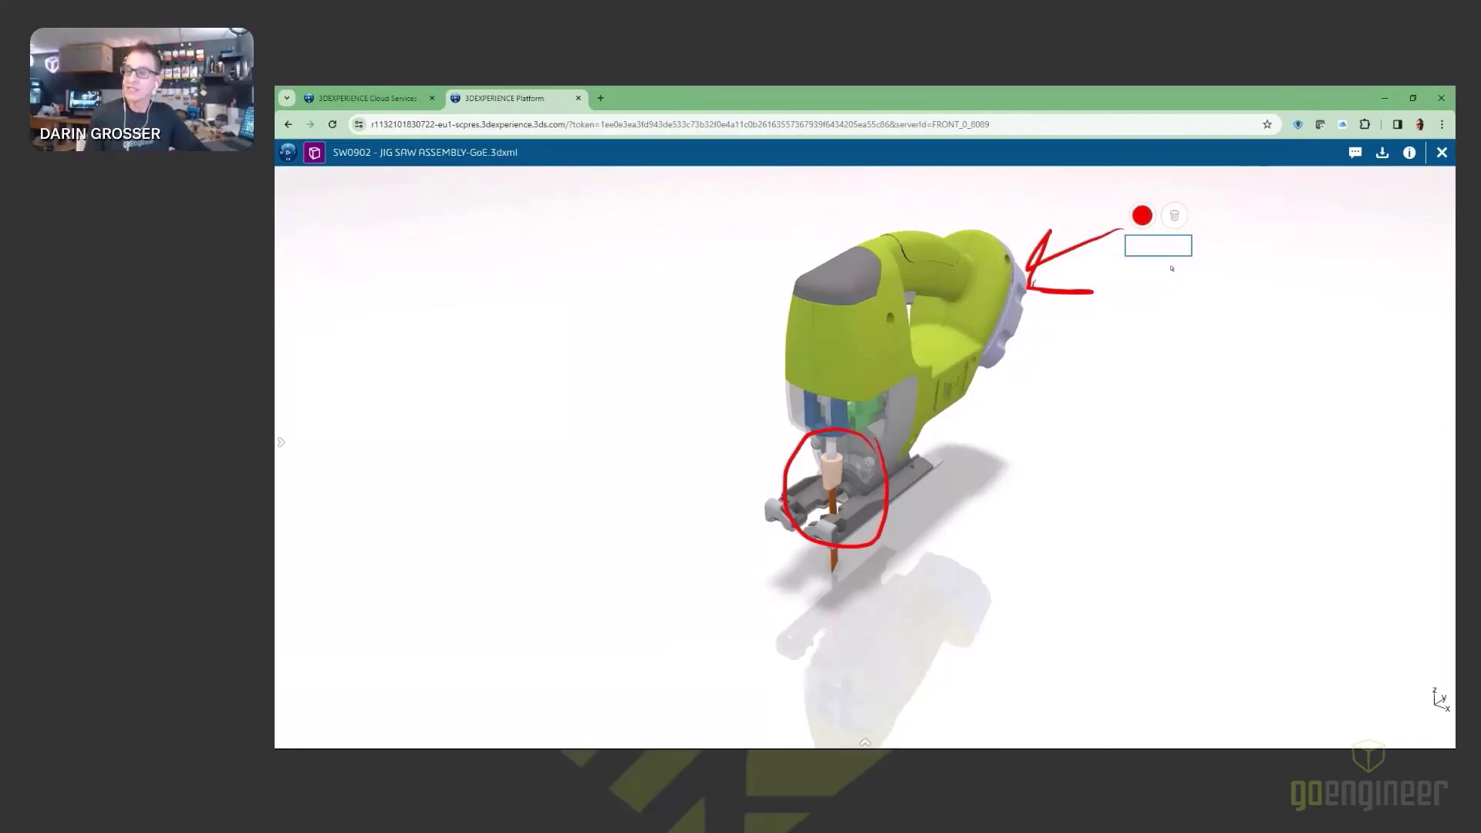
text(Larger Capacity Battery Please!)
click(1171, 269)
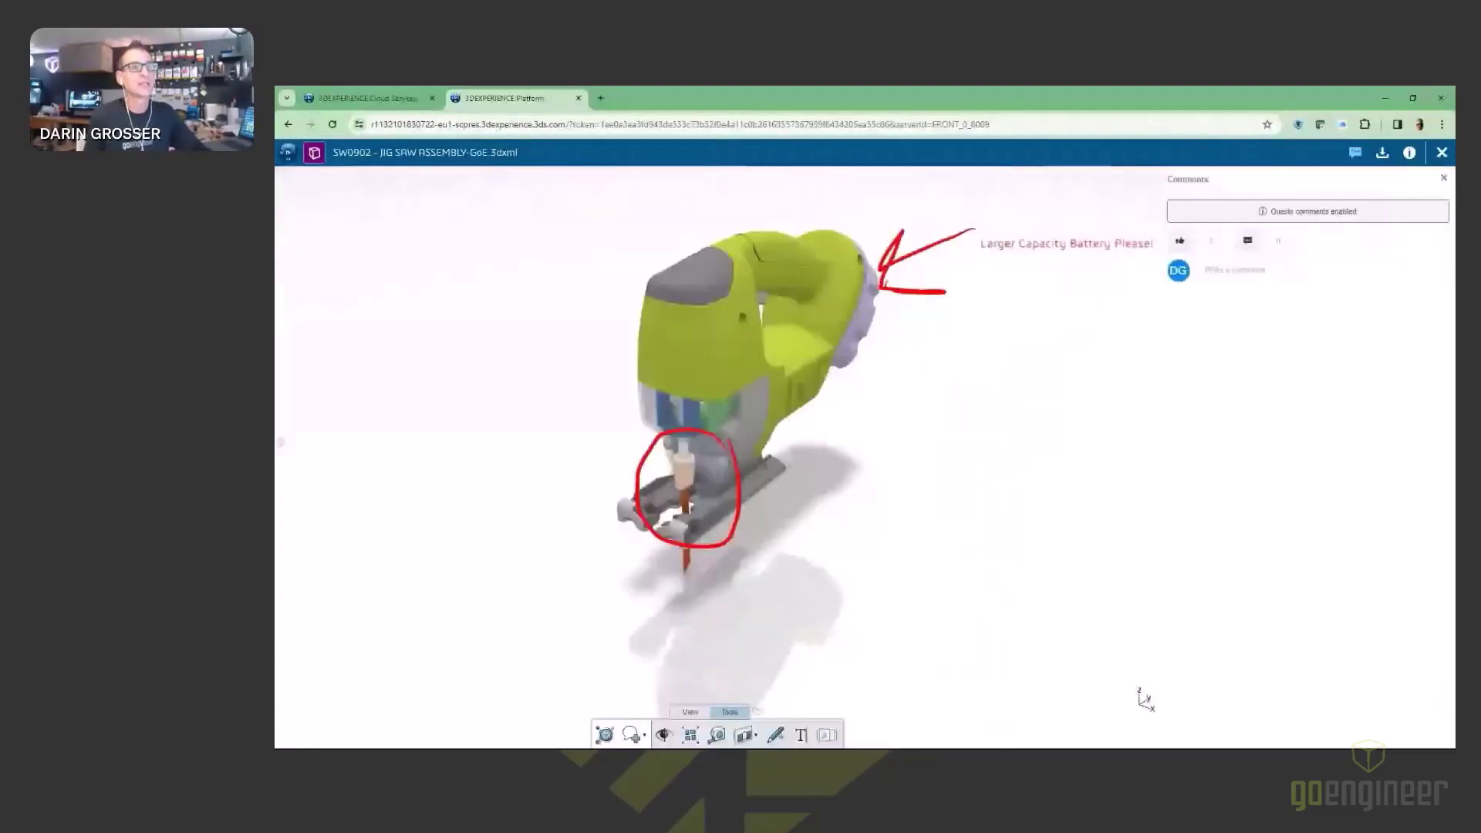
Step: Post the comment '18V is outdated ...need 24V Model!!'
click(1326, 270)
text(18V is outdated )
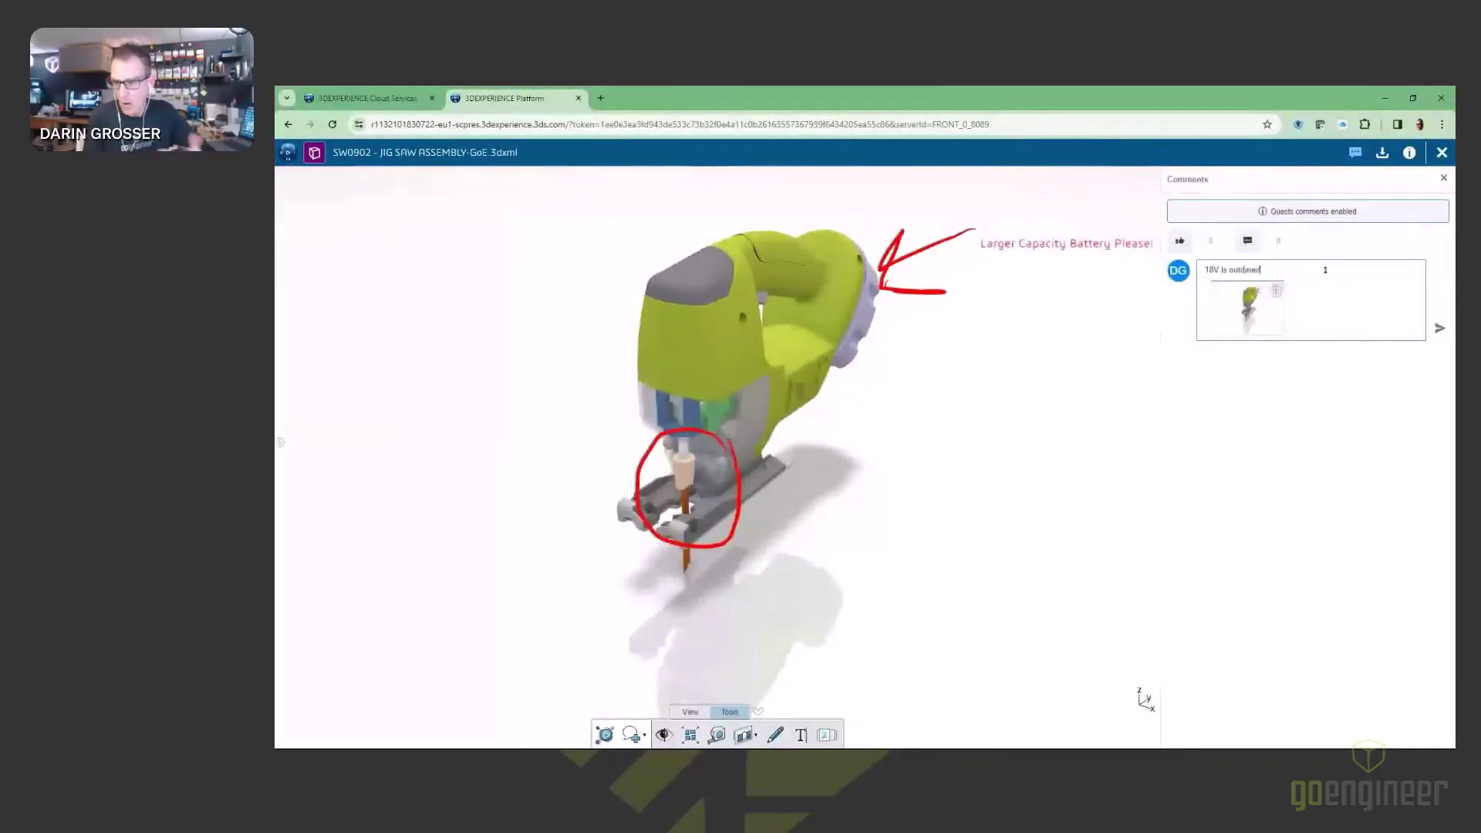
text(...need 24V Model!!)
key(Return)
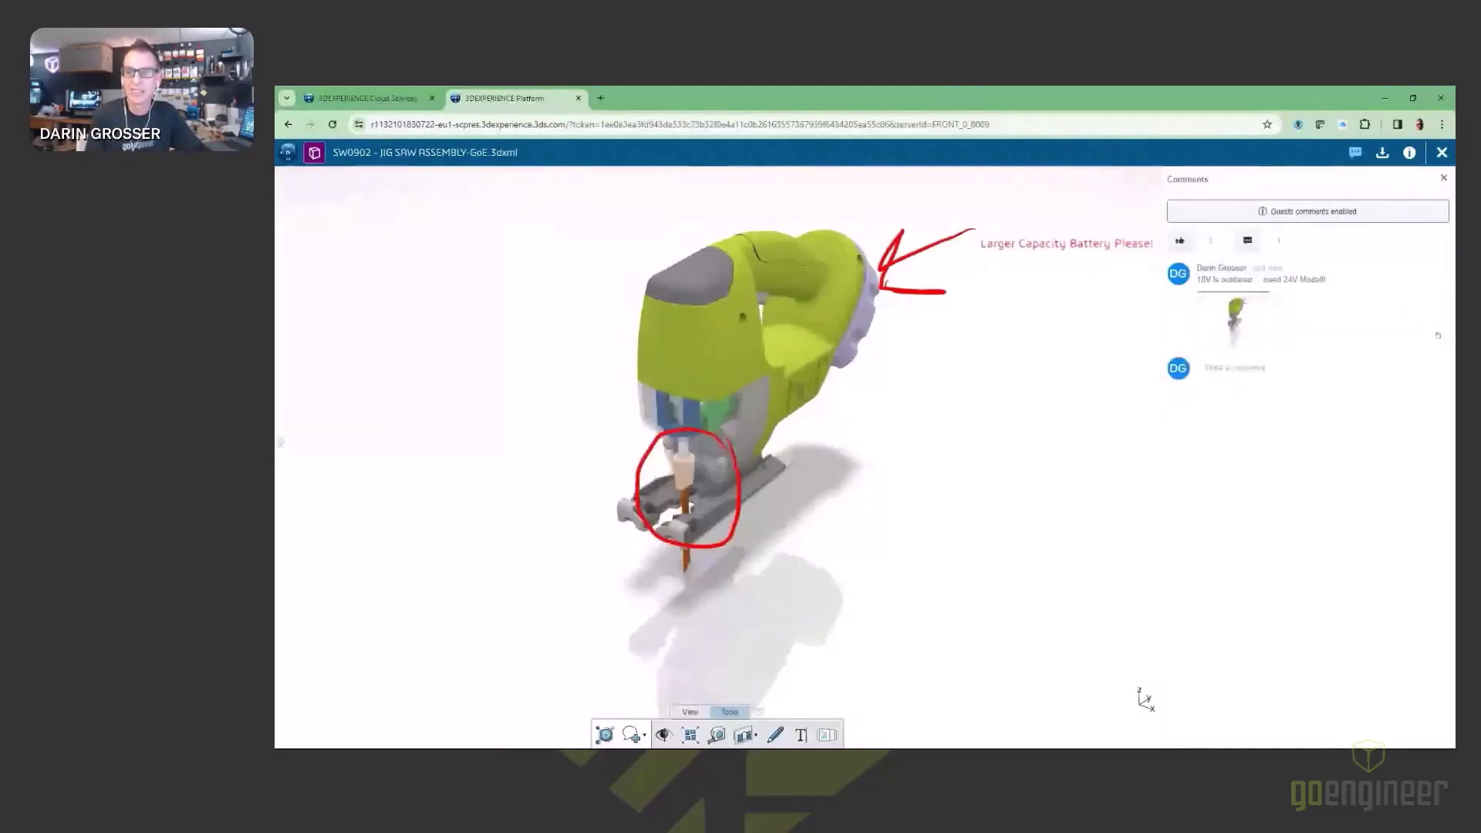
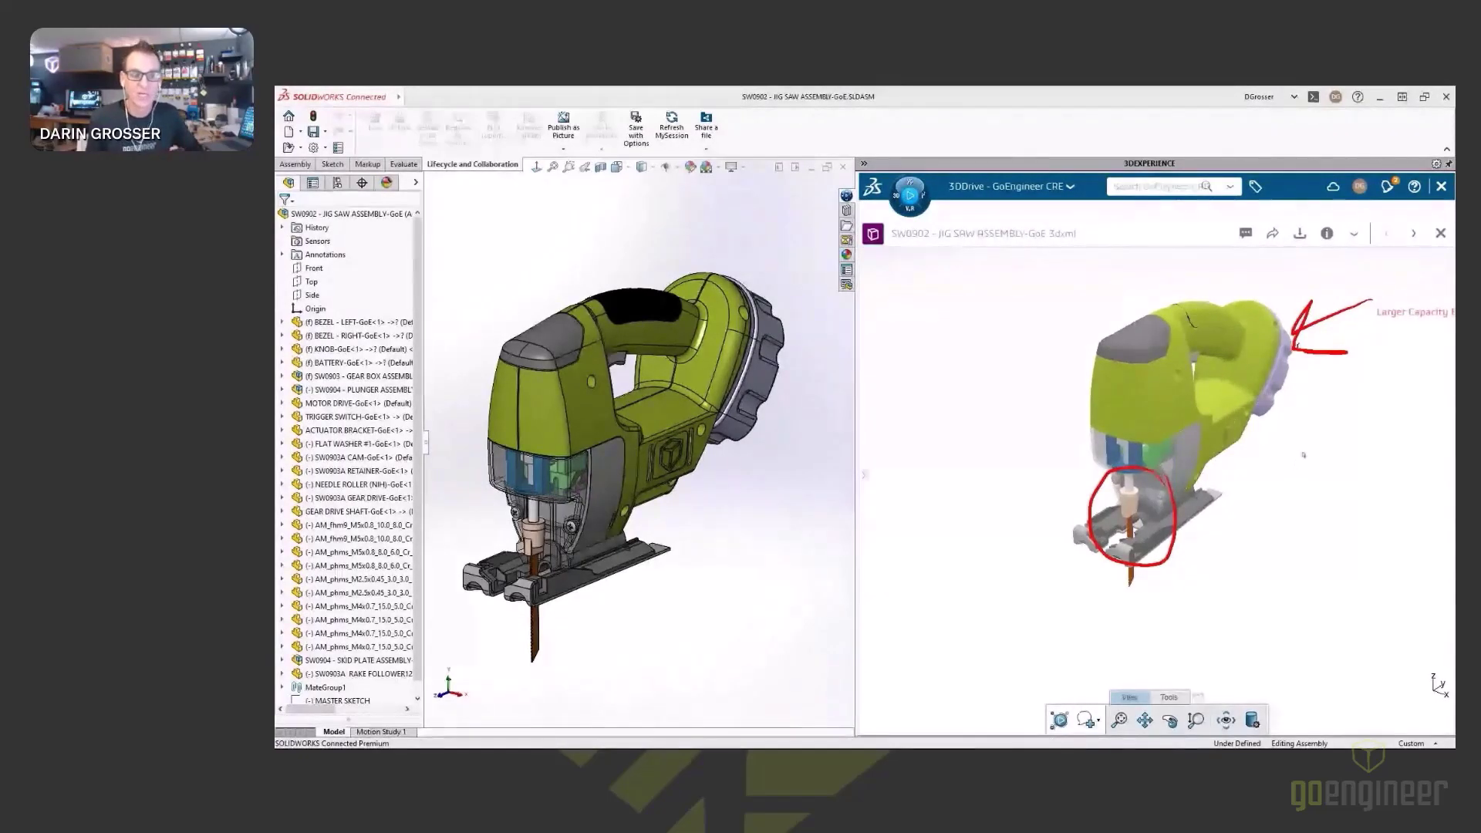
middle_drag(1327, 442, 1253, 492)
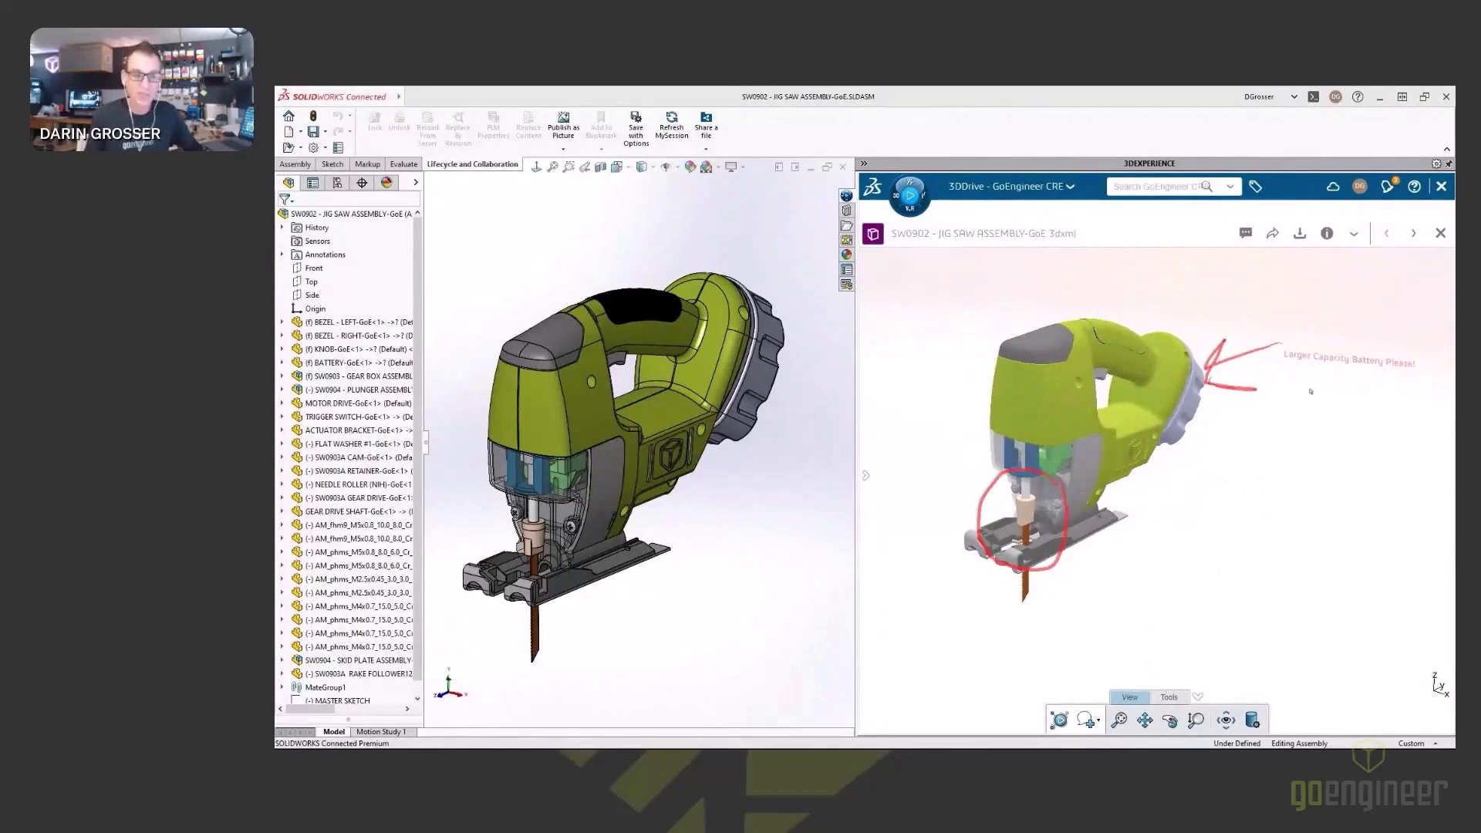
click(1318, 361)
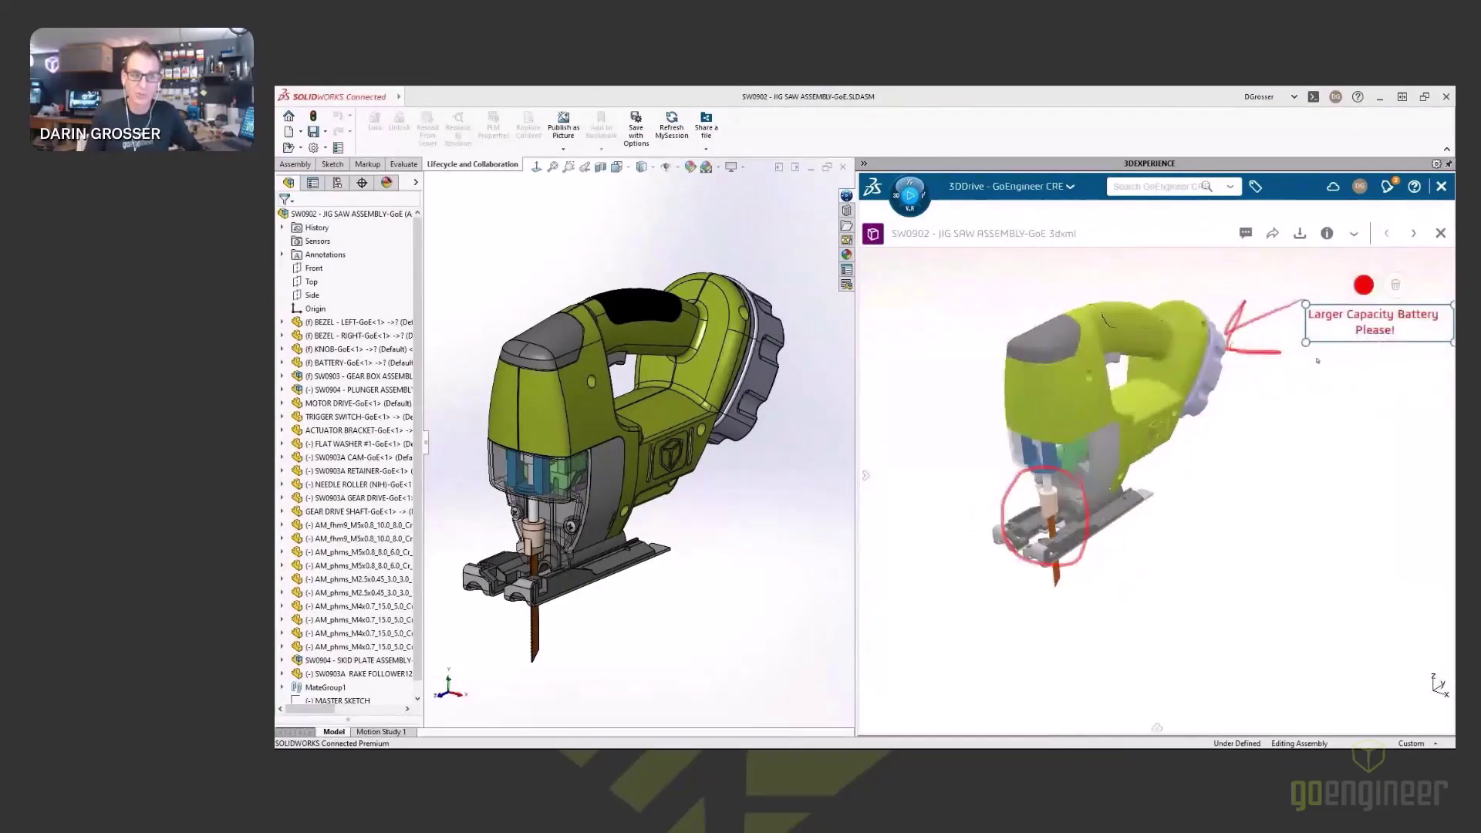
click(1316, 362)
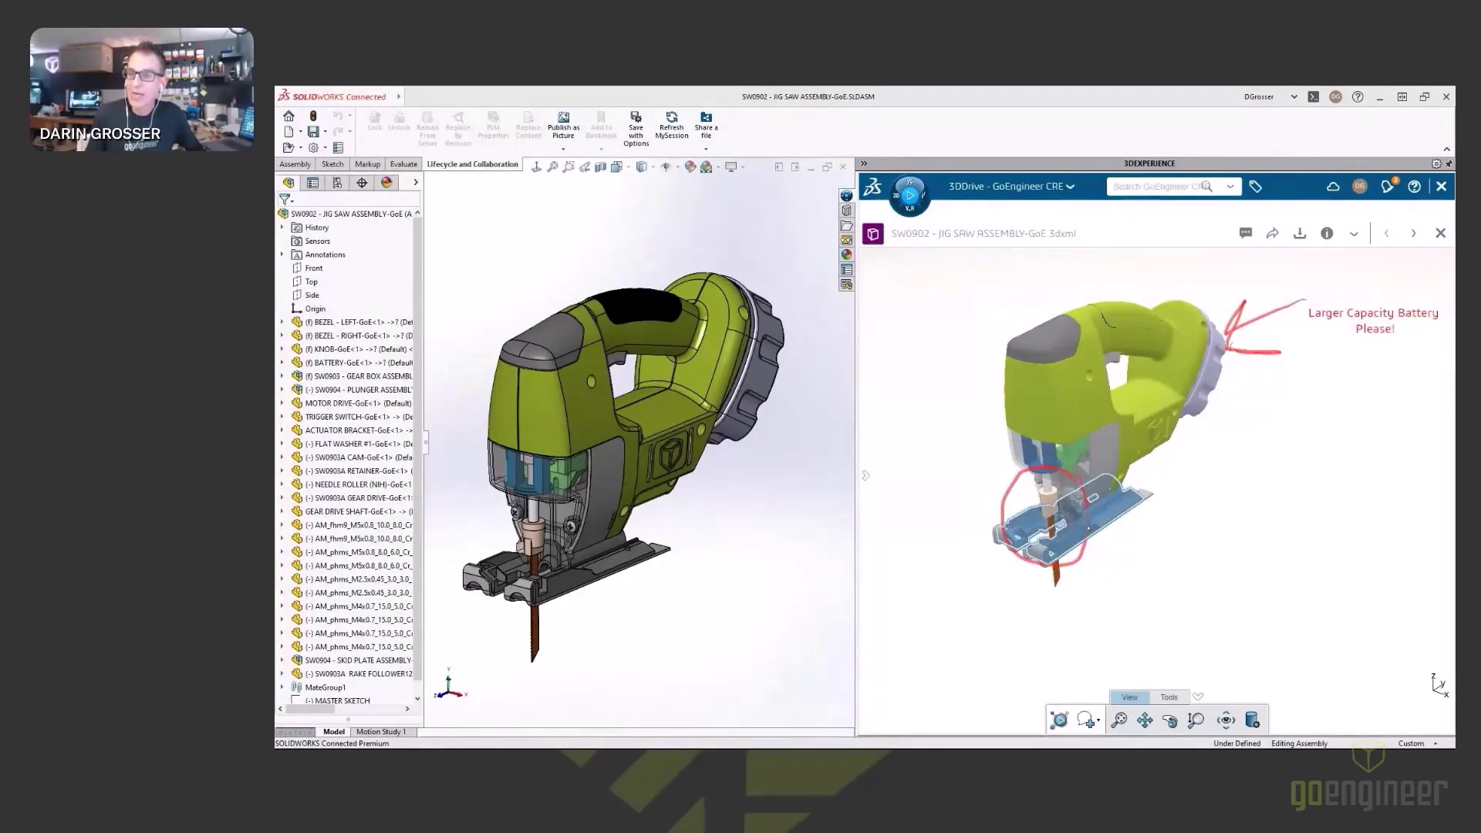
click(1043, 472)
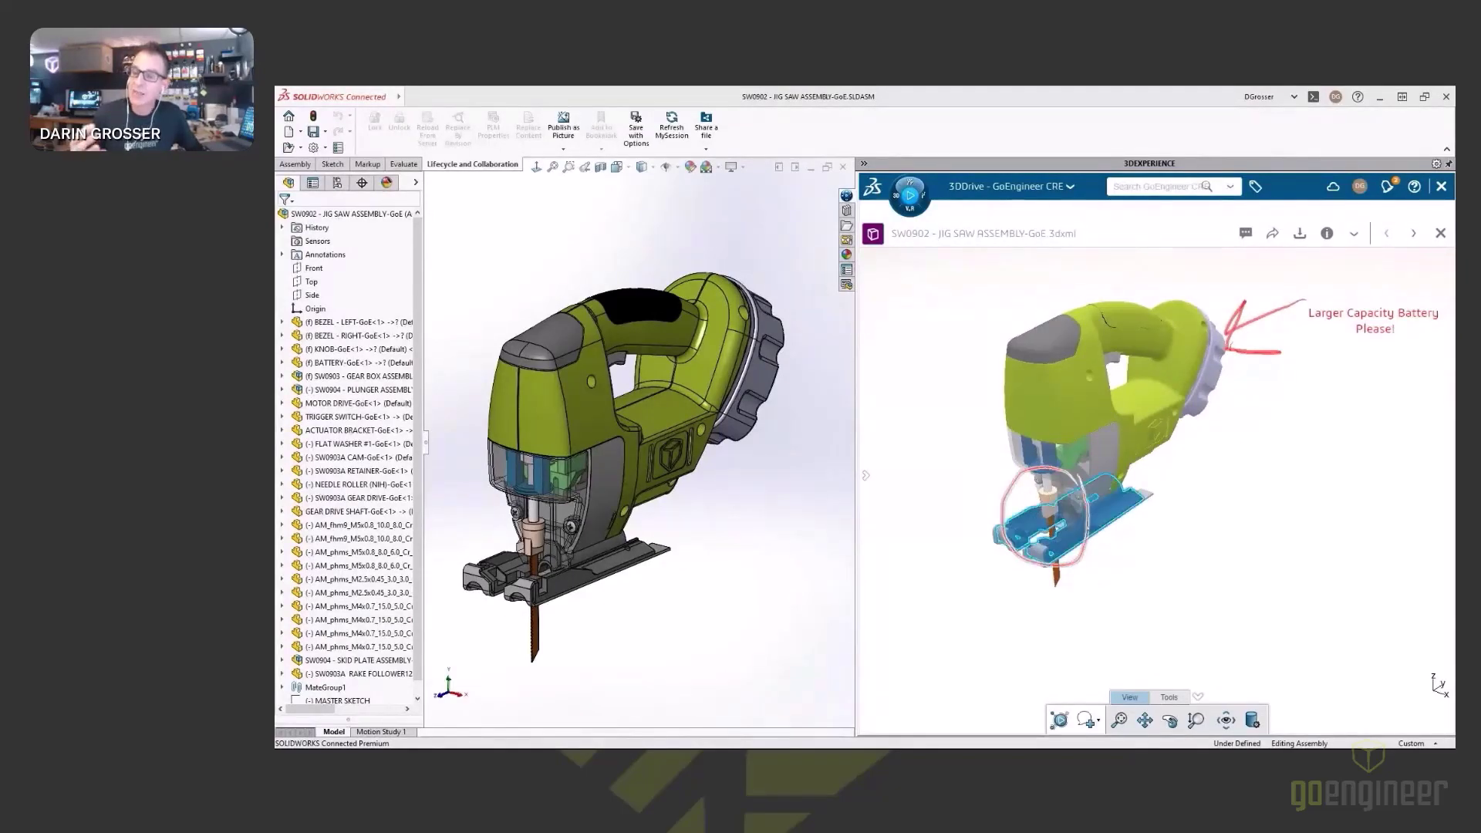
click(1284, 479)
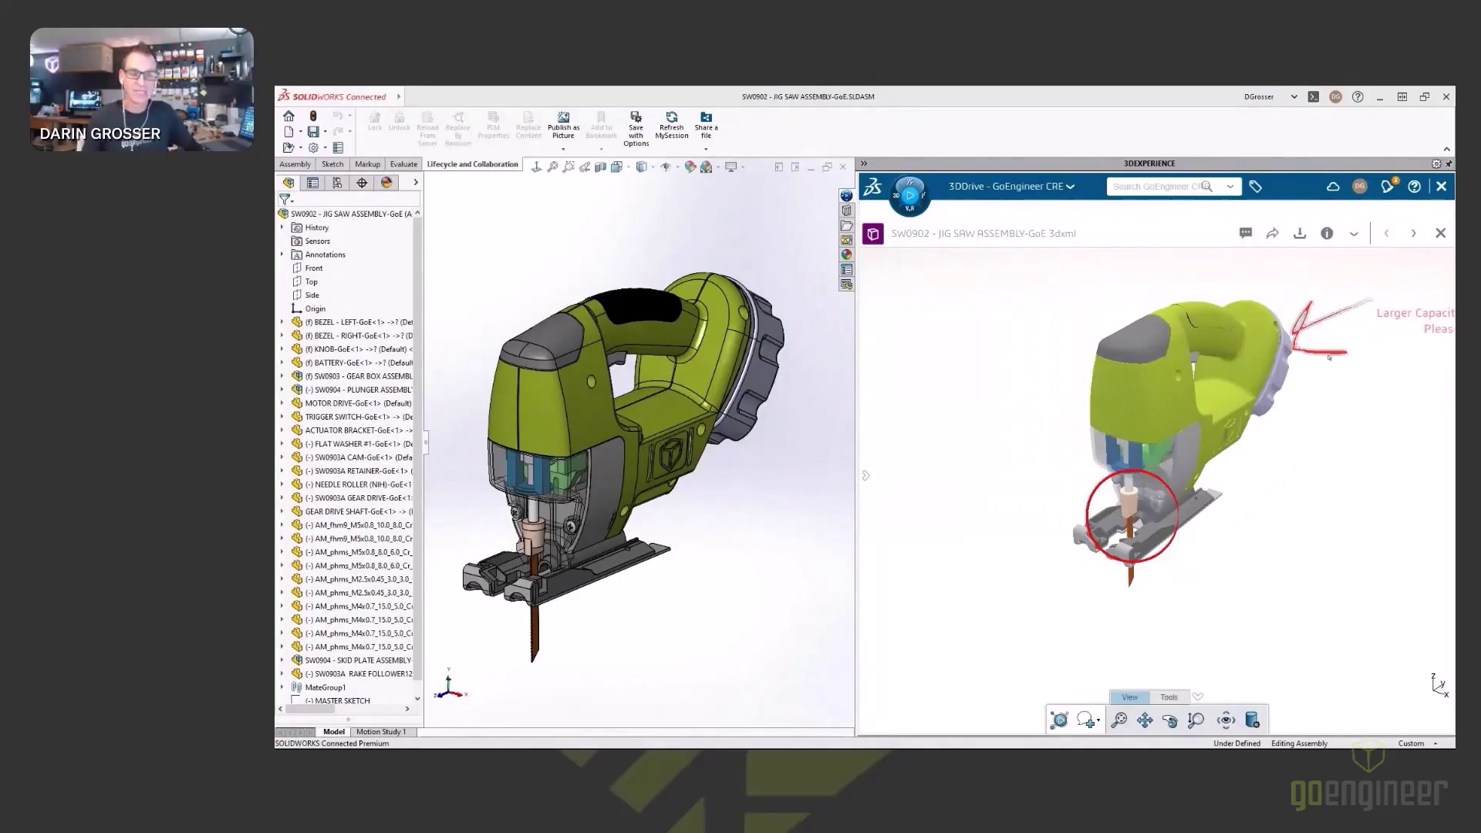
click(1321, 344)
click(1338, 450)
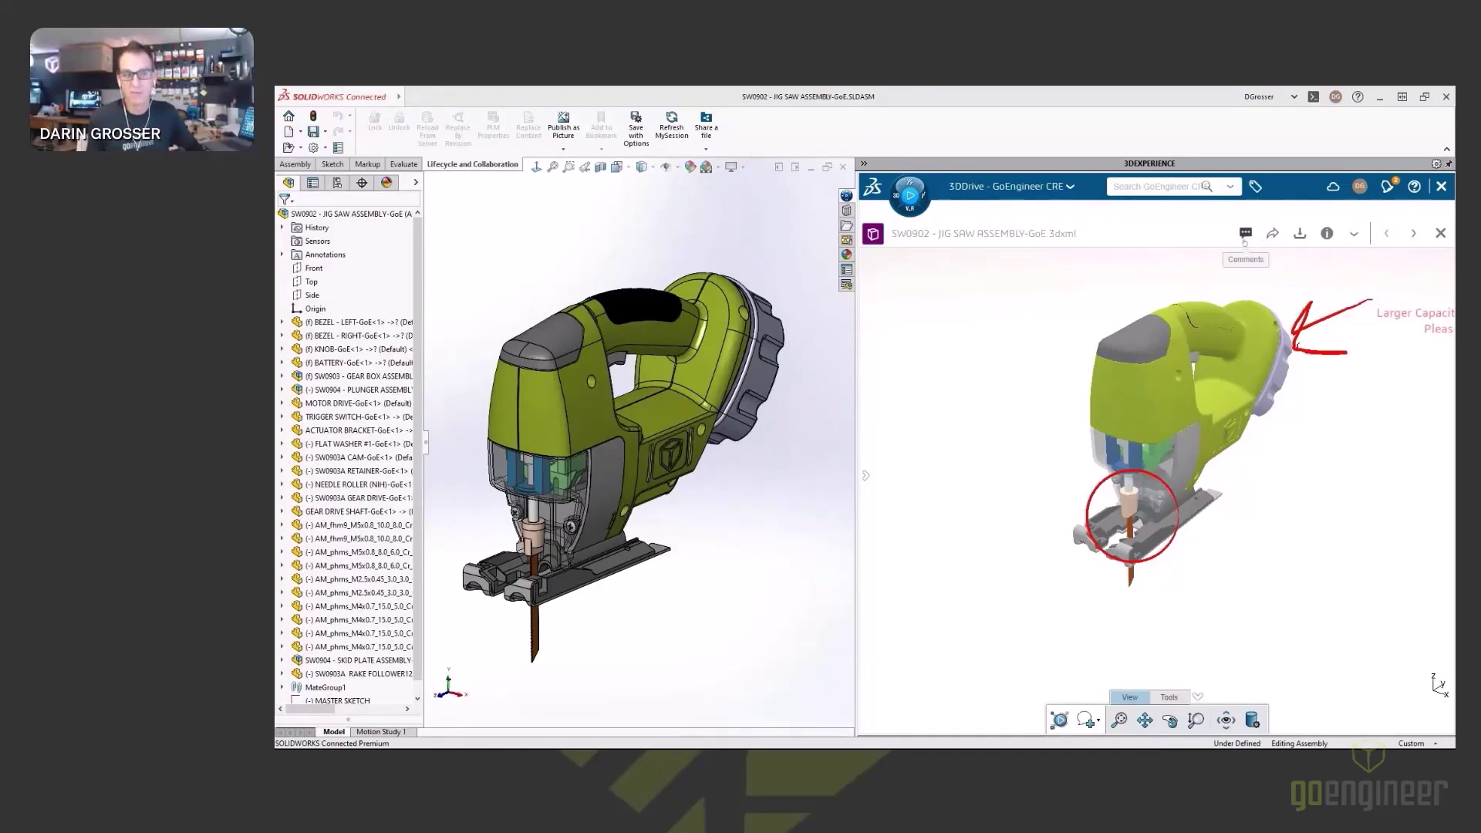
Step: Like the jig saw comment, post the two-line reply 'SOUNDS GOOD!! / Will do!', and close 3DDrive
click(1246, 233)
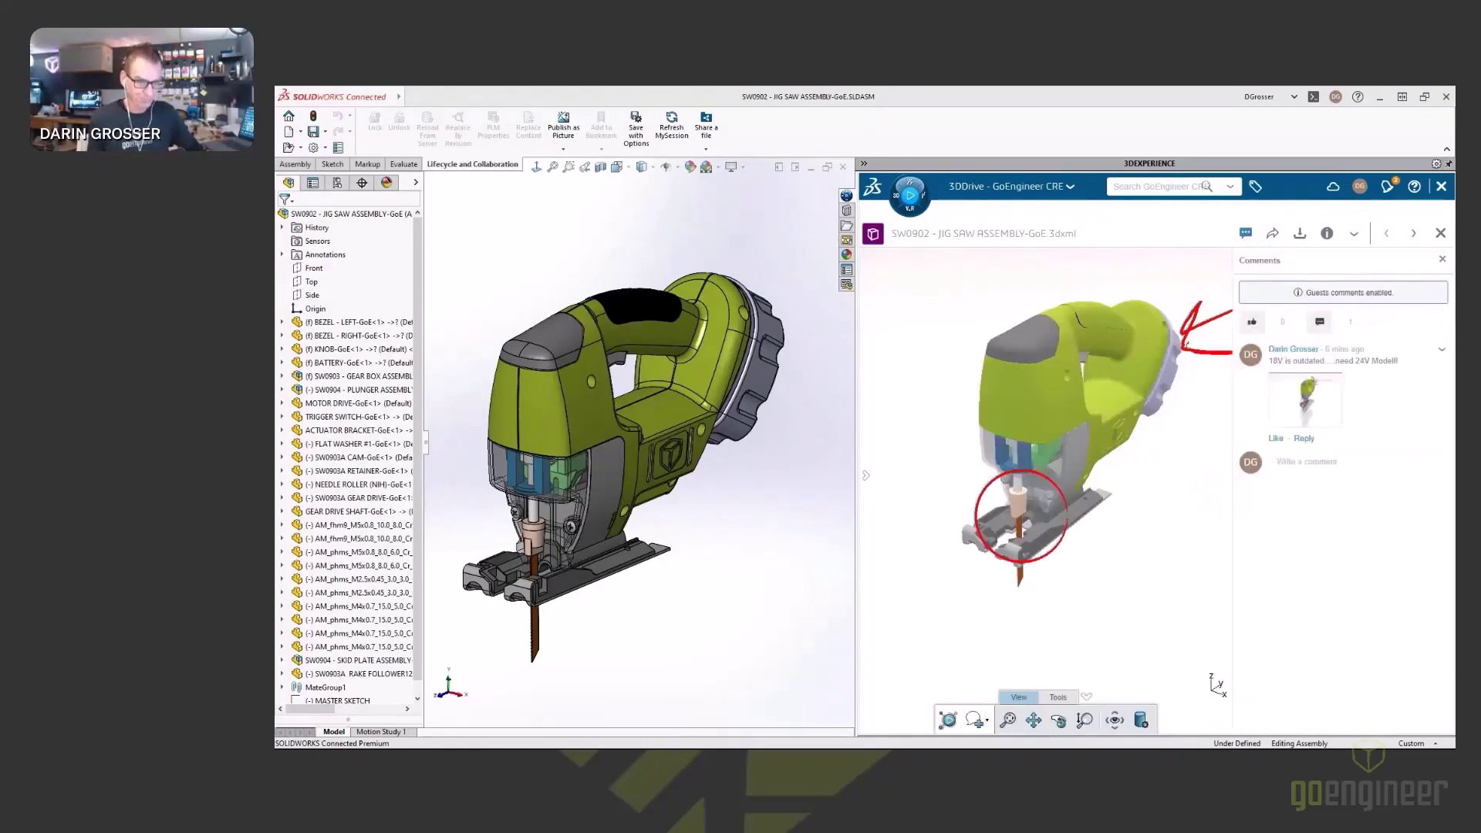
click(1276, 438)
click(1311, 462)
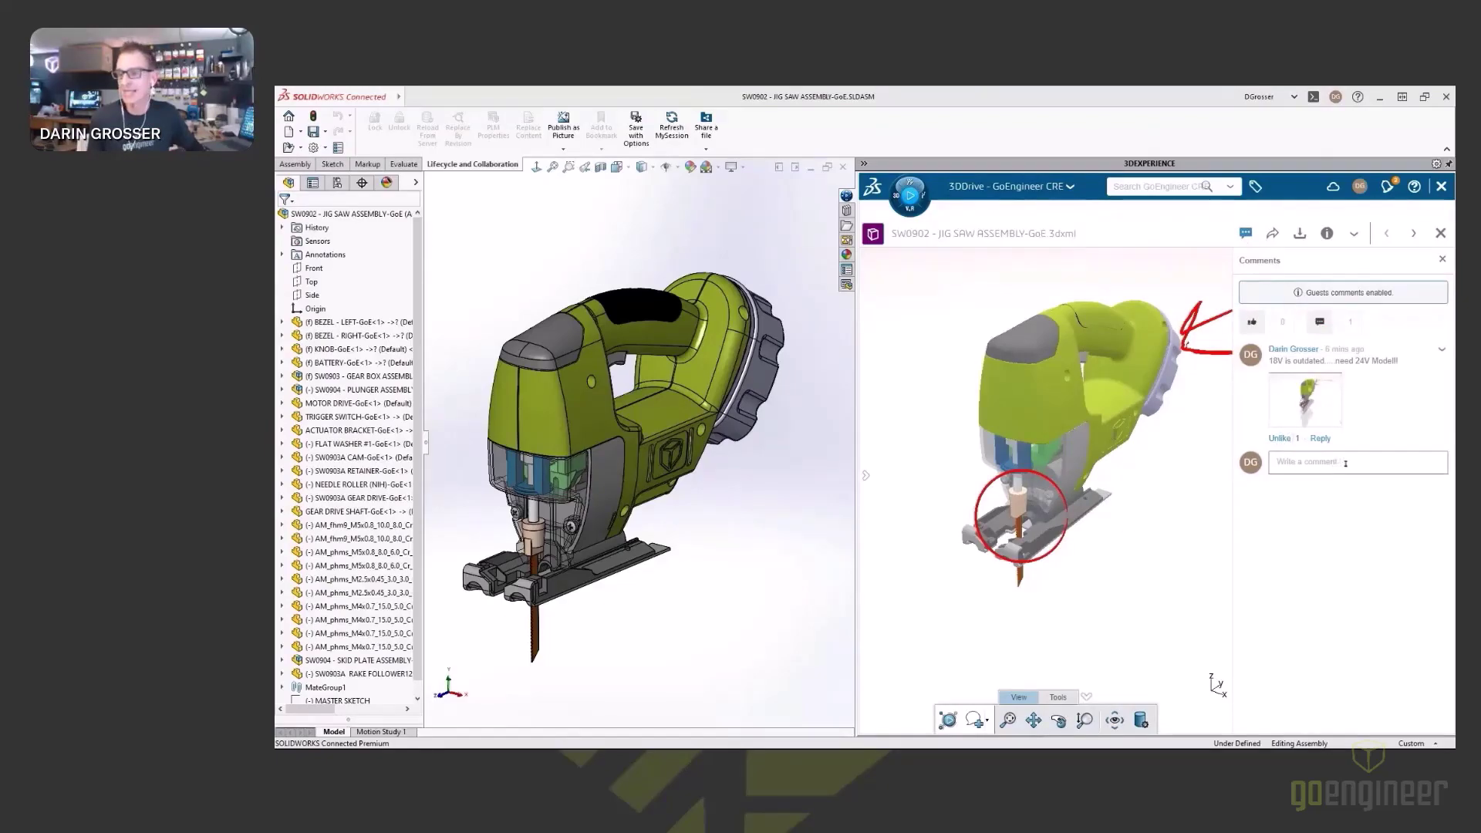
text(SOUNDS GOOD!!)
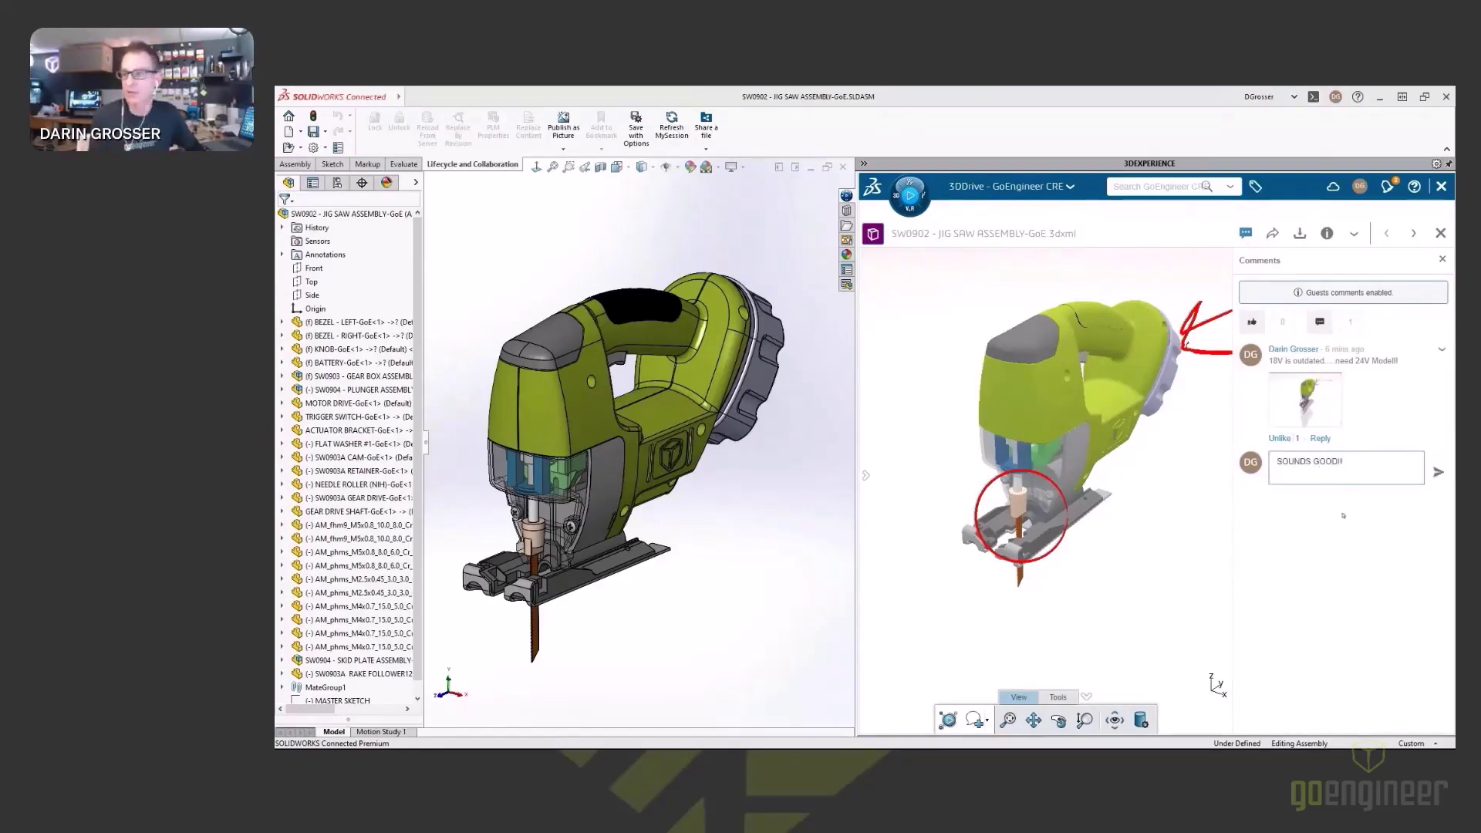
key(Return)
text(Will do!)
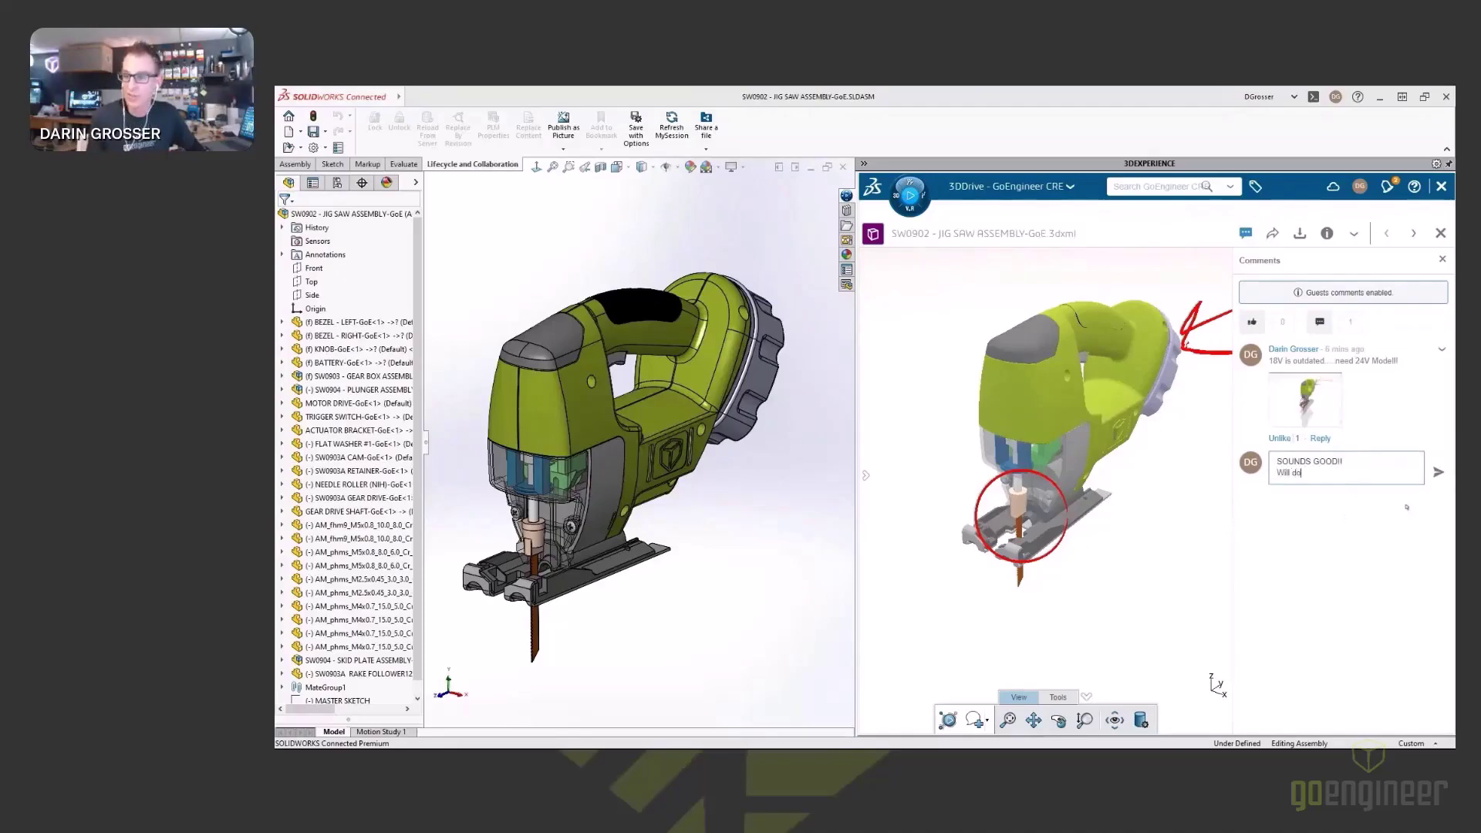
click(1437, 472)
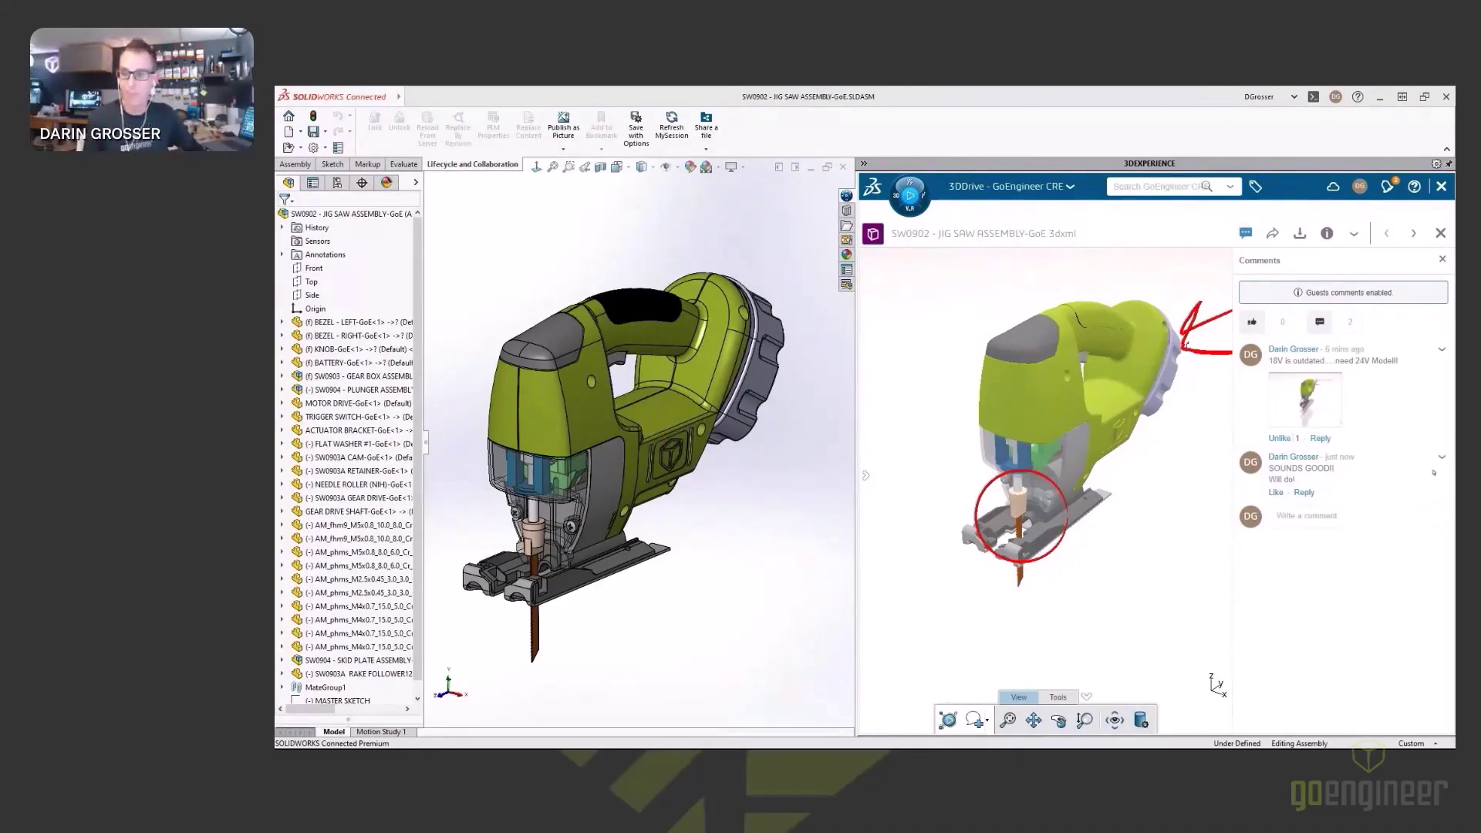
click(1441, 233)
click(1442, 186)
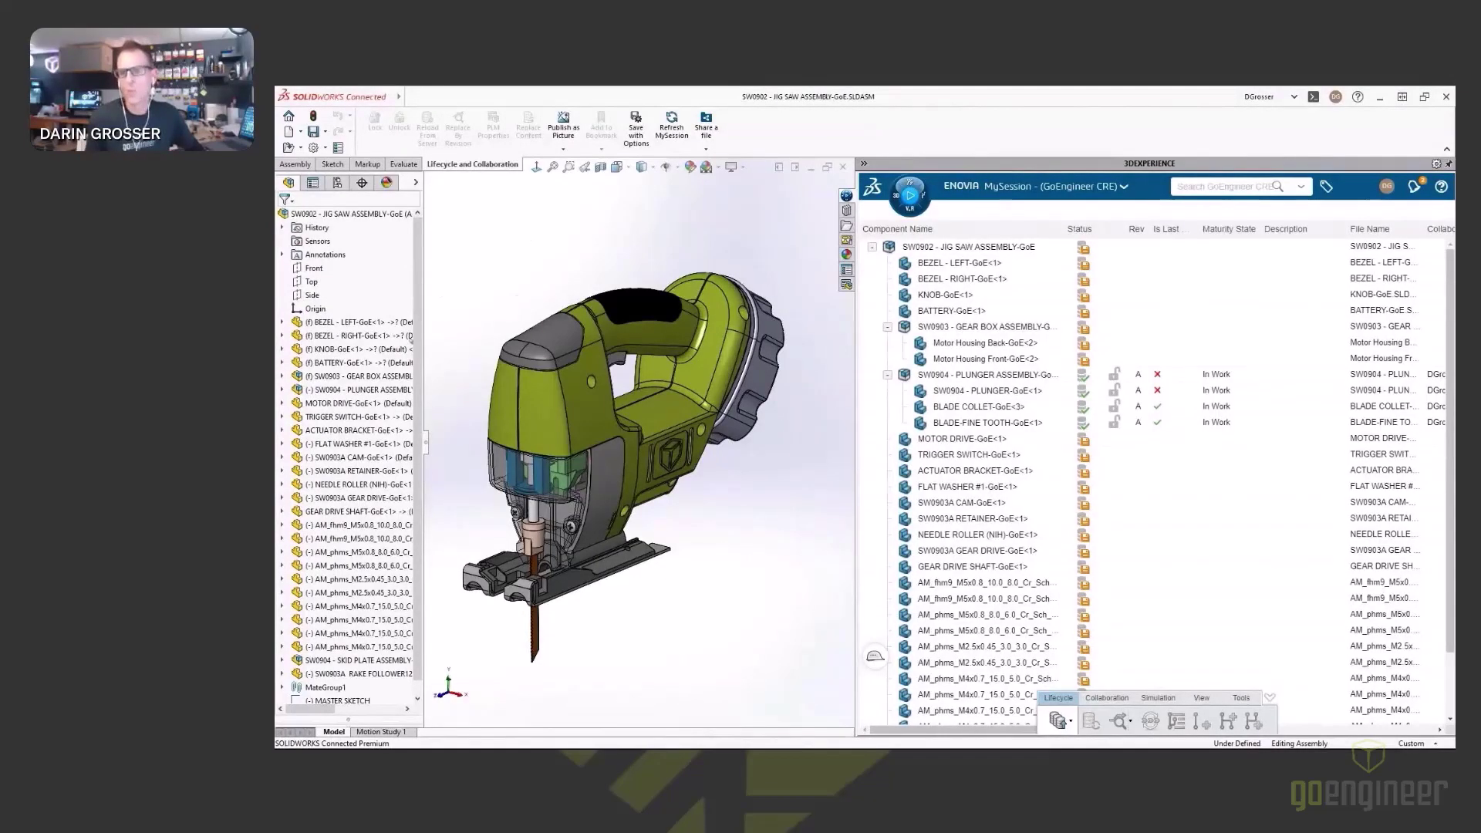
Step: Open the SKID PLATE ASSEMBLY subassembly from the skid plate and fit it in view
click(571, 592)
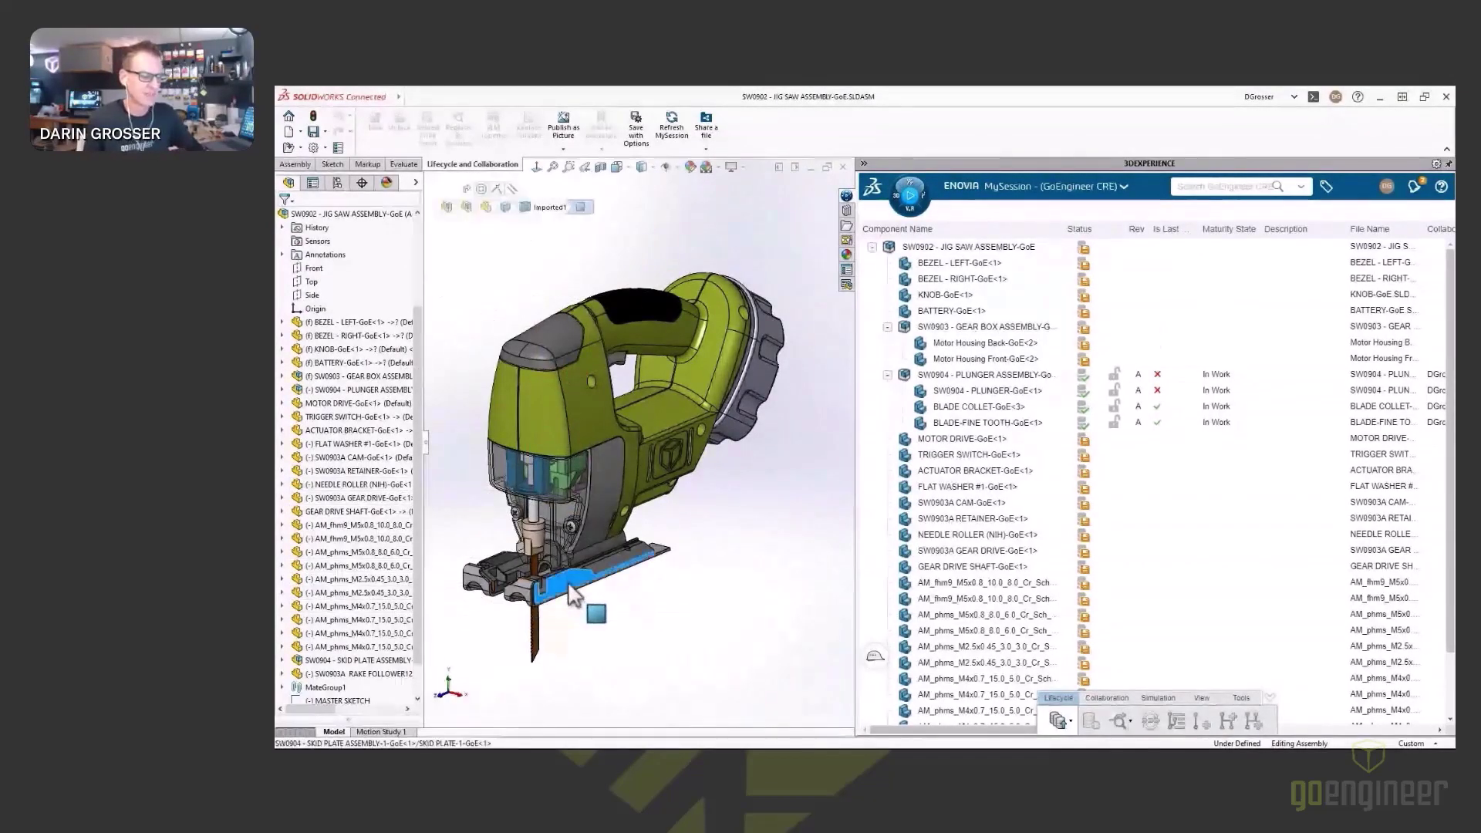
click(349, 540)
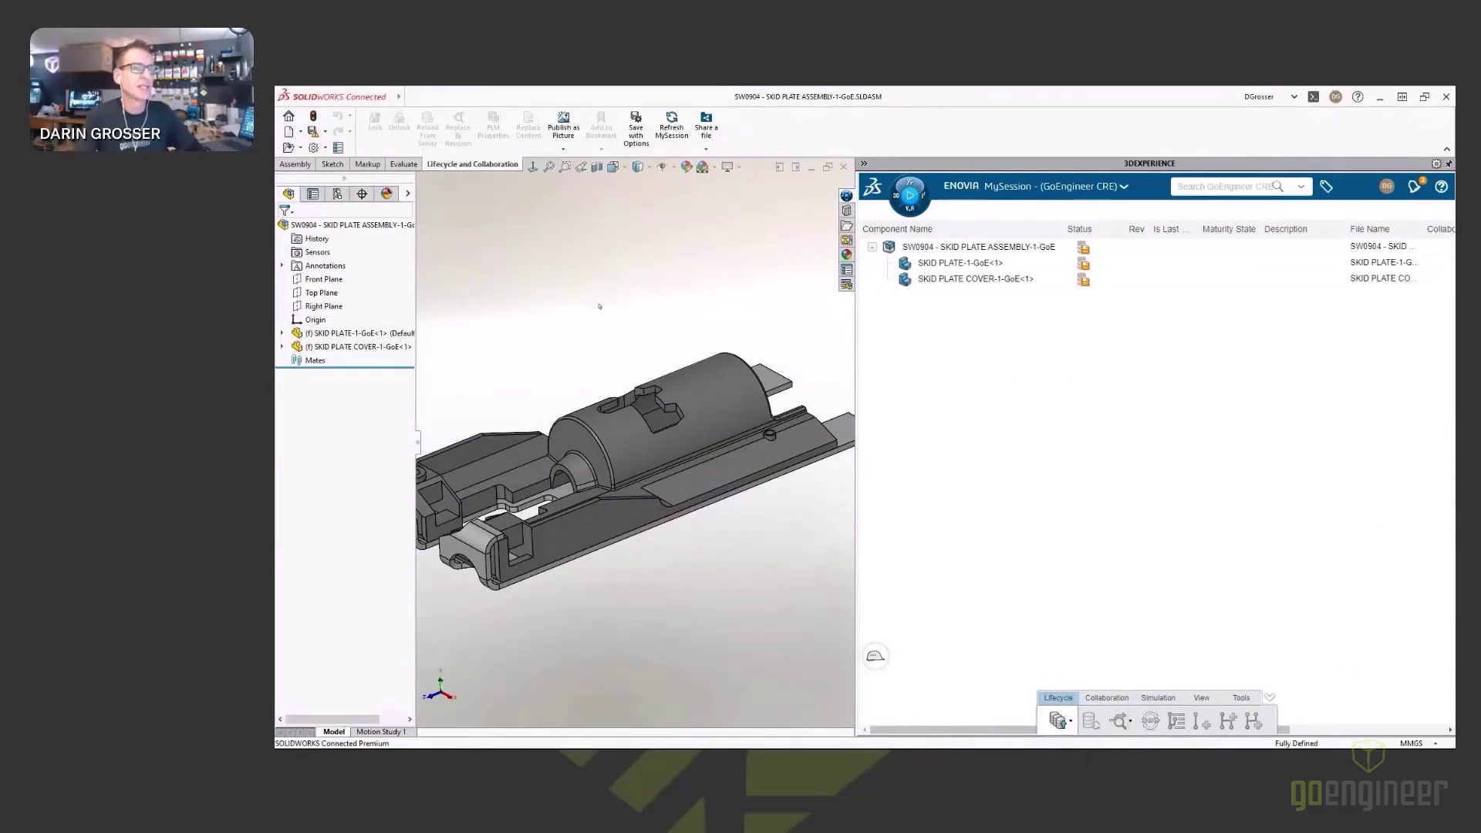
scroll(608, 337, up, 5)
ctrl+middle_drag(609, 338, 613, 248)
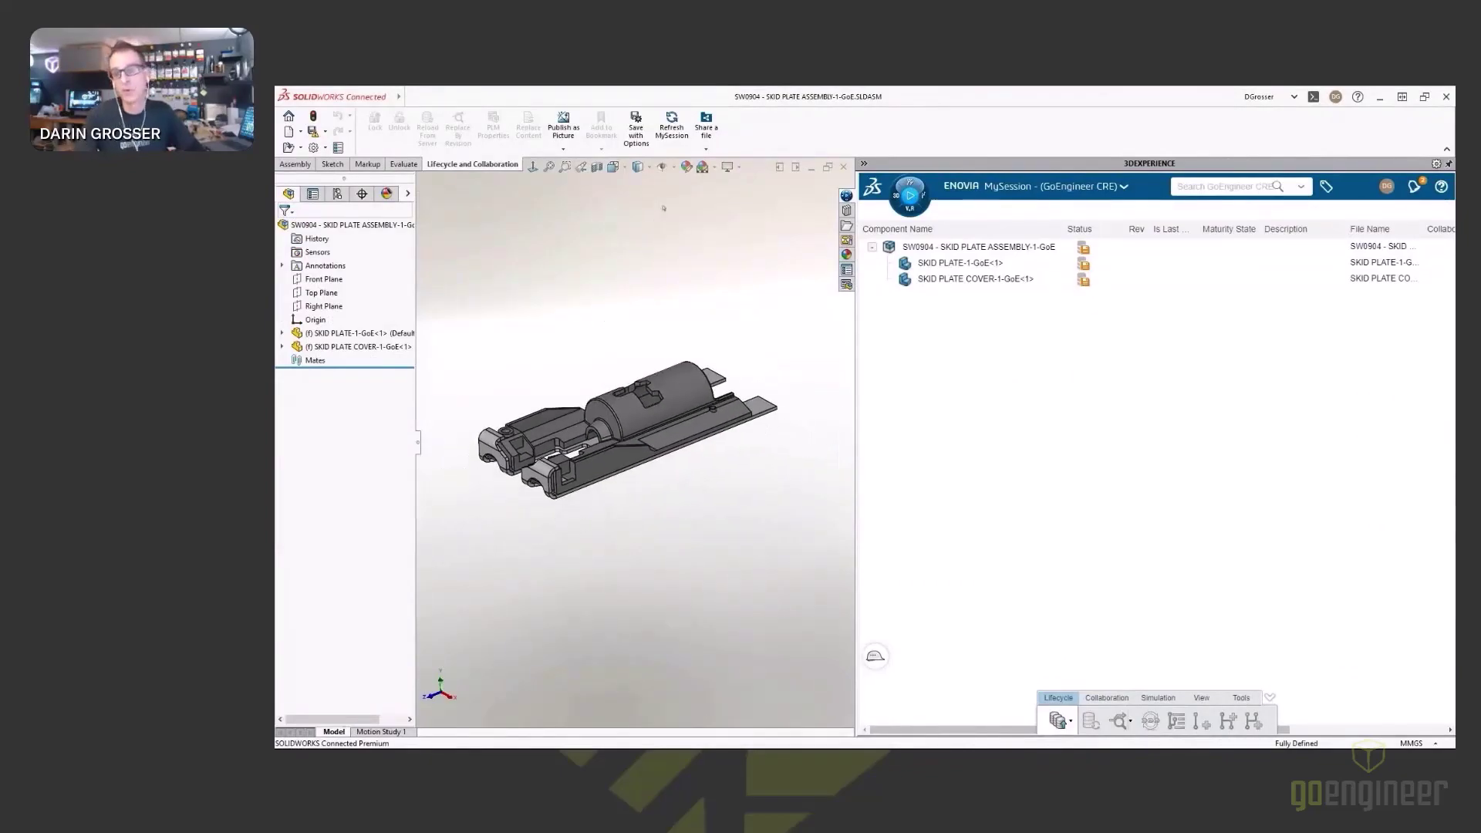
click(706, 148)
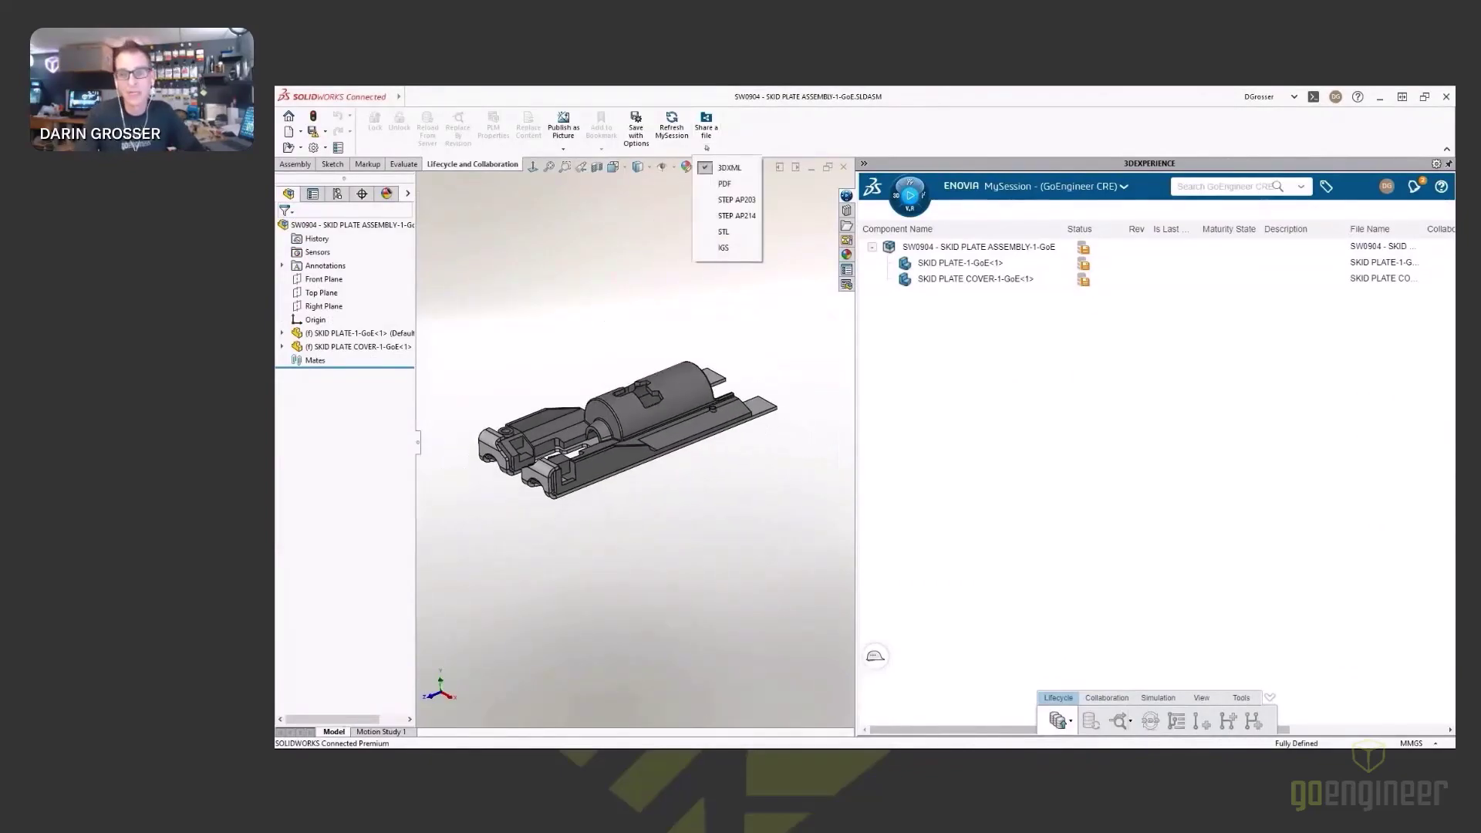
Step: Share the skid plate assembly as STEP AP214 and copy its external link
click(749, 217)
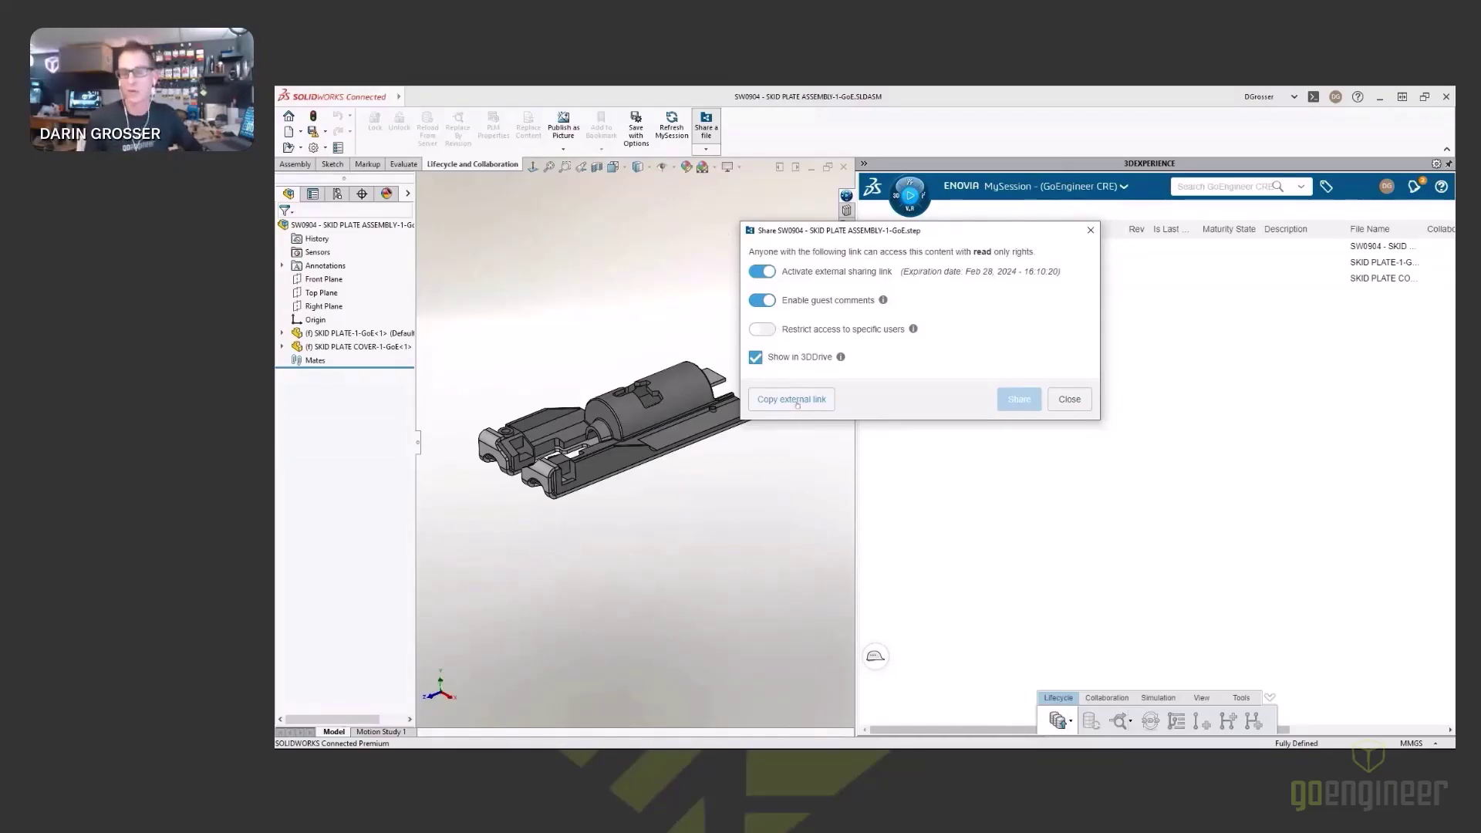
click(797, 403)
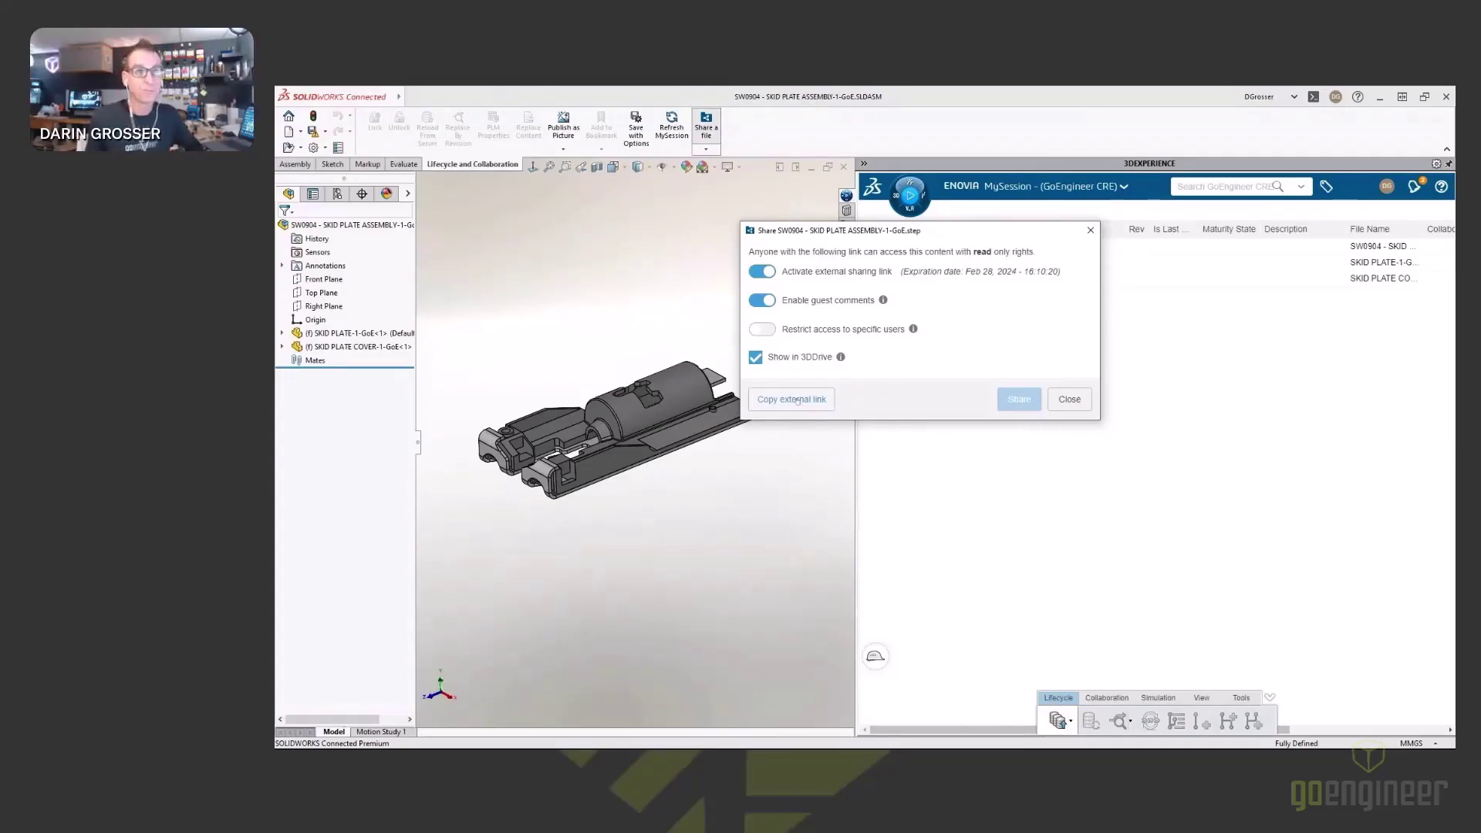
key(alt+Tab)
key(Tab)
key(Tab)
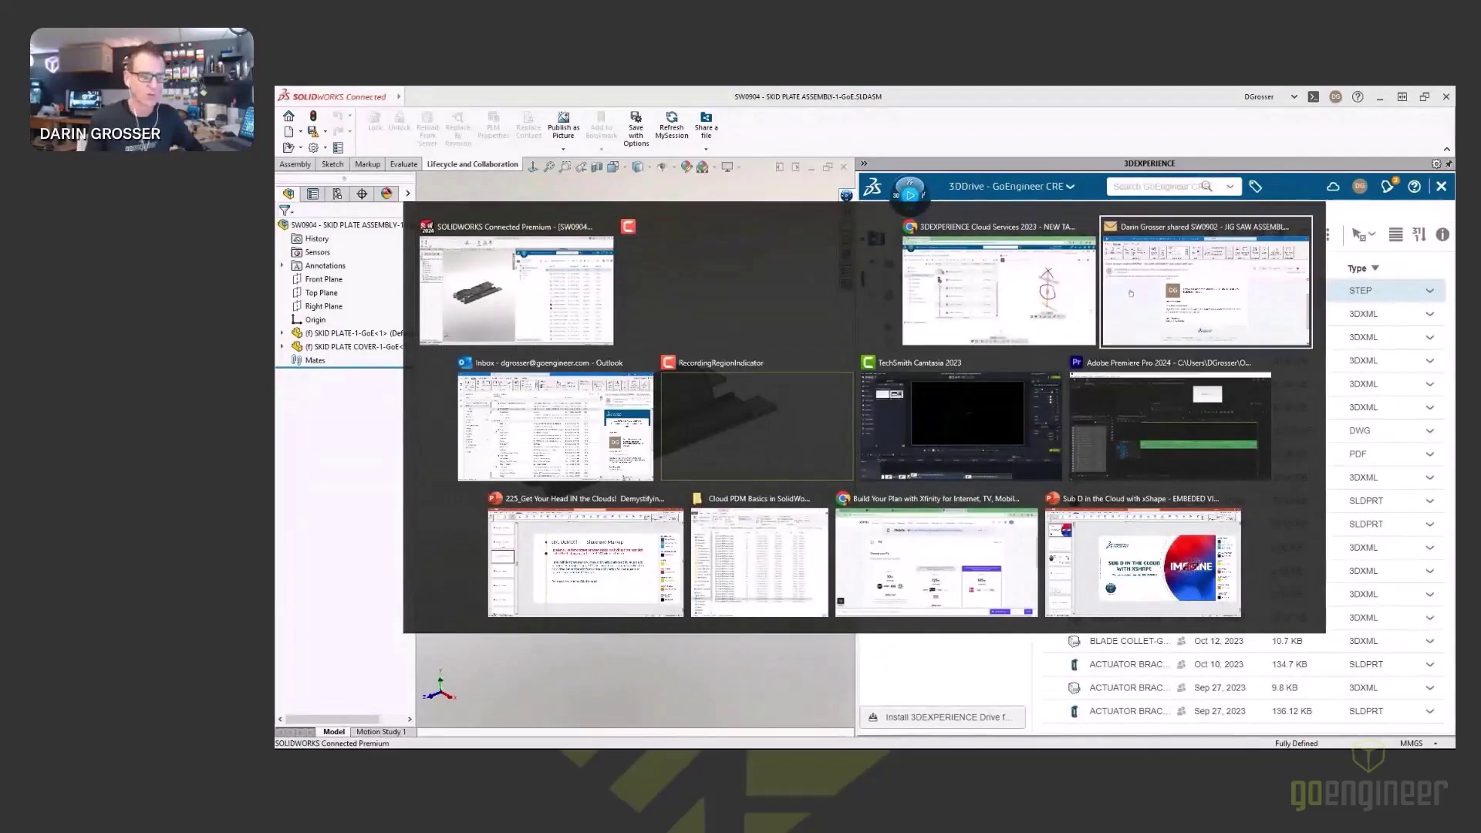
Step: In Outlook, open the SW0904 share email and open the shared STEP file in the browser
key(alt+Tab)
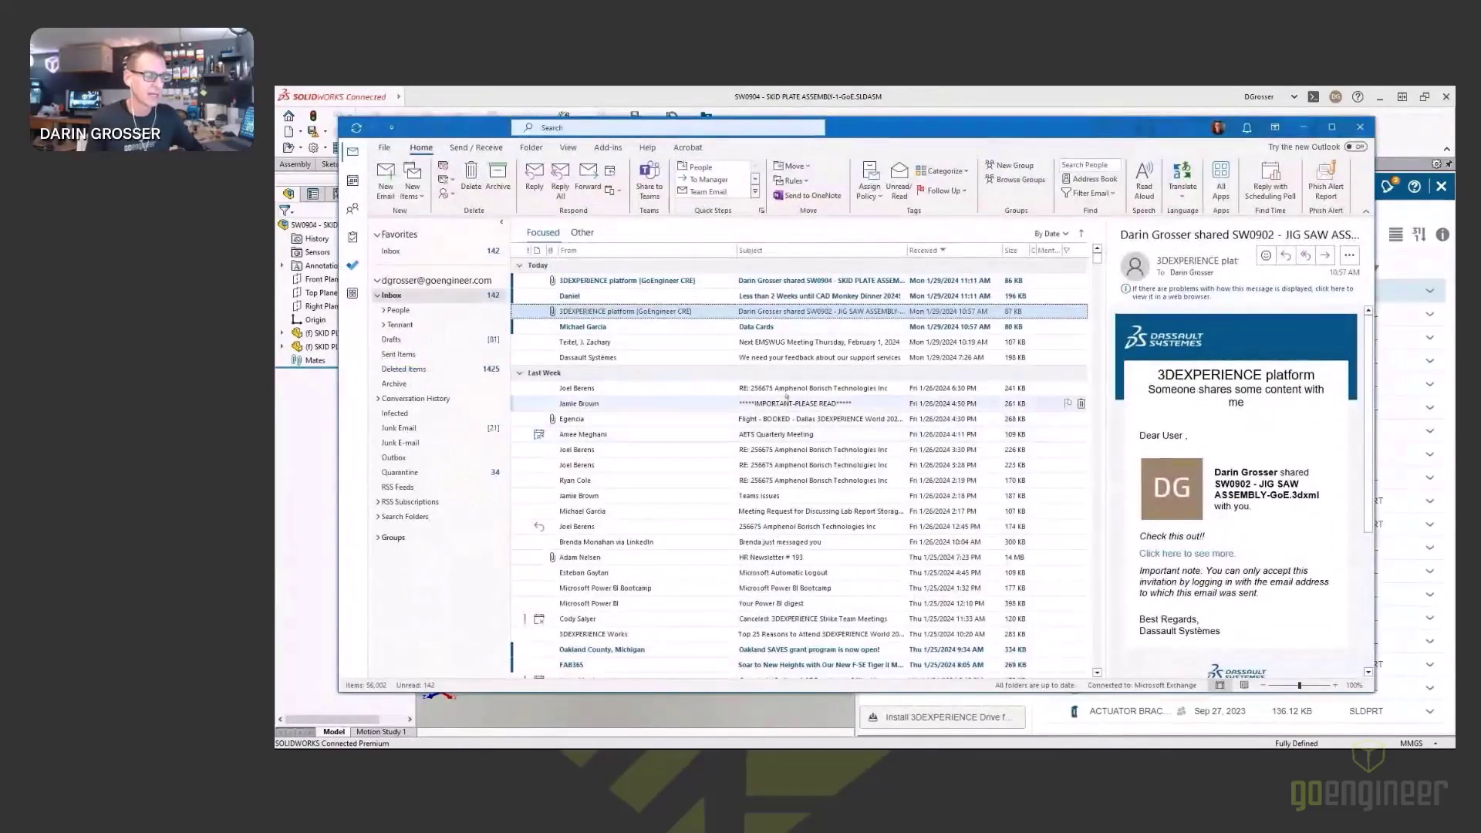
click(673, 283)
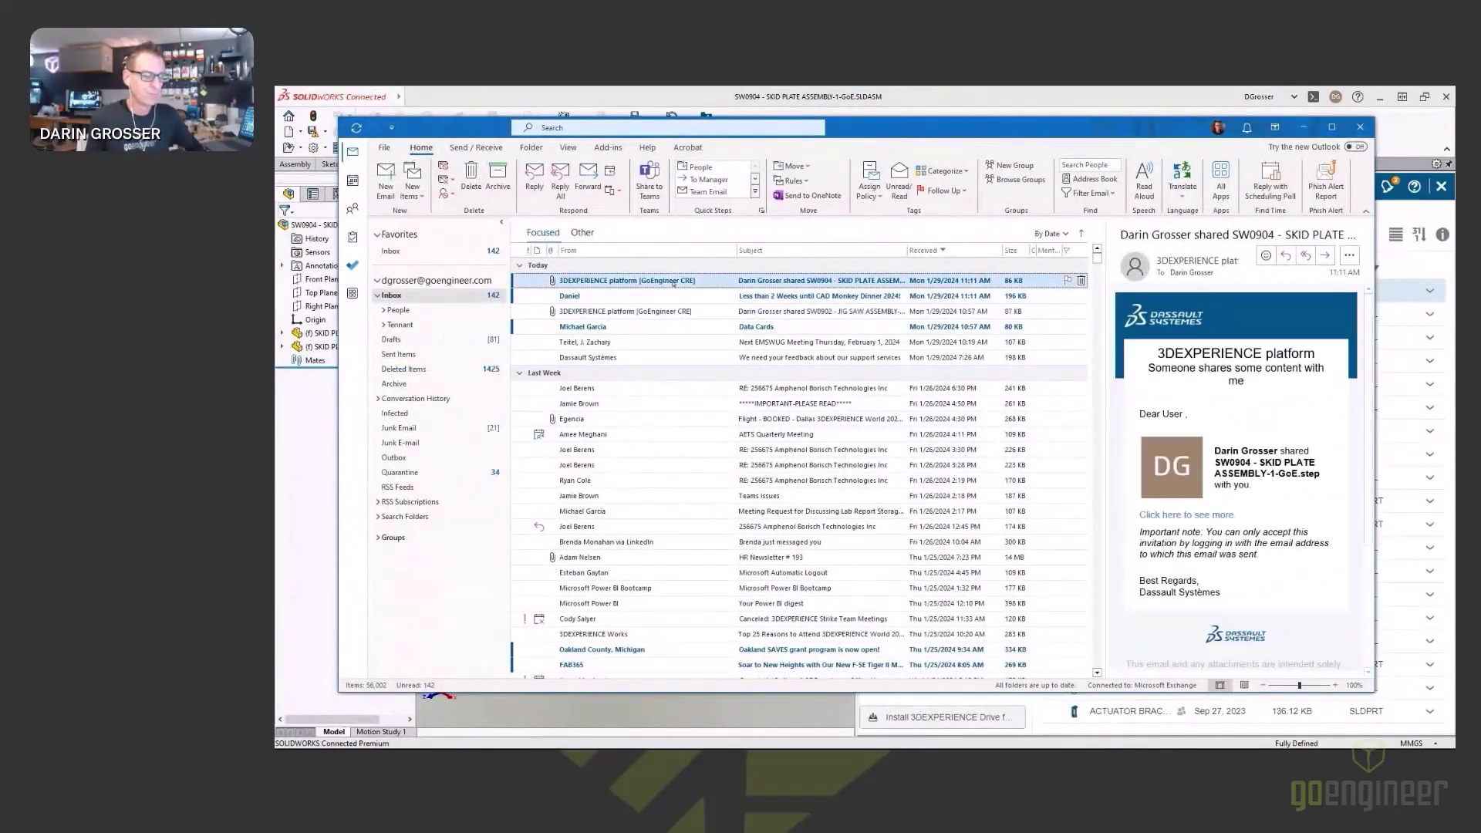
scroll(1275, 494, down, 1)
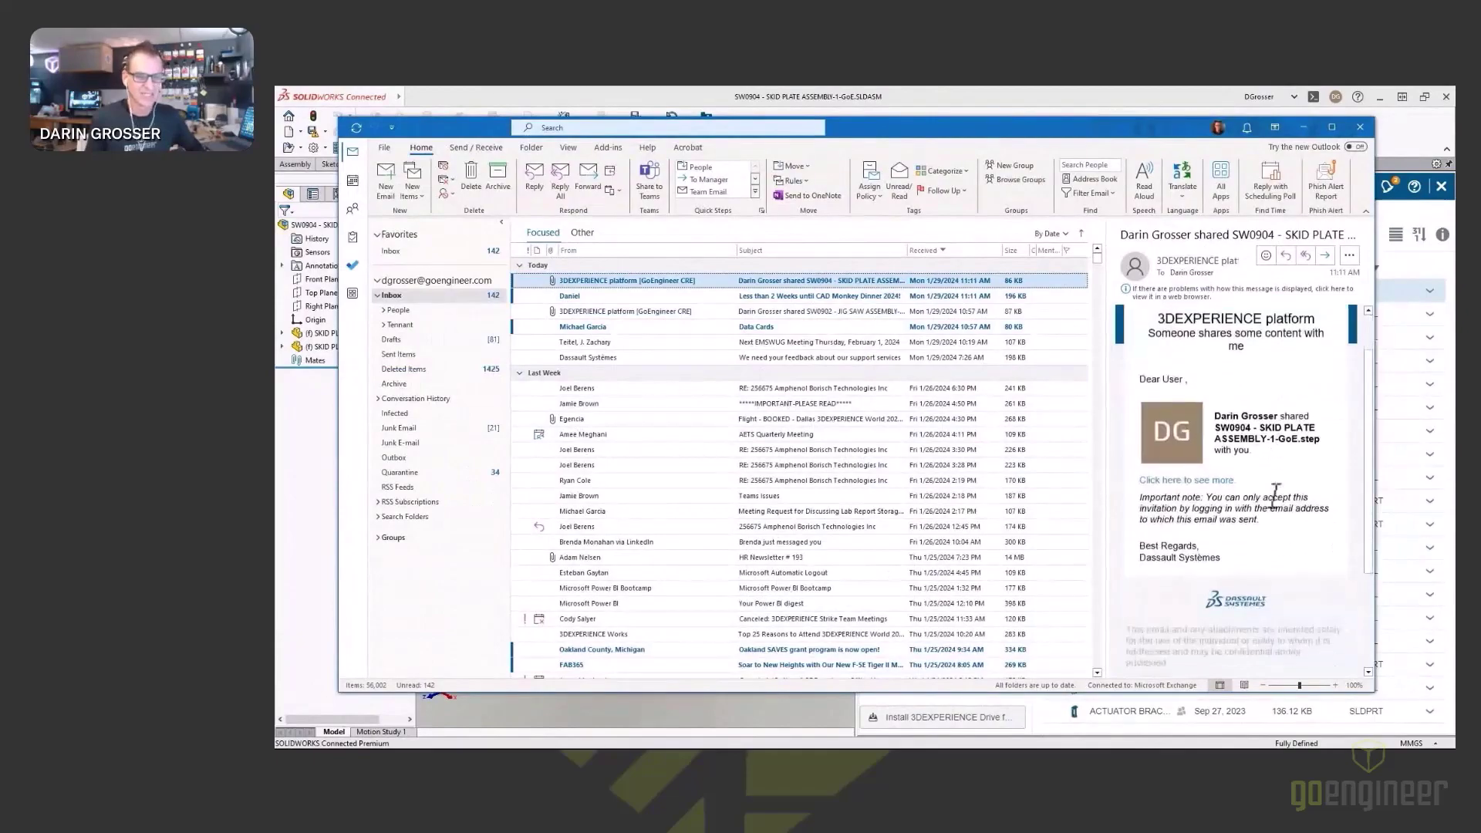
click(1205, 482)
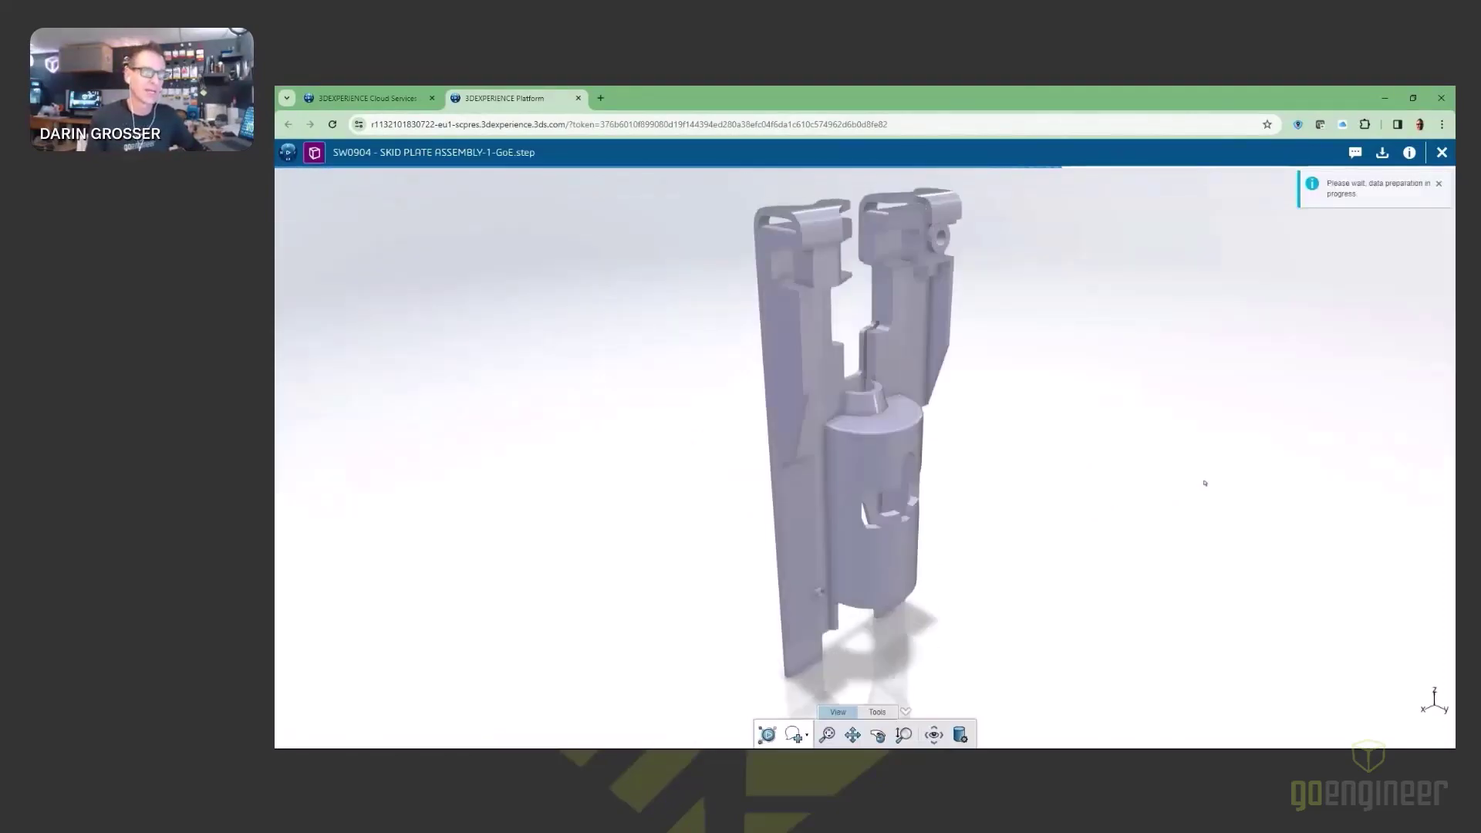
Step: Reposition the skid plate and start the Measure tool by picking a part face
middle_drag(1068, 512, 794, 522)
click(877, 711)
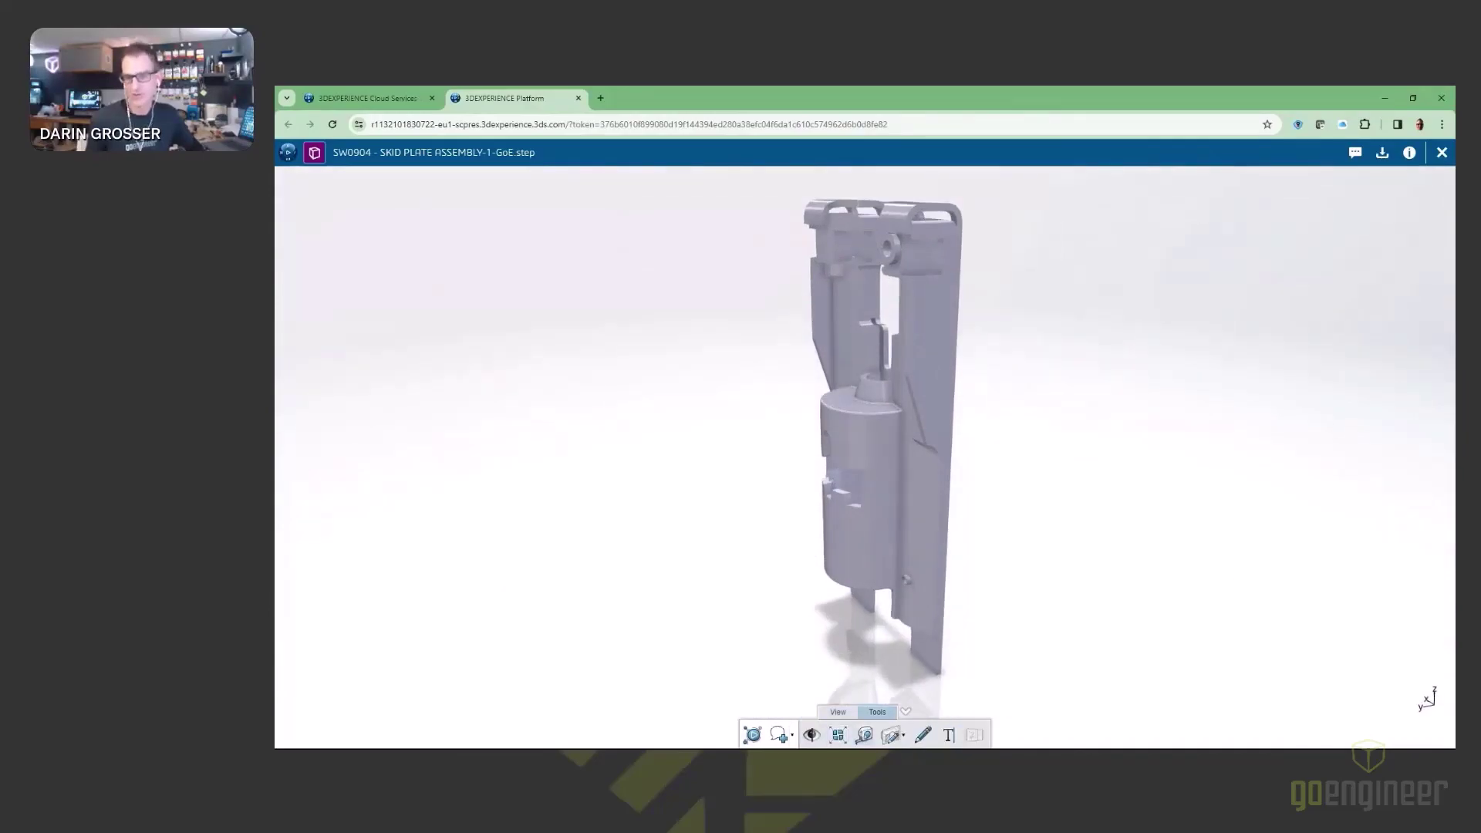
click(864, 735)
middle_drag(1002, 376, 1003, 455)
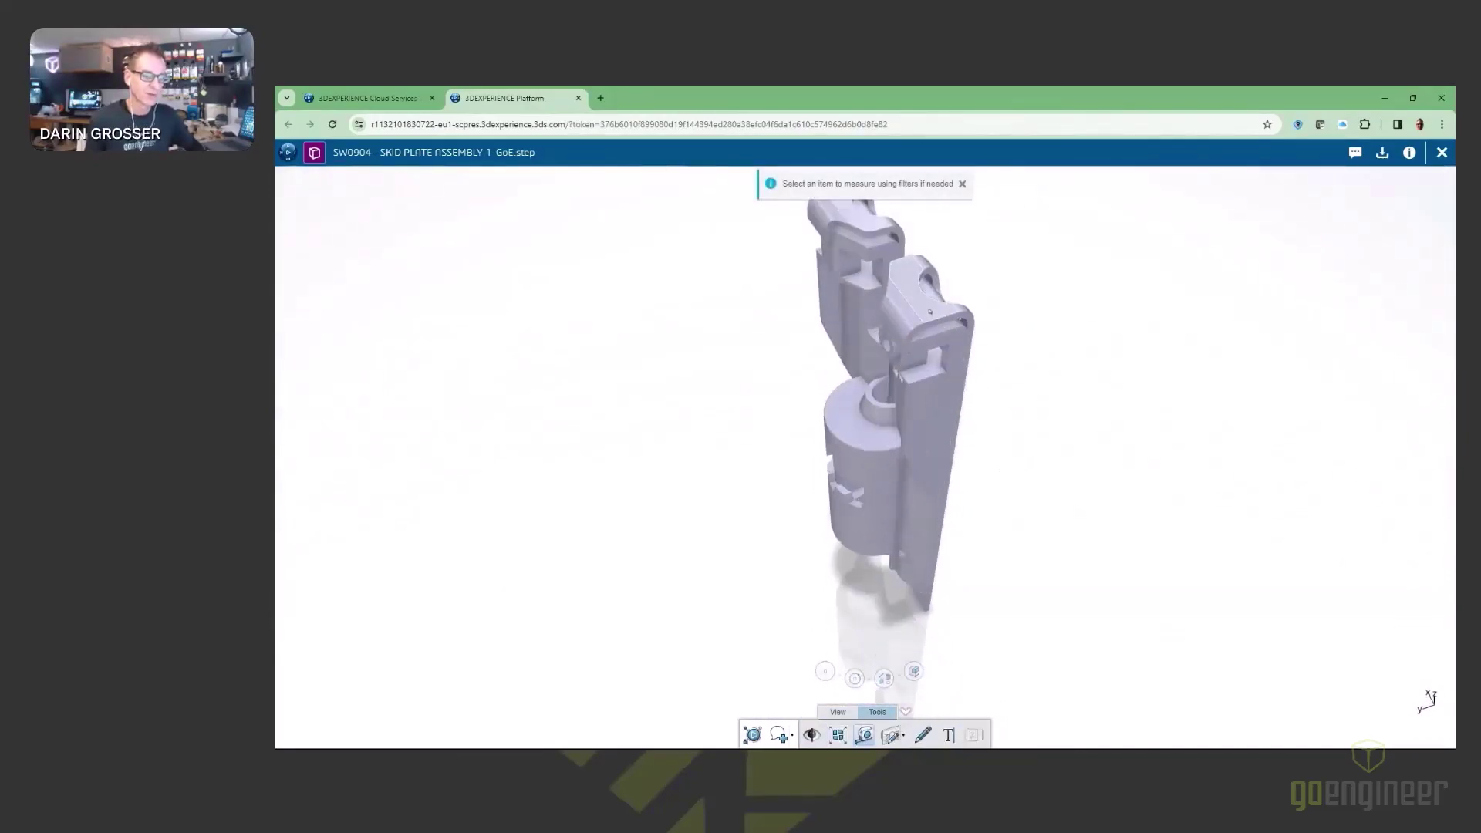
click(929, 298)
Step: Measure from the face to the curved clip's edge, getting 164.5mm, then return to PowerPoint
middle_drag(1032, 530, 949, 711)
scroll(949, 712, up, 4)
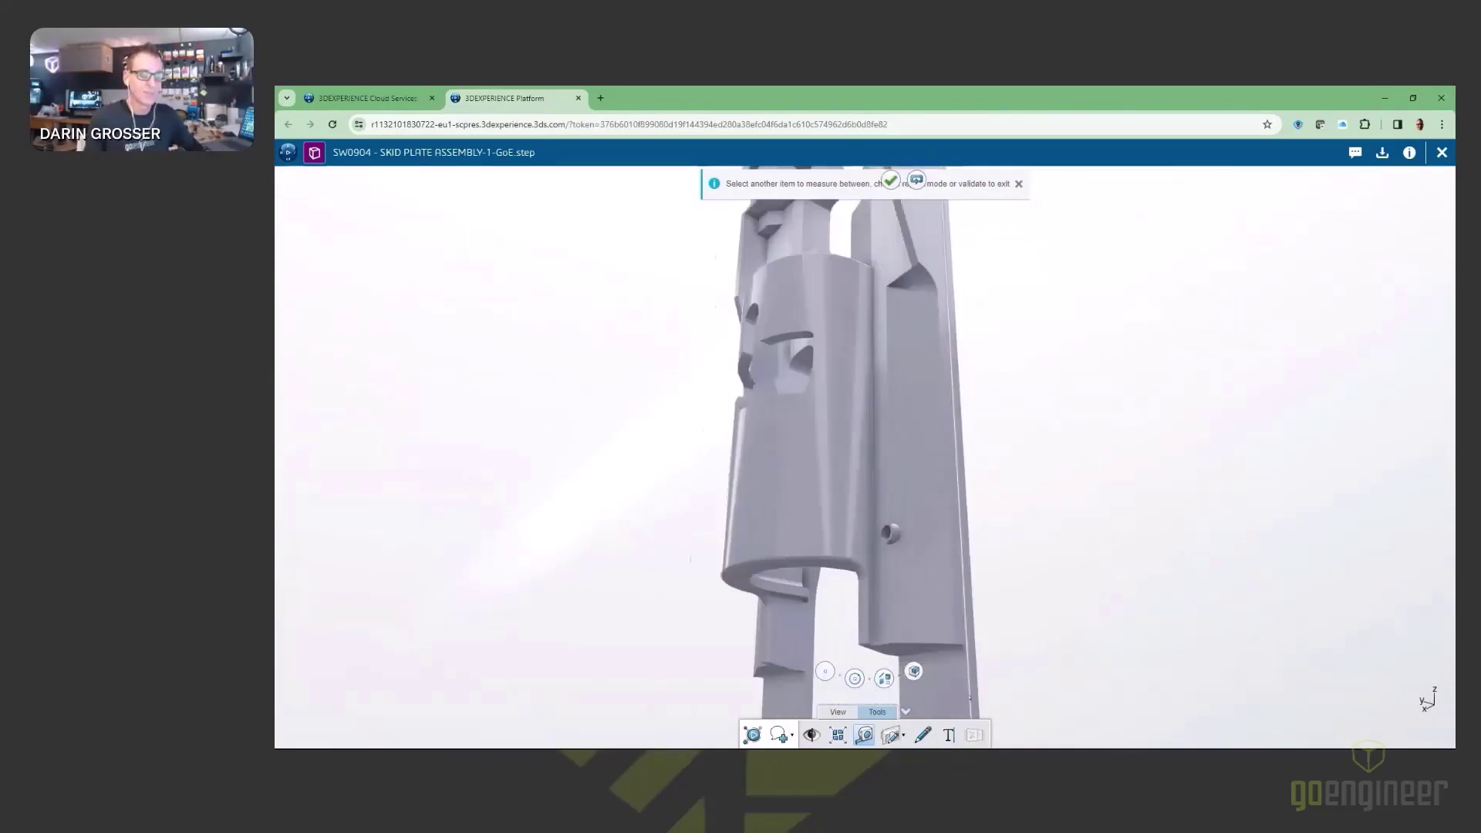
middle_drag(1062, 677, 995, 568)
click(995, 569)
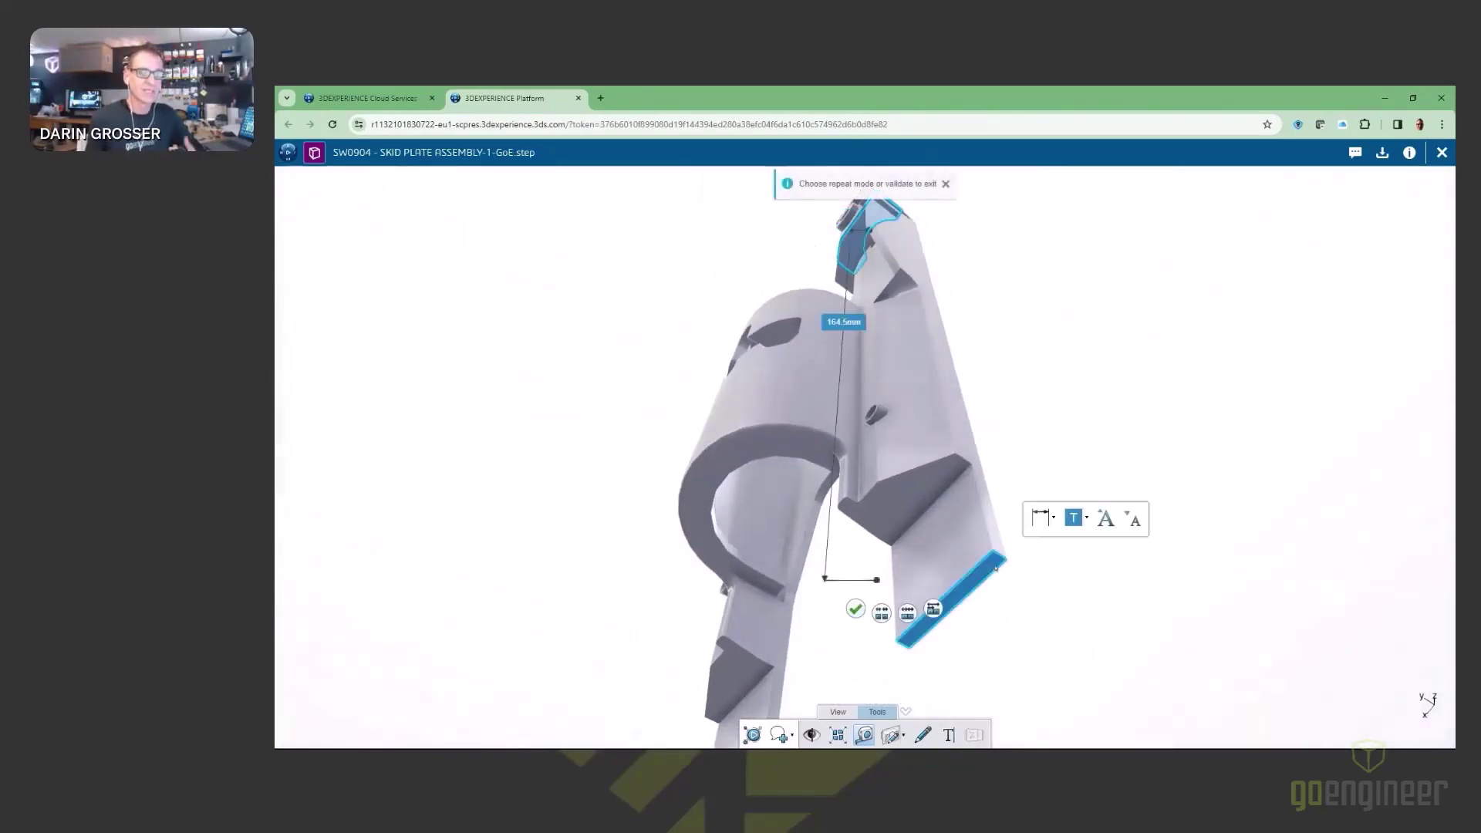
mouse_move(1009, 628)
middle_down()
mouse_move(1077, 638)
mouse_move(1086, 525)
middle_up()
click(1063, 614)
scroll(1069, 621, down, 3)
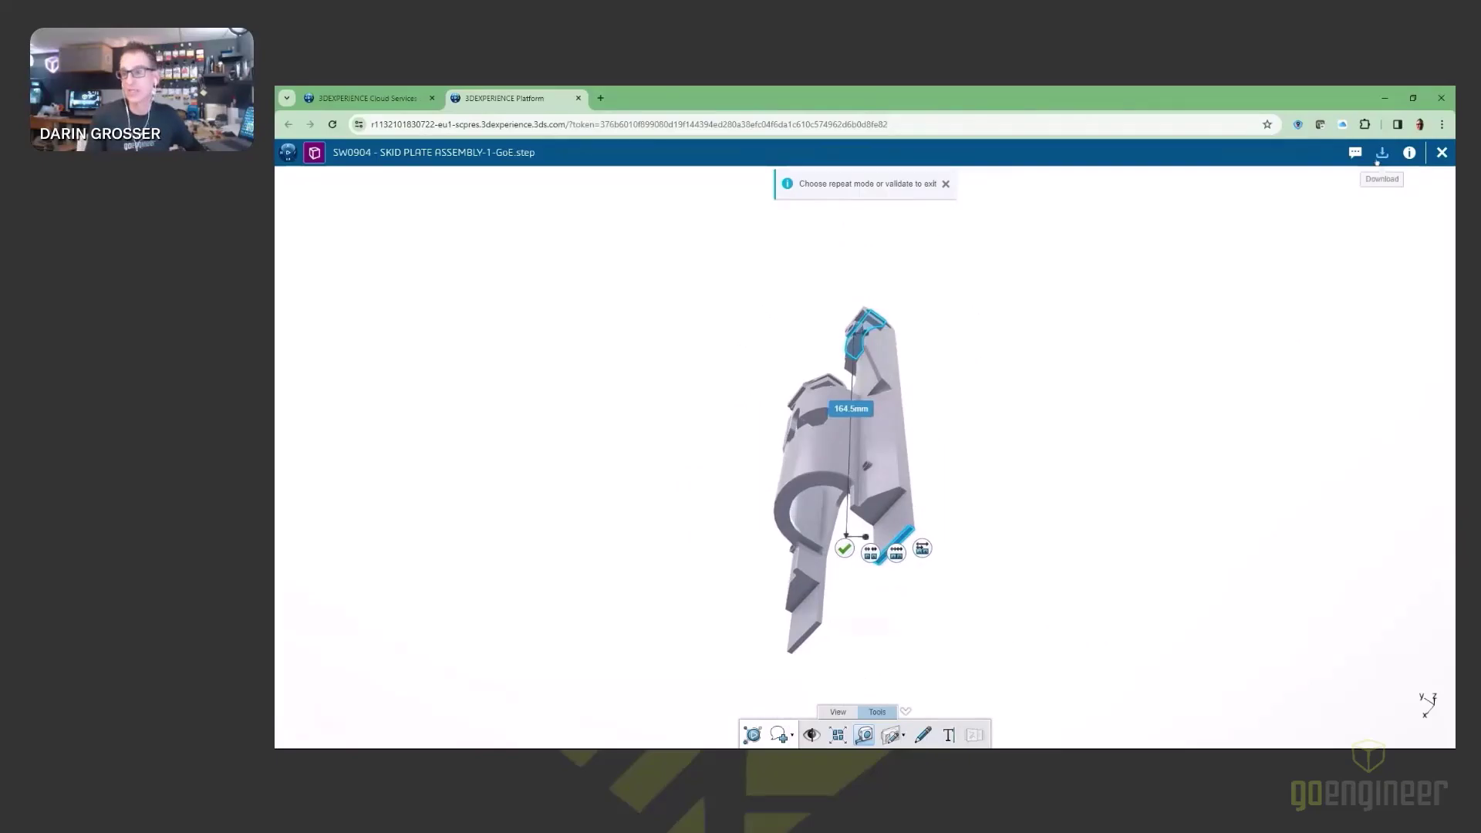
key(alt+Tab)
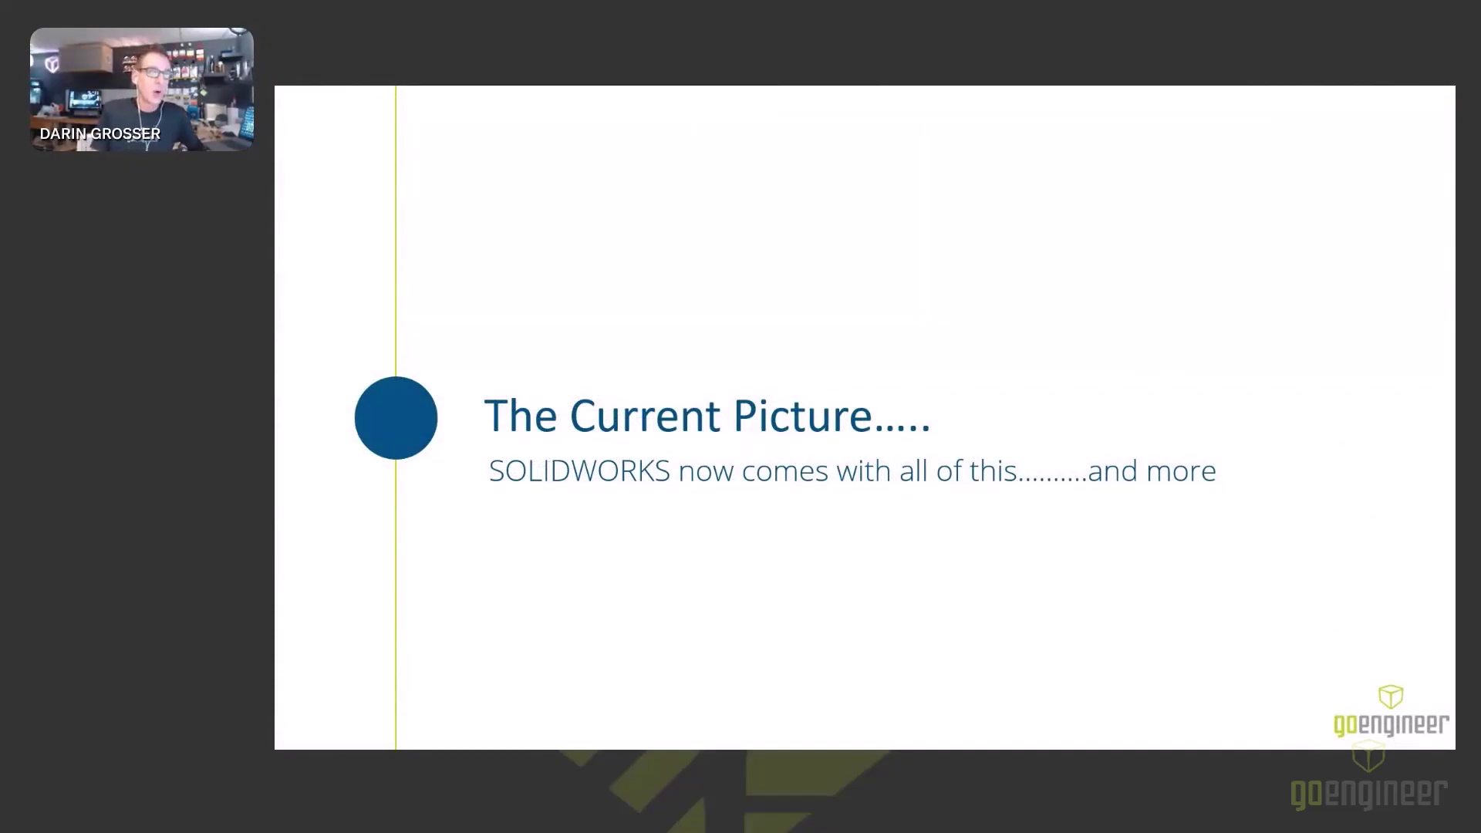
Step: Advance to the 'SOLIDWORKS 2024 now includes Cloud Services' slide and reveal its licenses bullet
key(Right)
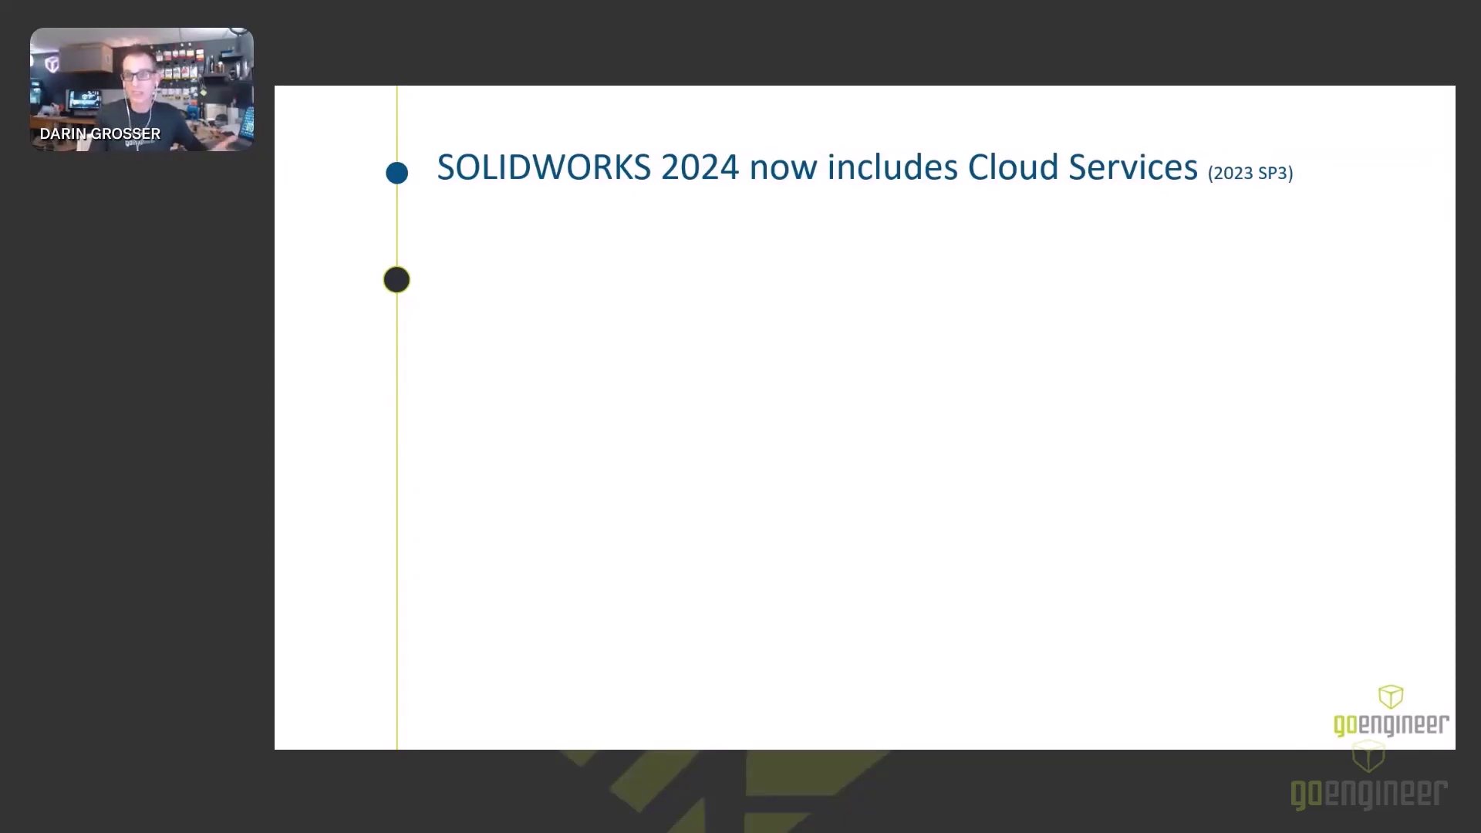
key(Right)
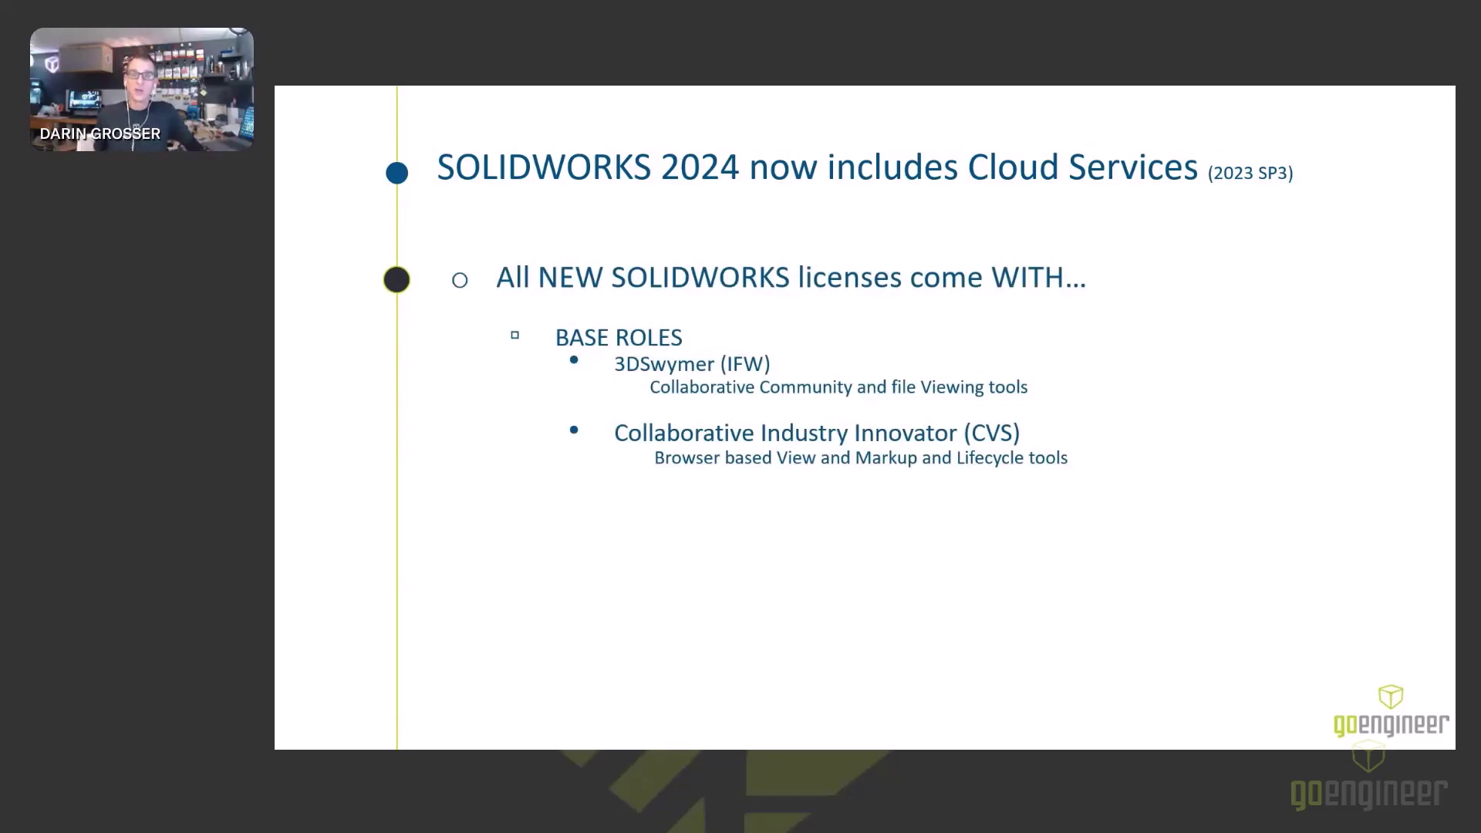
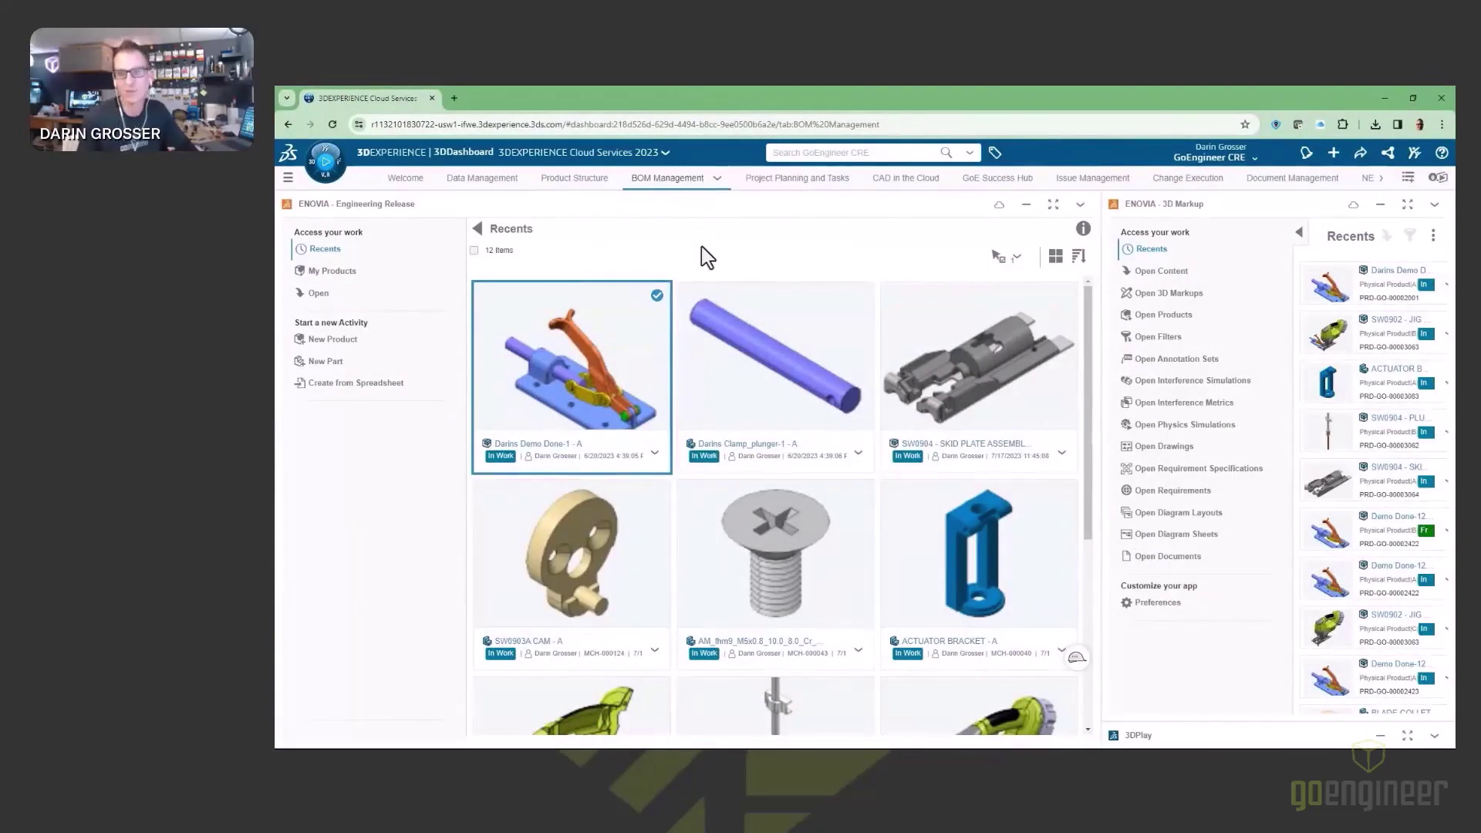
Step: Open the SW0902 JIG SAW ASSEMBLY C BOM in Engineering Release and scroll its 33 items
scroll(764, 395, down, 4)
drag(784, 589, 772, 391)
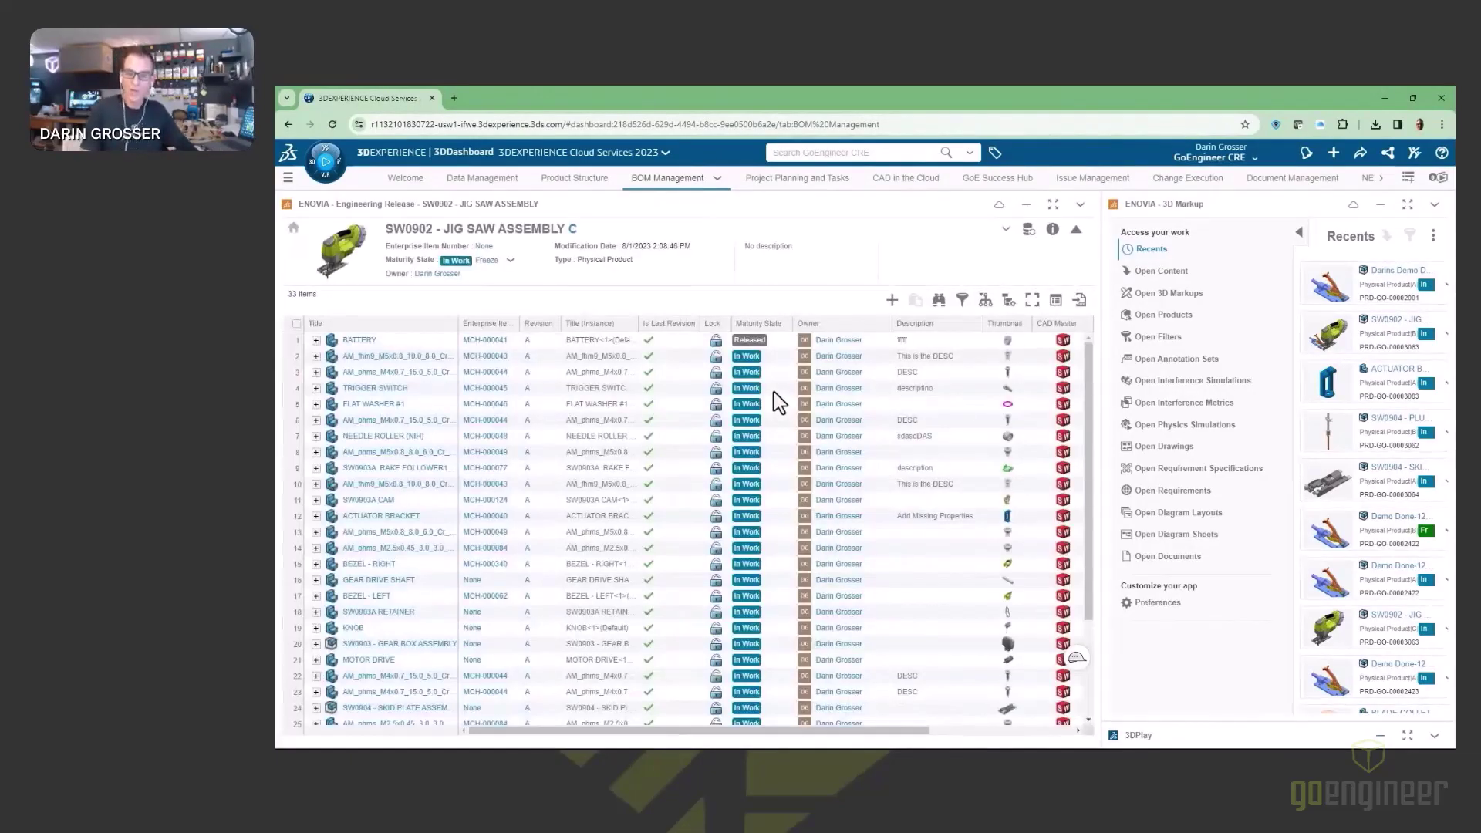
scroll(780, 402, down, 3)
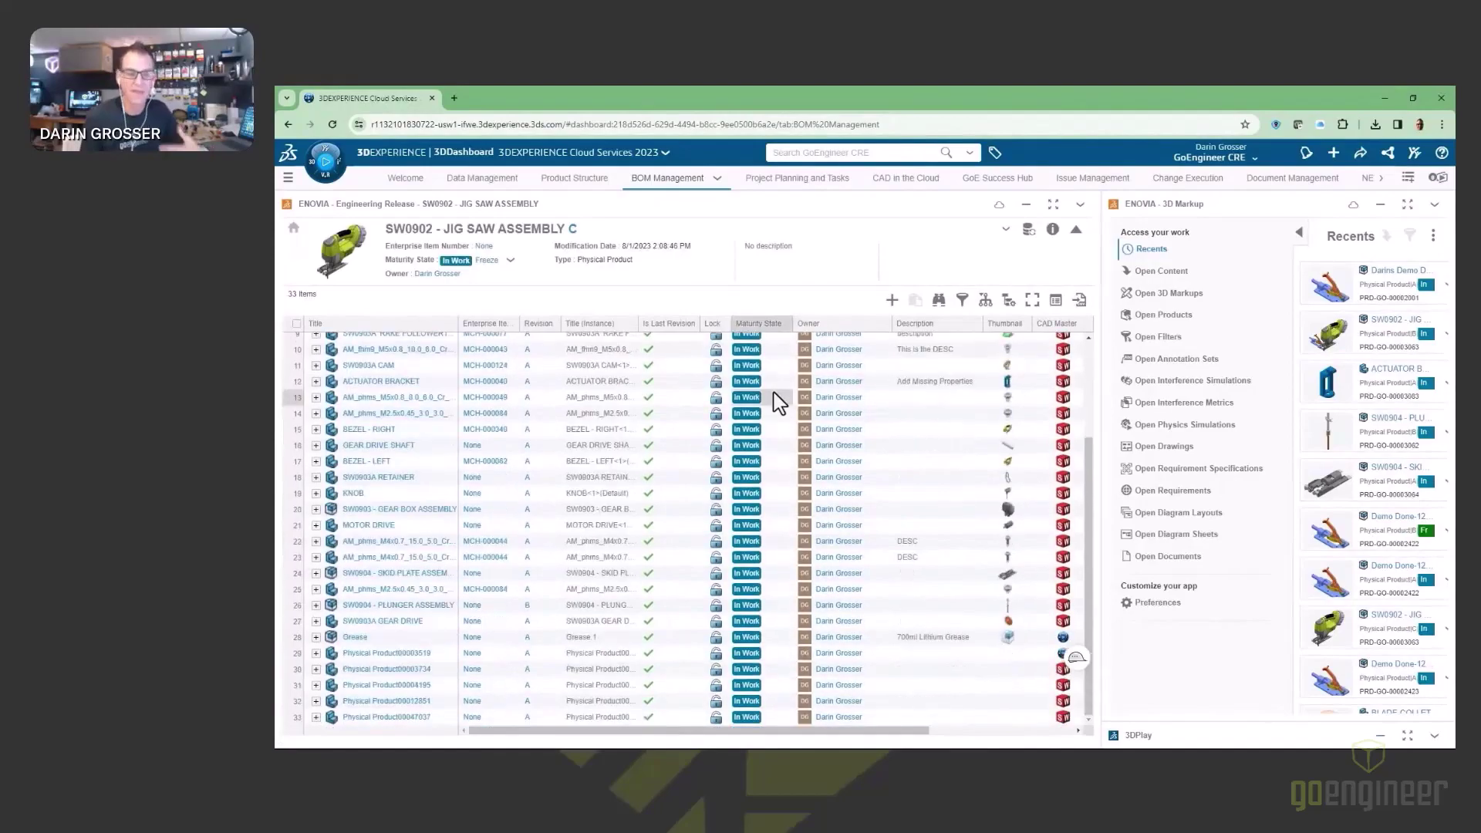
scroll(774, 467, up, 3)
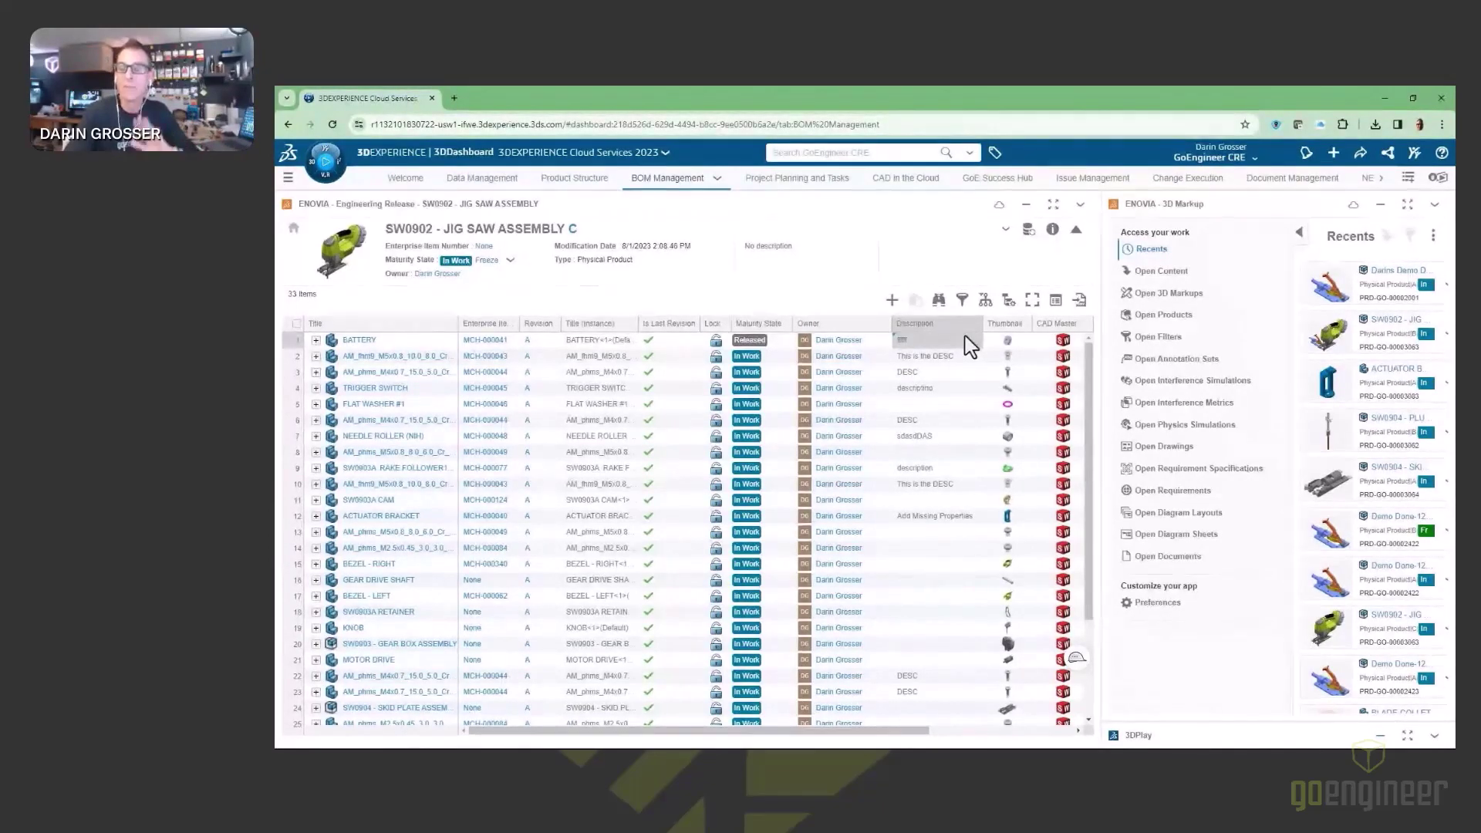
Step: Set the row 14 M2.5 screw's description to 'Adding any missing Properties'
double_click(914, 549)
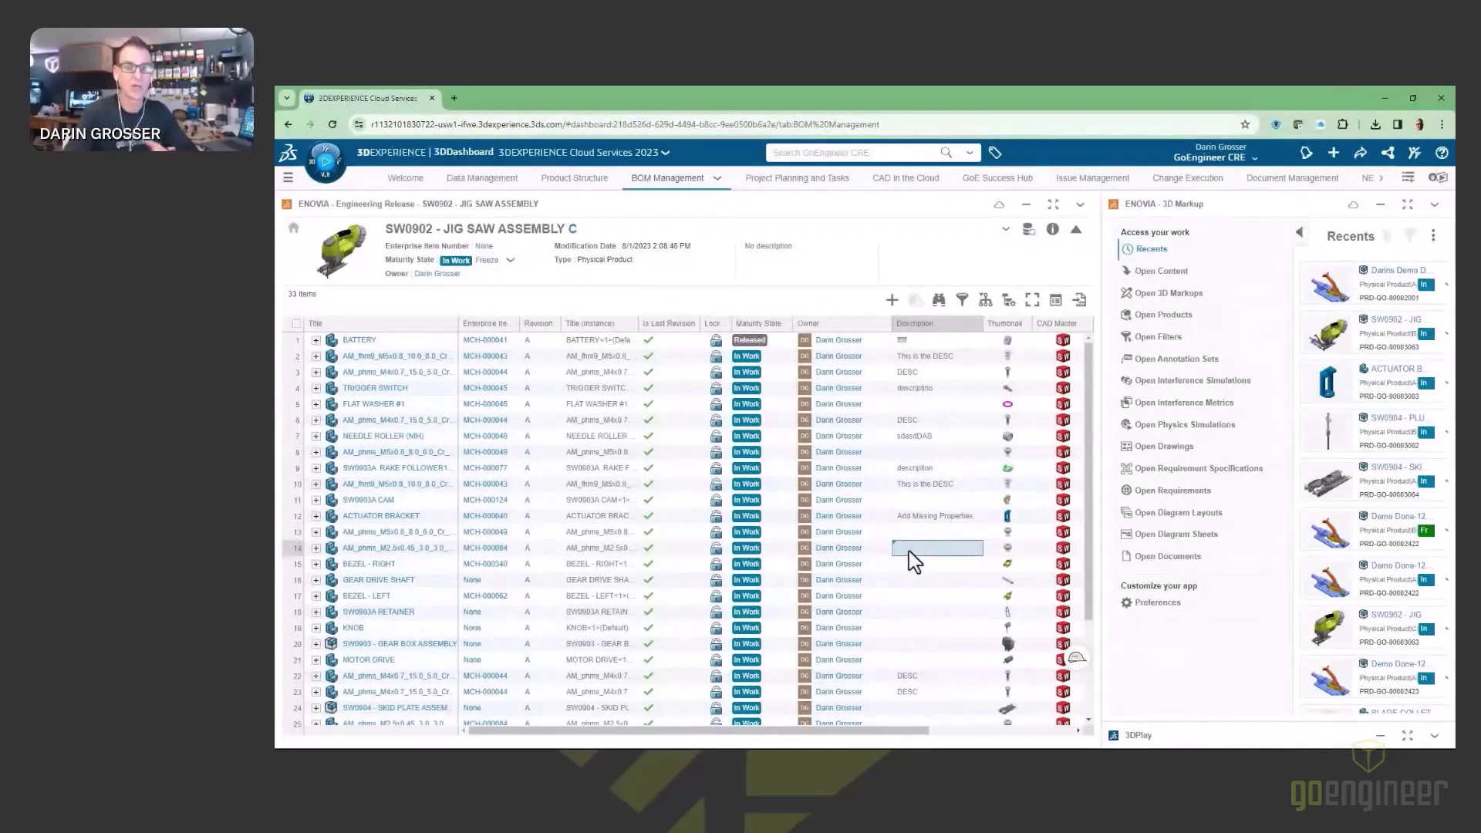
click(915, 551)
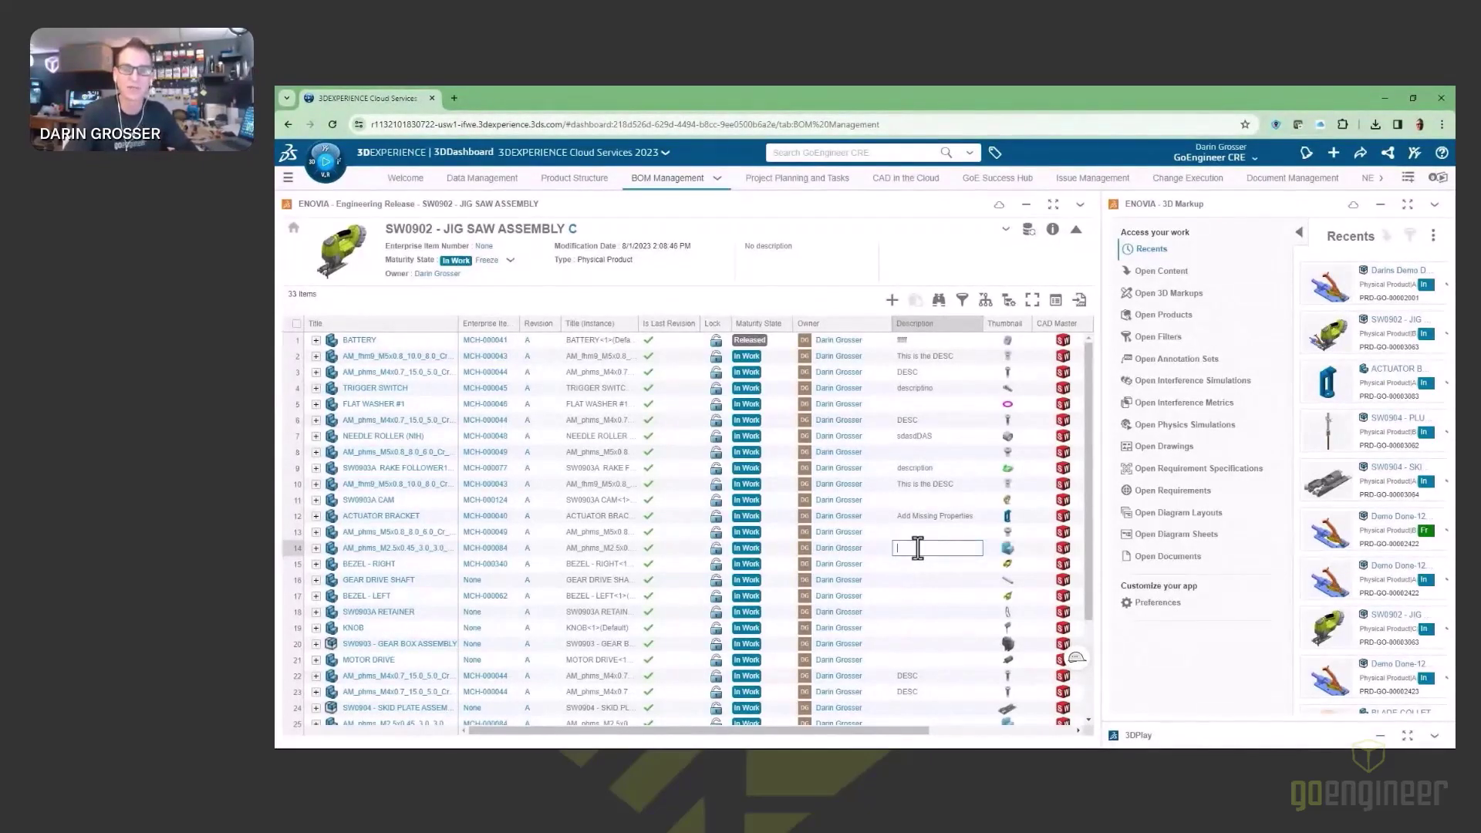
text(Adding any missing Properties)
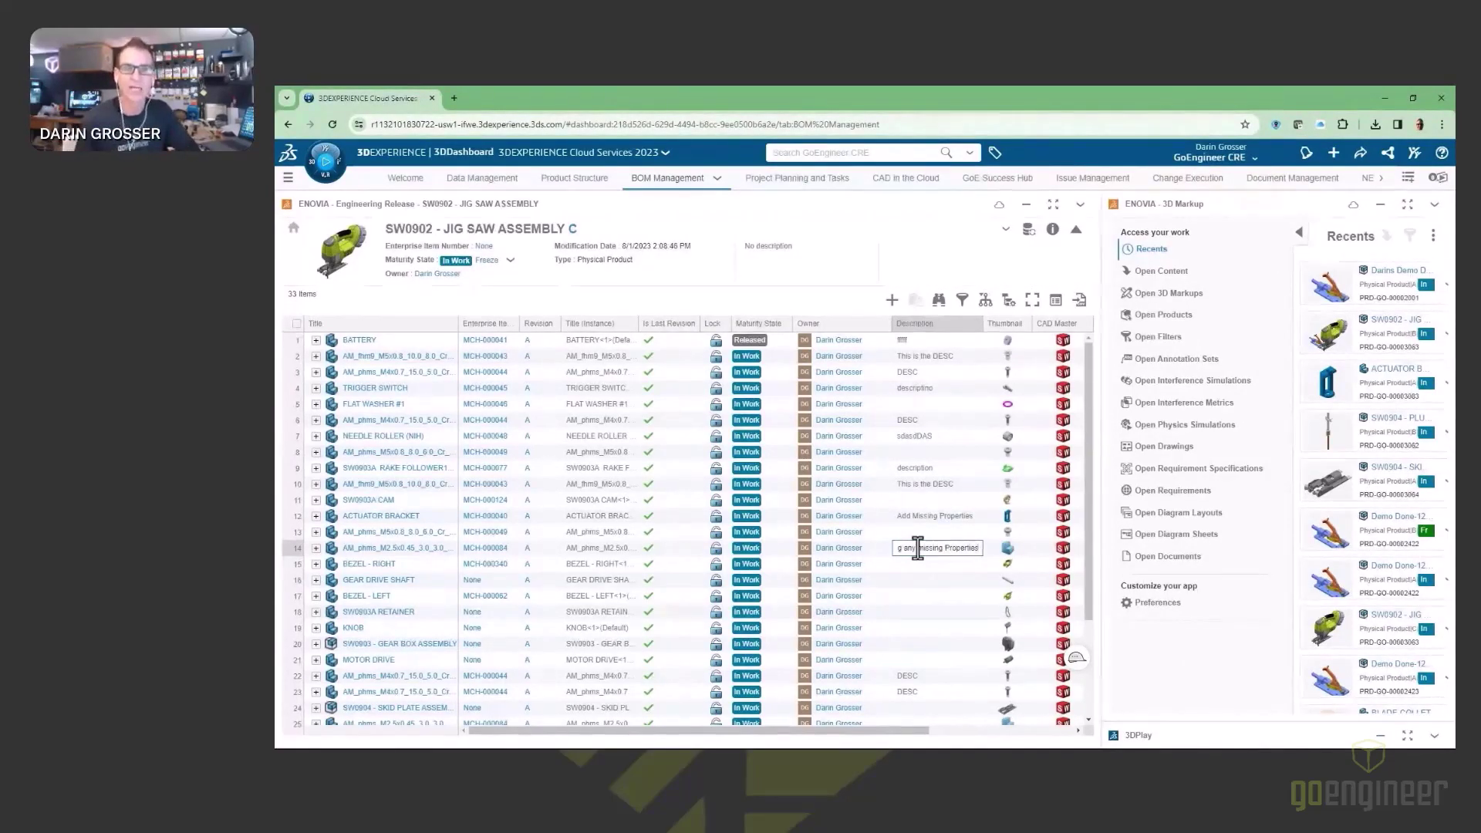
key(Return)
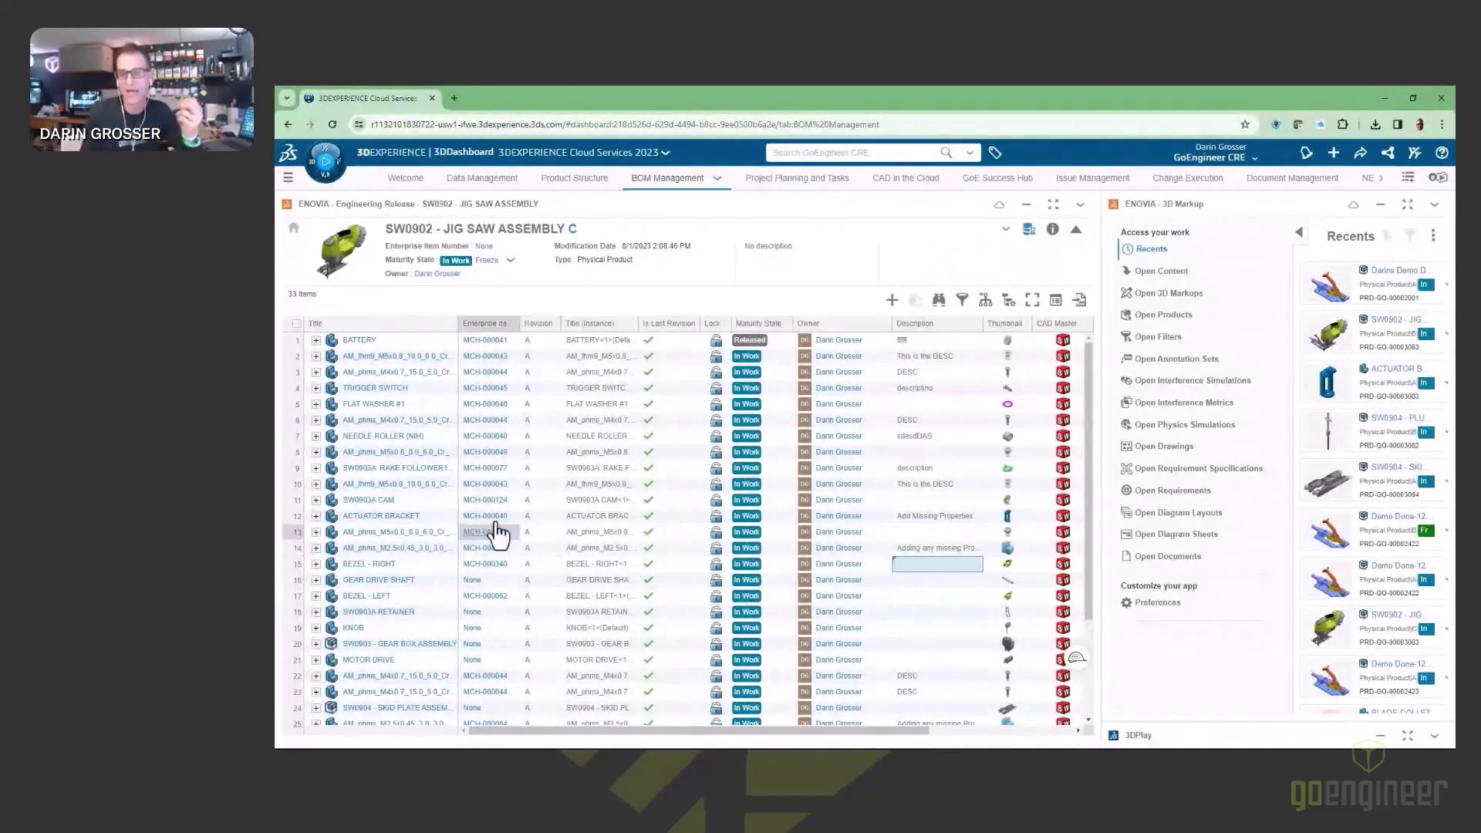
Step: Request a new enterprise item number for KNOB and apply MCH-000341 using the default formula
scroll(498, 552, down, 2)
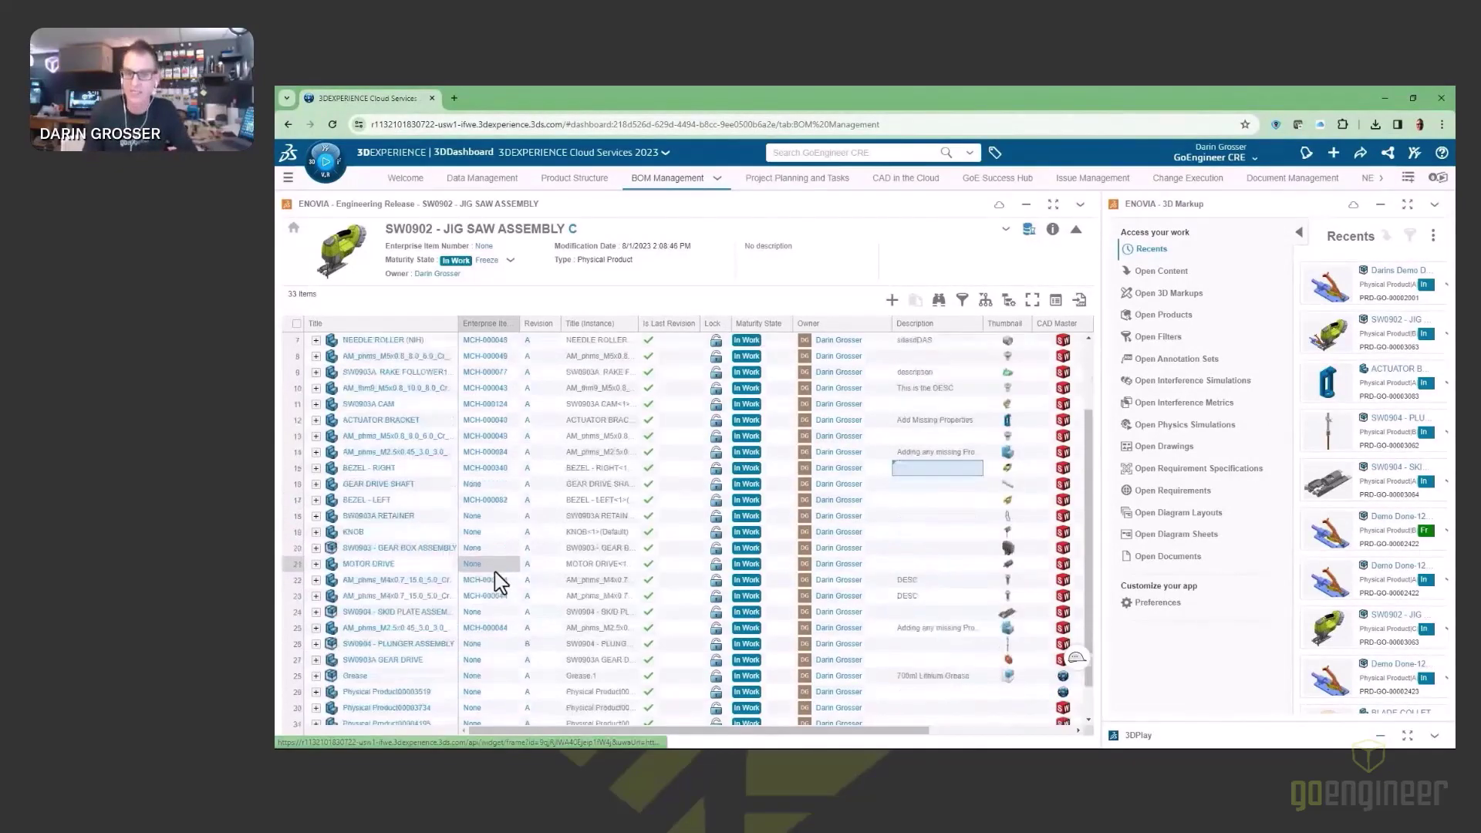
click(470, 534)
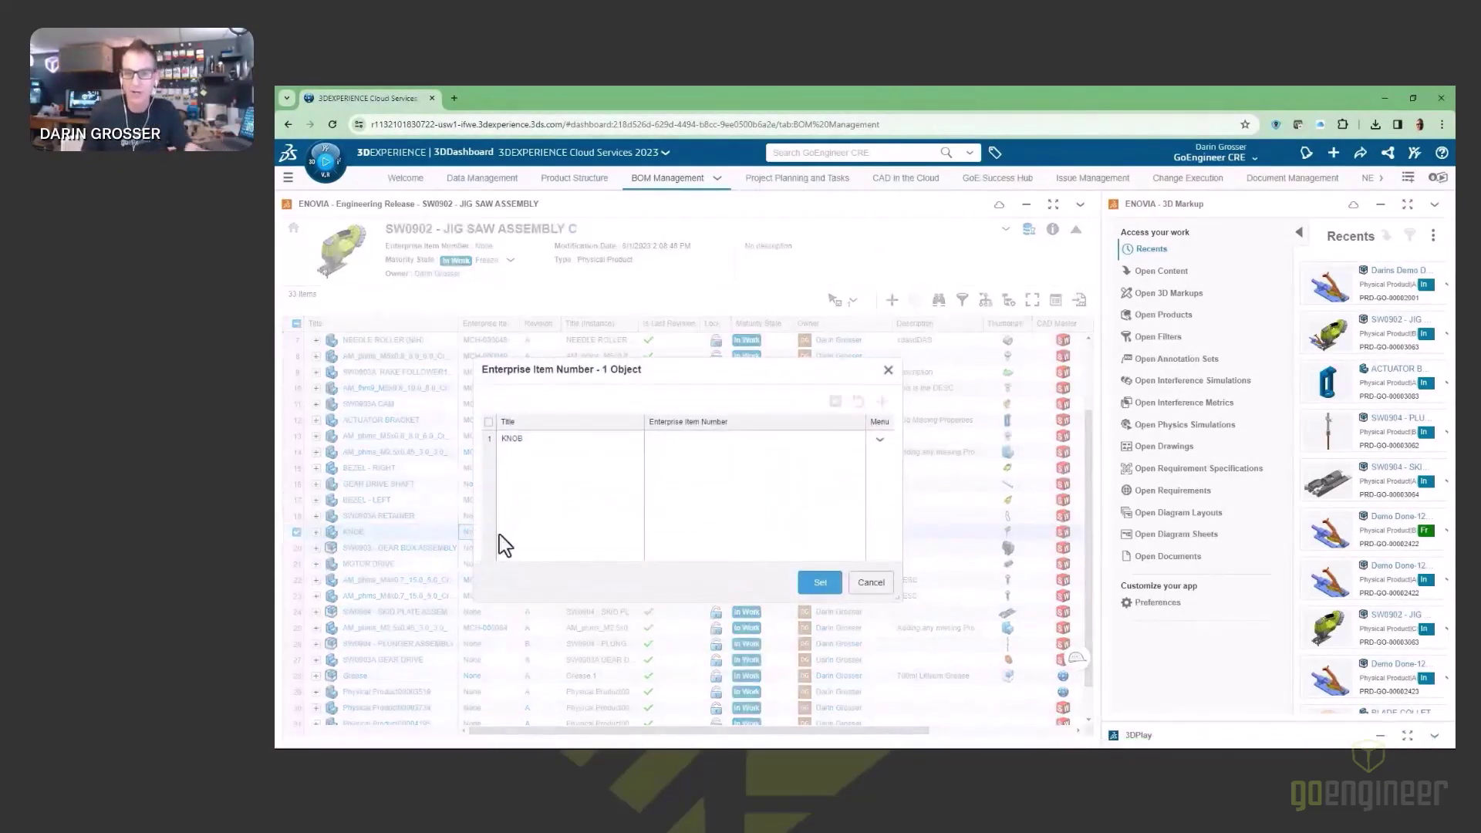
click(879, 439)
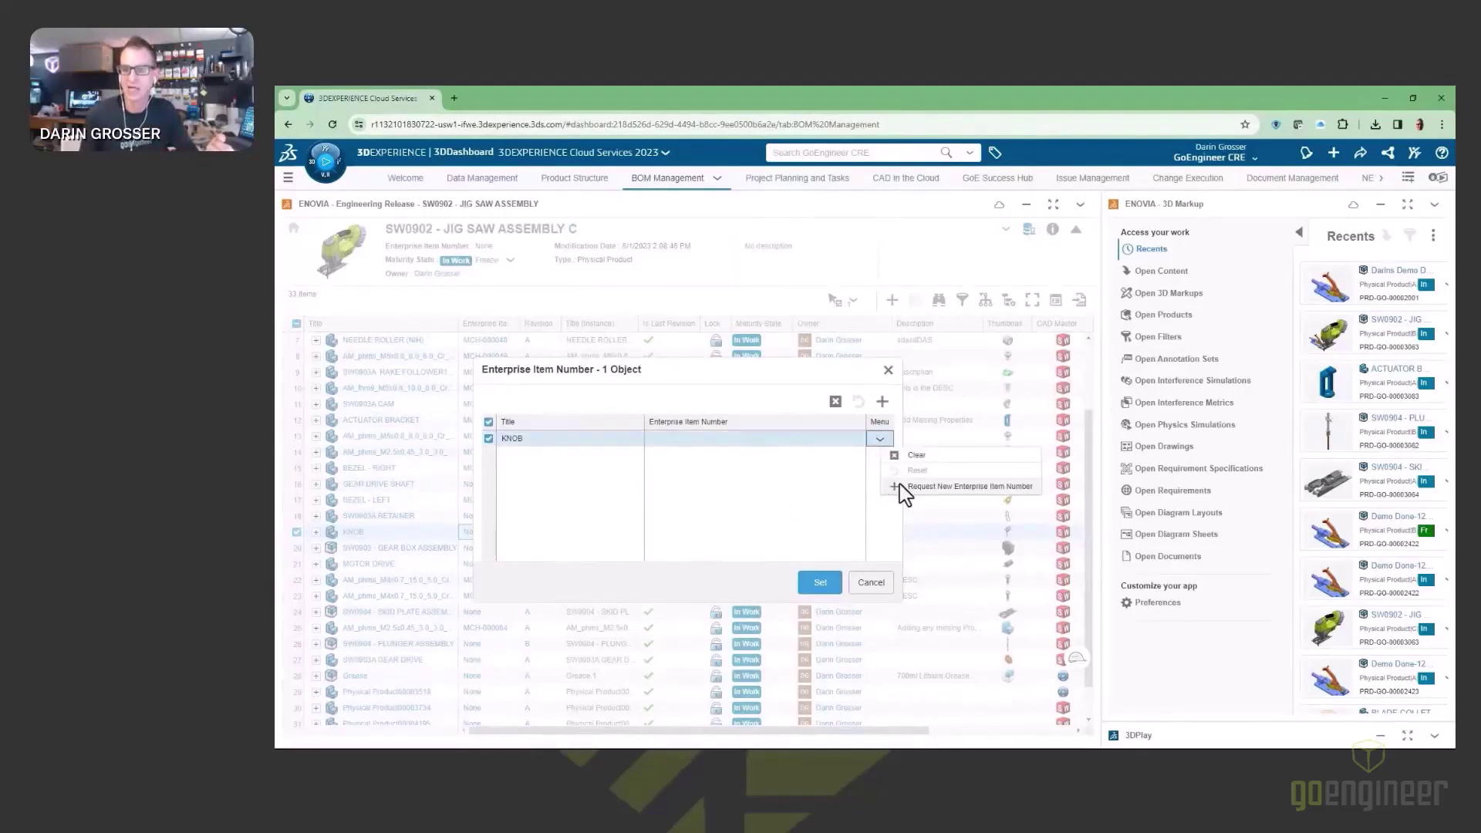
click(901, 486)
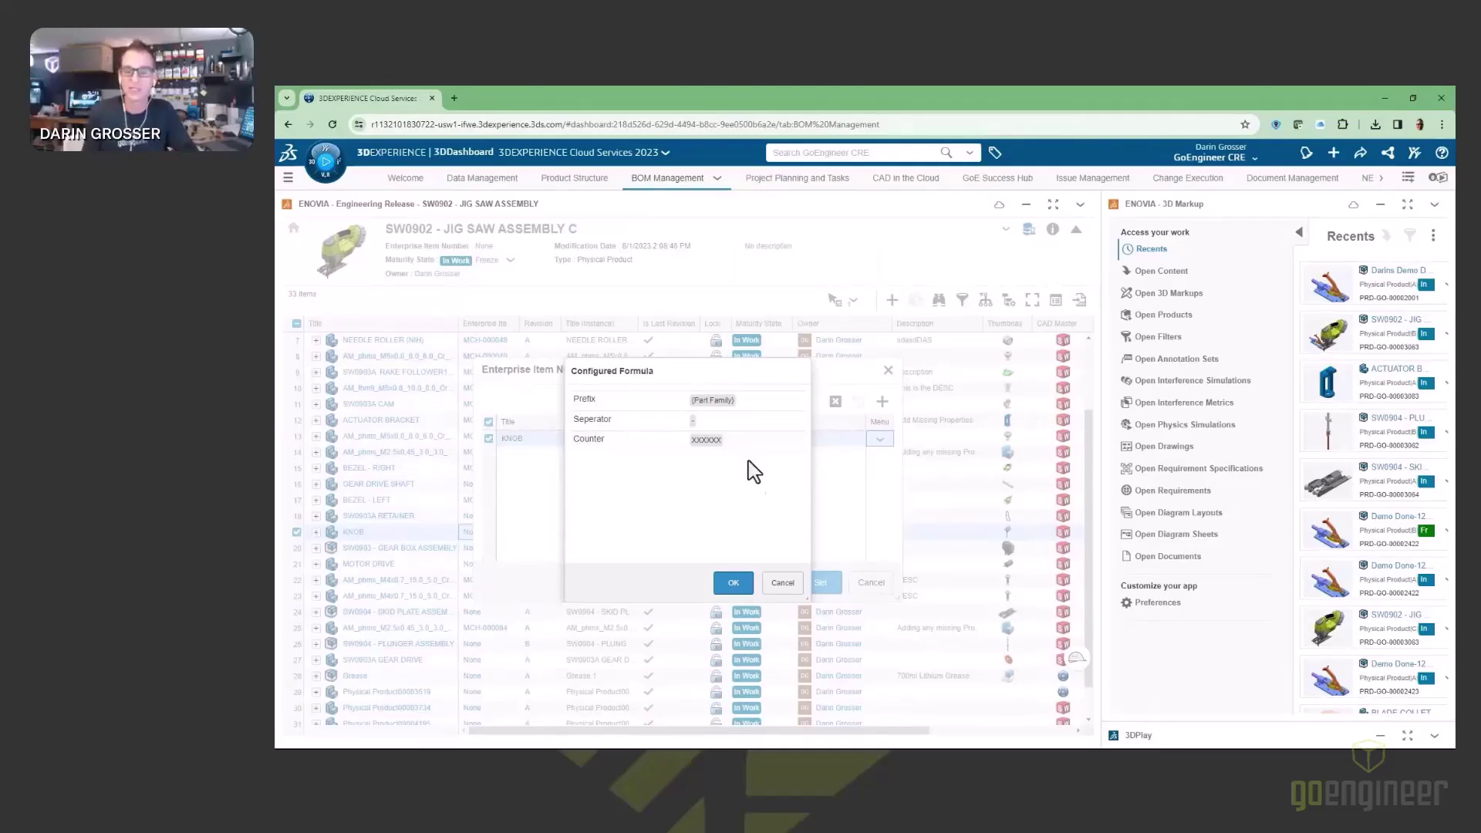
click(733, 584)
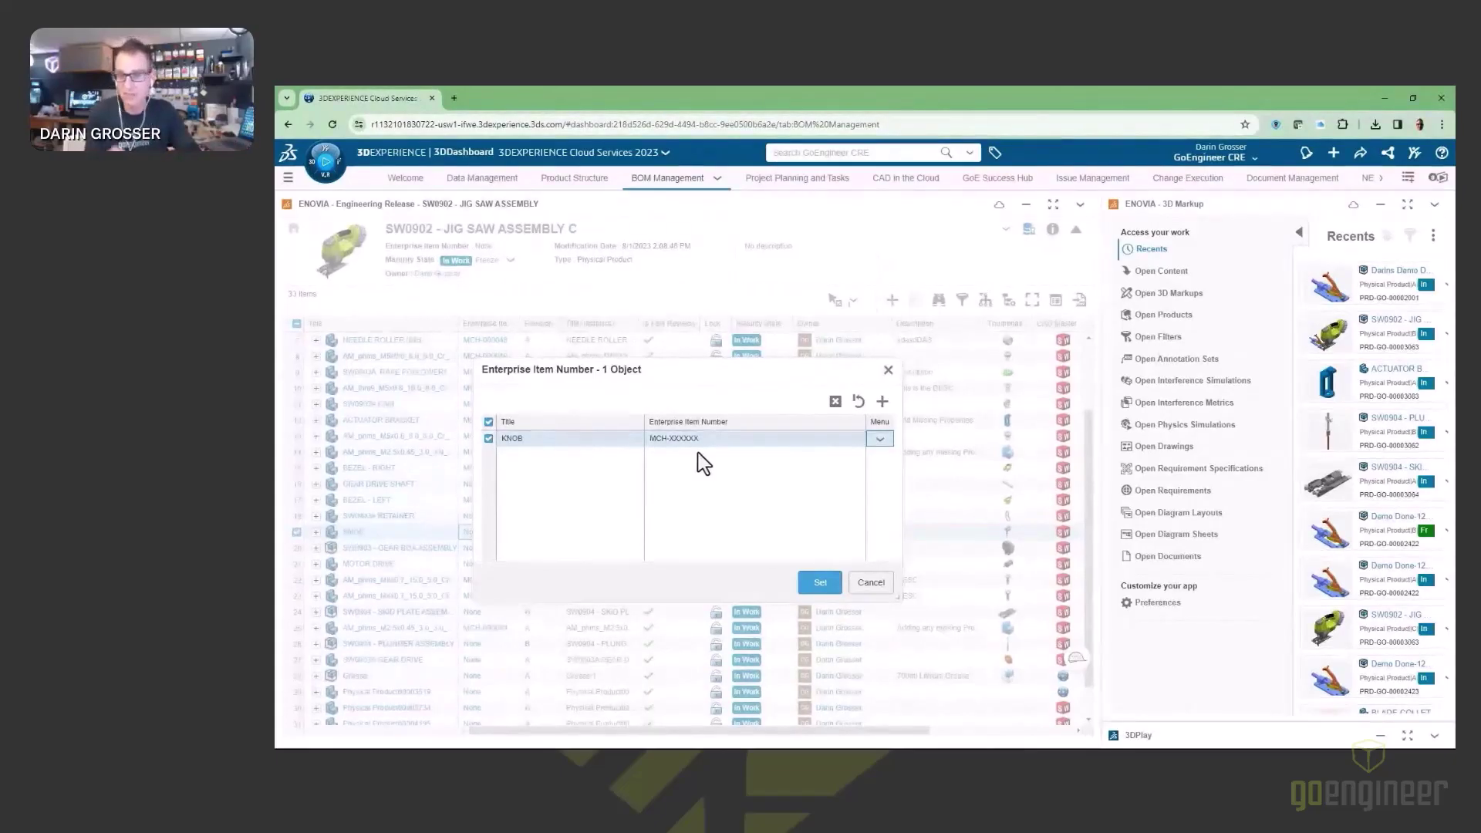
click(821, 585)
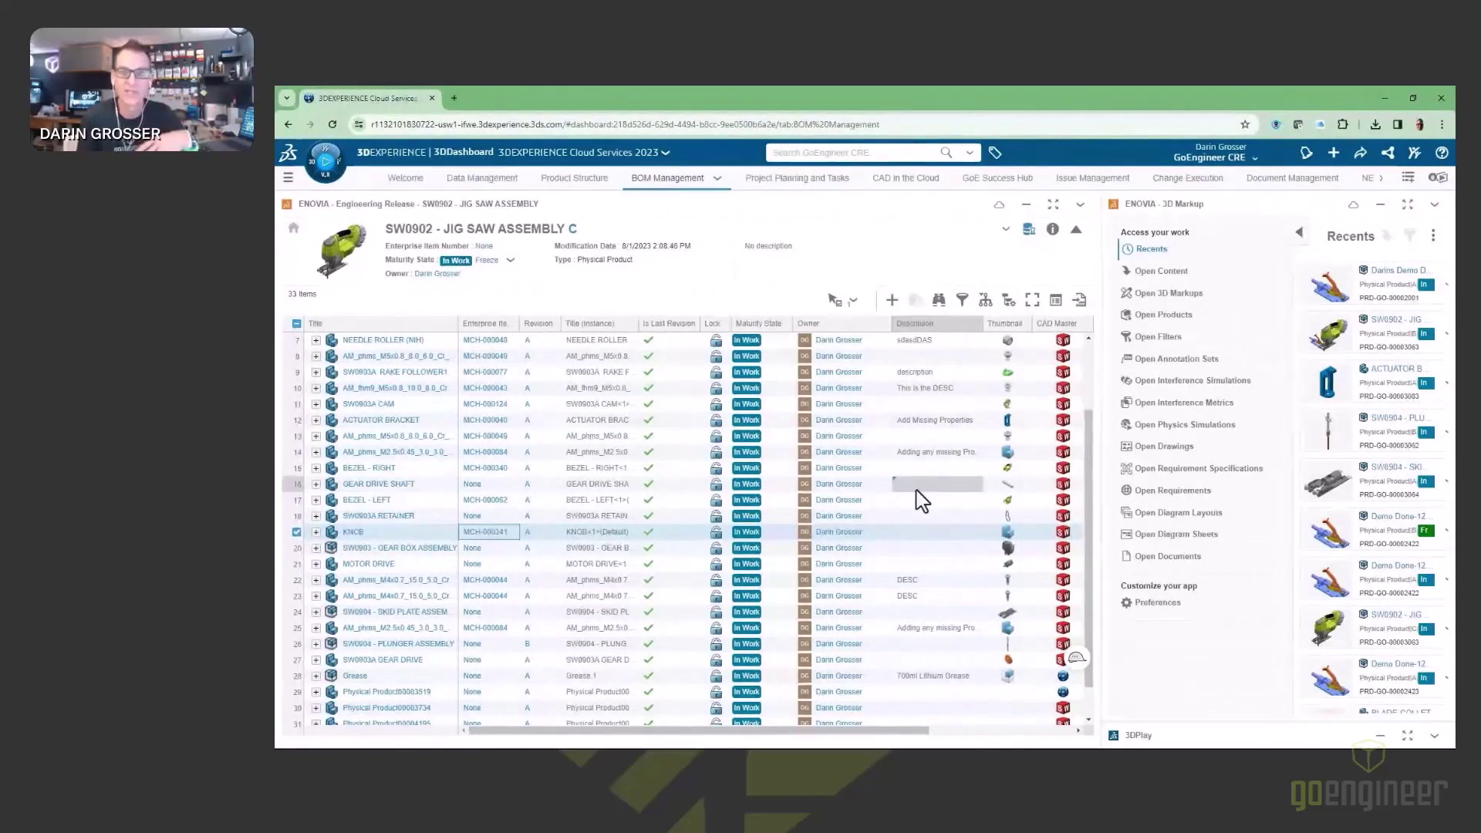
Step: Load the jig saw assembly into 3D Markup, orbit it, and pick the right and left bezels
drag(343, 261, 1325, 377)
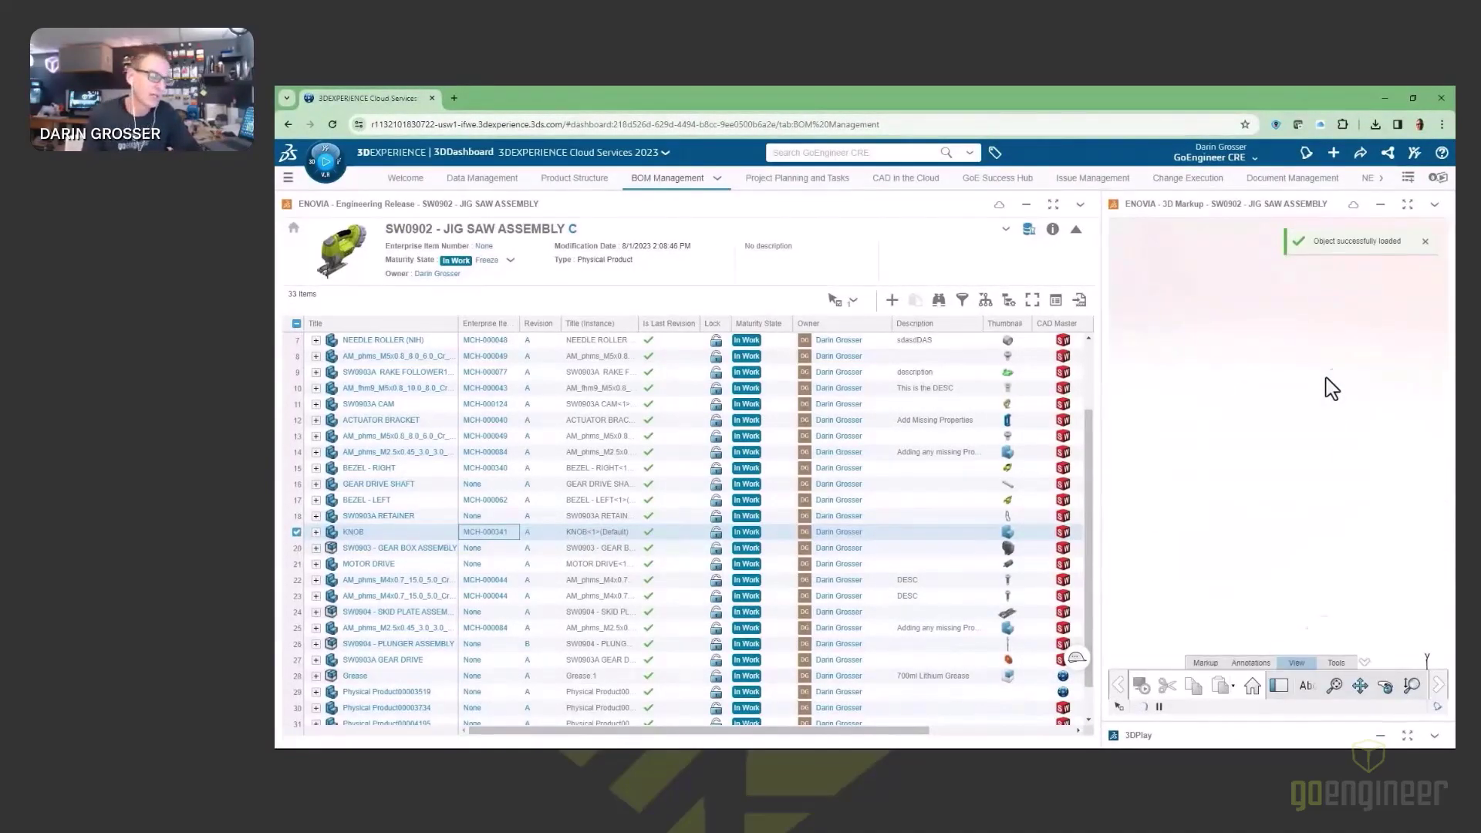
drag(1227, 370, 1238, 417)
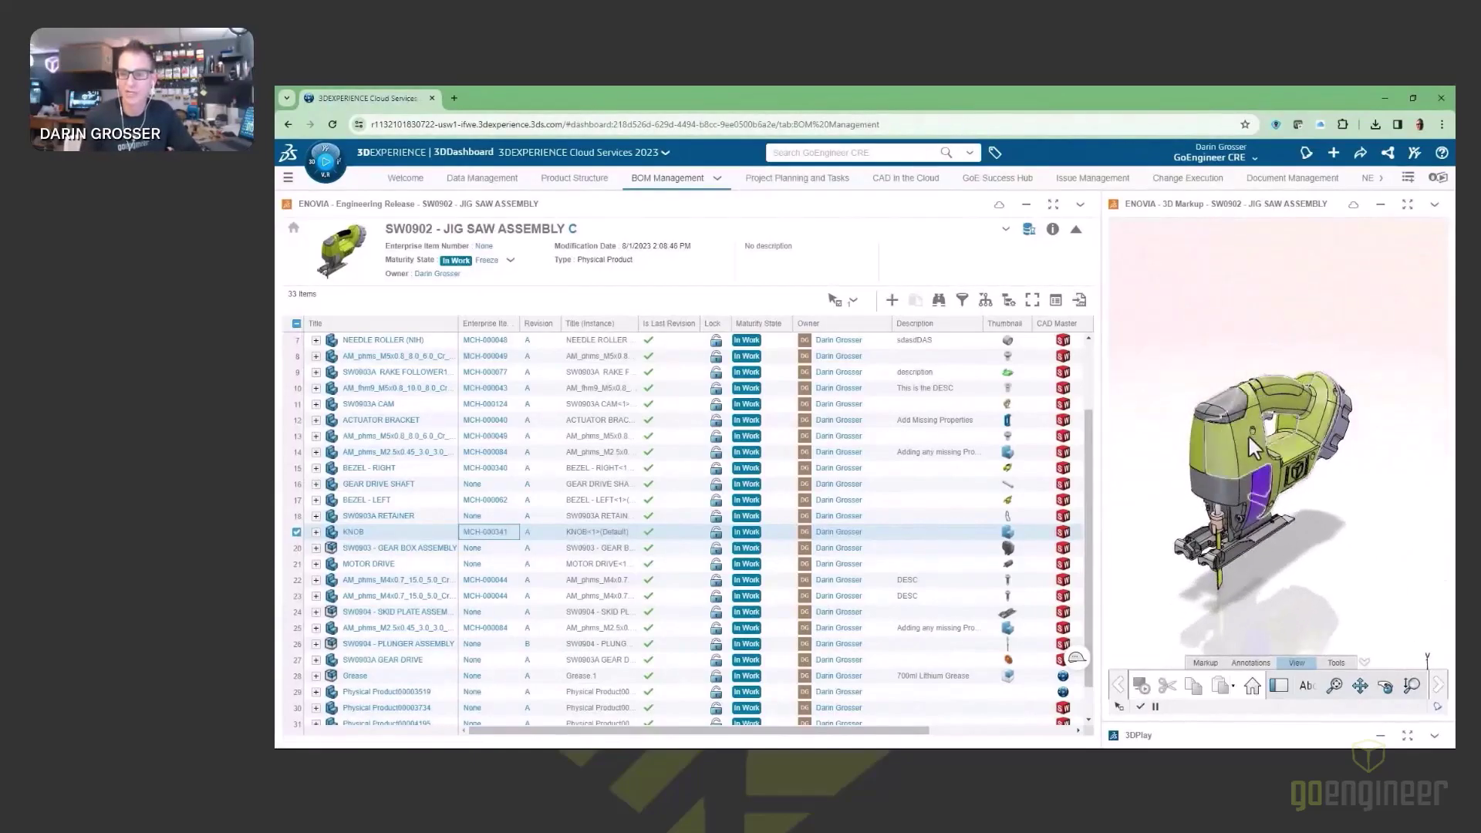
click(1248, 445)
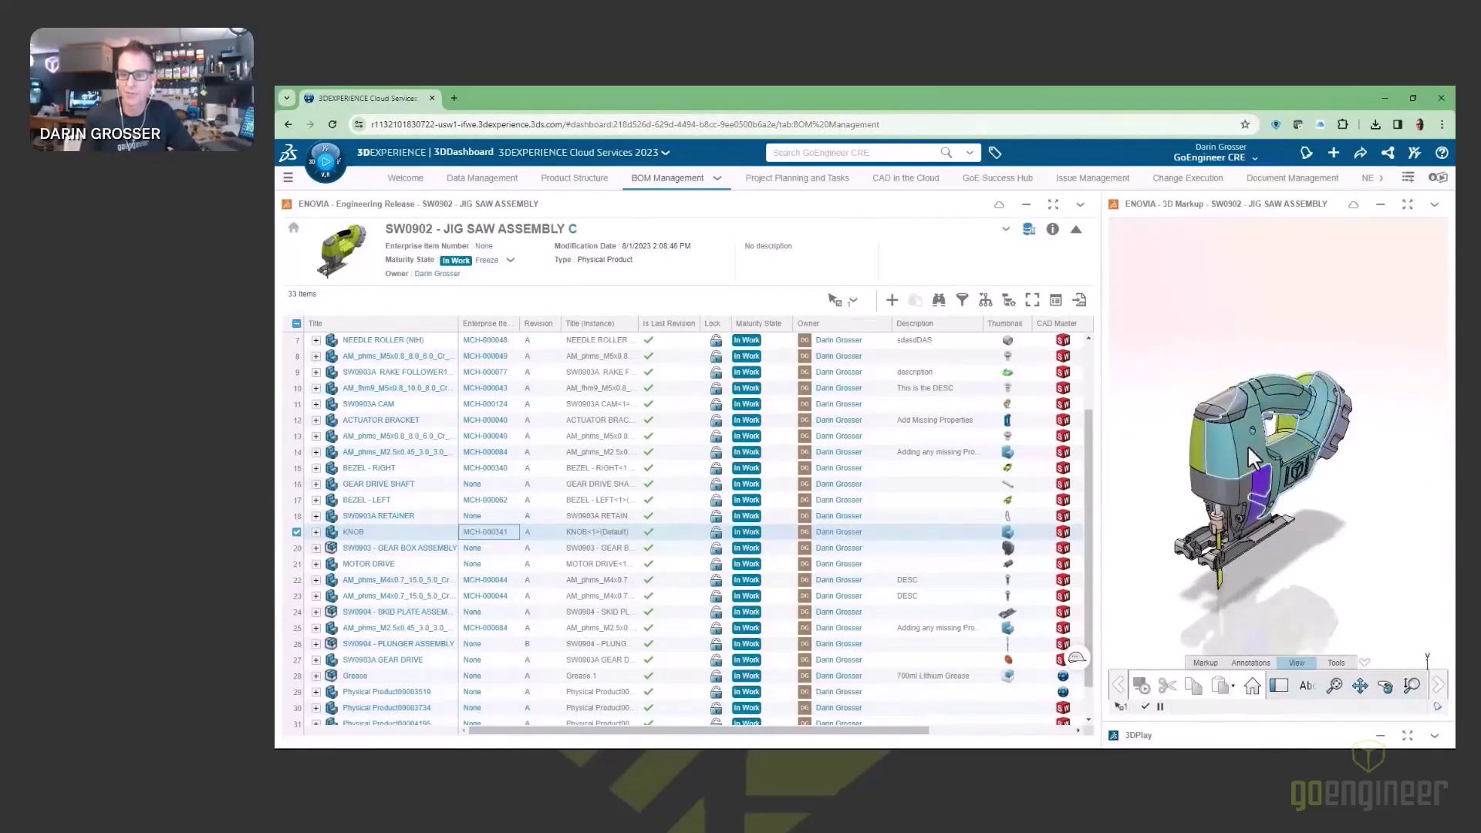
click(1198, 443)
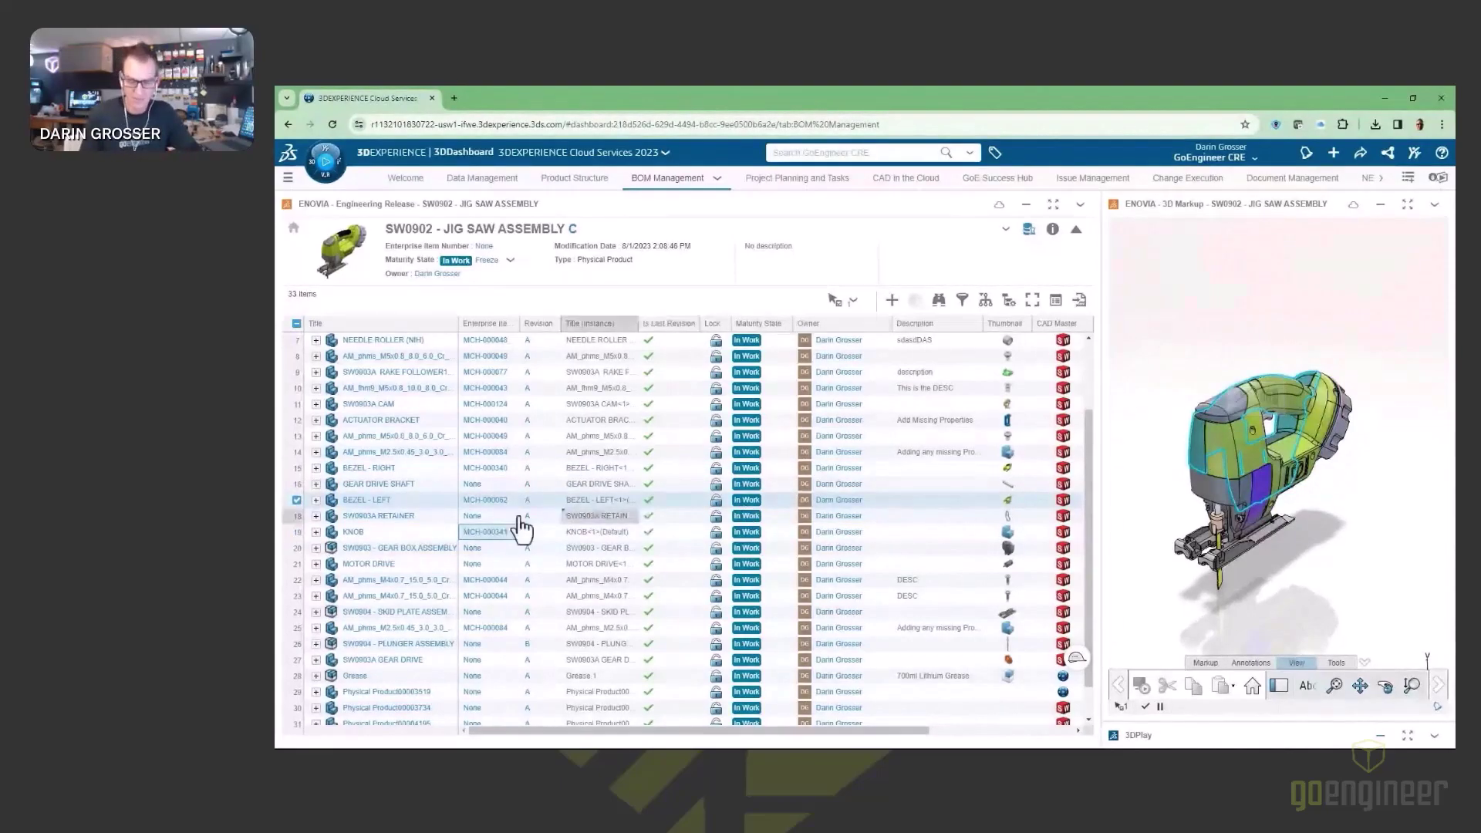
click(1164, 297)
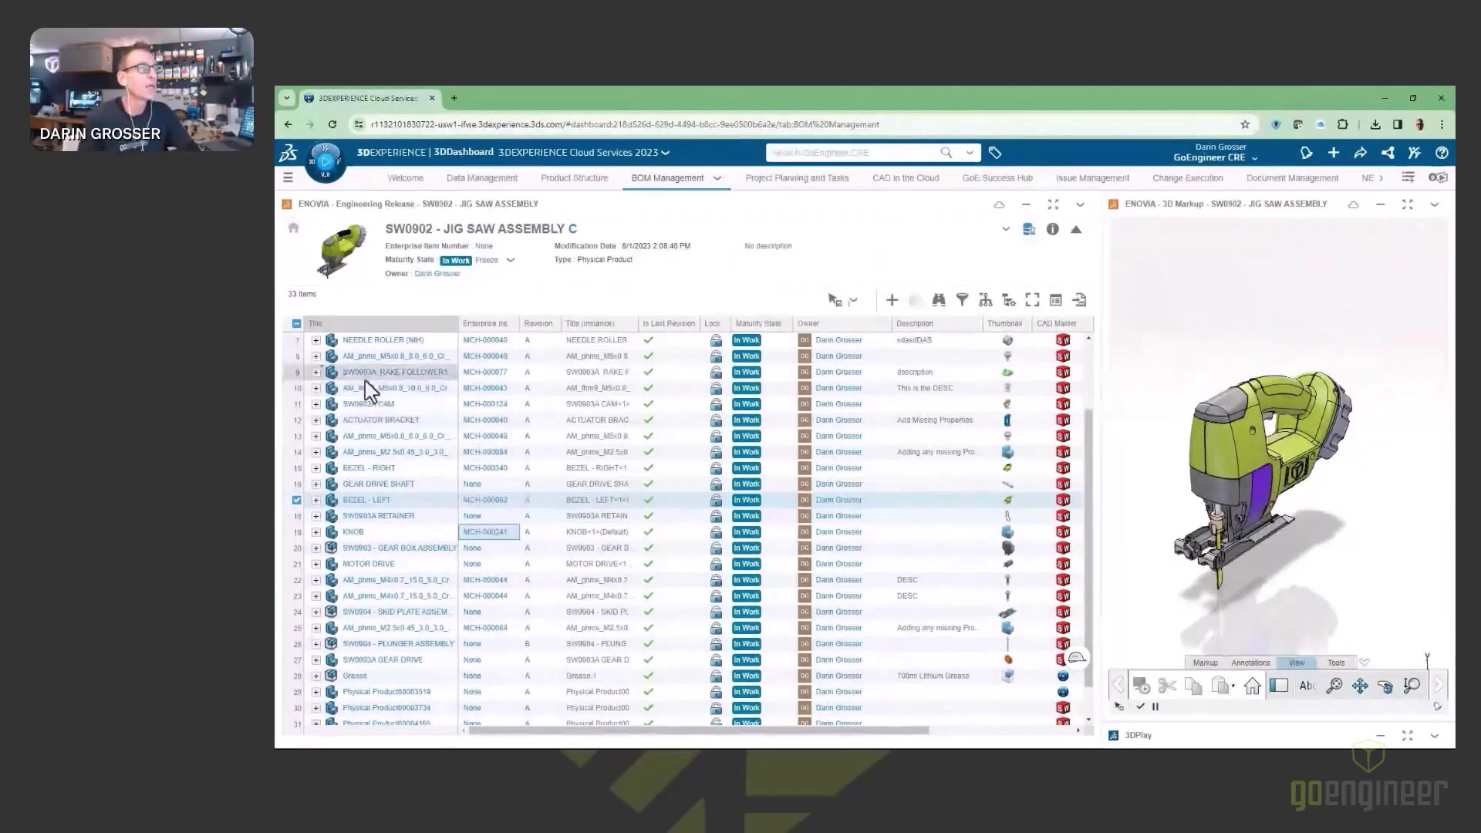
scroll(394, 432, down, 1)
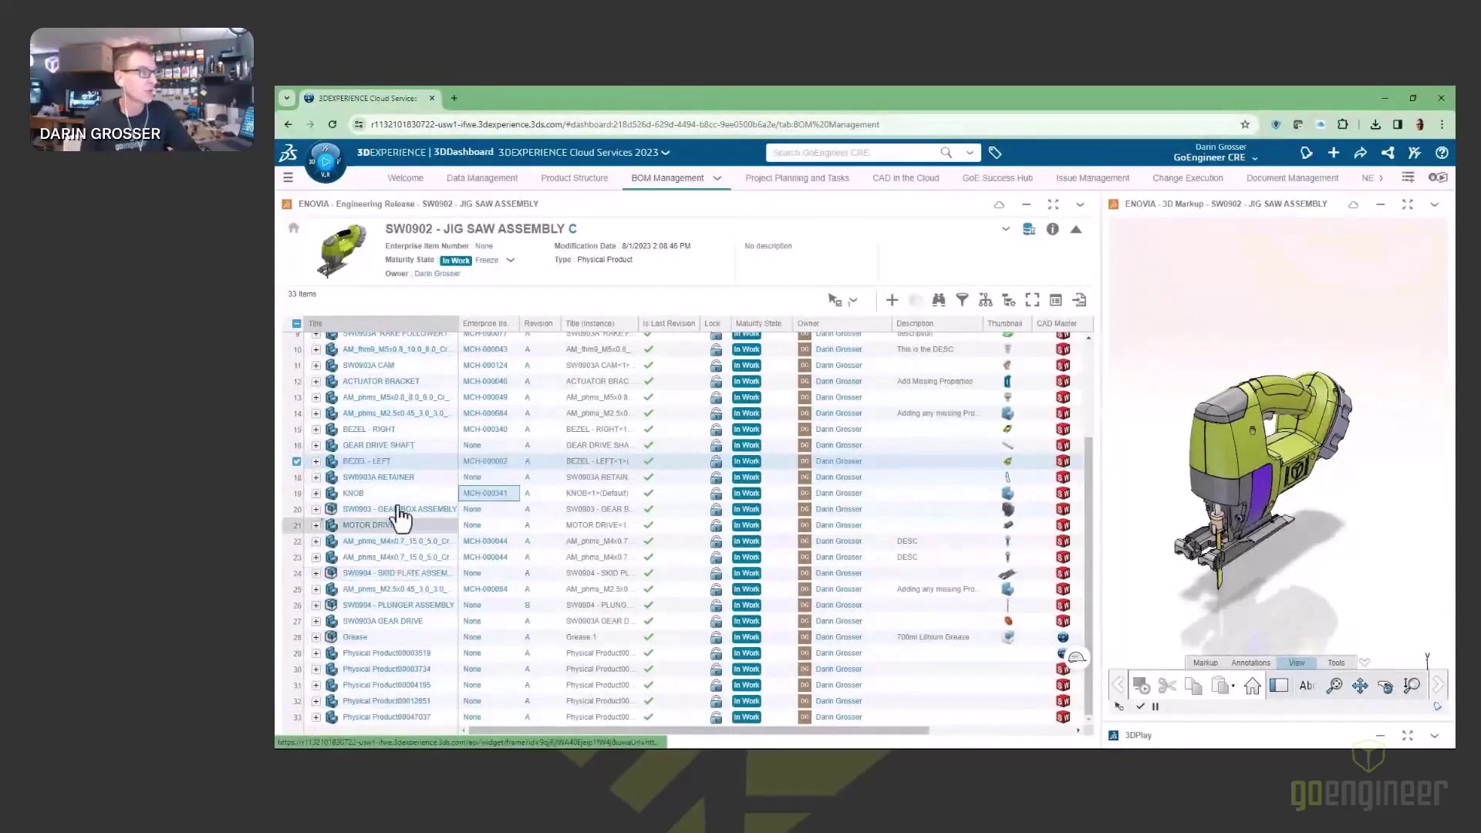
scroll(409, 440, up, 3)
Step: Select all BOM items, start and then cancel a new default-template product, reopening the Add menu
click(296, 325)
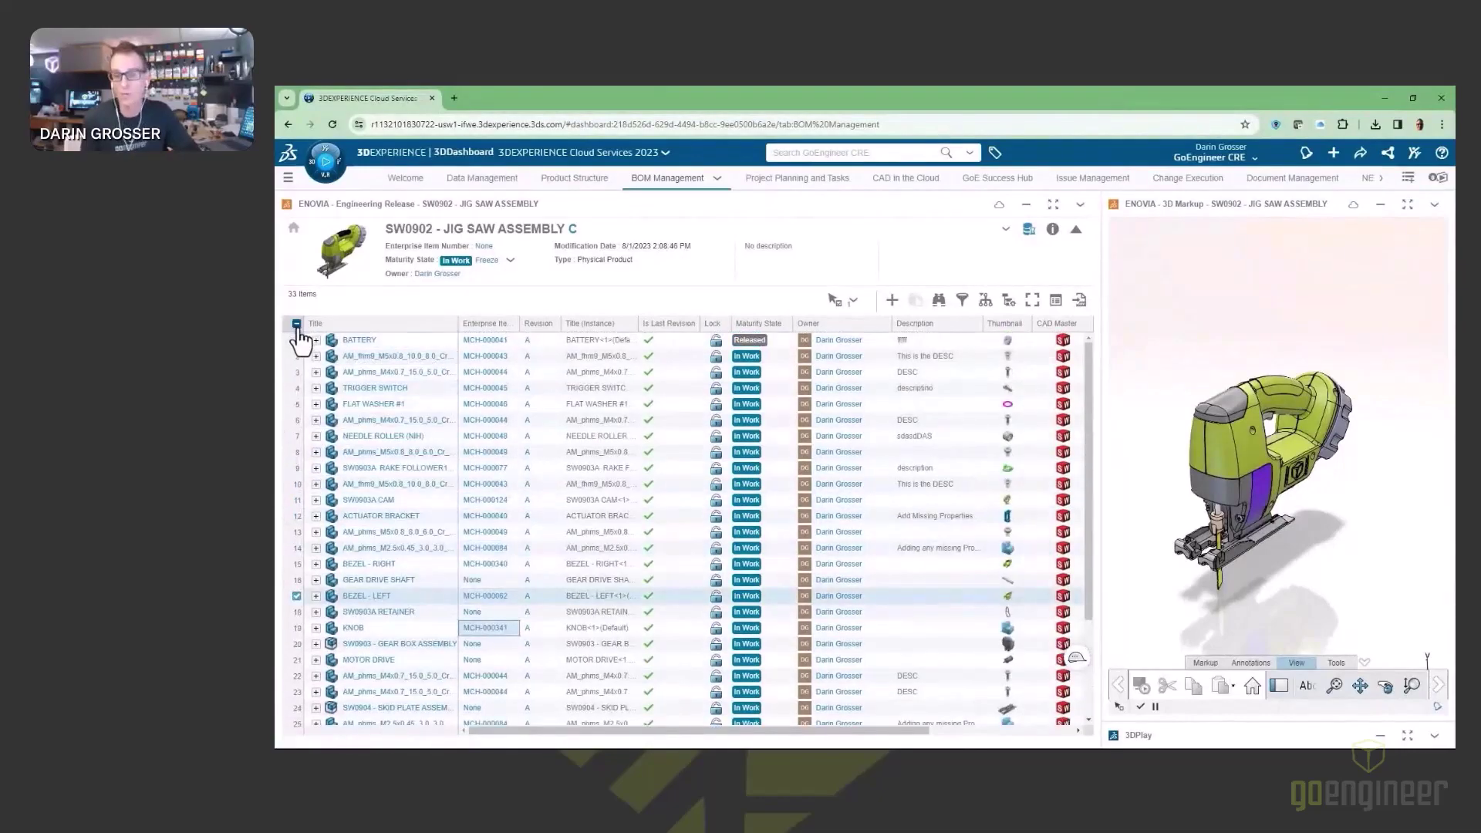
click(892, 301)
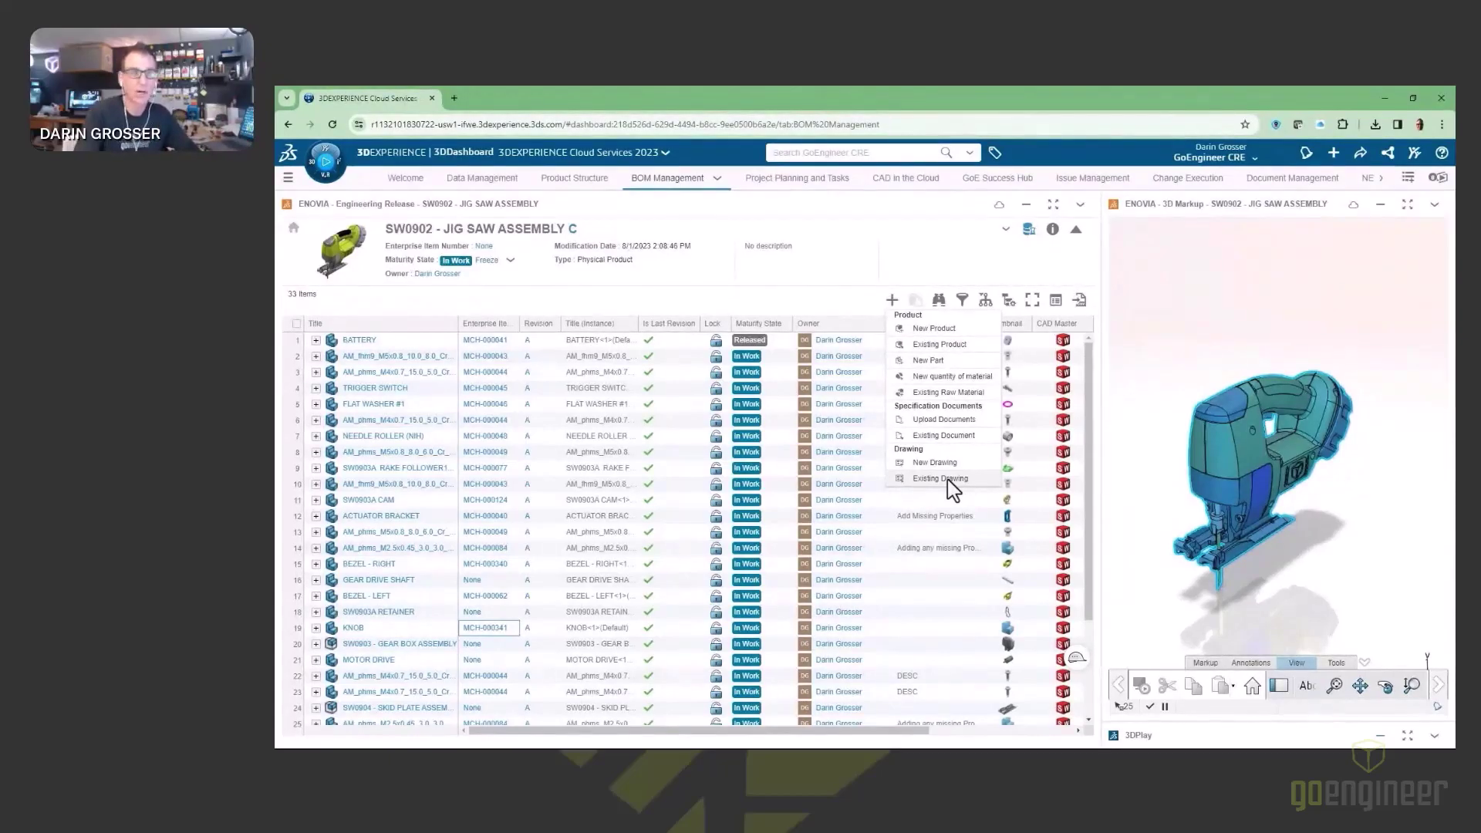
click(934, 330)
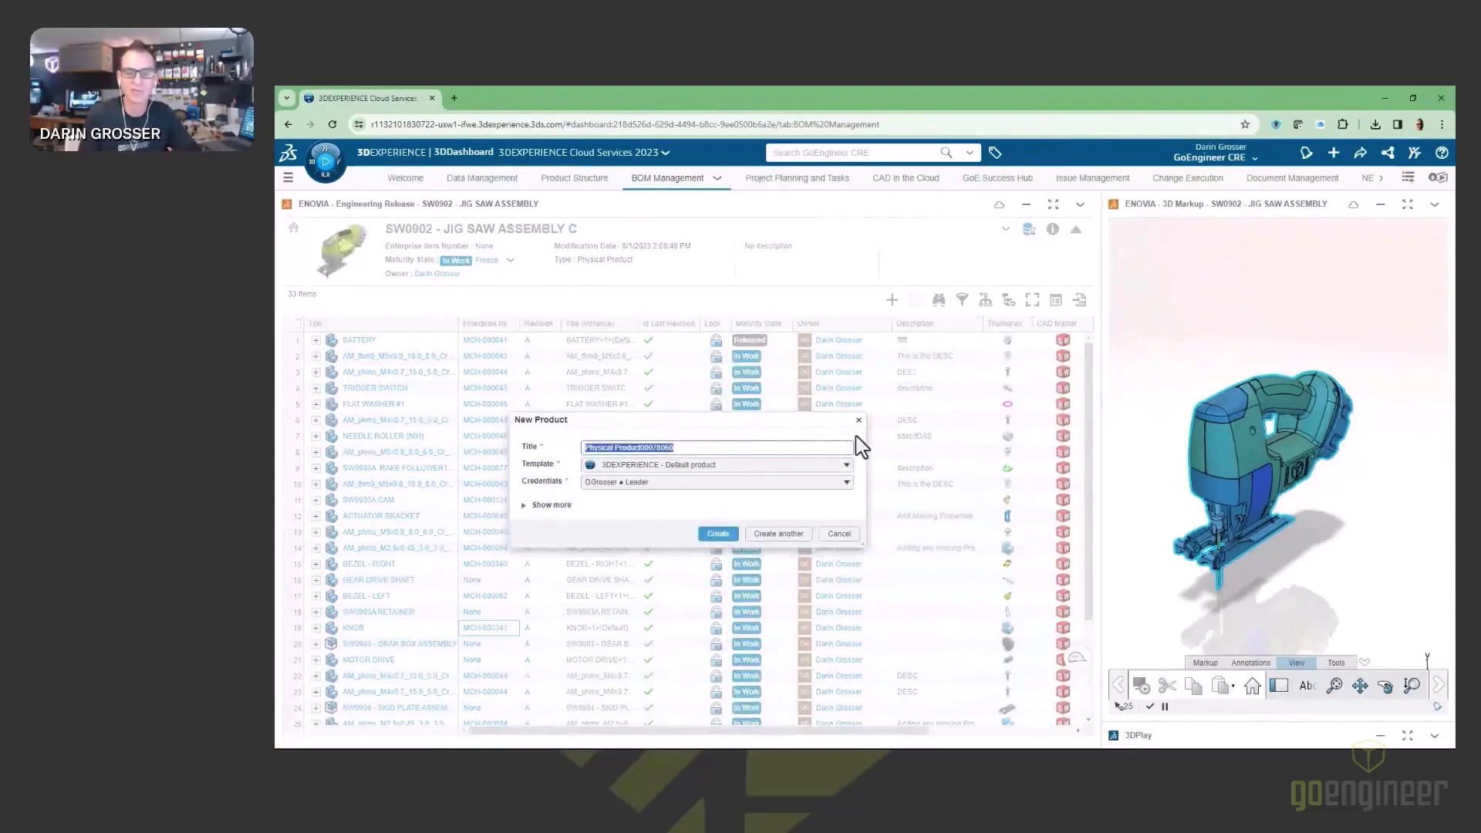
click(804, 467)
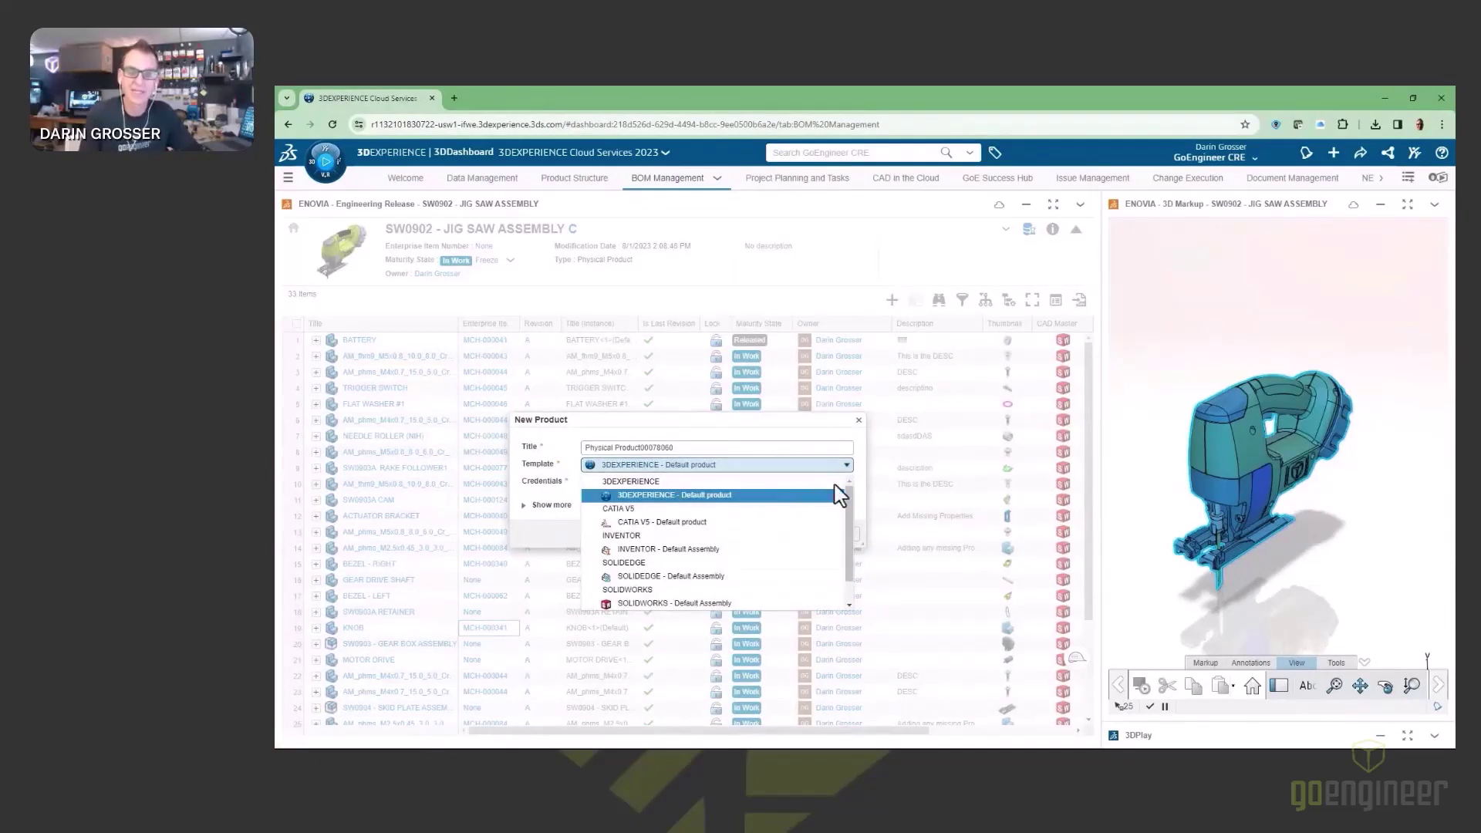
drag(849, 498, 852, 538)
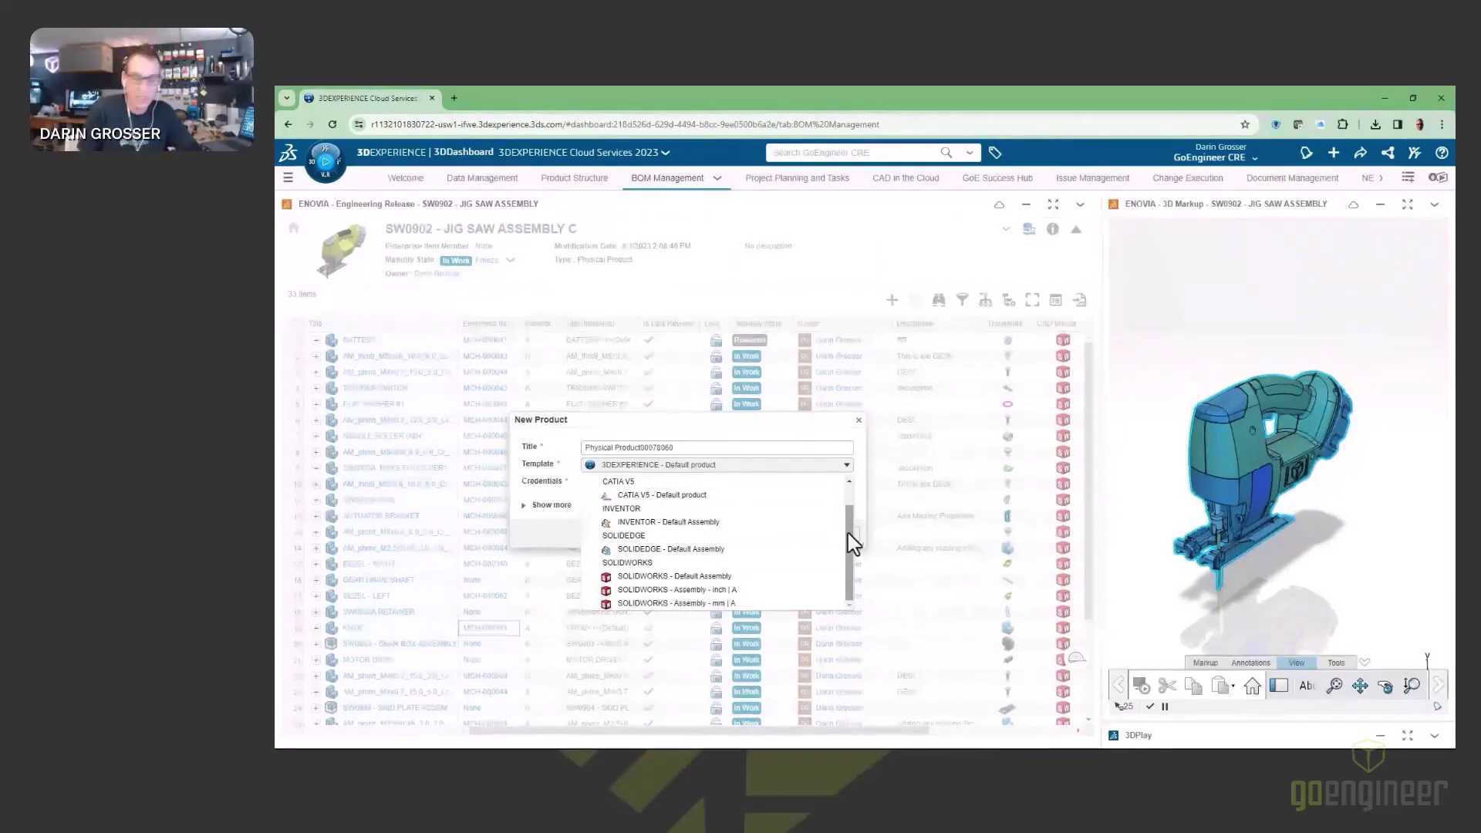
click(860, 434)
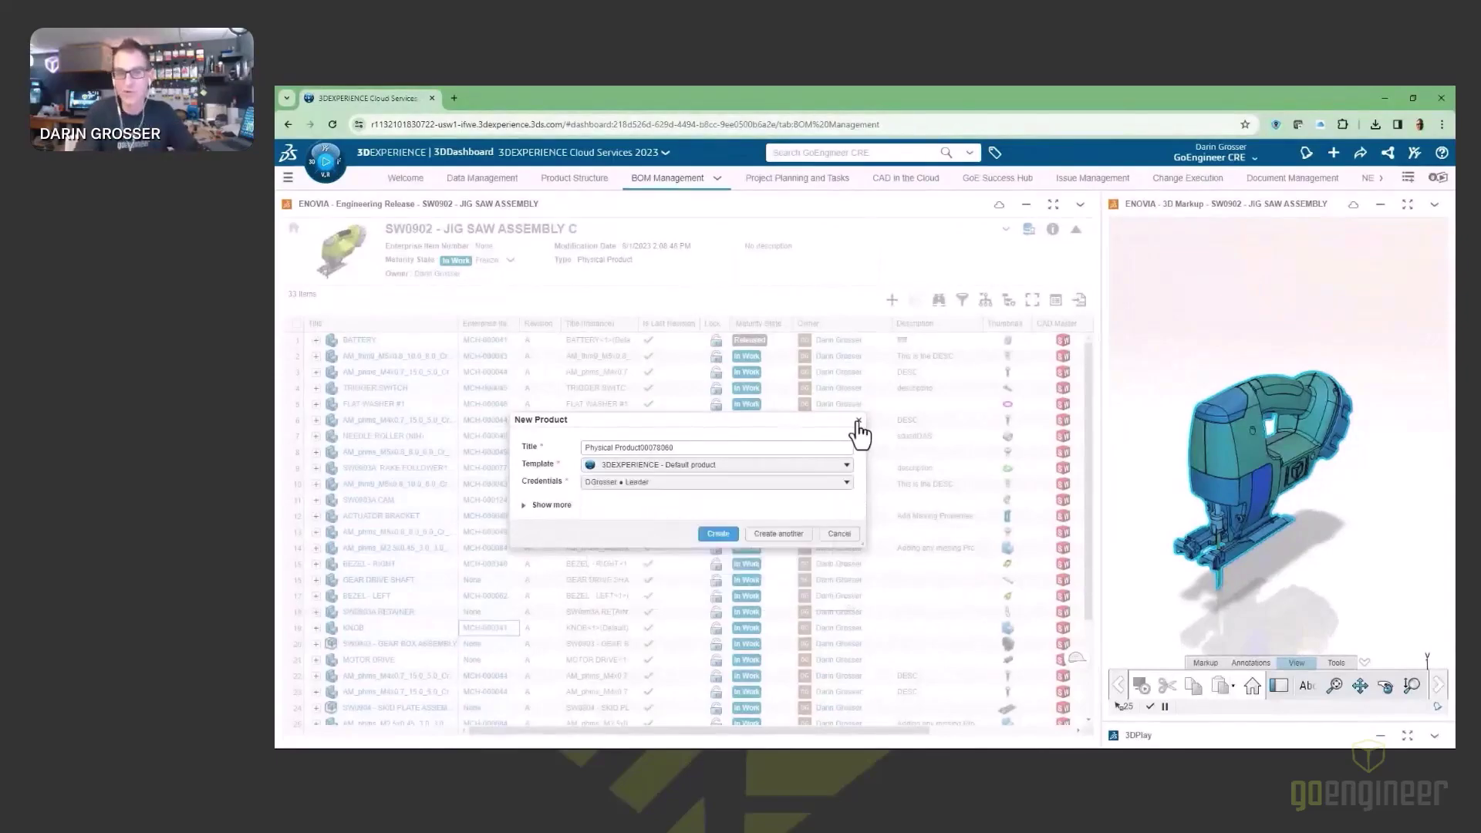
click(858, 421)
click(892, 300)
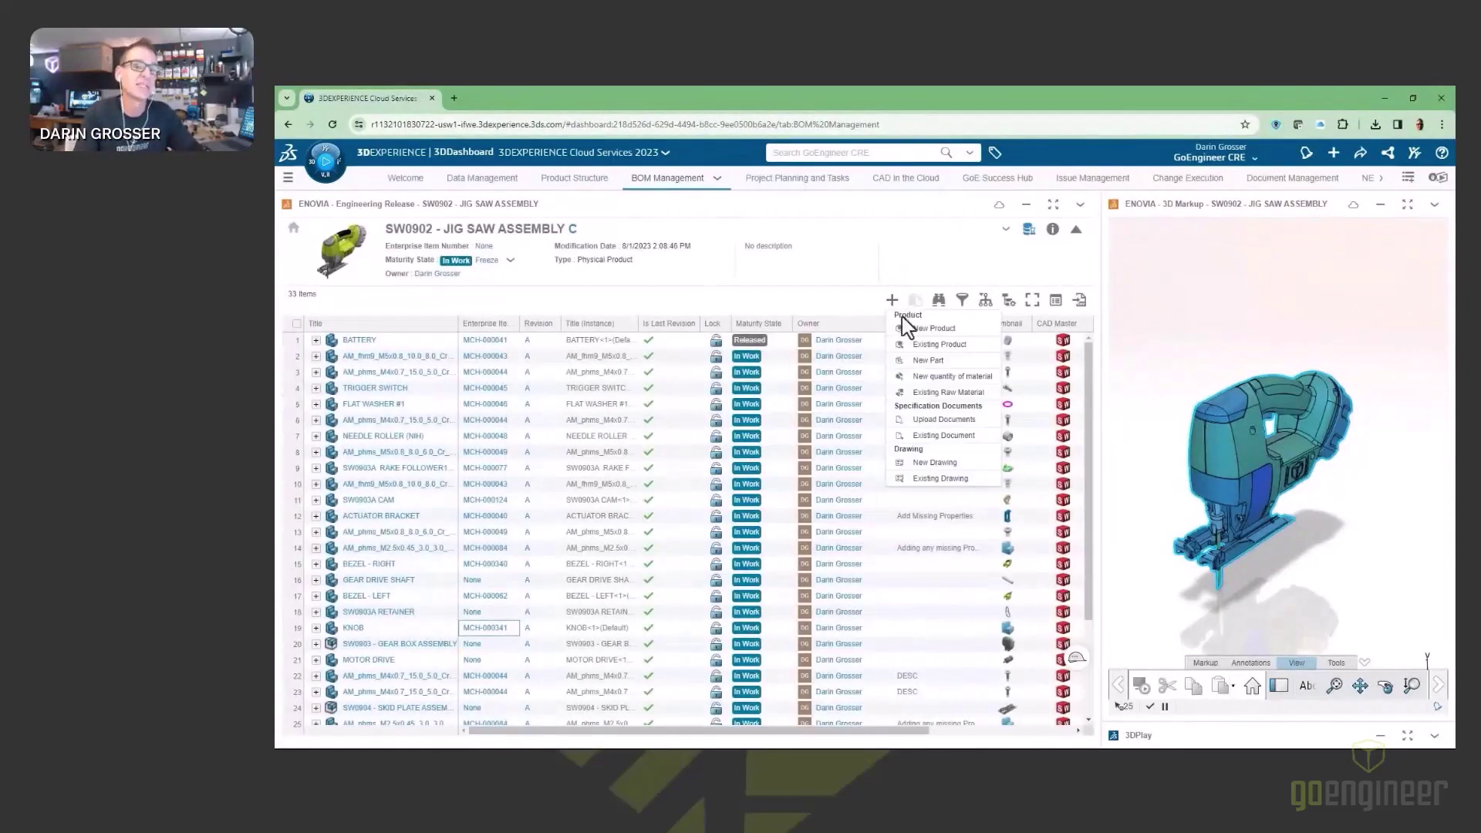
Step: Create a SOLIDWORKS - Default part titled 'New SW Part from BOM Manager' in the assembly
click(932, 374)
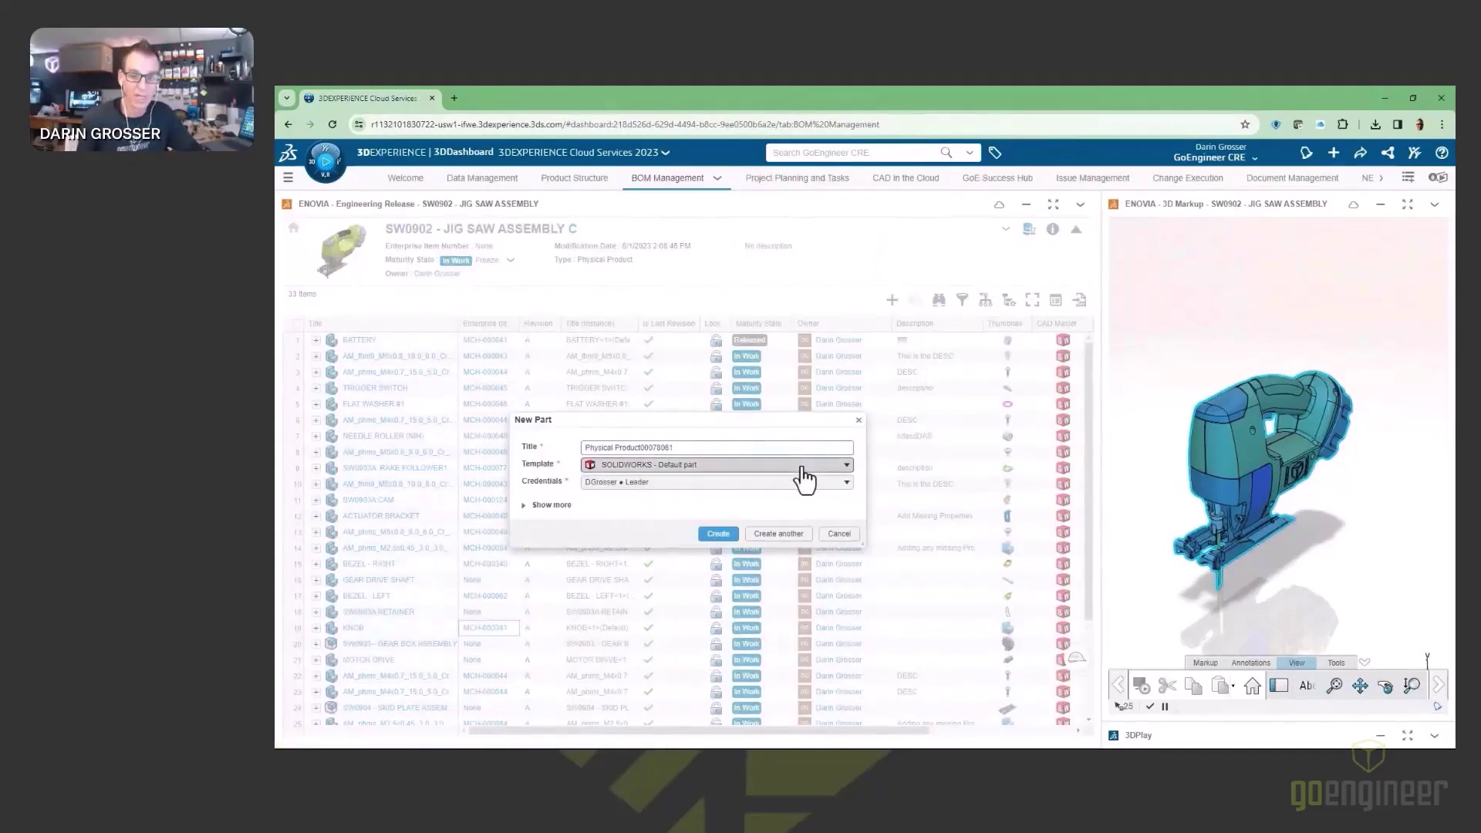
click(803, 477)
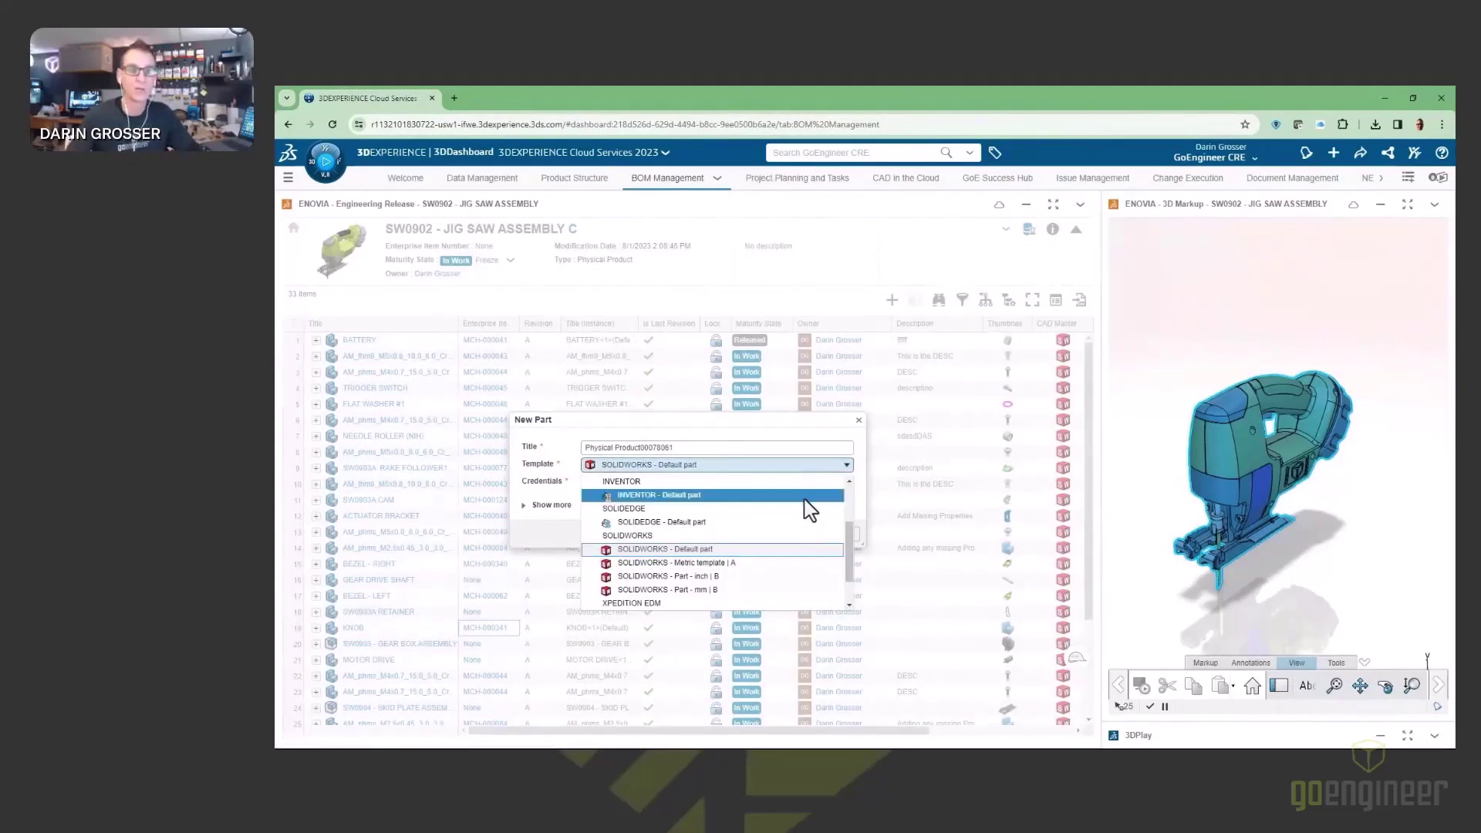
scroll(802, 517, down, 2)
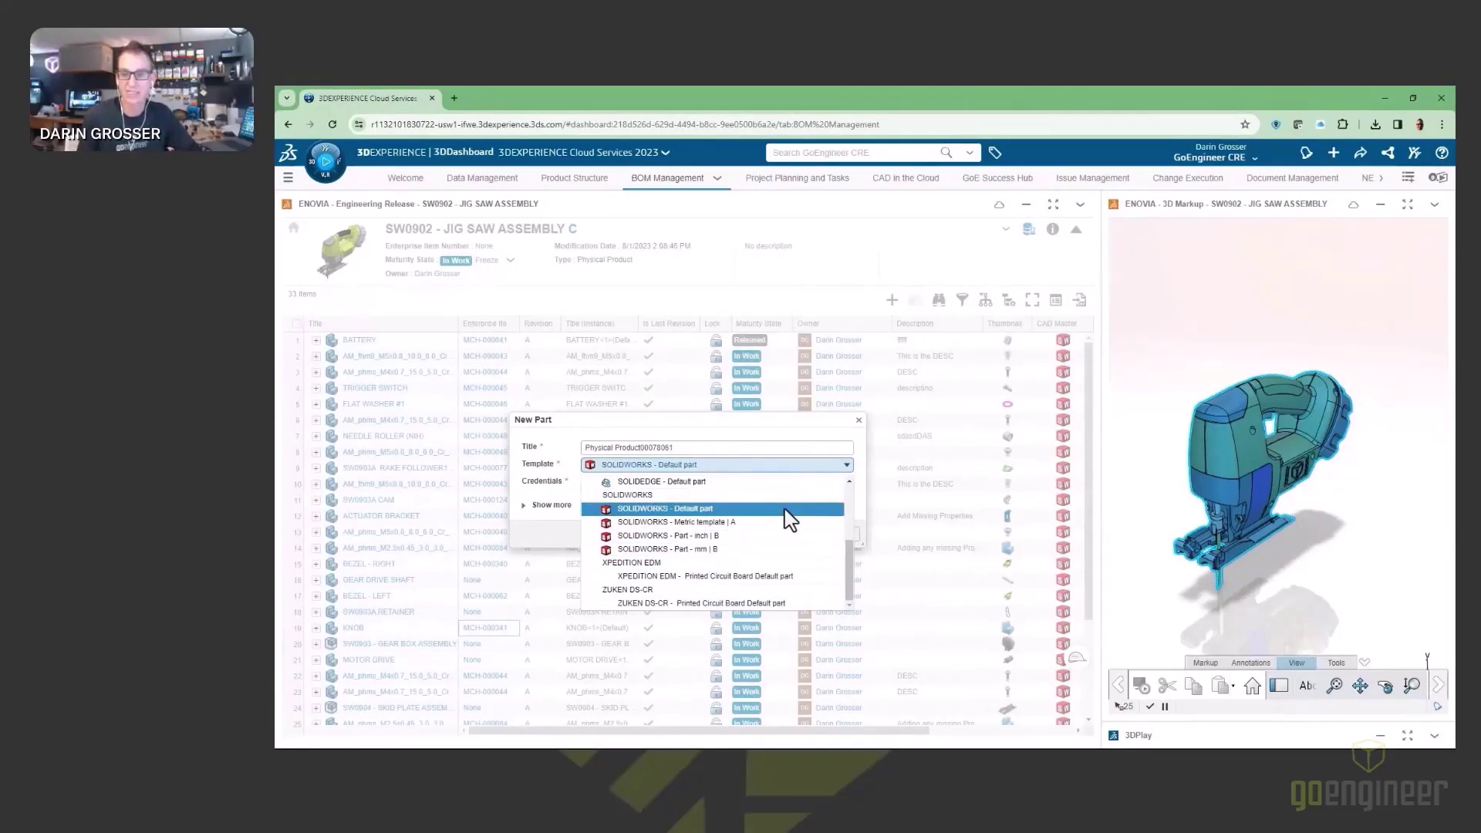
click(785, 510)
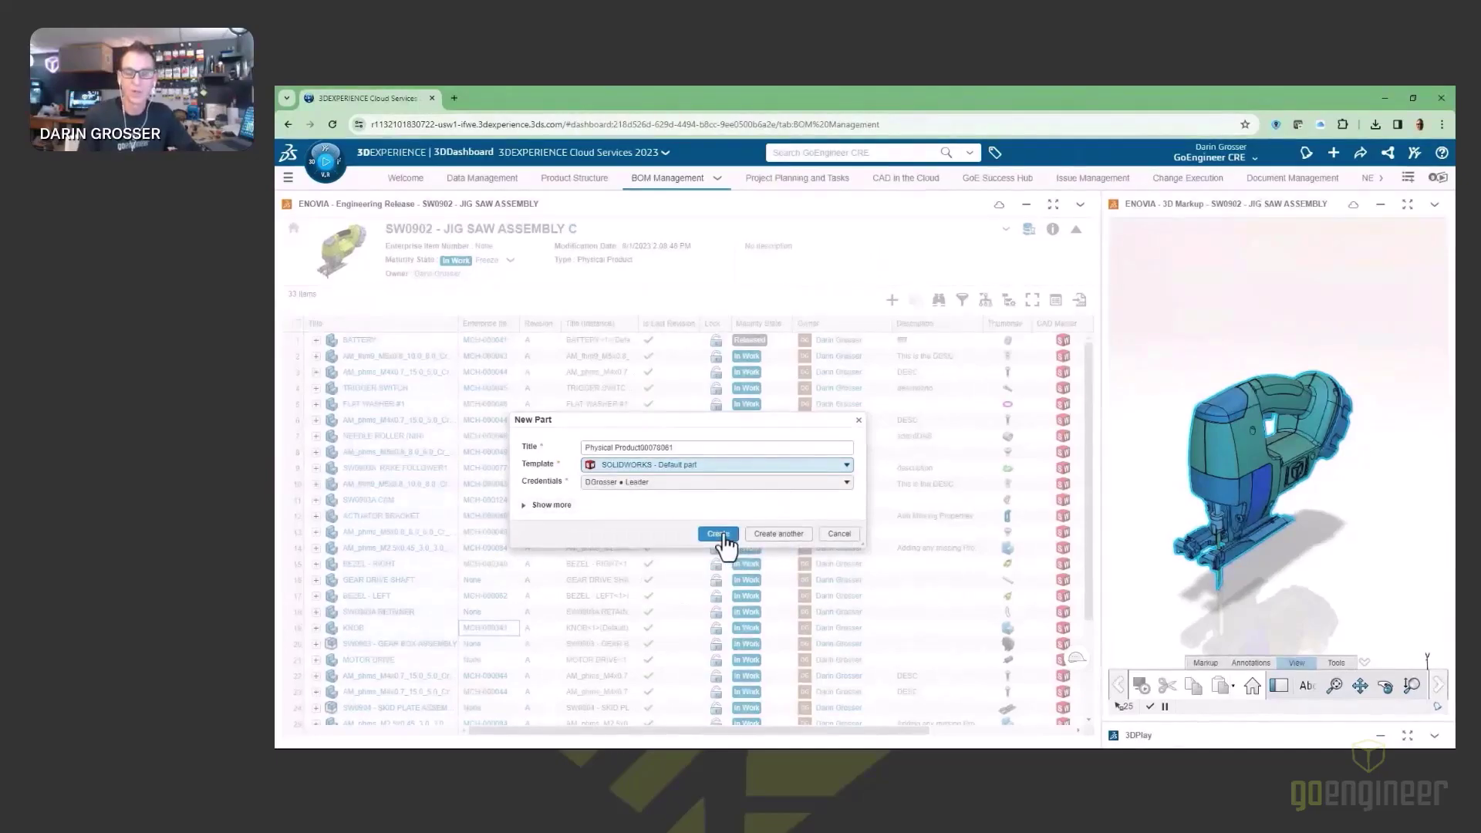
drag(694, 448, 585, 448)
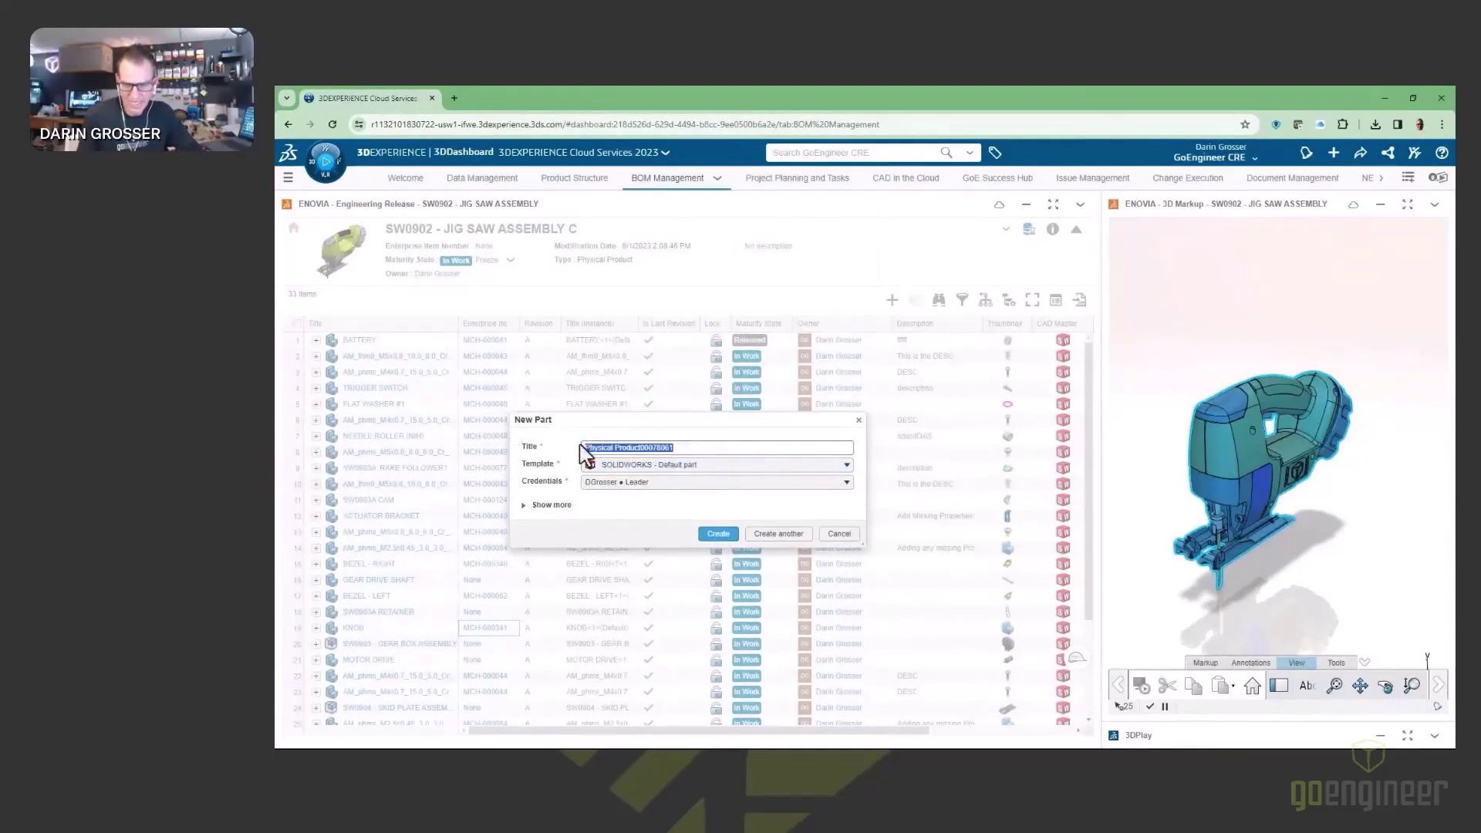
text(New SW Part from BOM Manage)
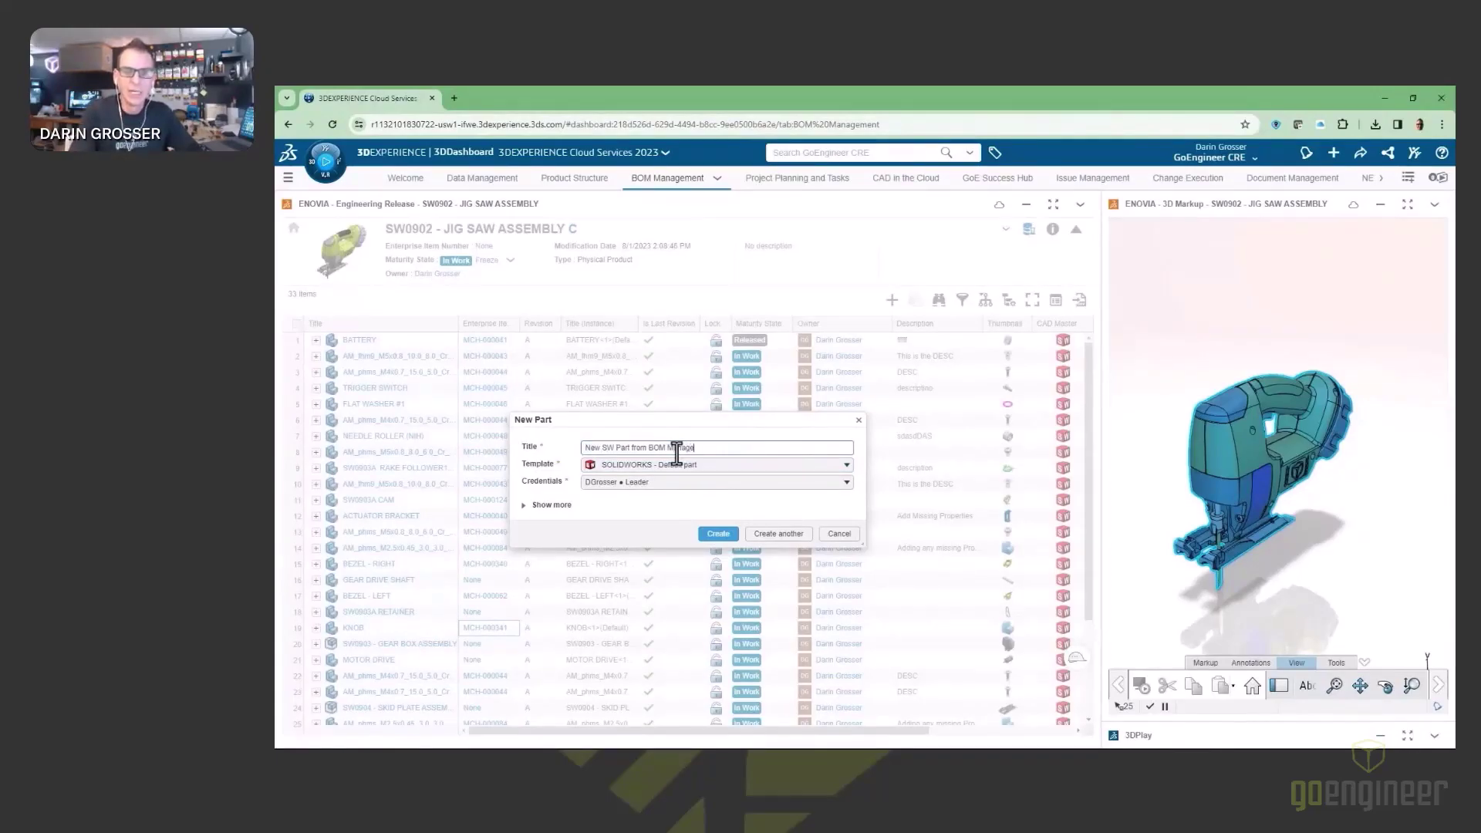
click(721, 535)
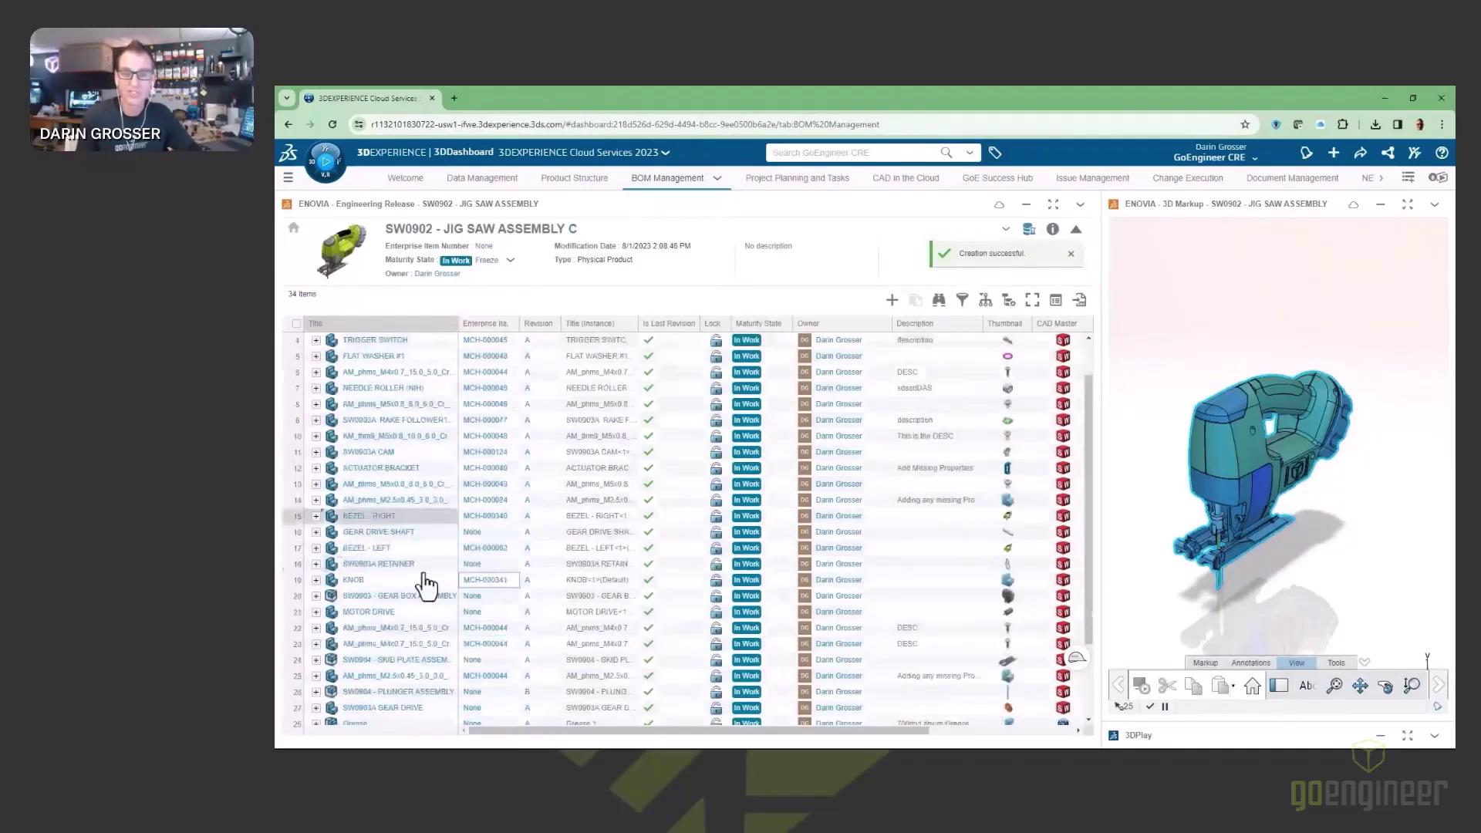
Step: Check the new part as item 34 at the BOM's end, then focus the platform search box
scroll(432, 610, down, 3)
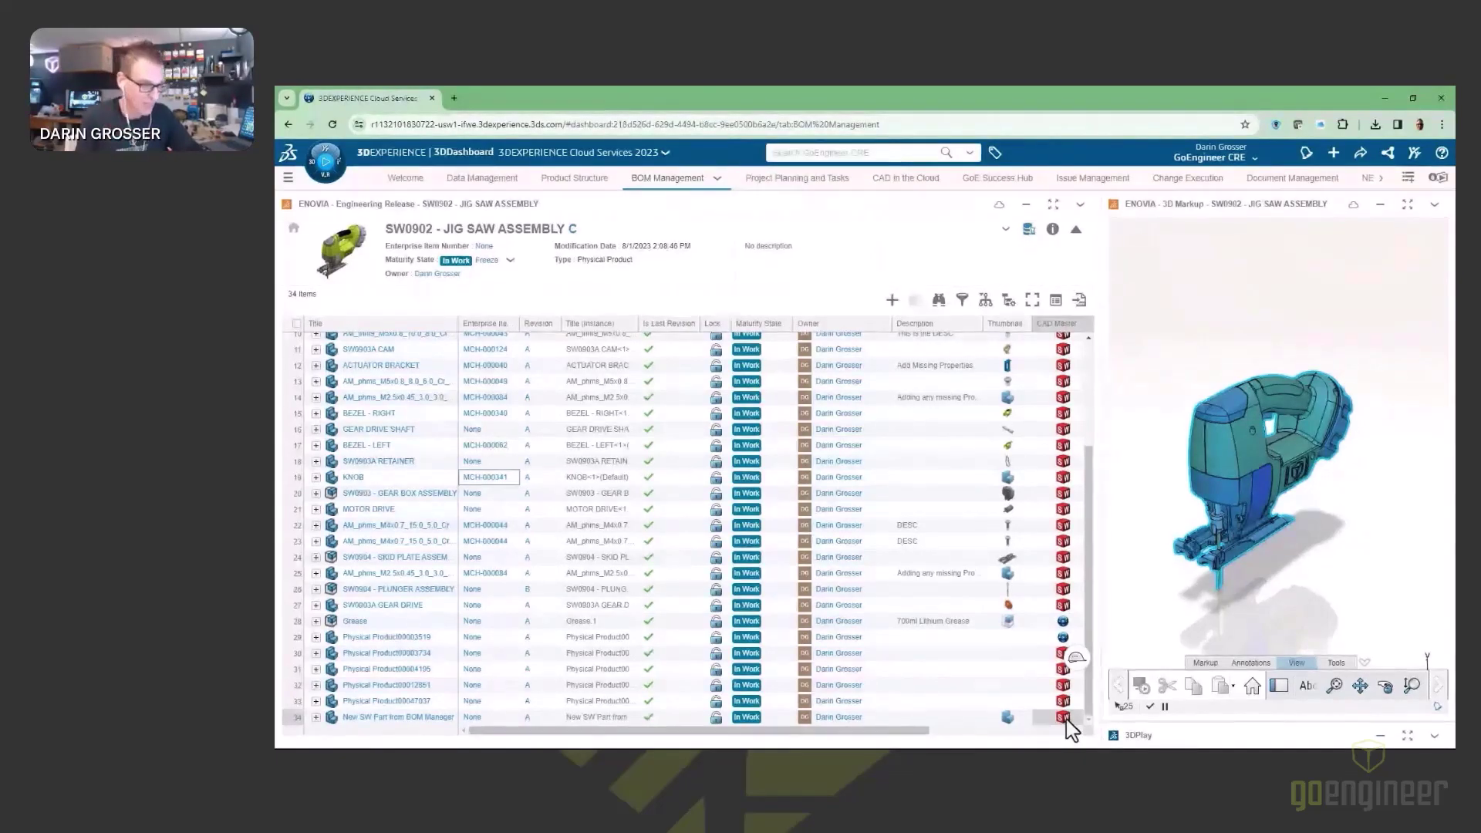
scroll(633, 444, up, 3)
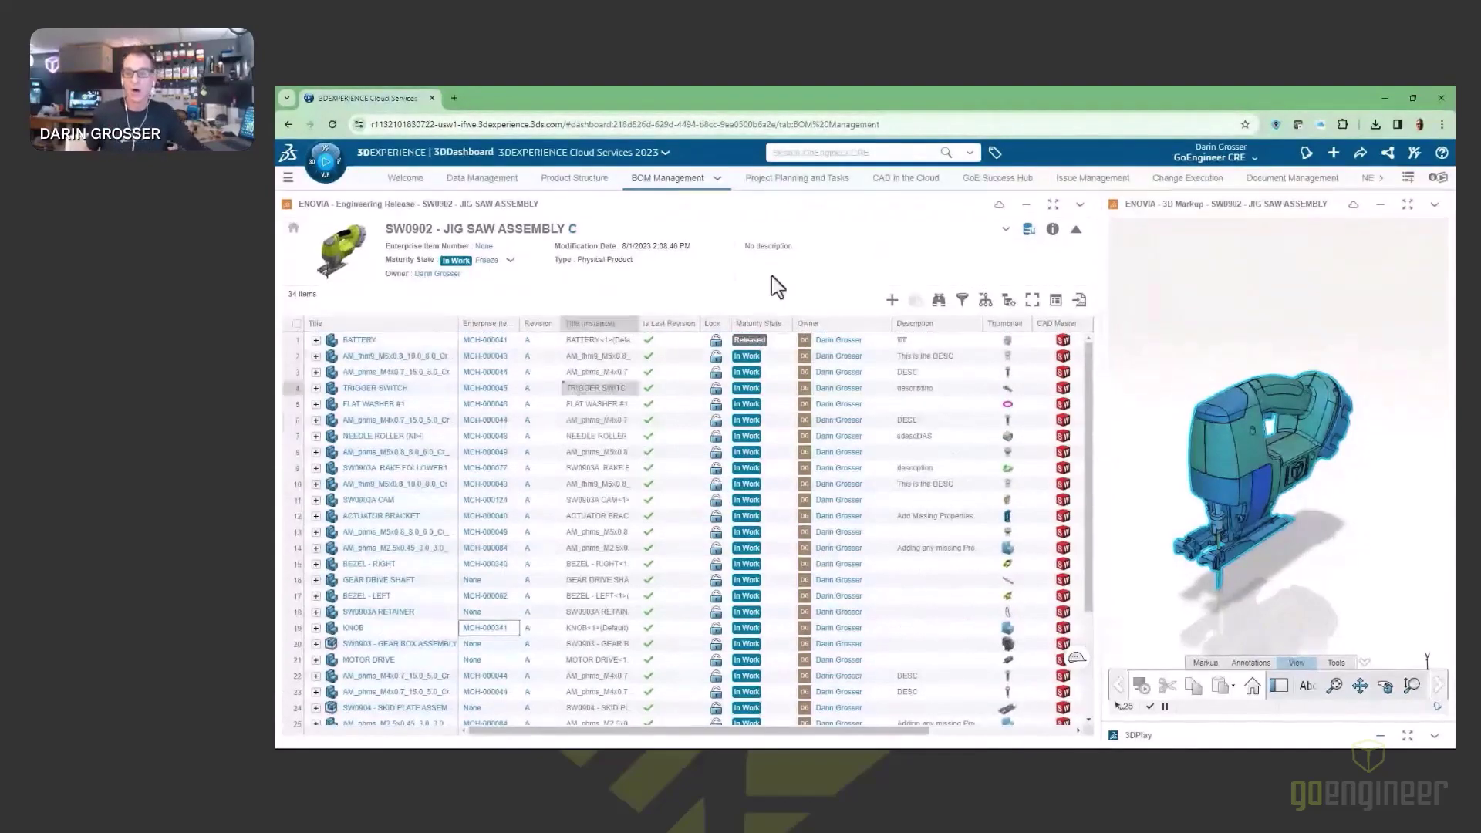
click(836, 152)
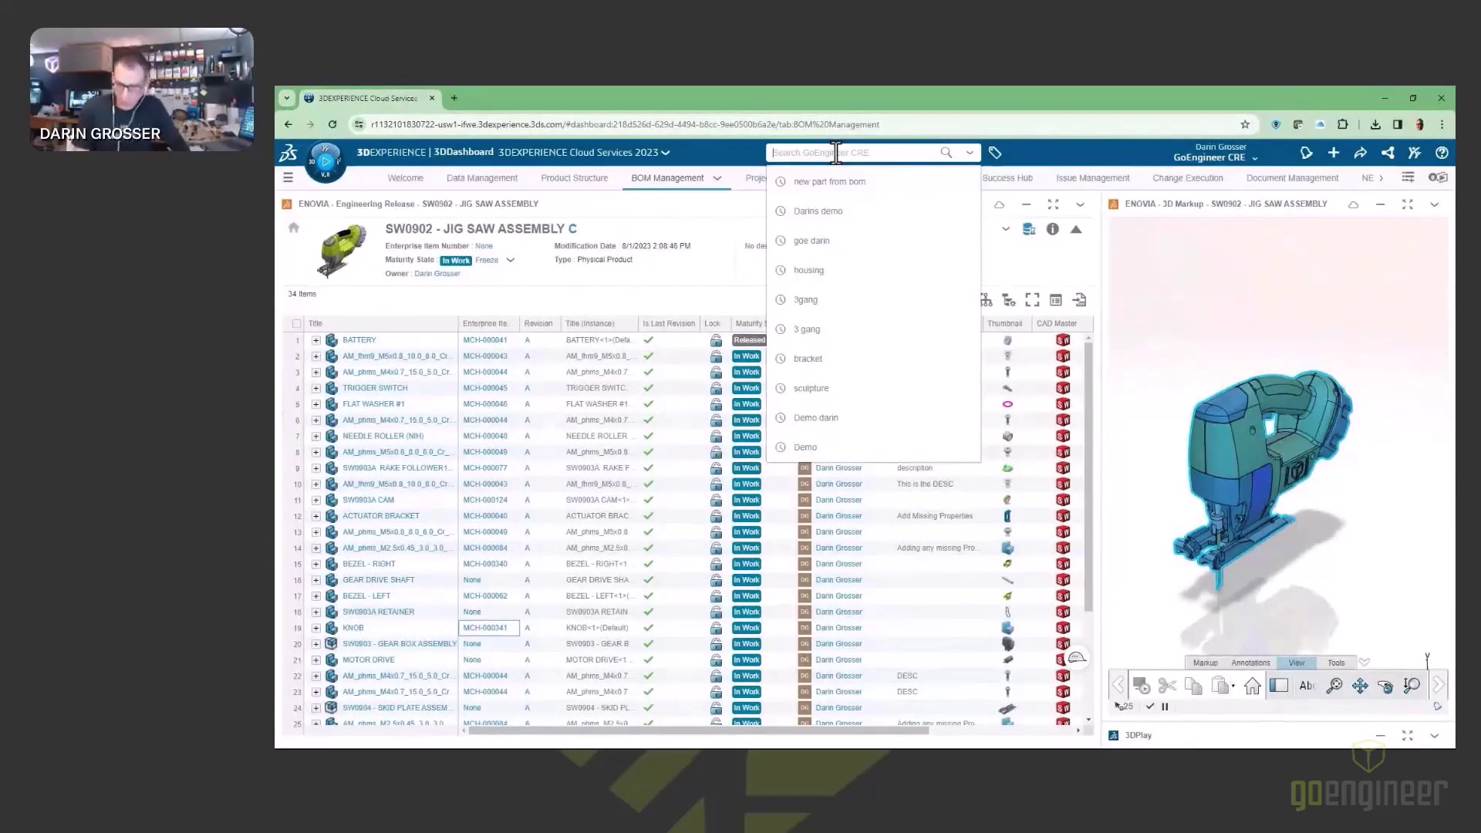
Step: Search for 'darins demo' and drag the Darins Demo Done-1 result into the BOM
text(darins demo)
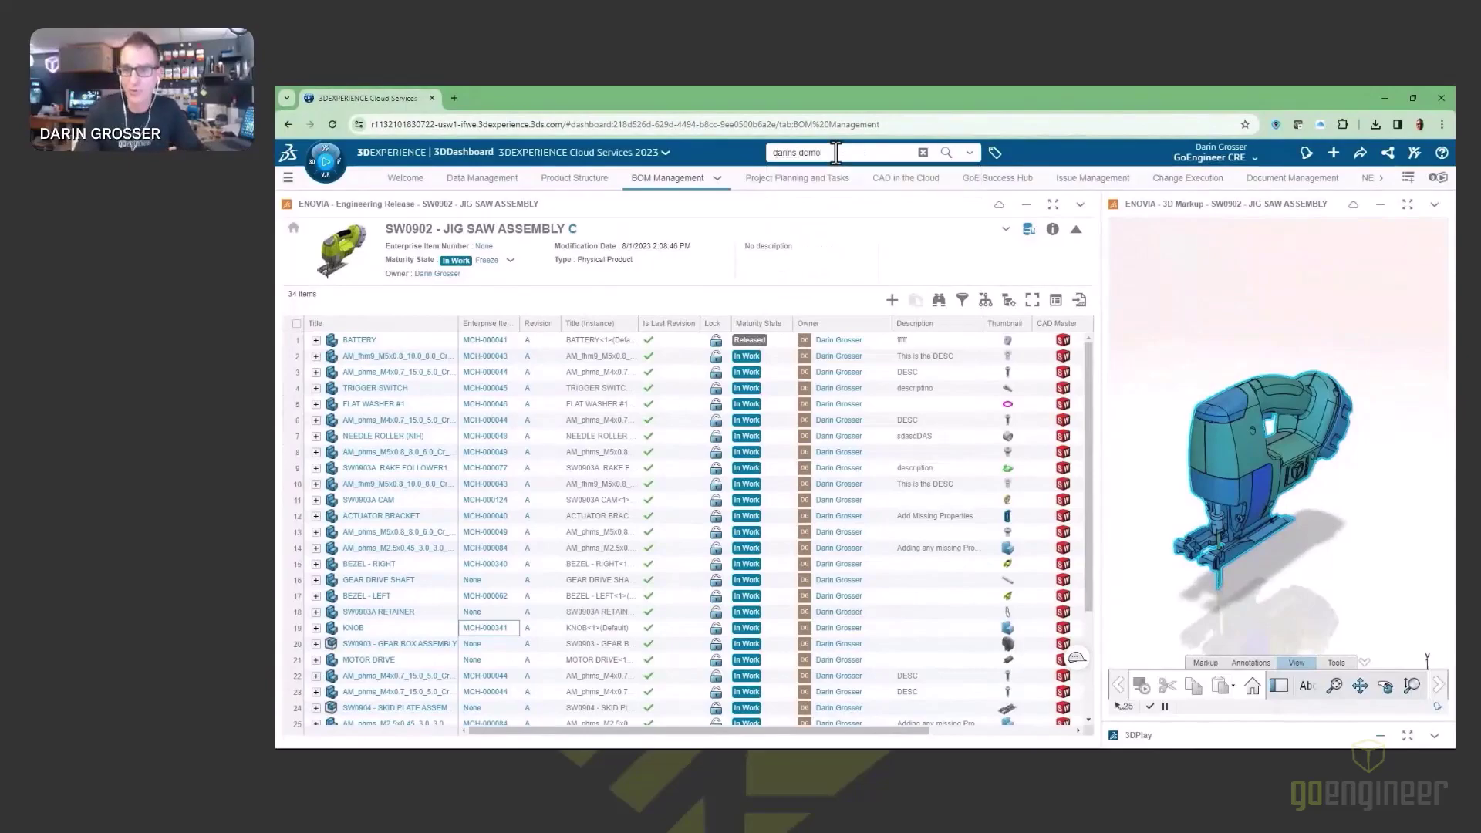
key(Return)
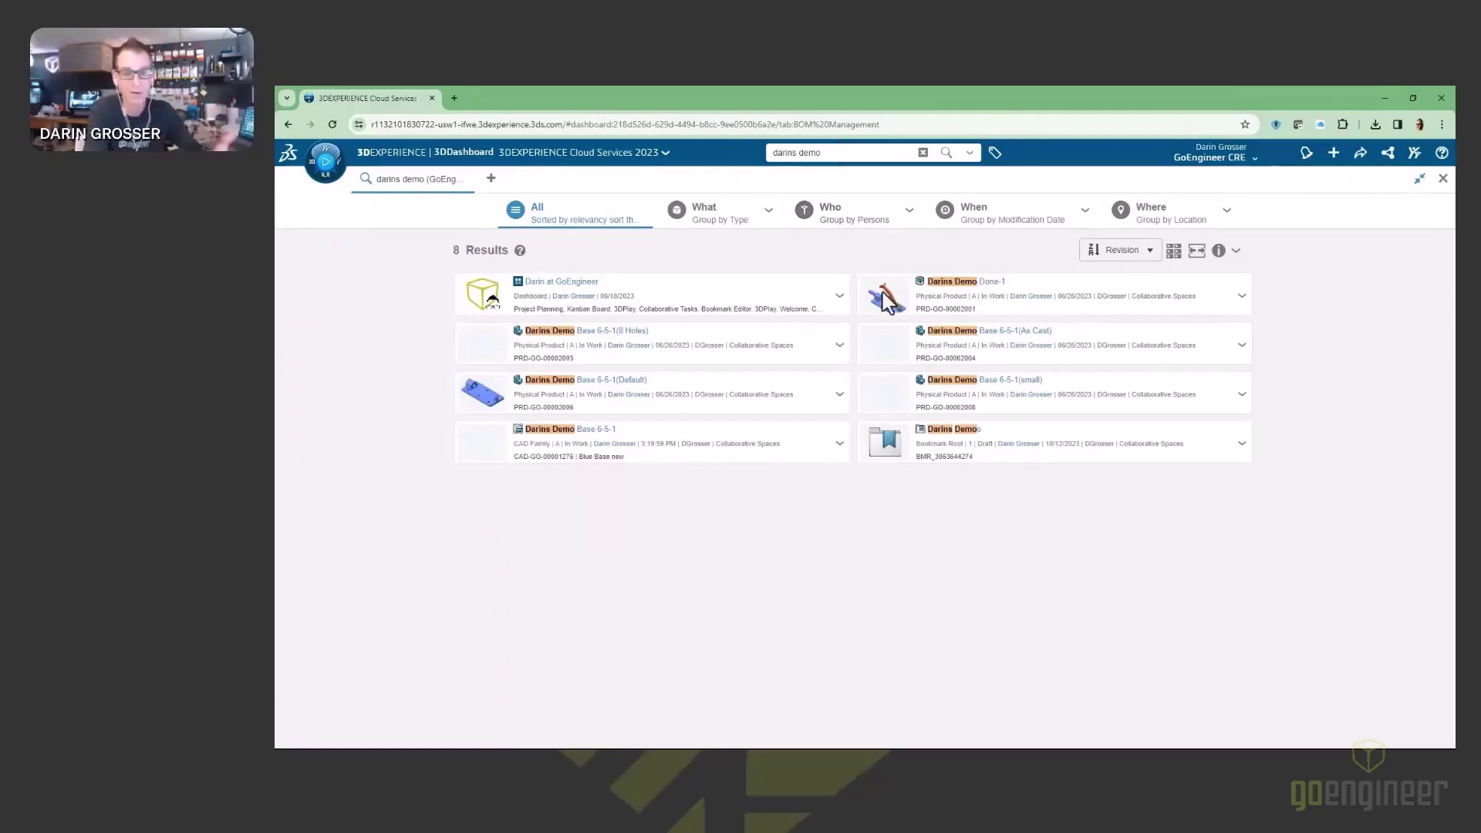
drag(952, 297, 909, 258)
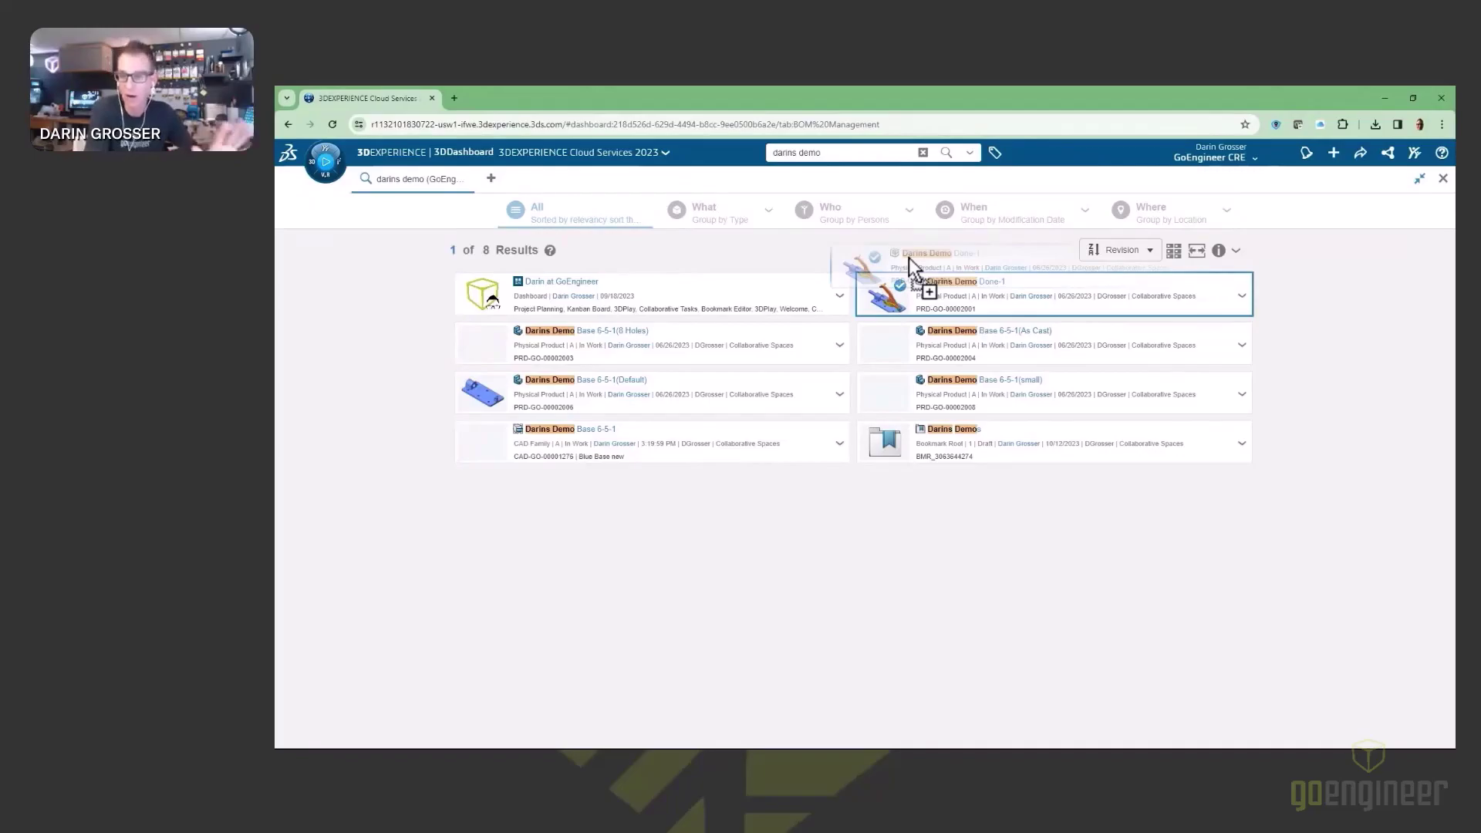
drag(909, 258, 626, 440)
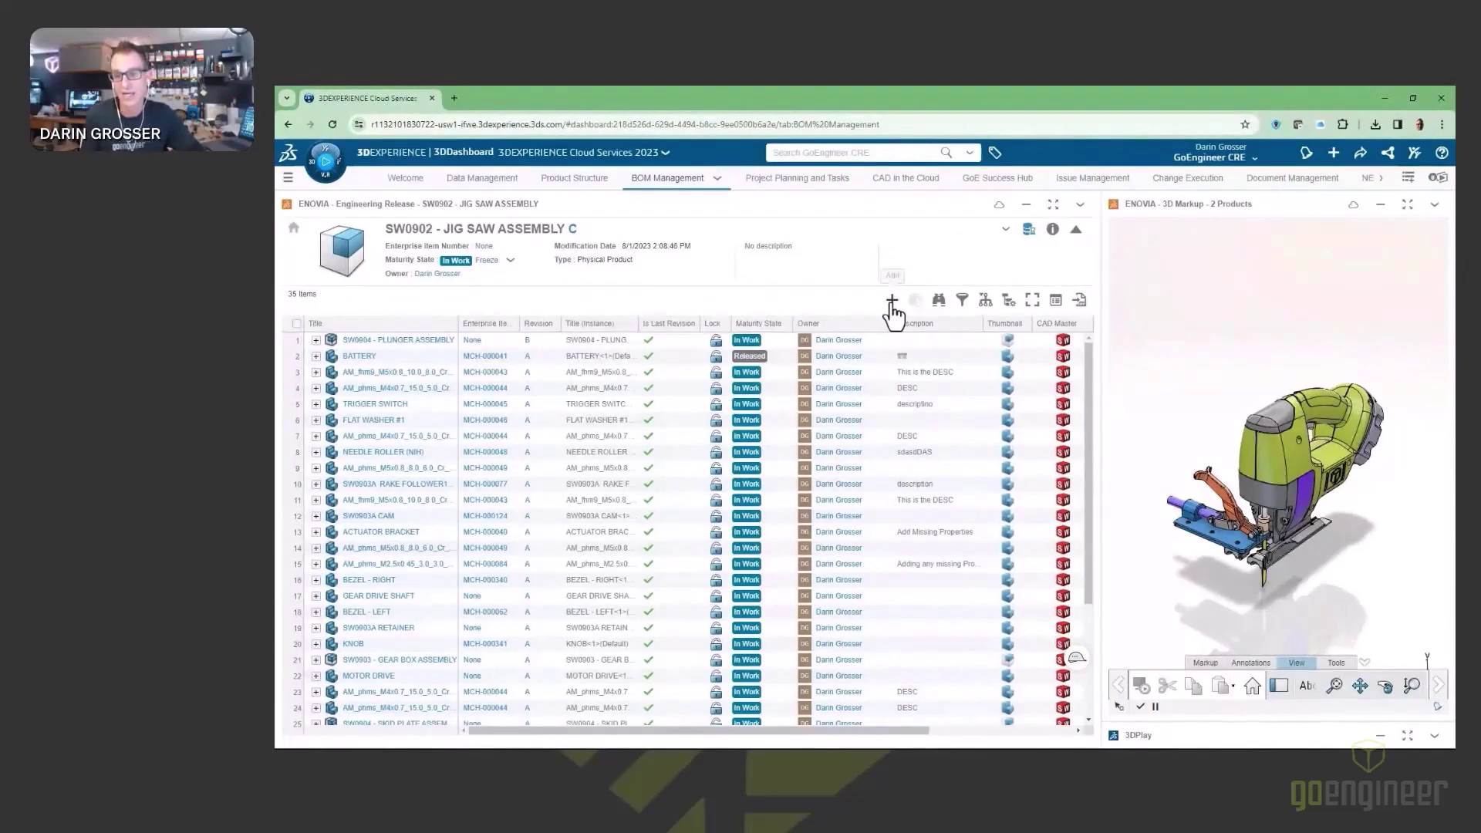
Step: Choose Upload Documents and pick Generic Jig Saw Instructions.pdf from Jig Saw Demo Files > Other Documentation
click(892, 302)
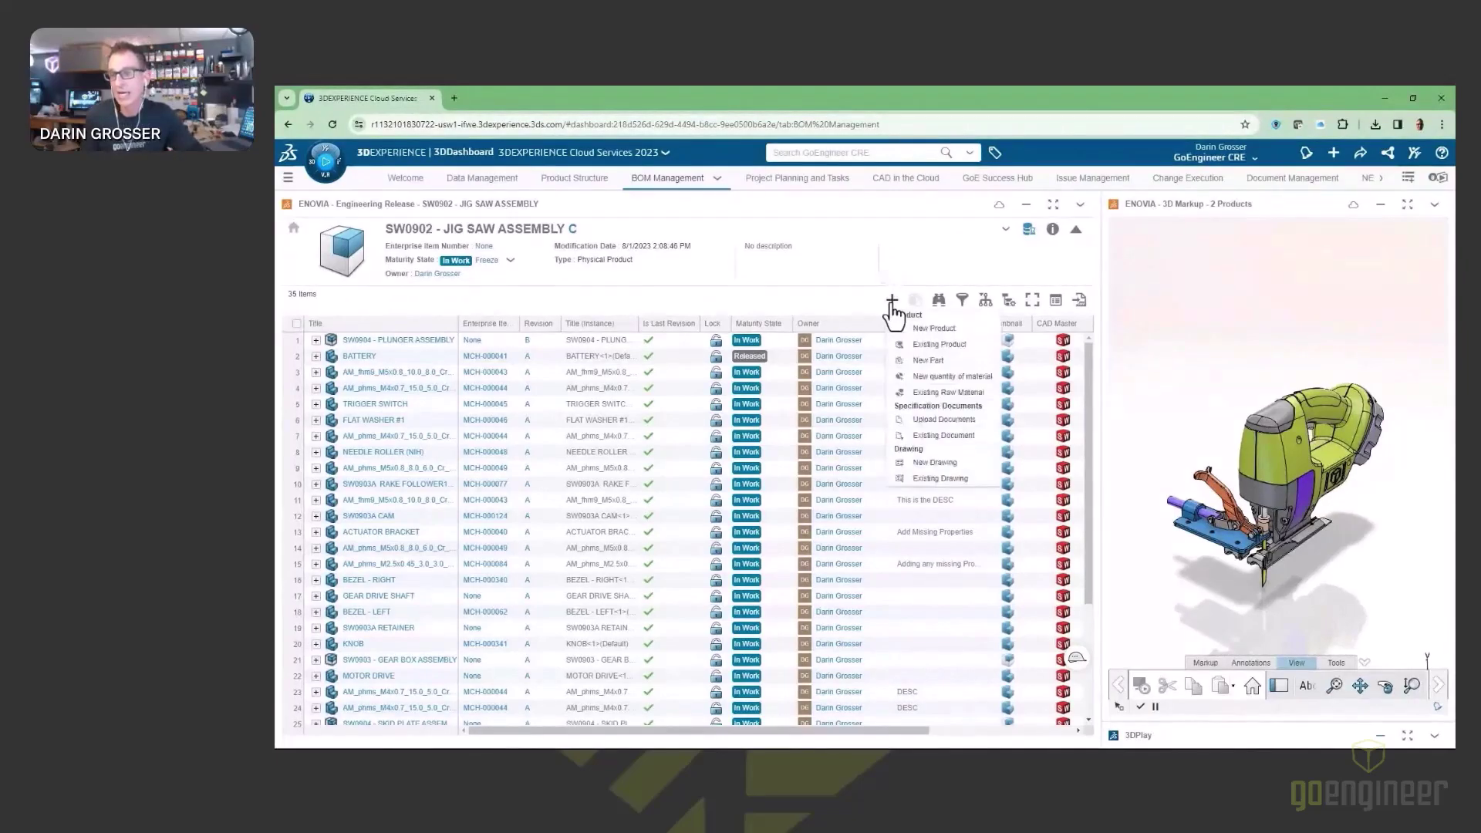
click(960, 432)
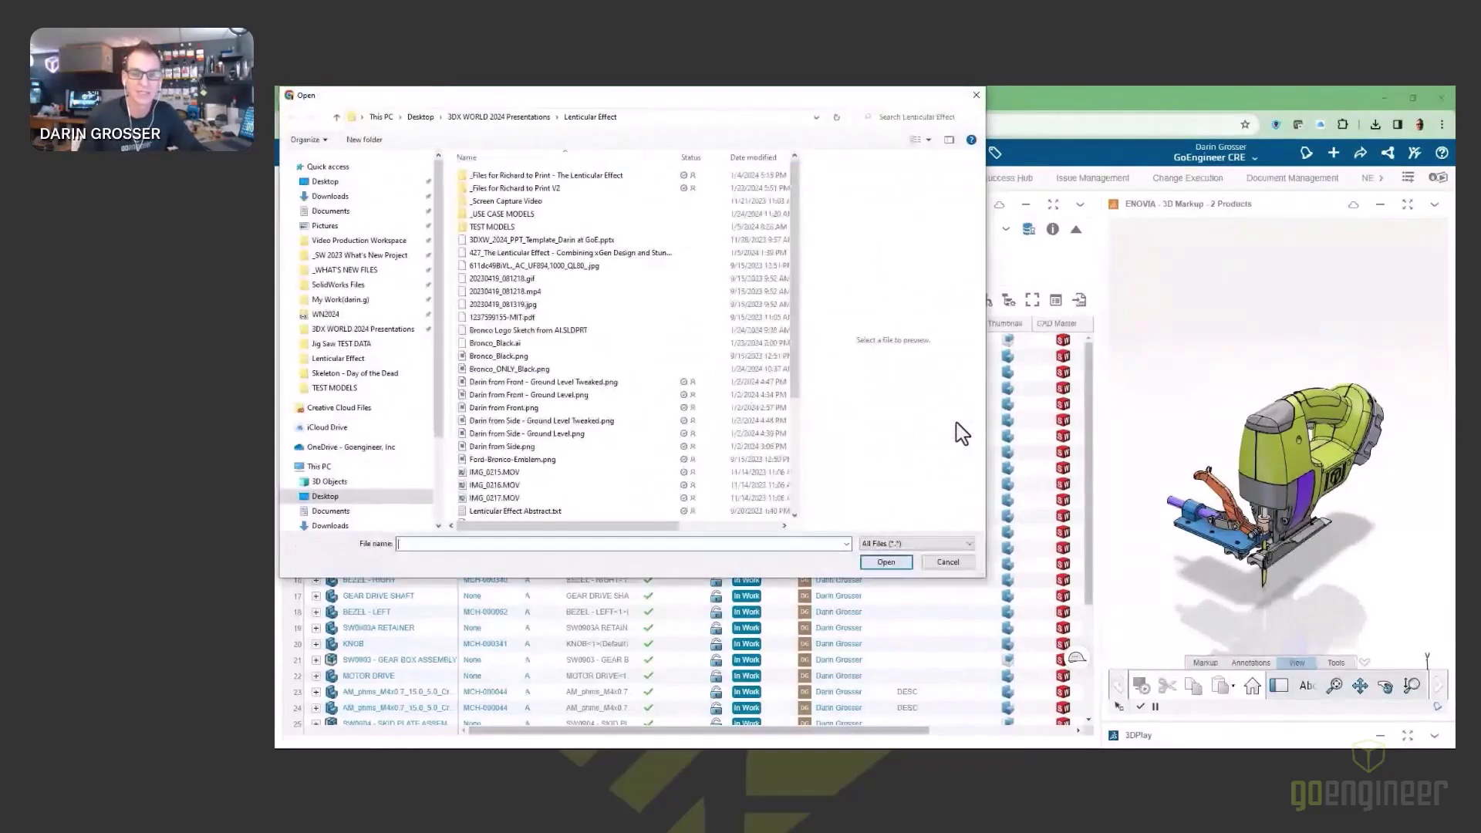
click(342, 343)
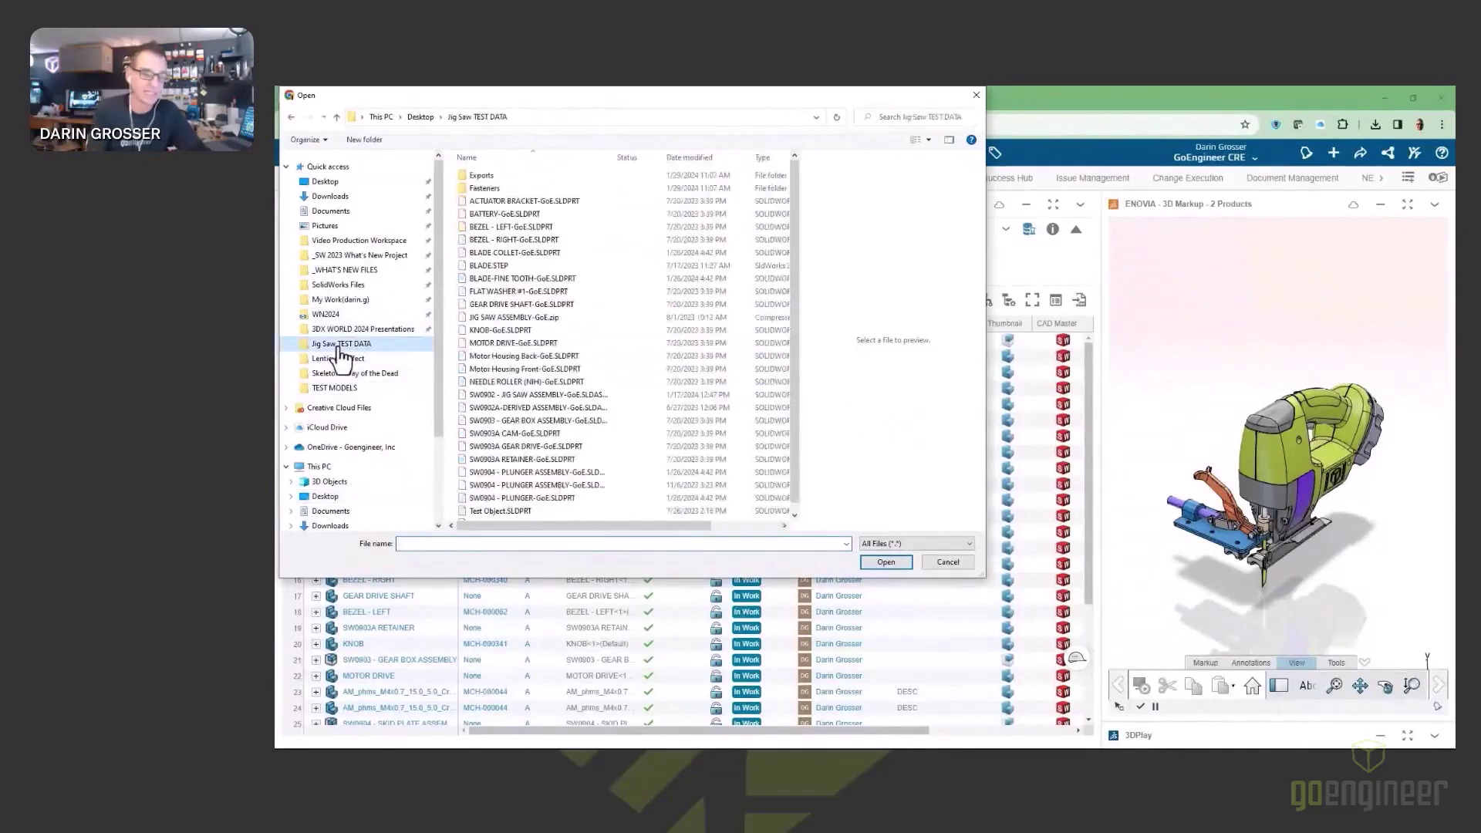
click(421, 116)
double_click(511, 475)
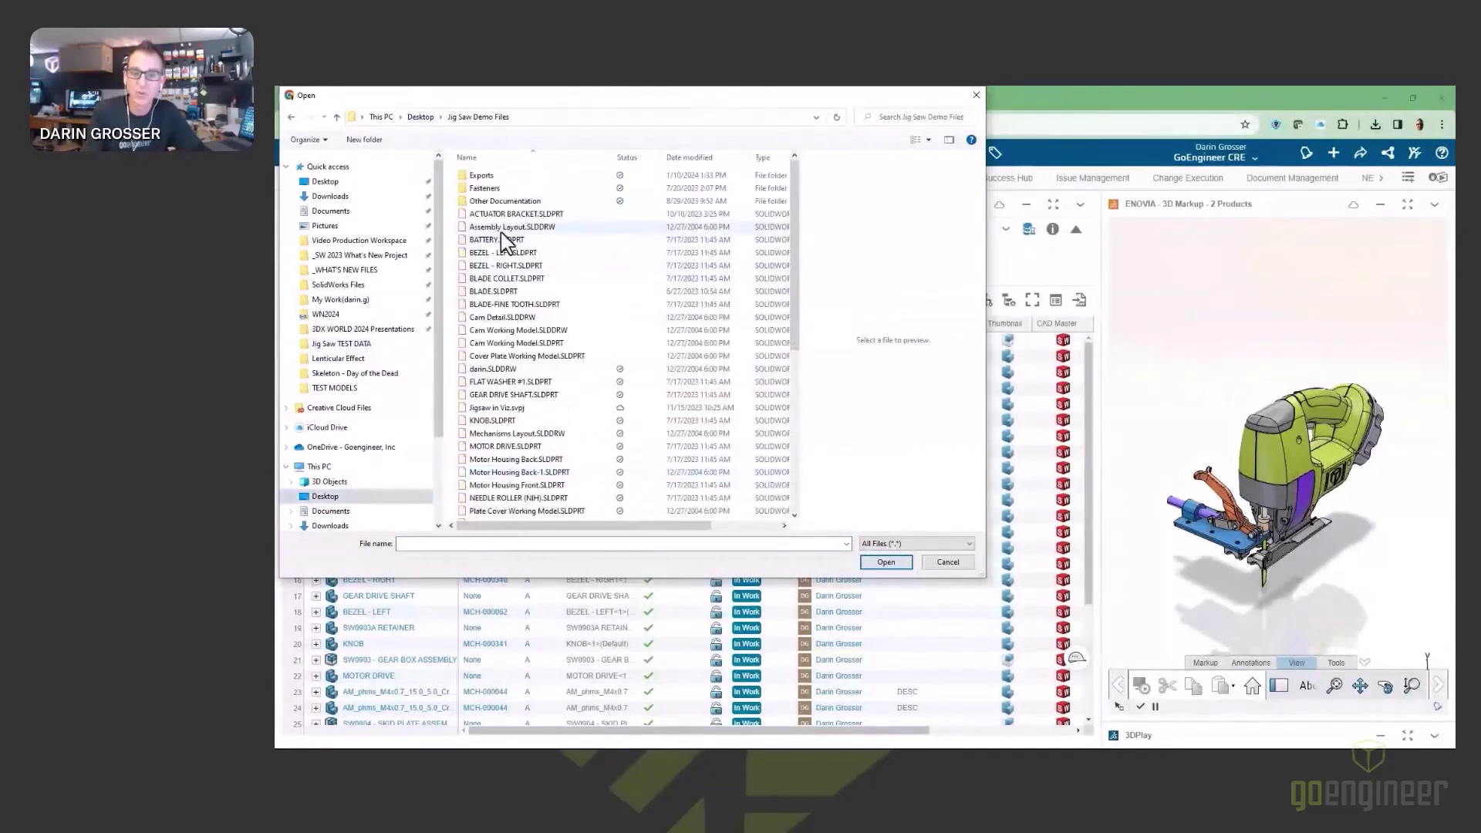
double_click(480, 200)
click(478, 202)
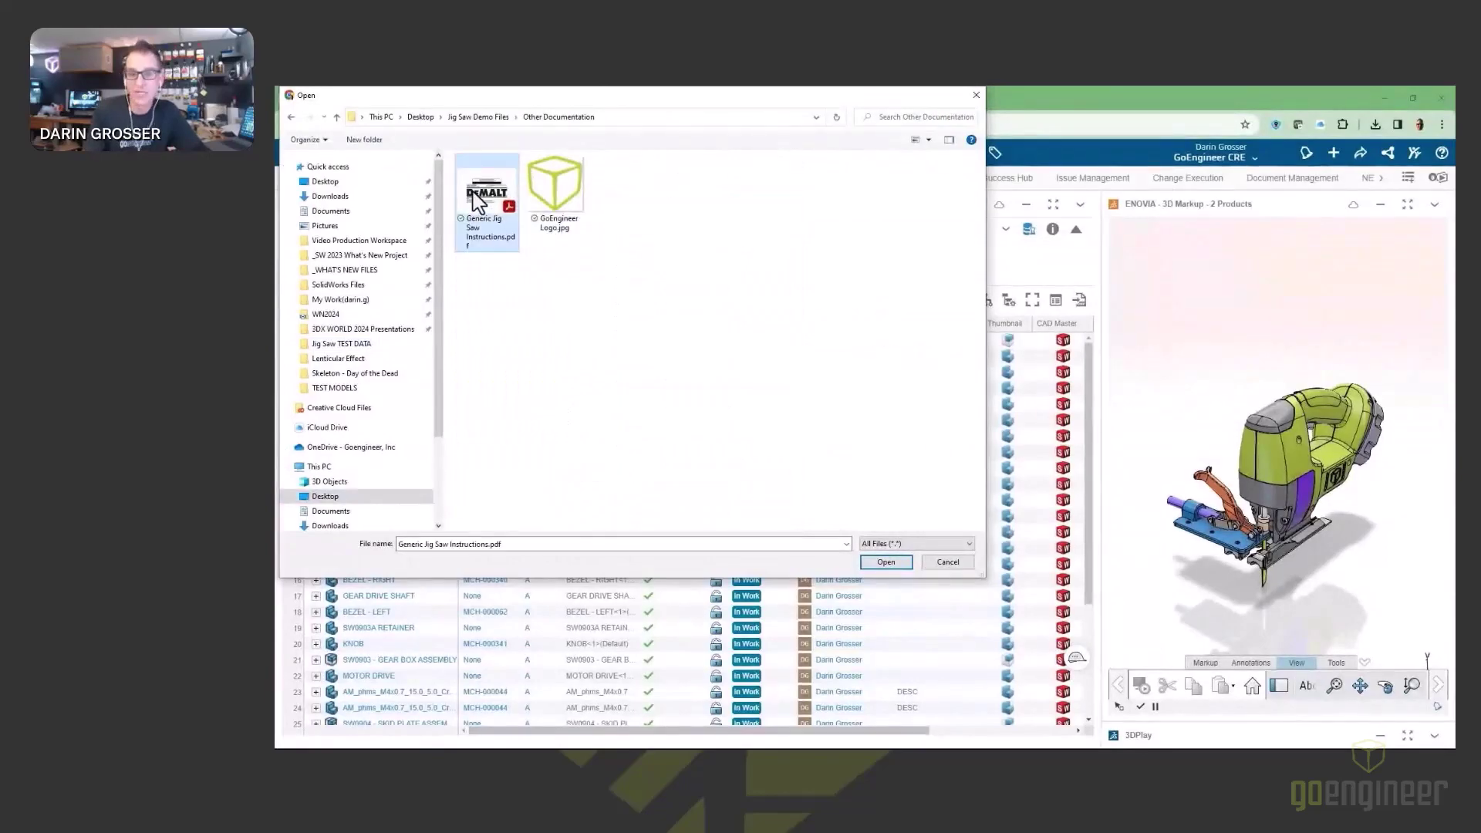
click(895, 564)
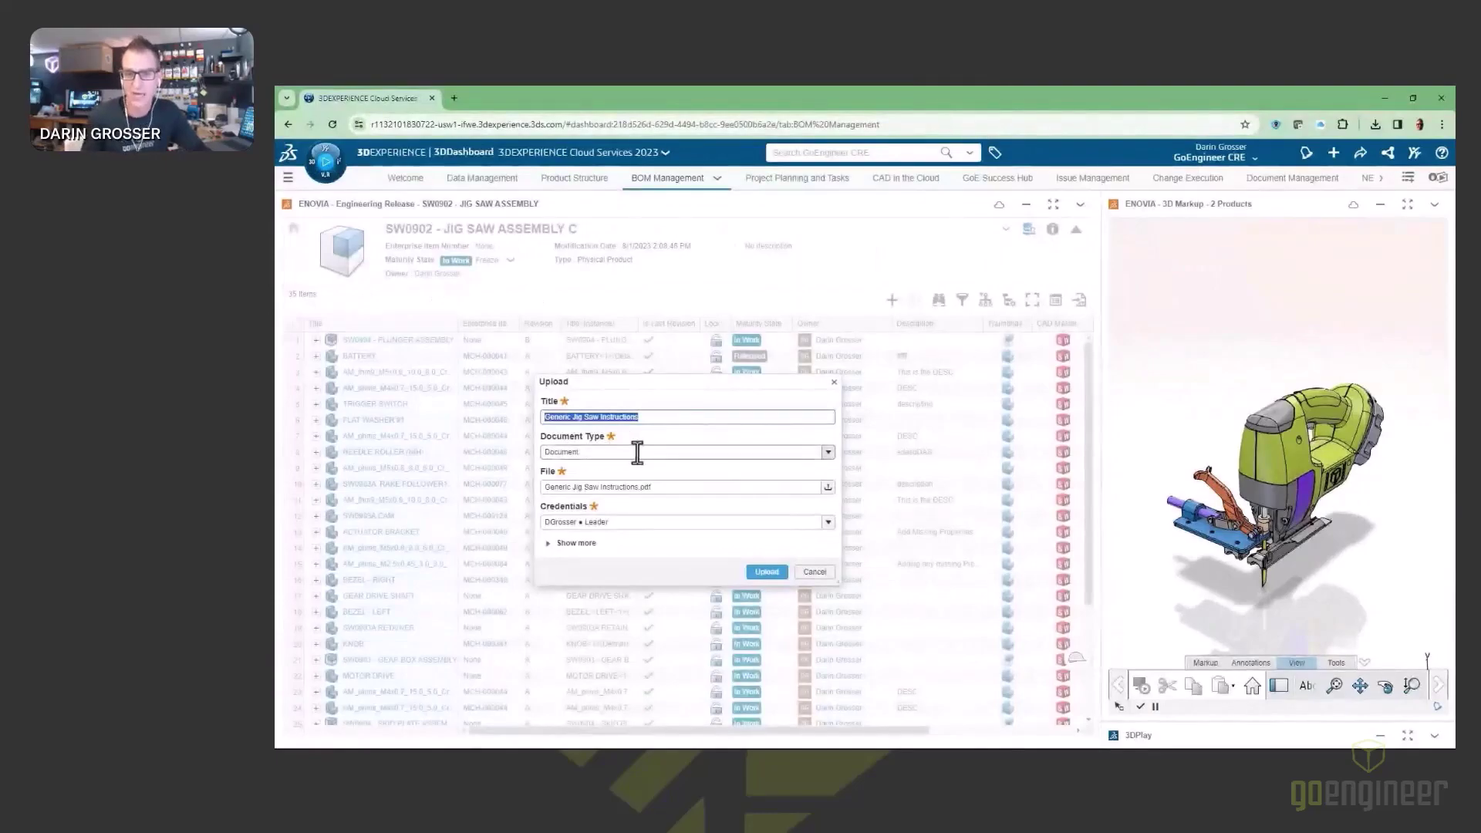
Step: Keep the type as Document and upload the PDF, bringing the BOM to 36 items
click(820, 453)
click(828, 455)
click(826, 469)
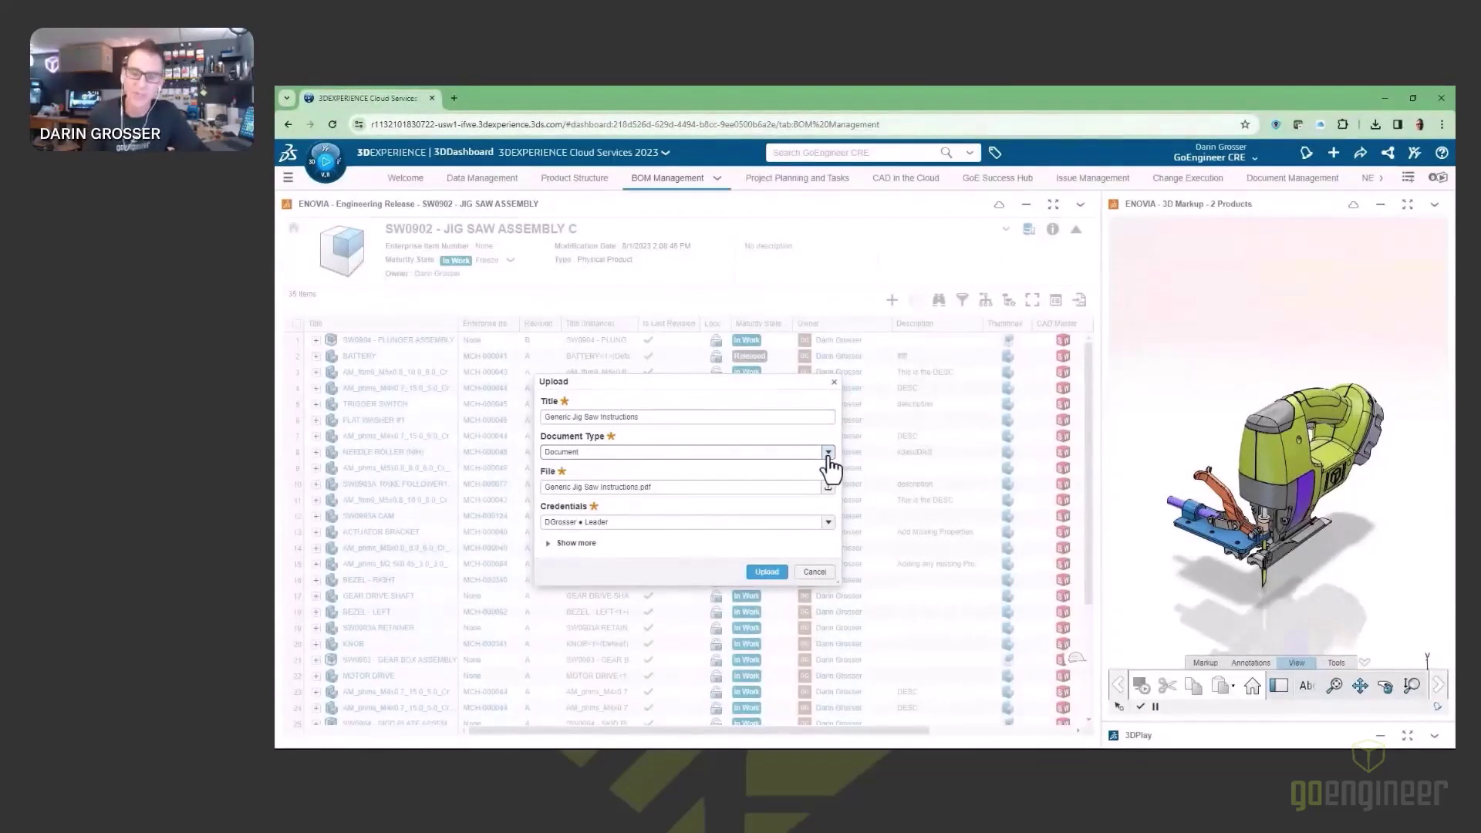
click(778, 573)
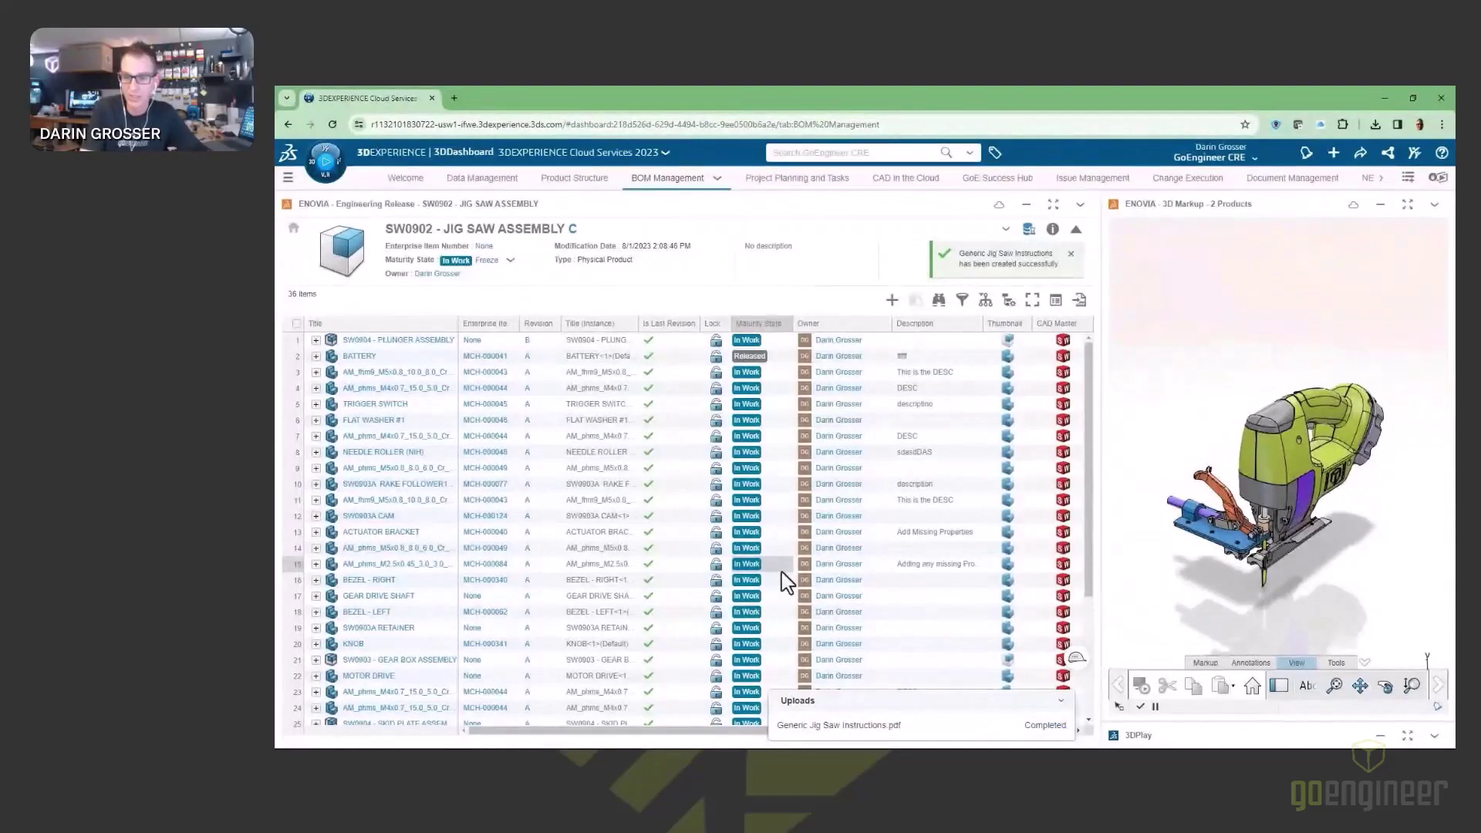
scroll(786, 583, down, 3)
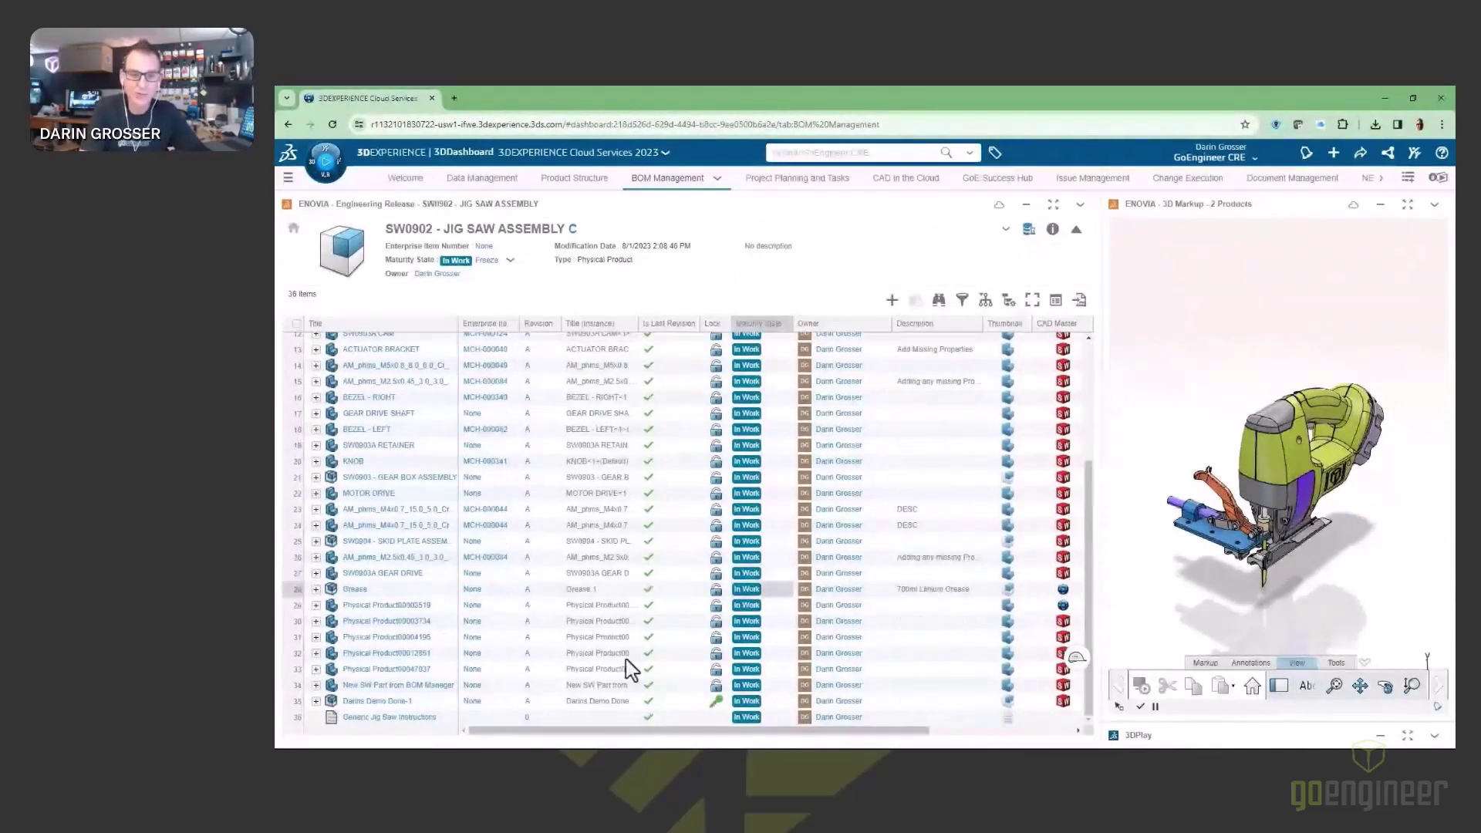
Step: Replace the instructions PDF pages in 3D Markup with the SW0902 jig saw assembly model
drag(390, 717, 1266, 383)
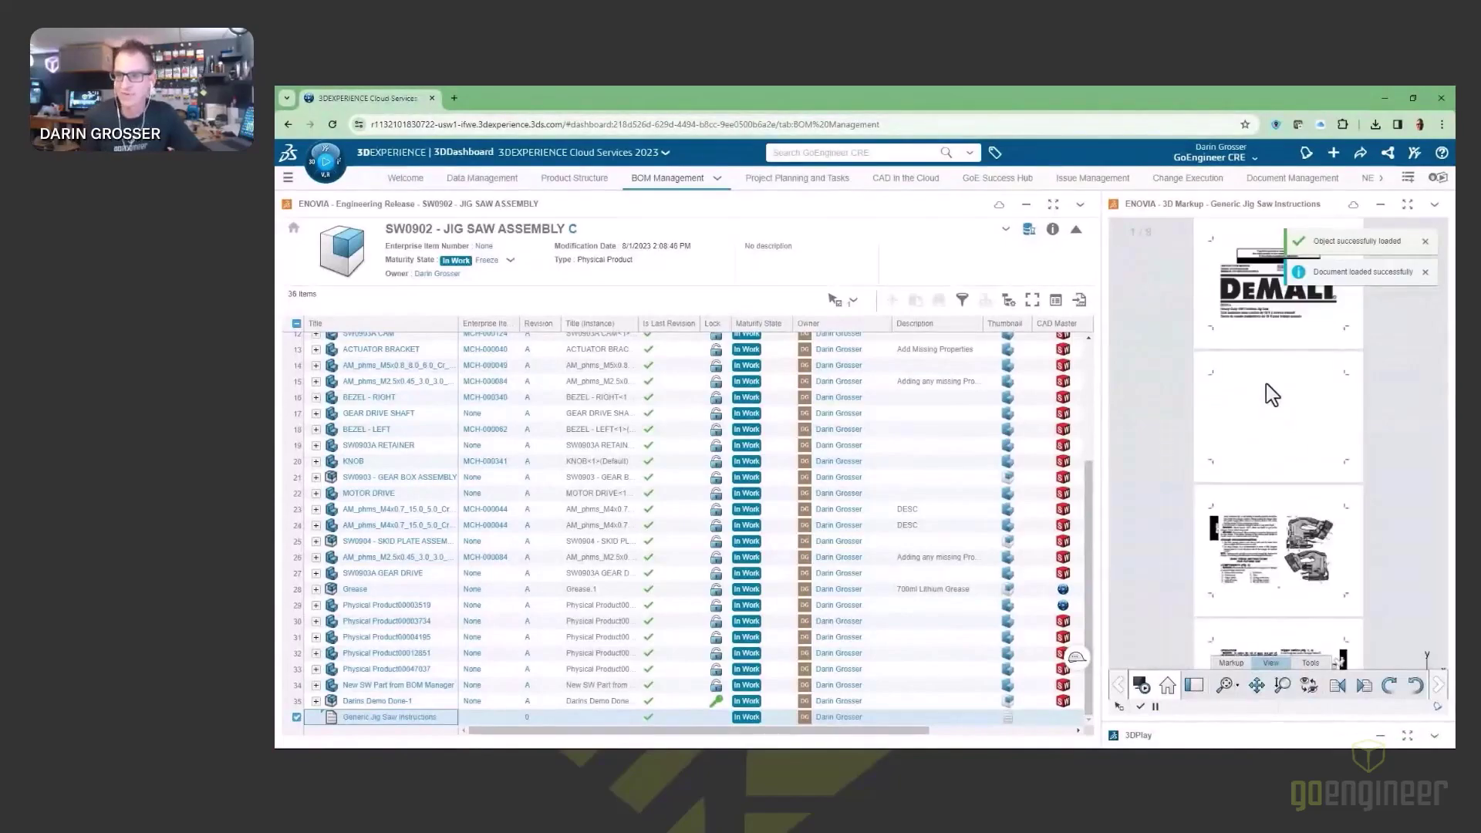
scroll(1273, 395, down, 5)
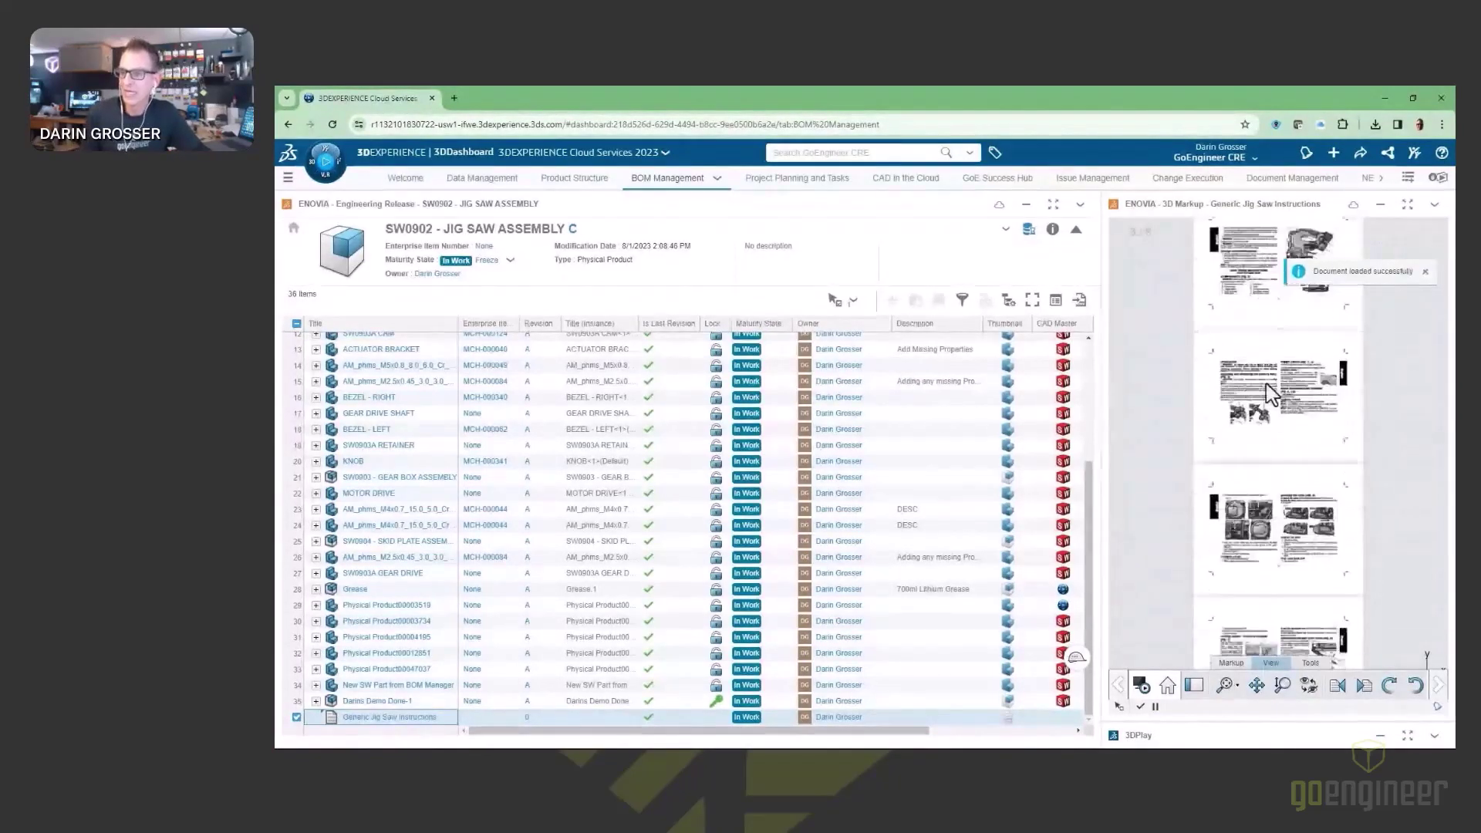
scroll(1272, 395, down, 5)
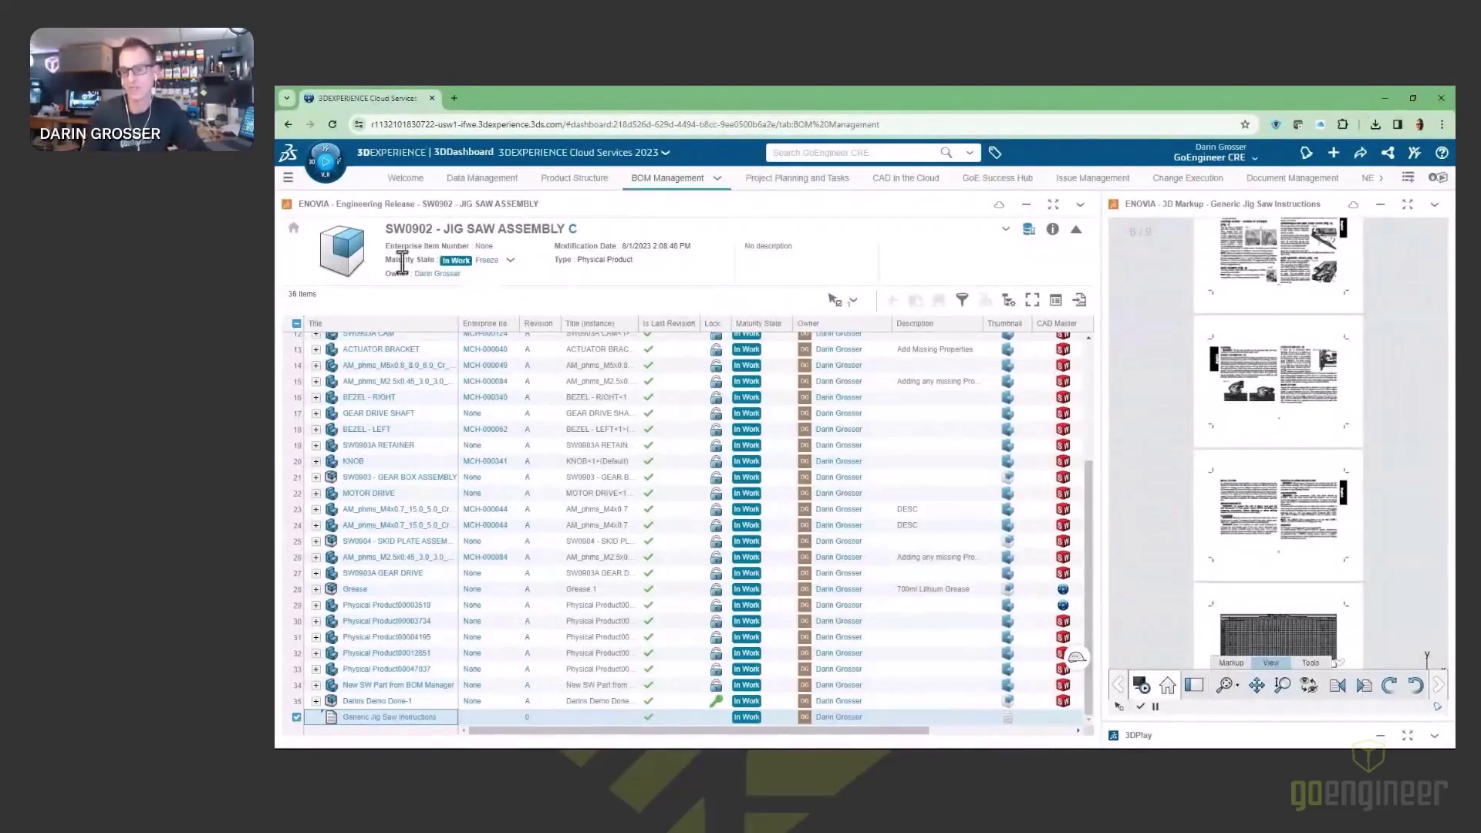
drag(344, 253, 1257, 424)
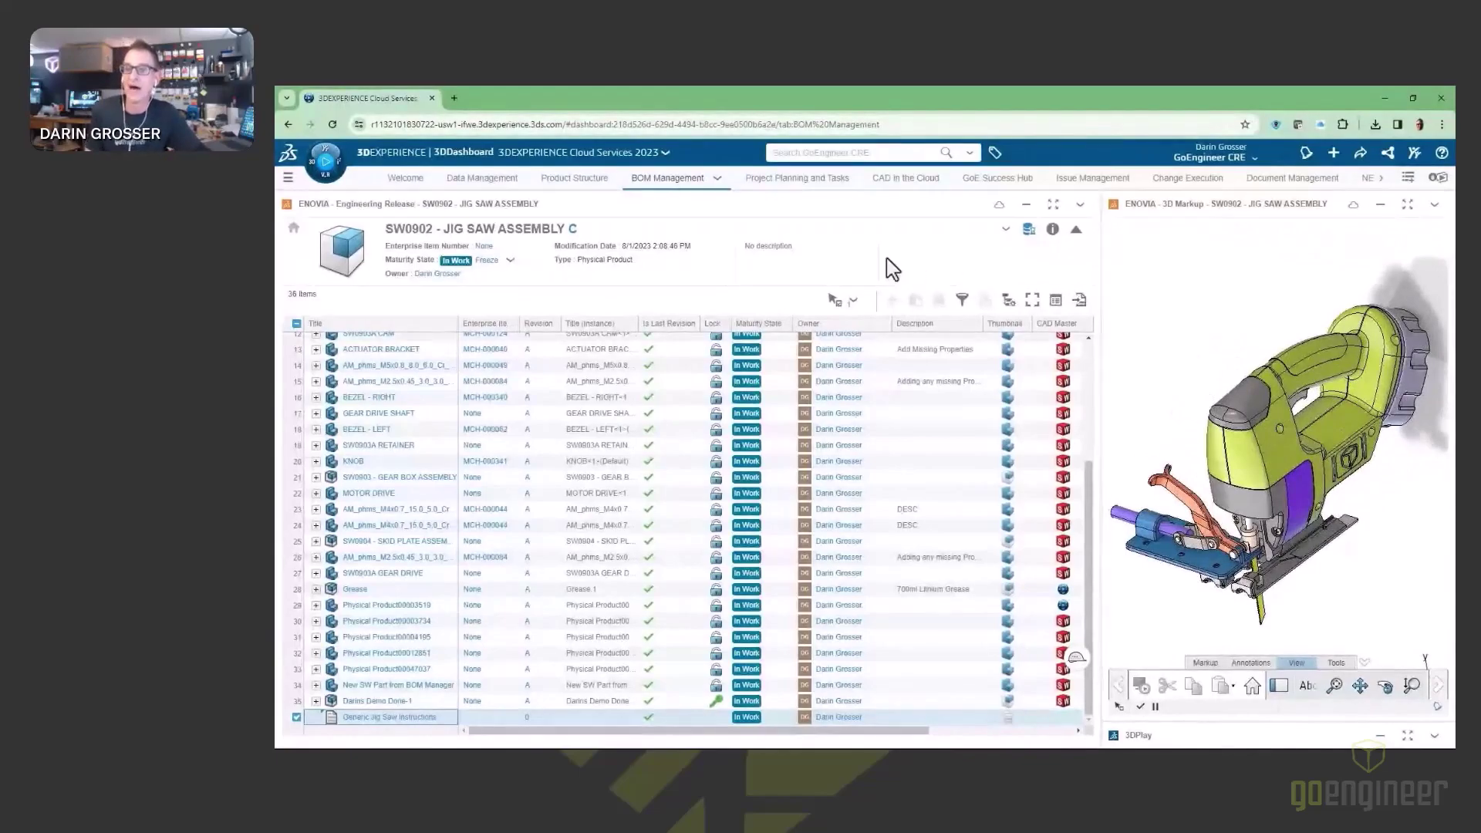
Step: Select every item in the jig saw assembly structure and review the assembly actions list
click(298, 325)
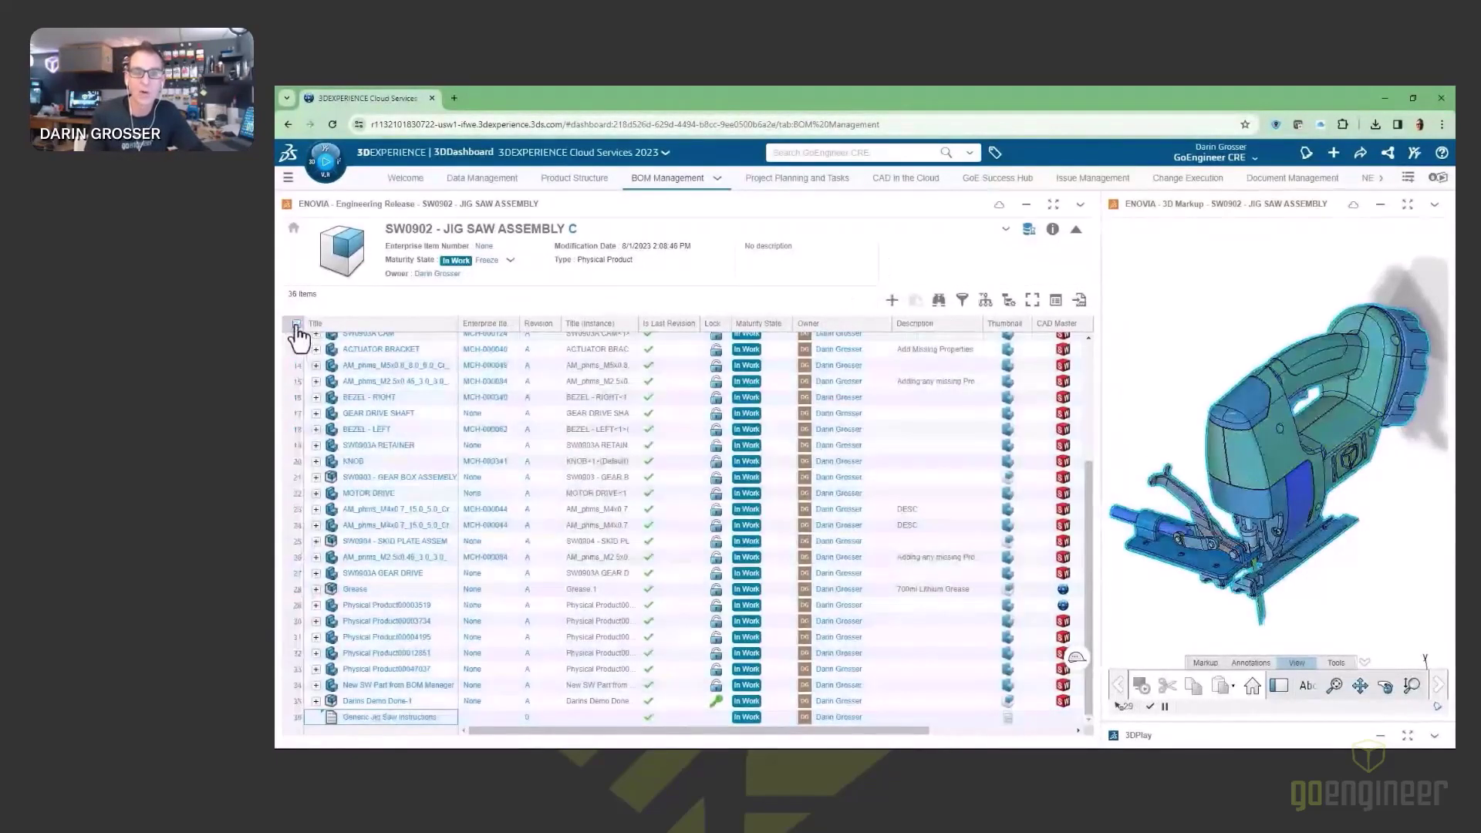
click(1152, 283)
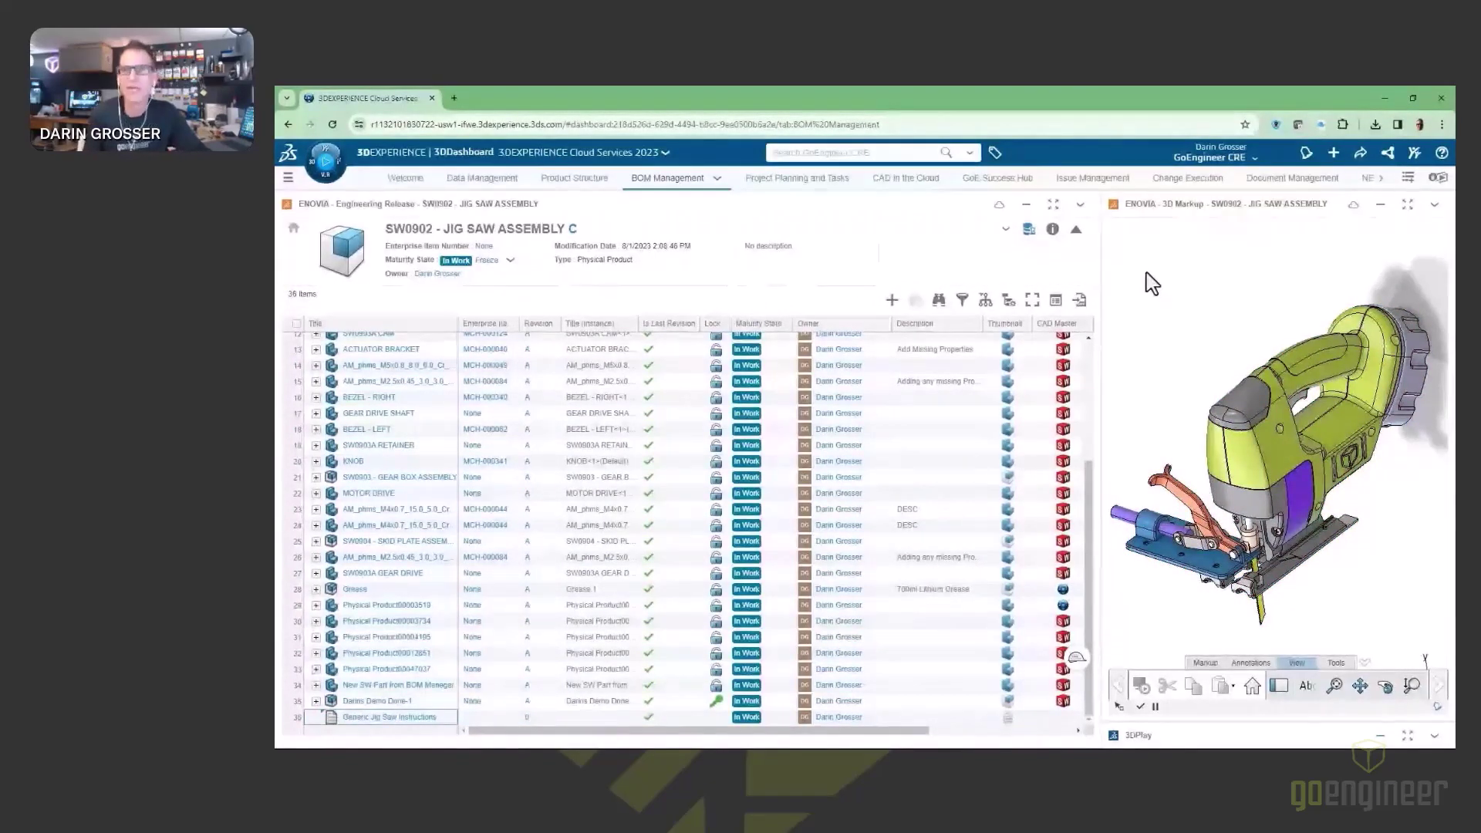
click(1006, 231)
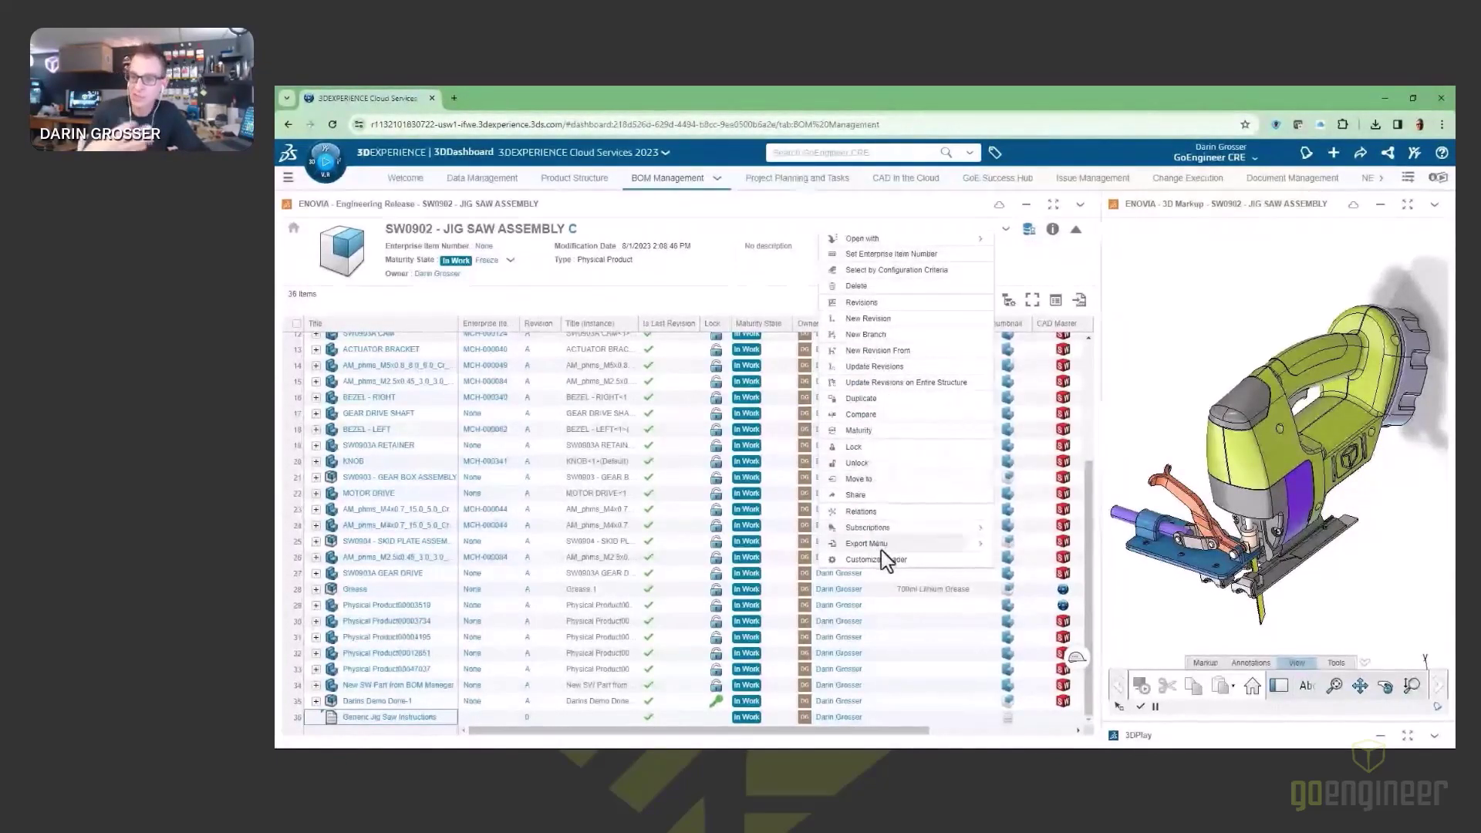
mouse_move(881, 546)
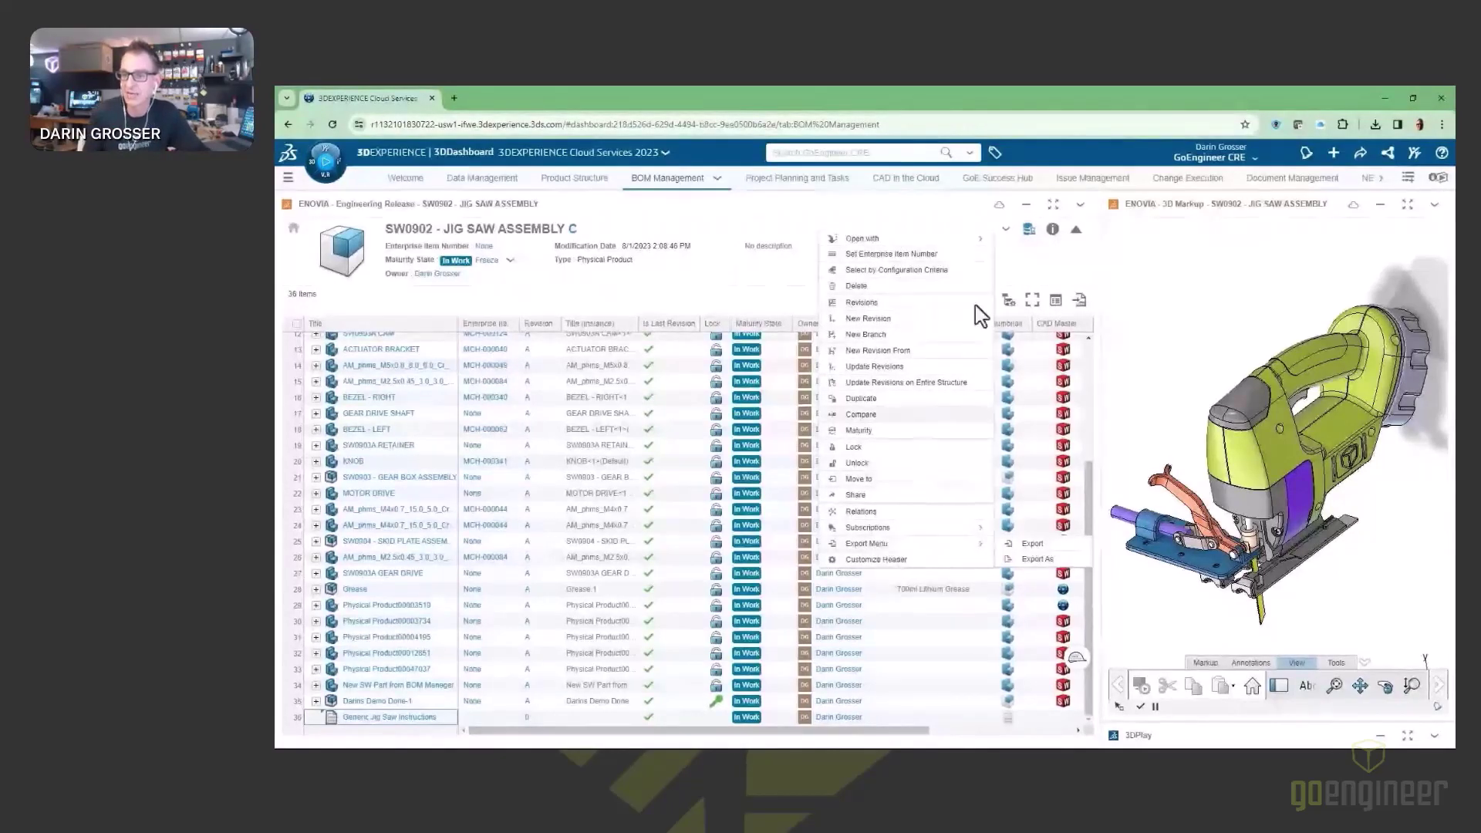
click(891, 310)
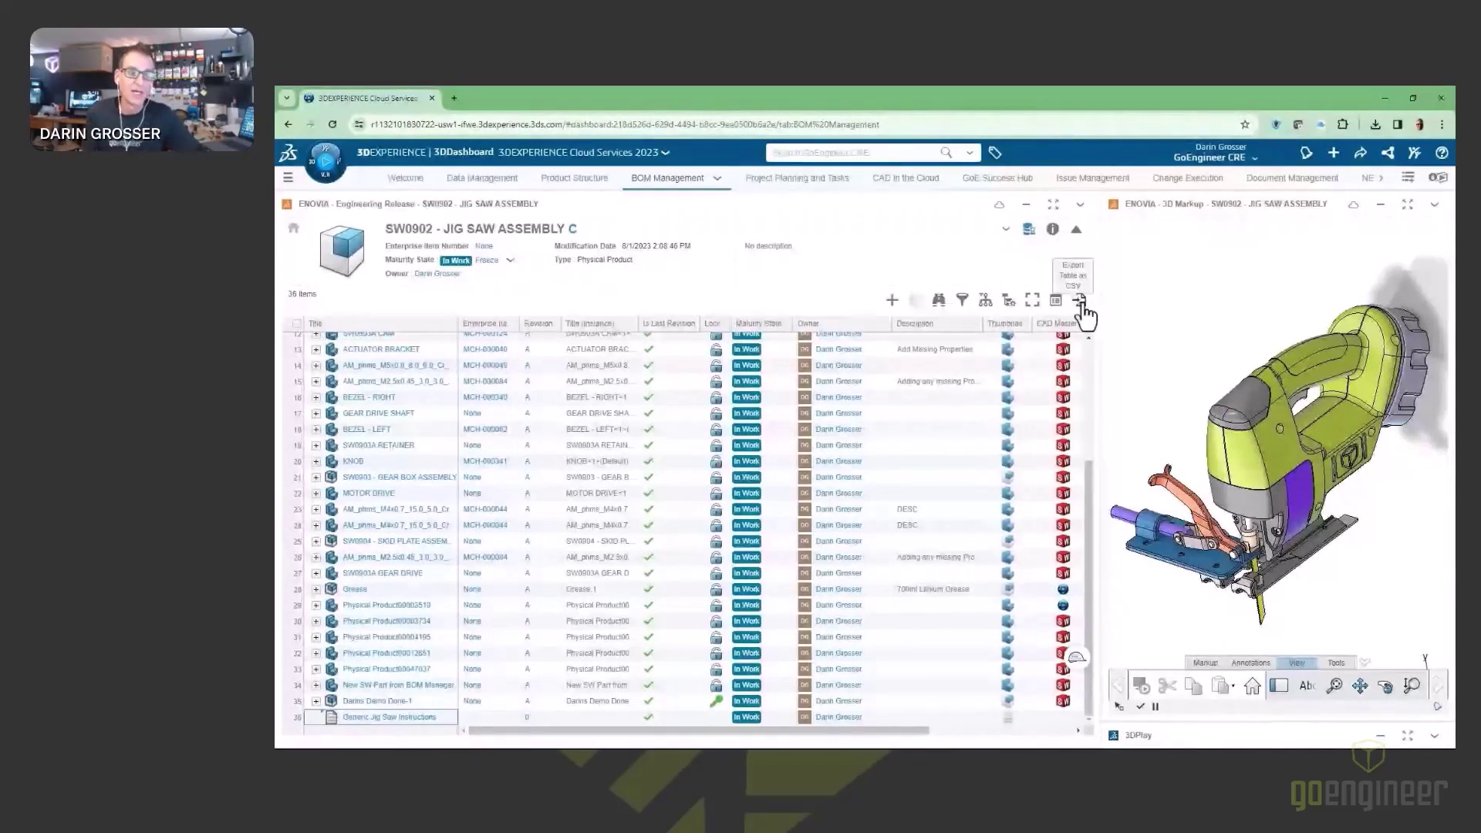
Step: Export the BOM table to CSV and open 'SW0902 - JIG SAW ASSEMBLY (8).csv' from recent downloads
click(1081, 303)
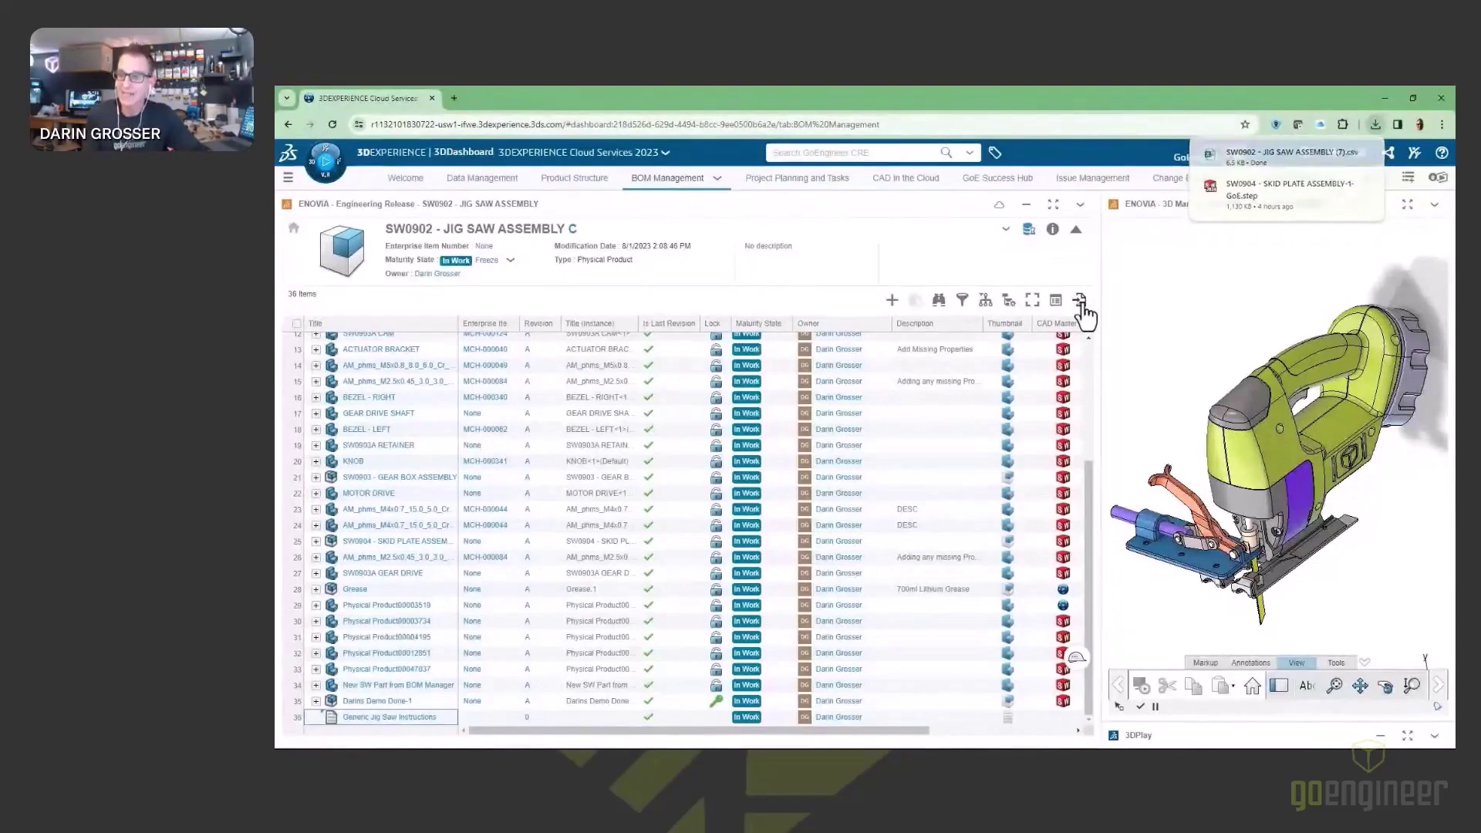
click(1374, 125)
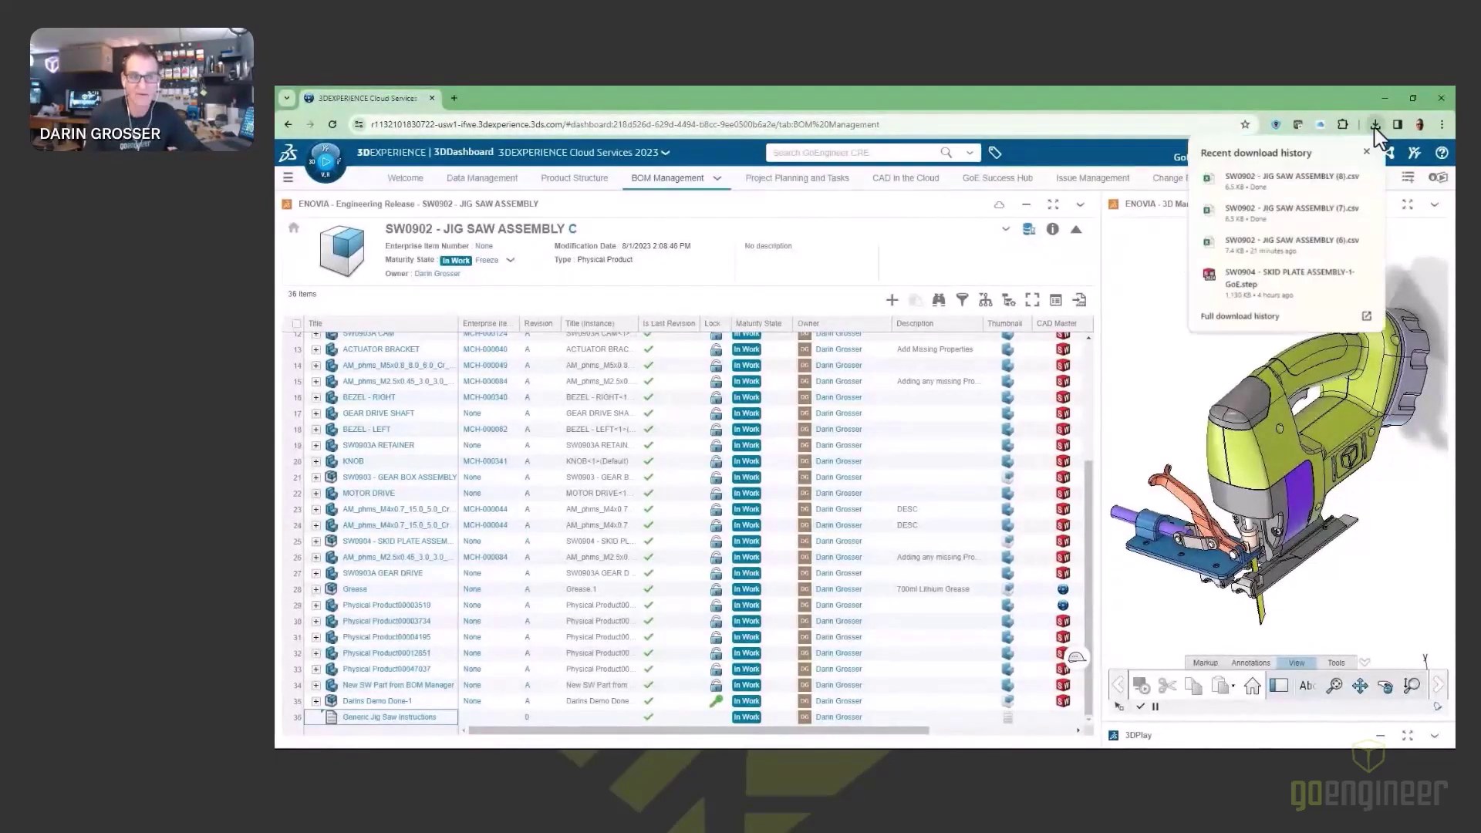
click(1305, 194)
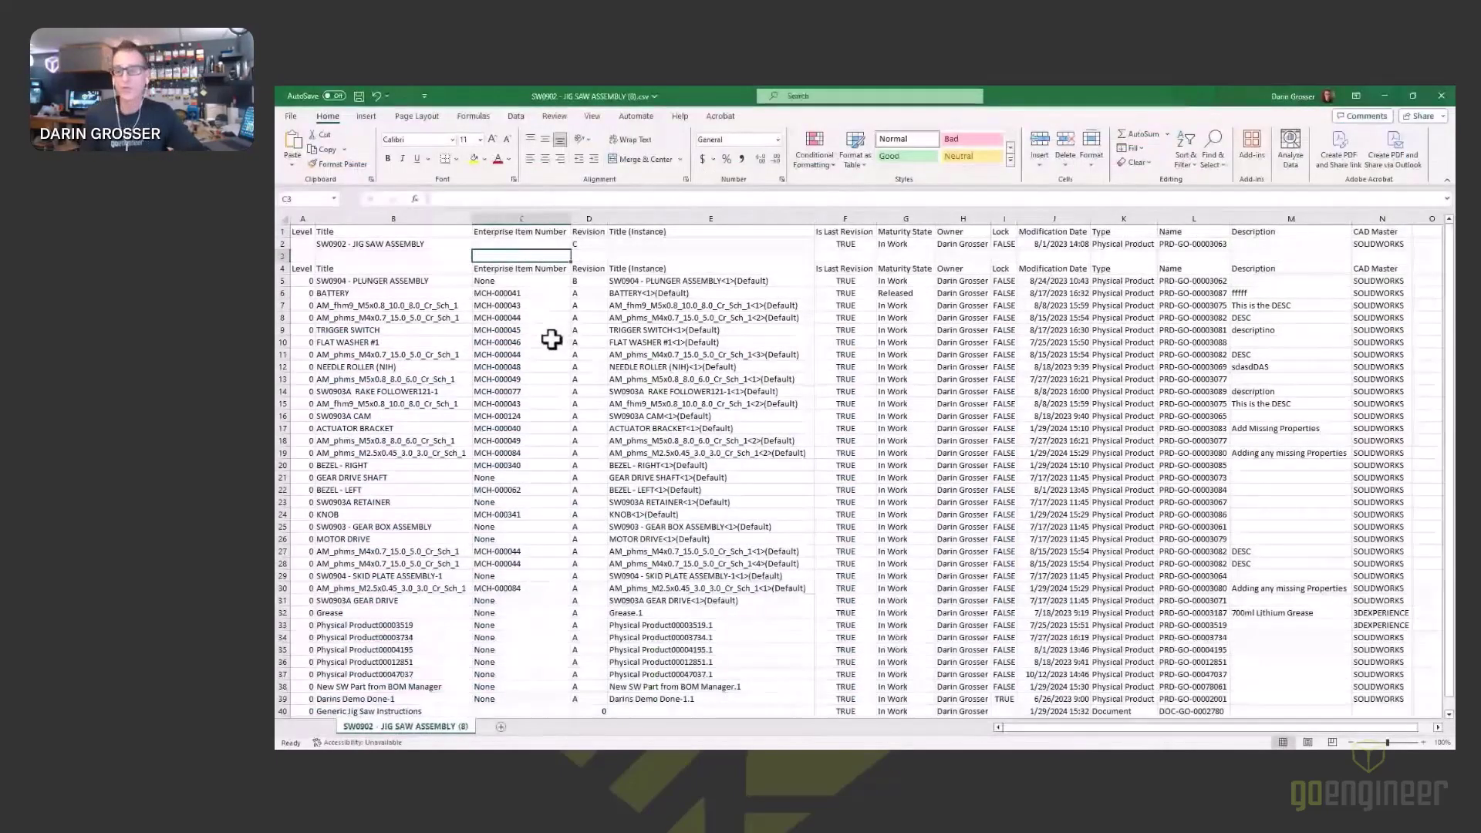
Step: Review the exported jig saw BOM rows in Excel, then minimize Excel
scroll(552, 339, down, 4)
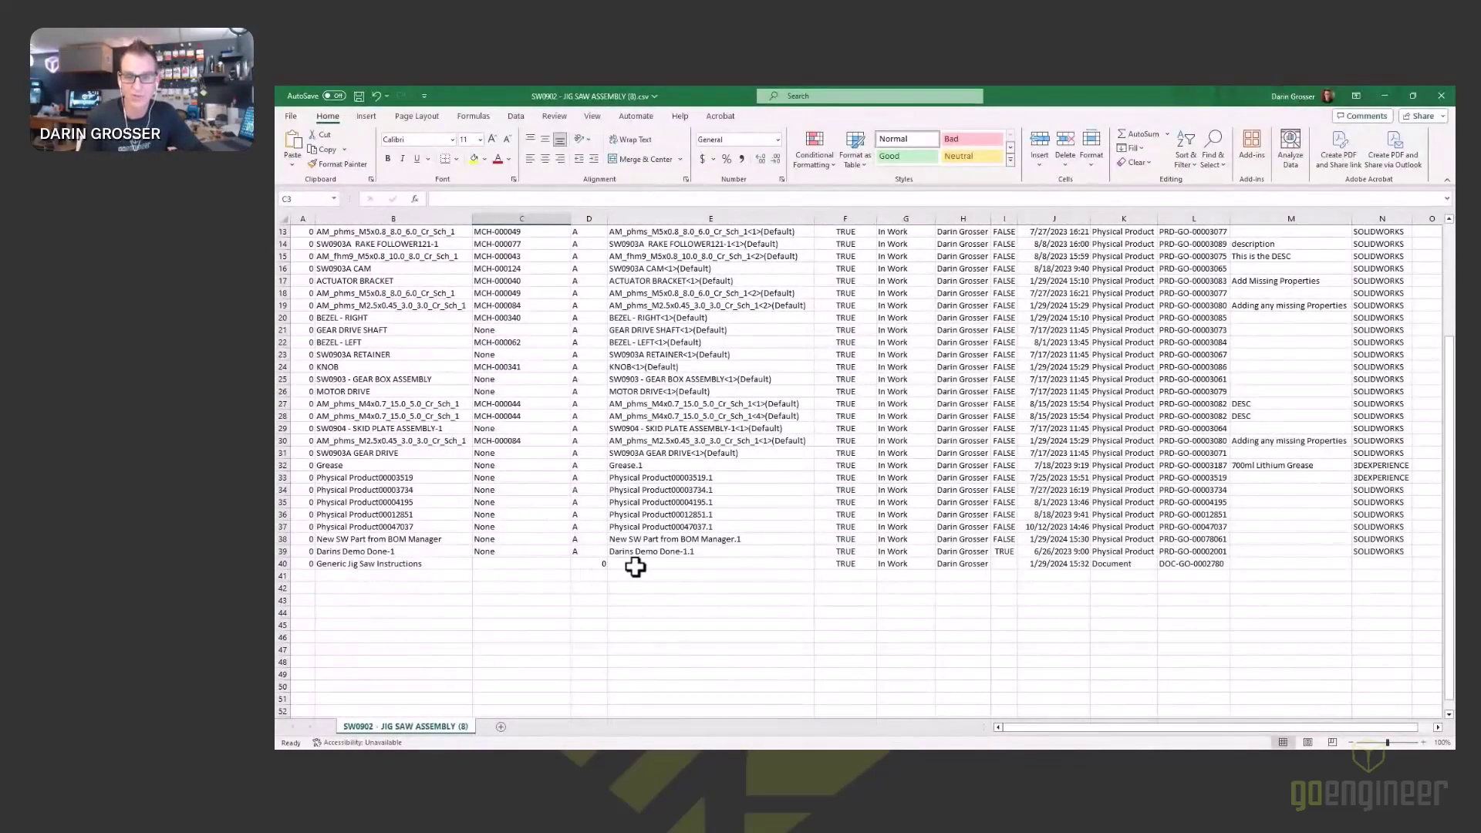
scroll(635, 567, up, 4)
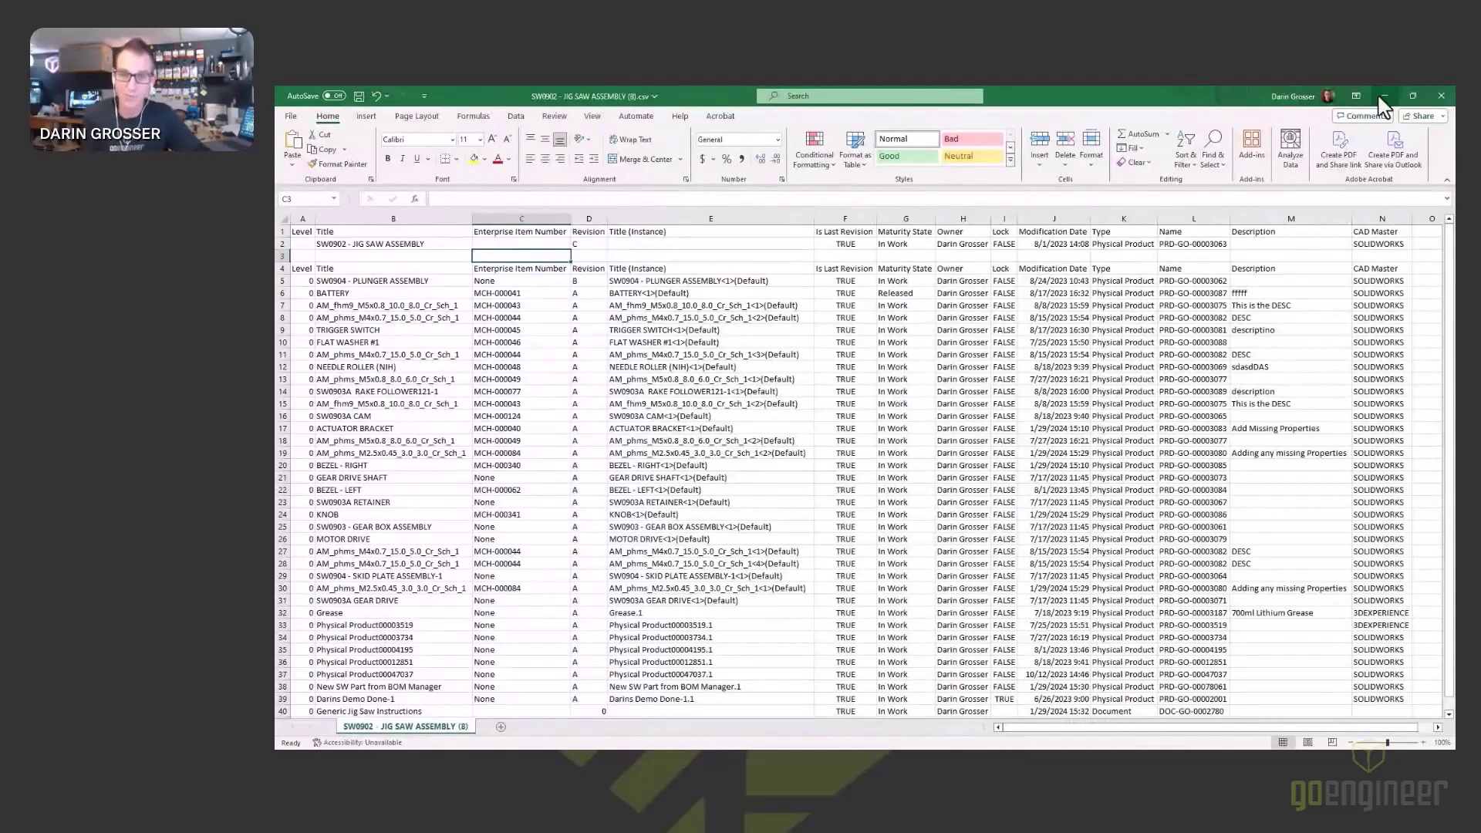
click(1381, 99)
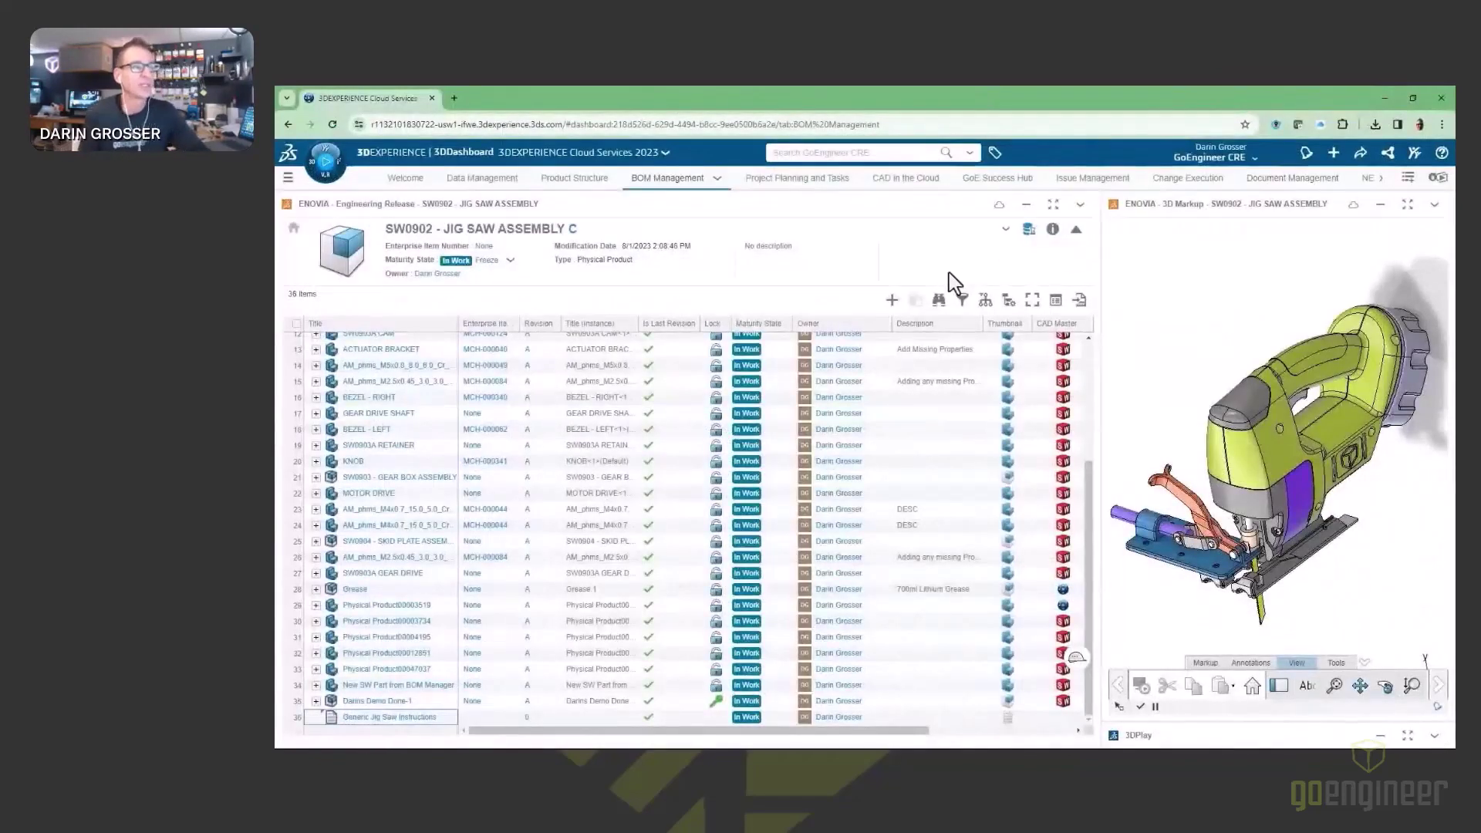
click(1006, 230)
mouse_move(981, 545)
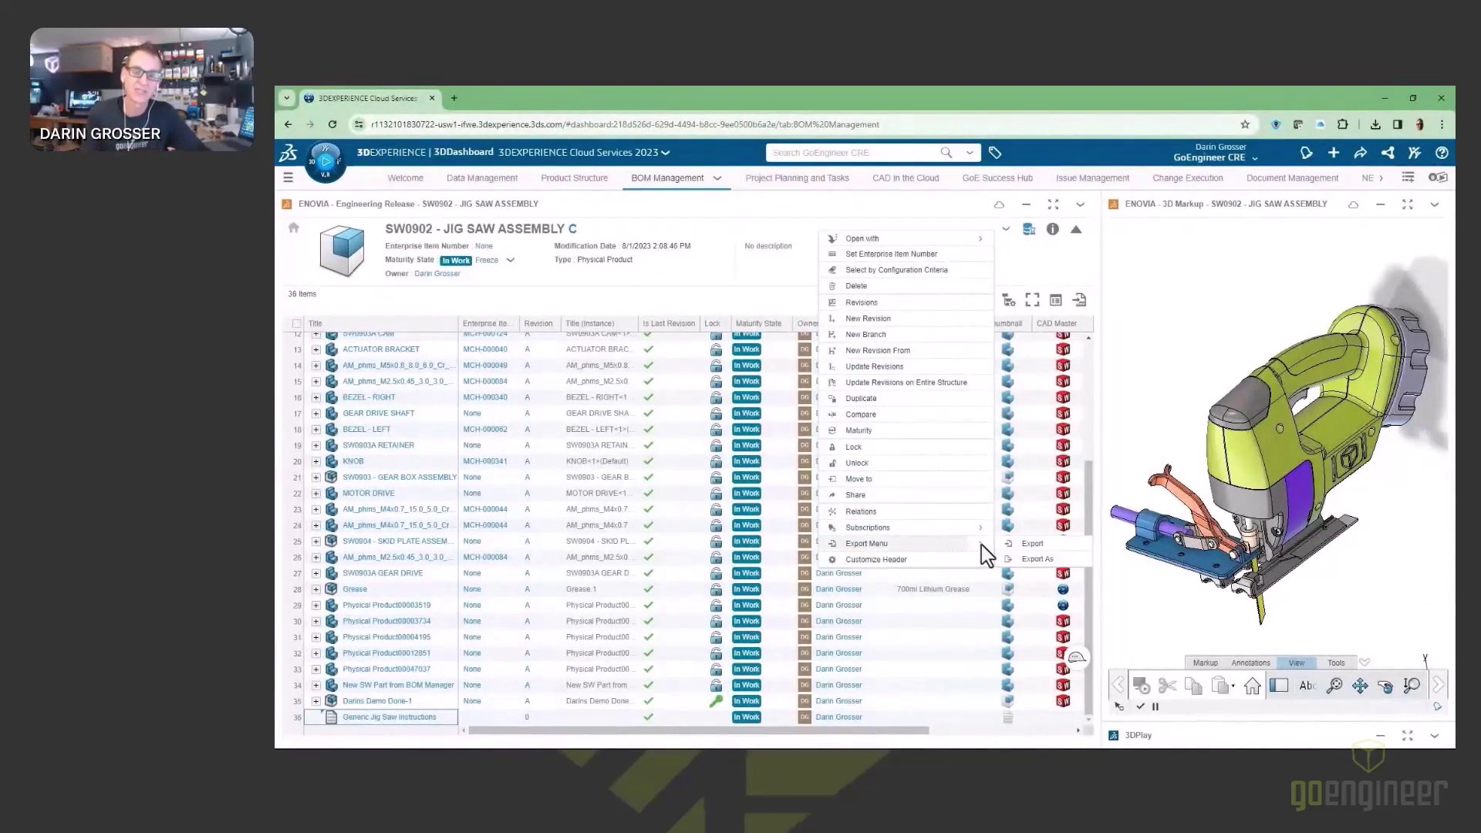
click(1039, 559)
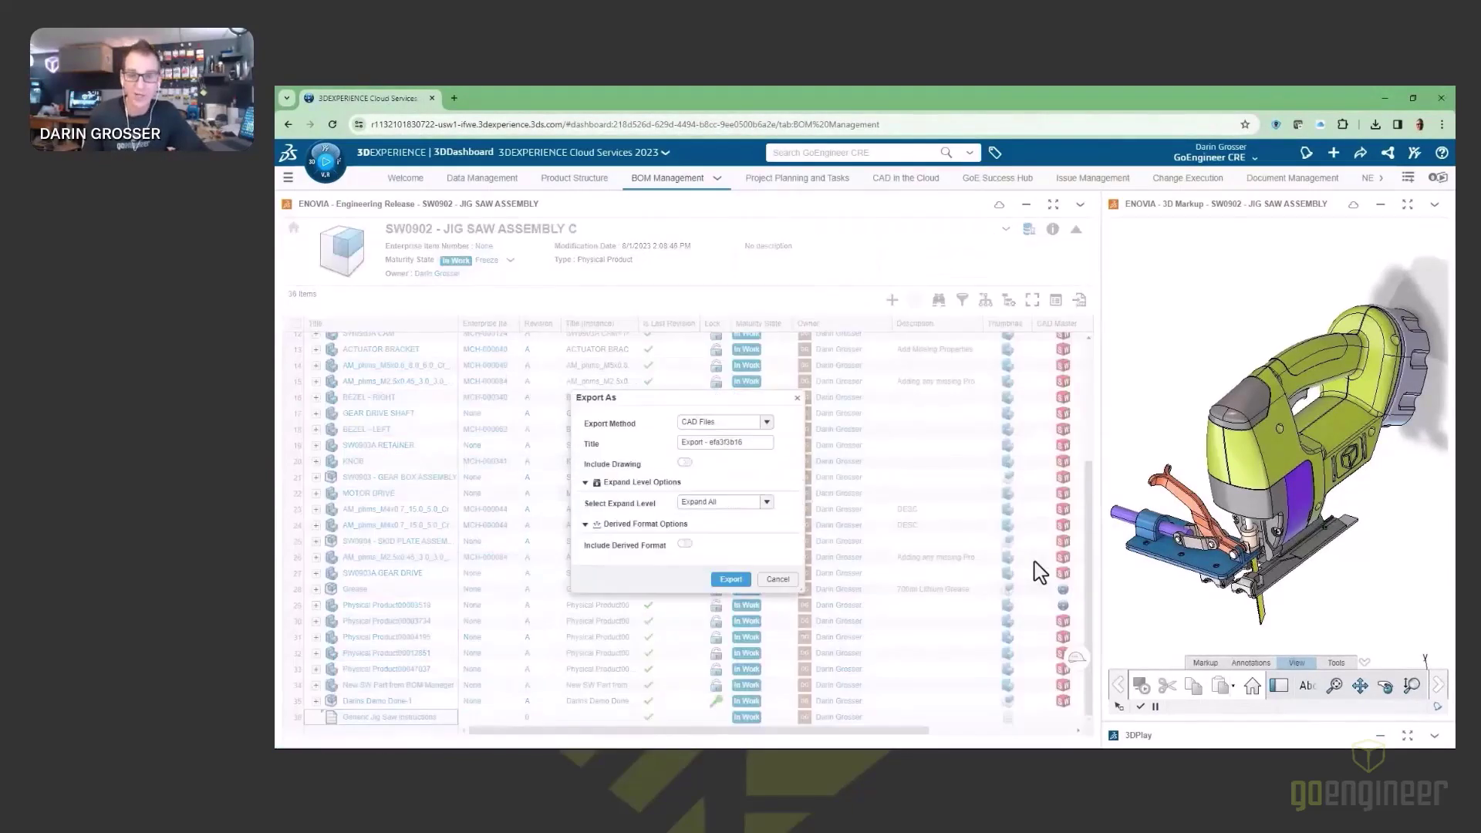
click(684, 462)
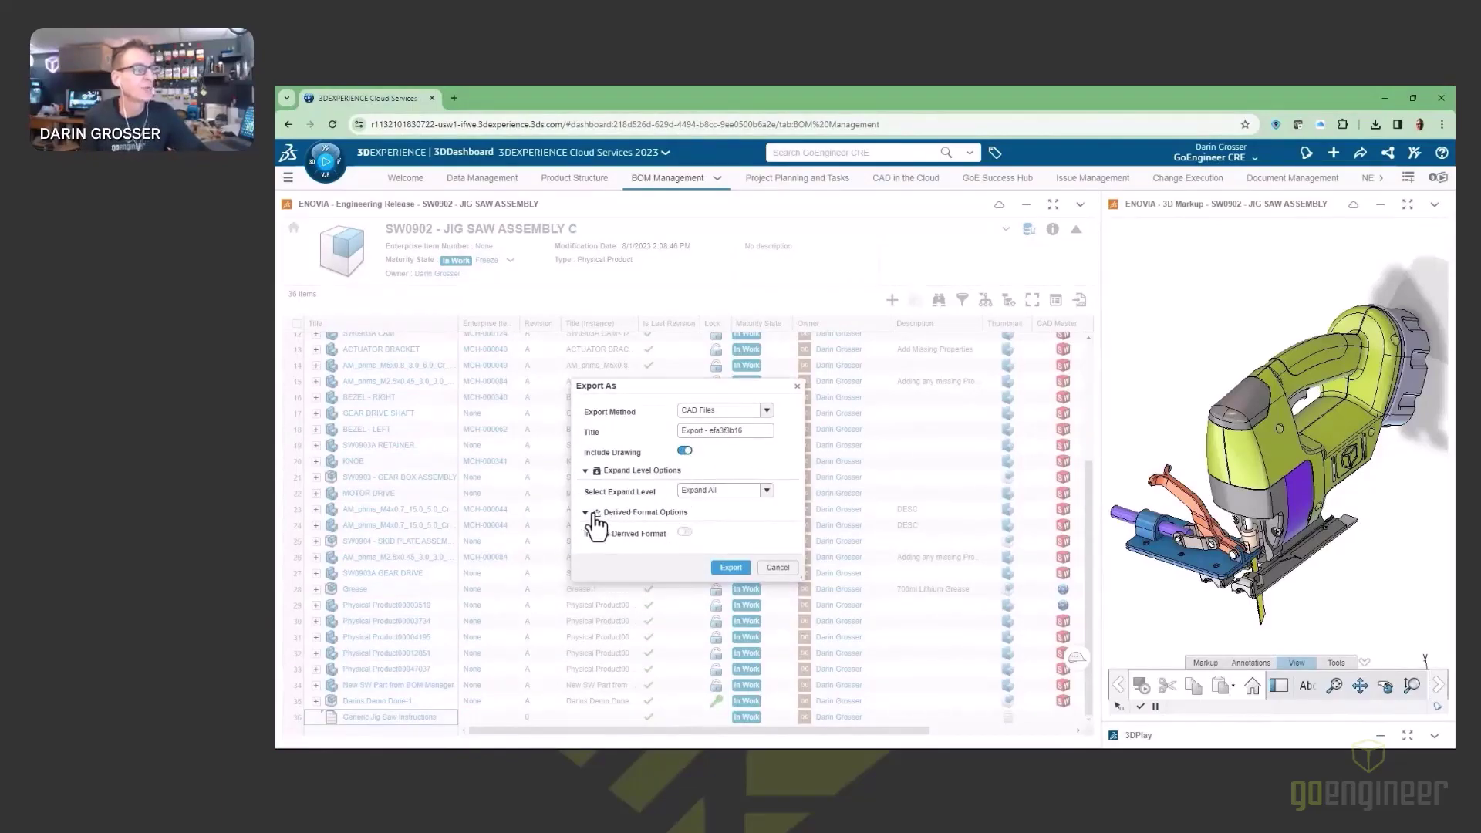
click(684, 531)
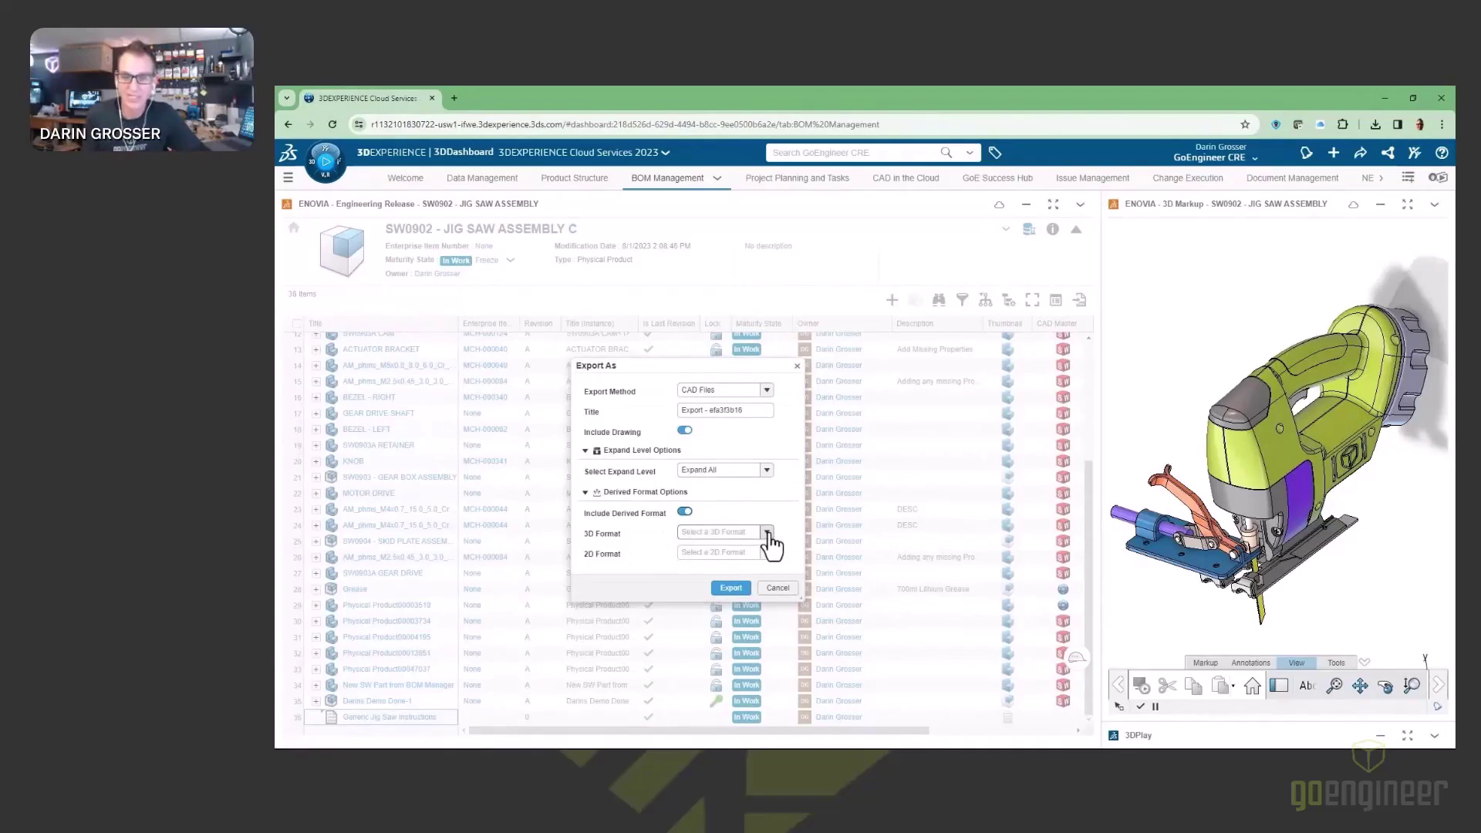
click(768, 534)
click(747, 590)
click(767, 553)
click(718, 570)
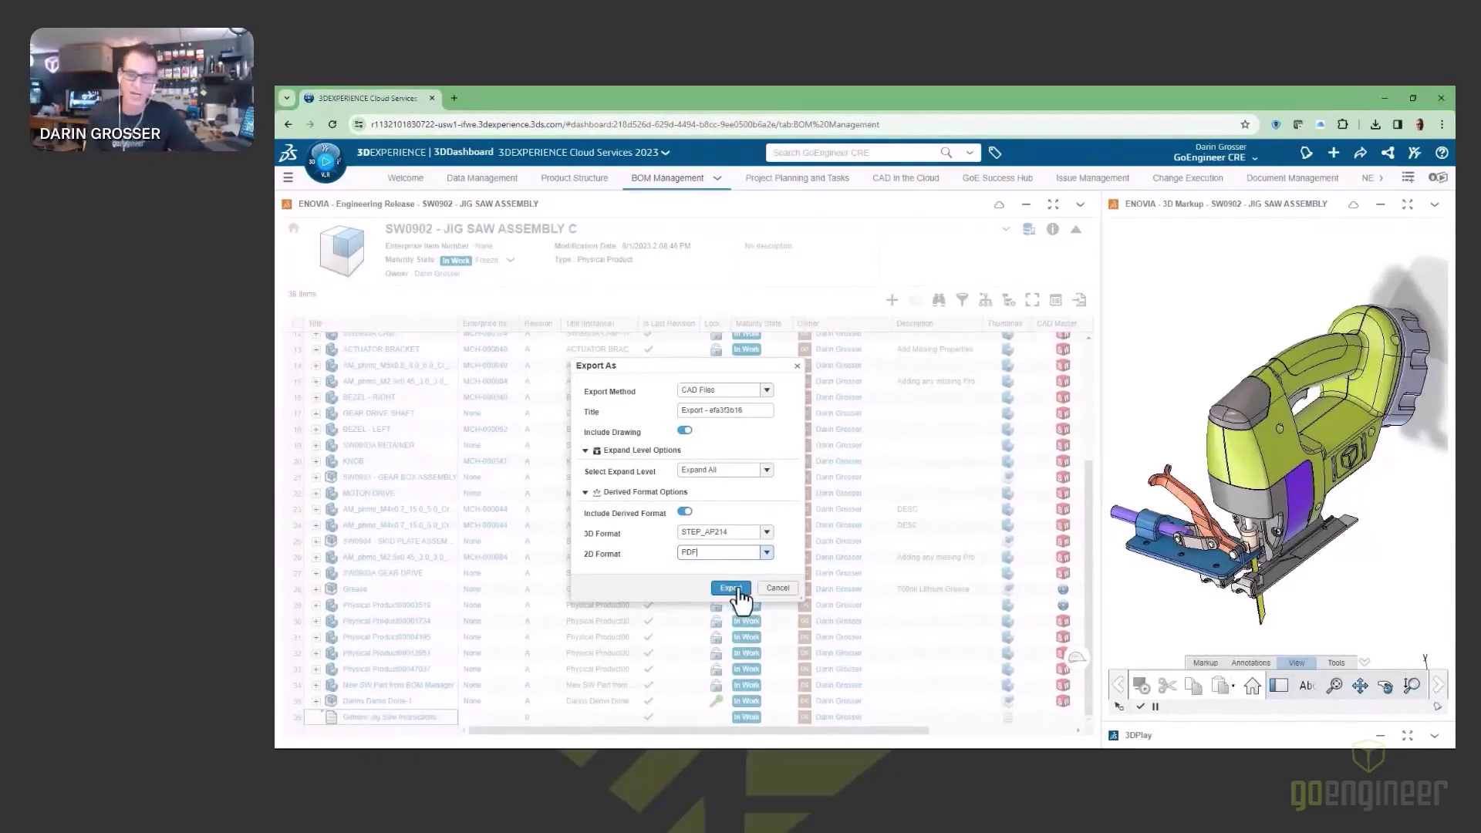
click(777, 589)
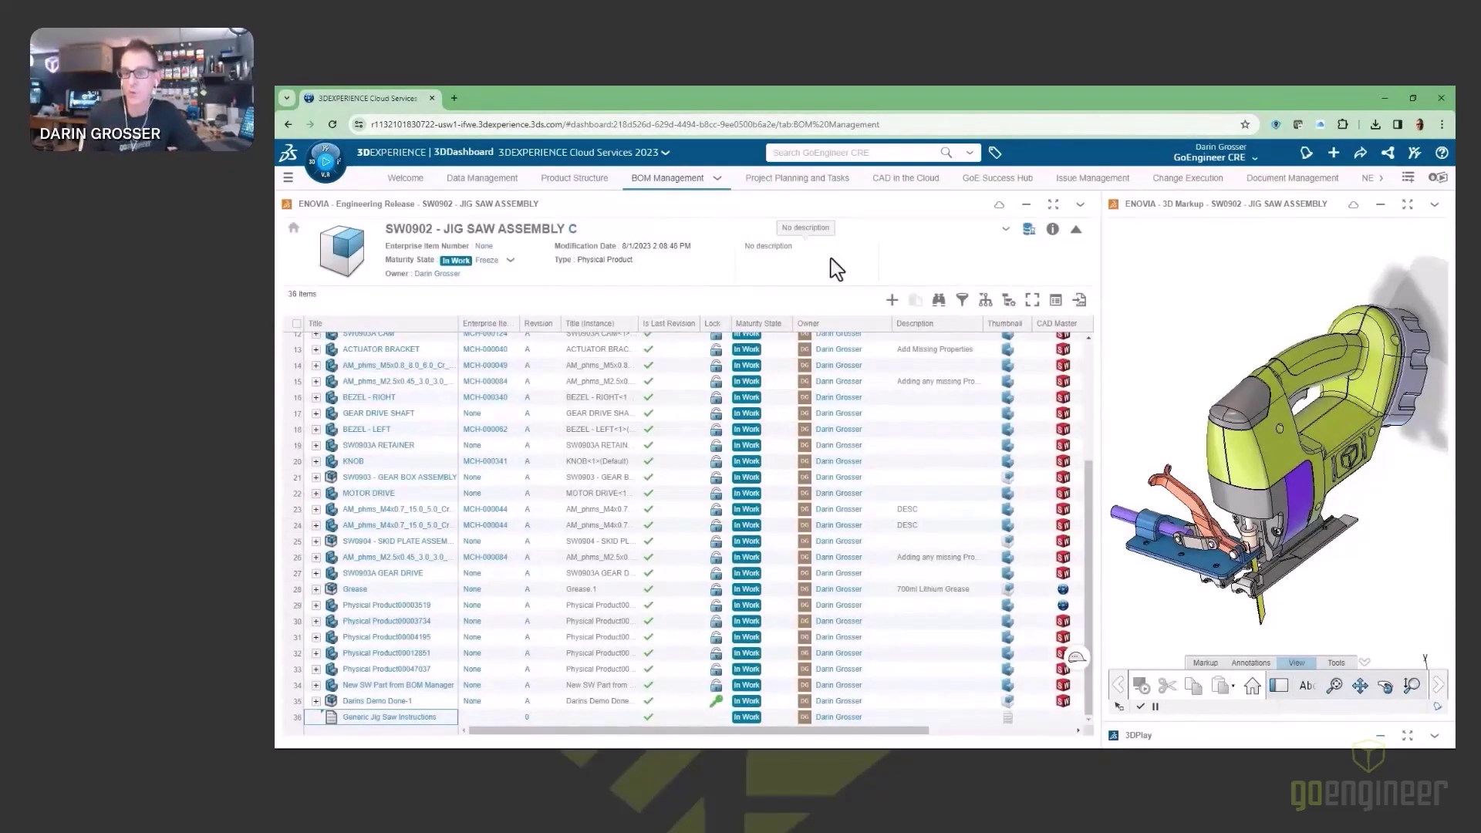
Step: Promote GEAR DRIVE SHAFT from In Work to Released through its Maturity State cell
click(736, 413)
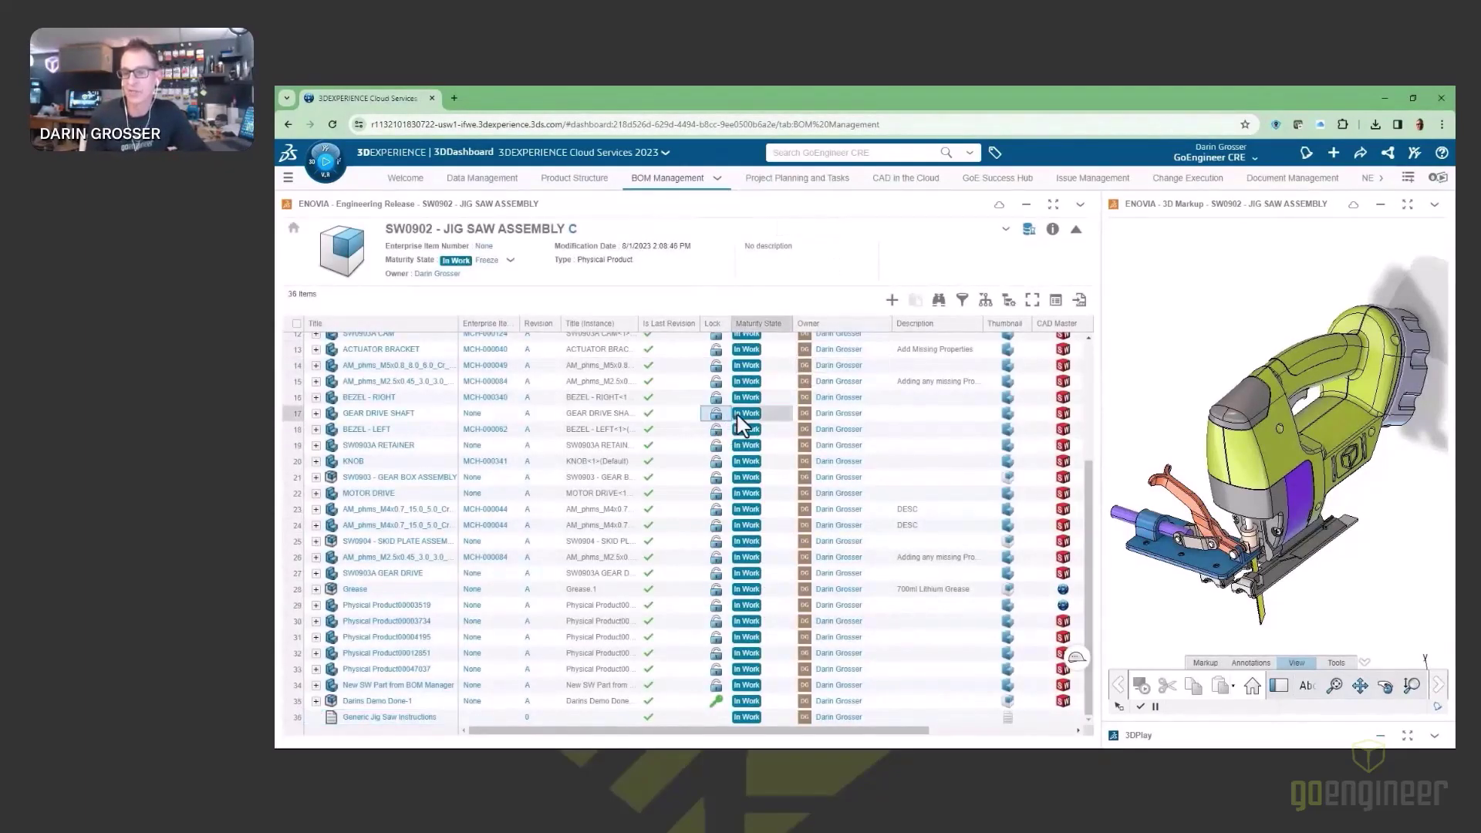
click(739, 414)
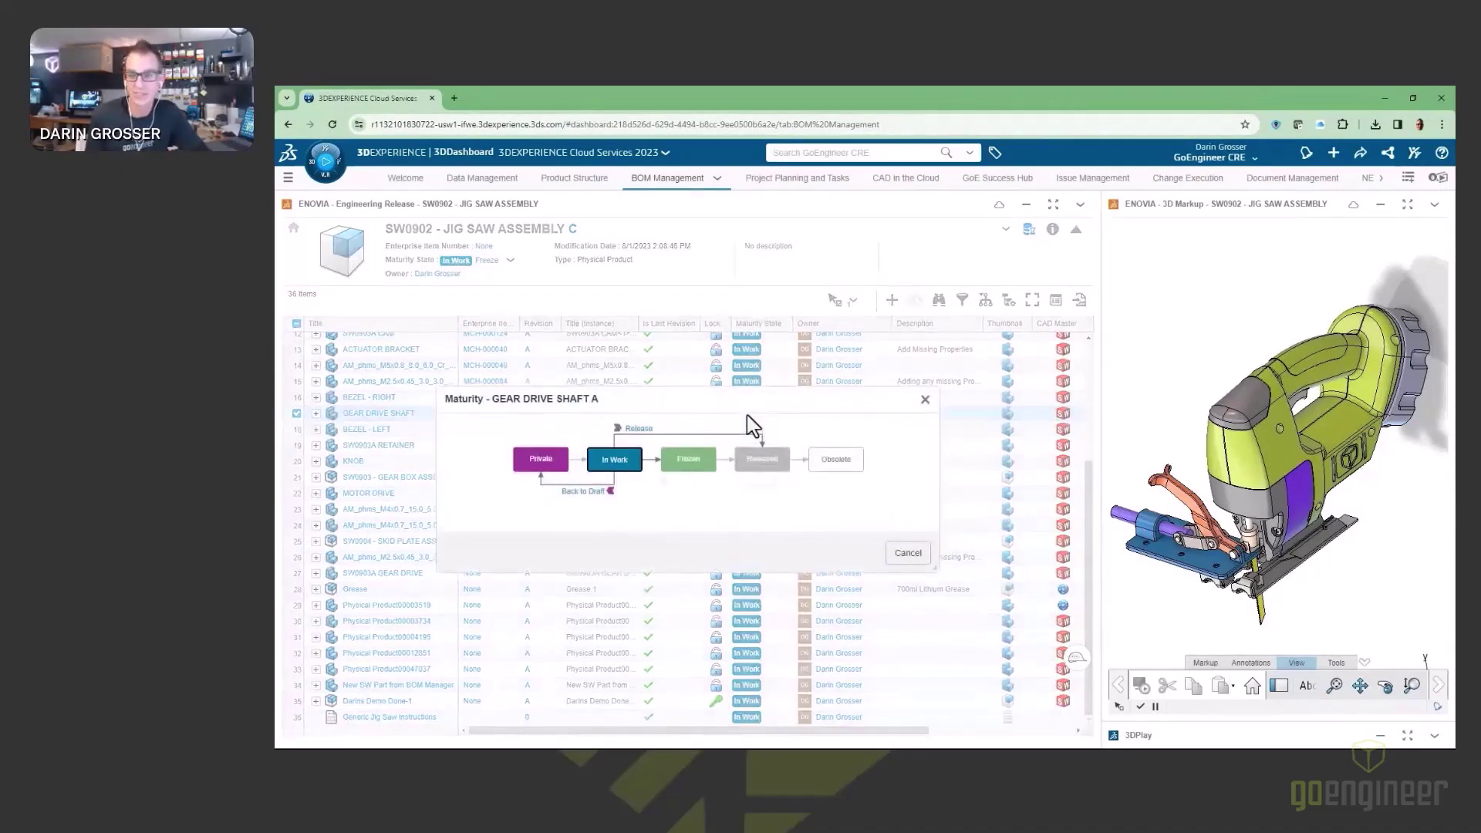
click(637, 434)
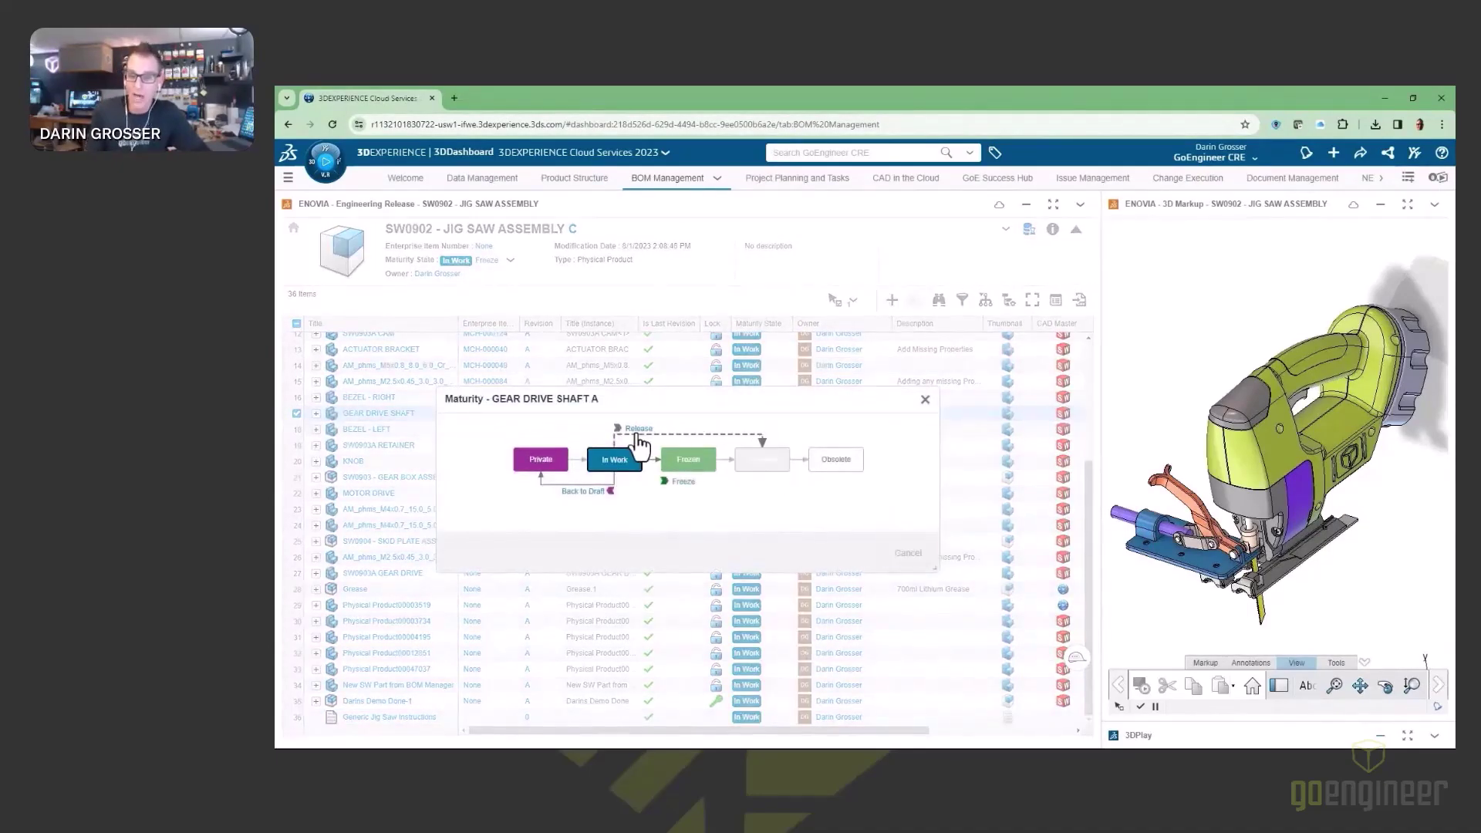
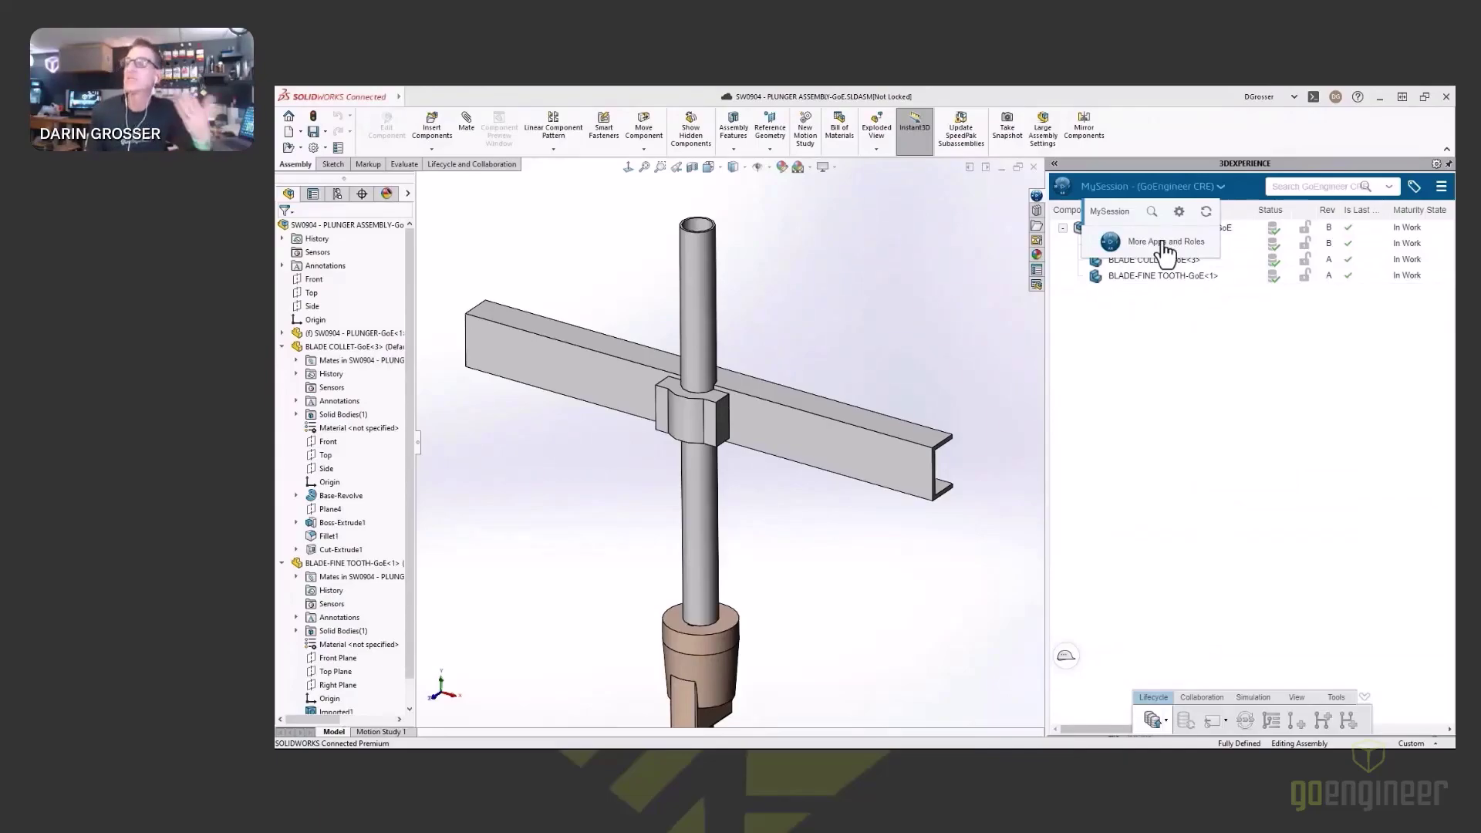
Step: Launch Collaborative Tasks from the favorite apps in the 3DEXPERIENCE side panel
click(1164, 244)
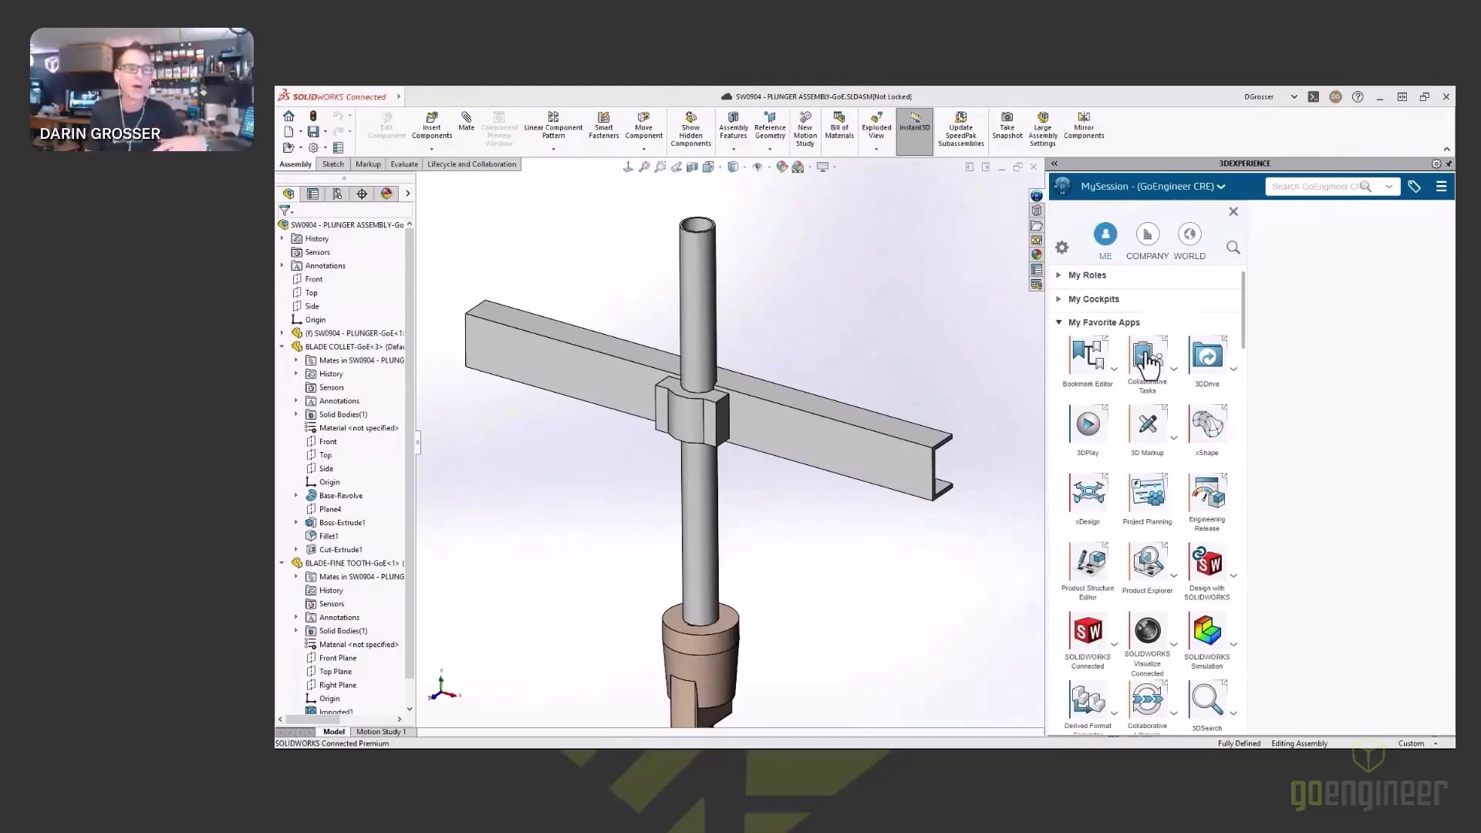
click(1149, 361)
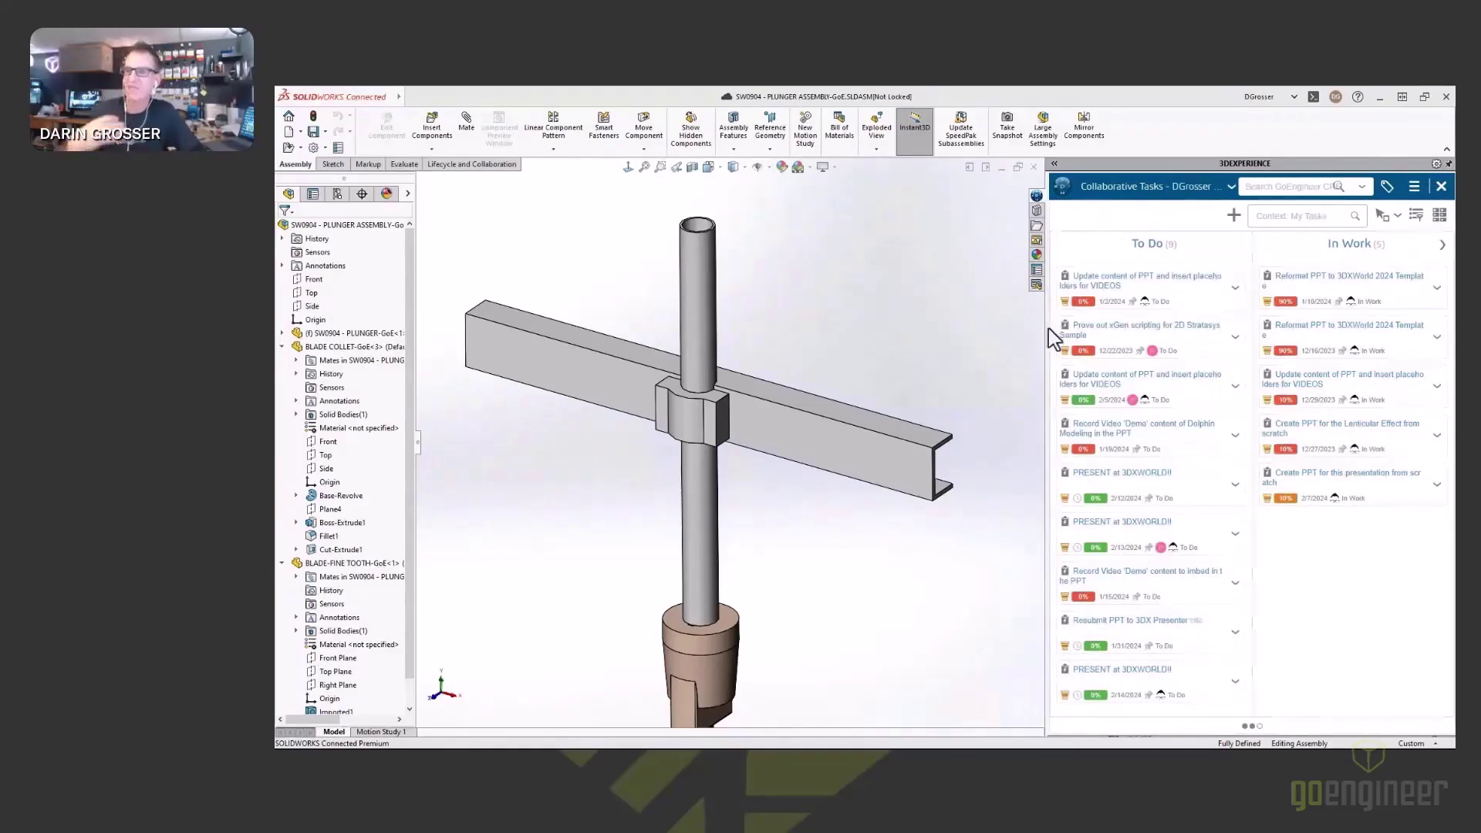
Step: Widen the task board, mark Create PPT Completed, and move the 2/12 PRESENT card to In Work
drag(1049, 327, 846, 334)
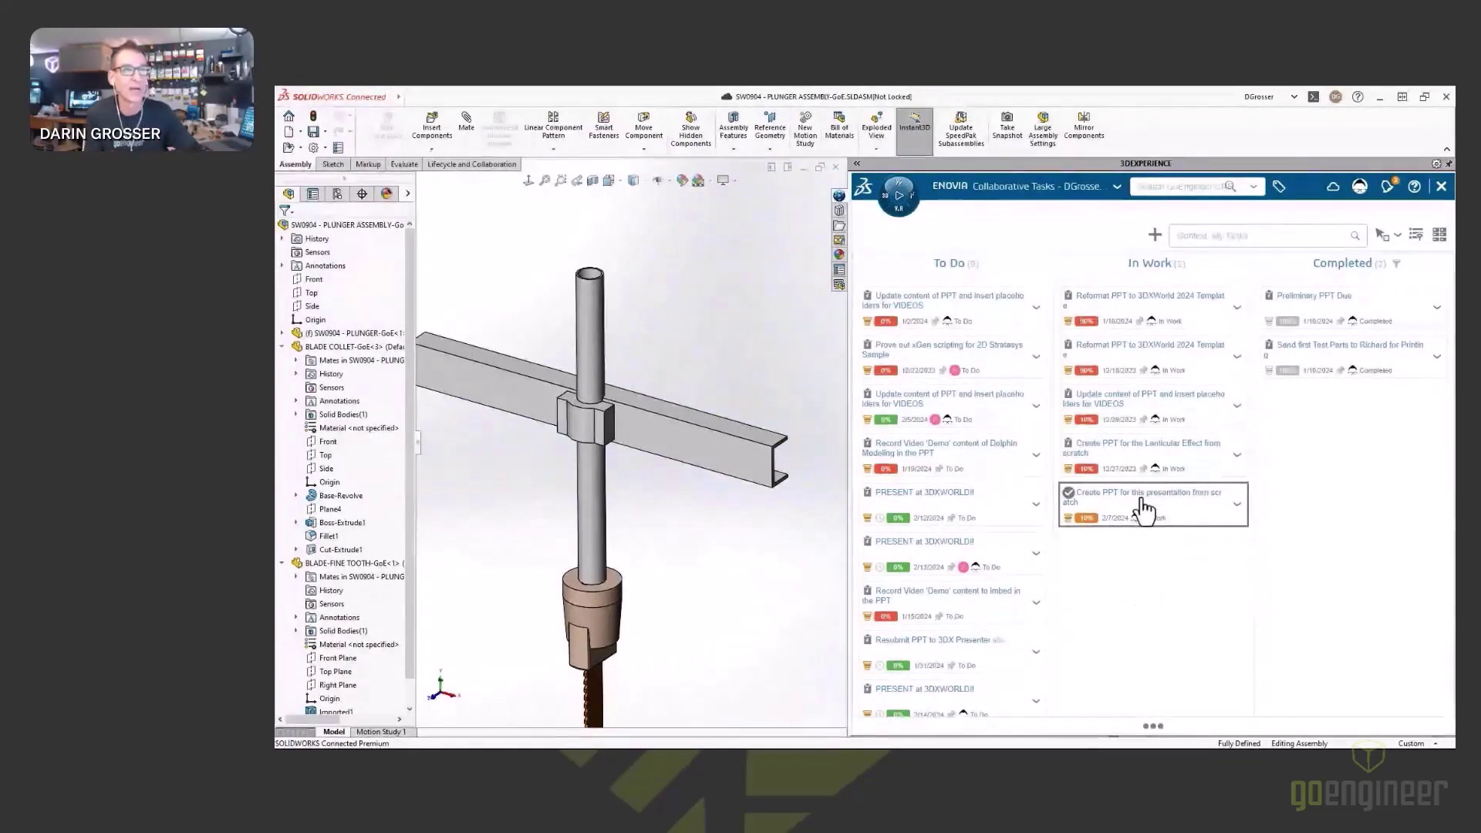
drag(1165, 509, 1312, 405)
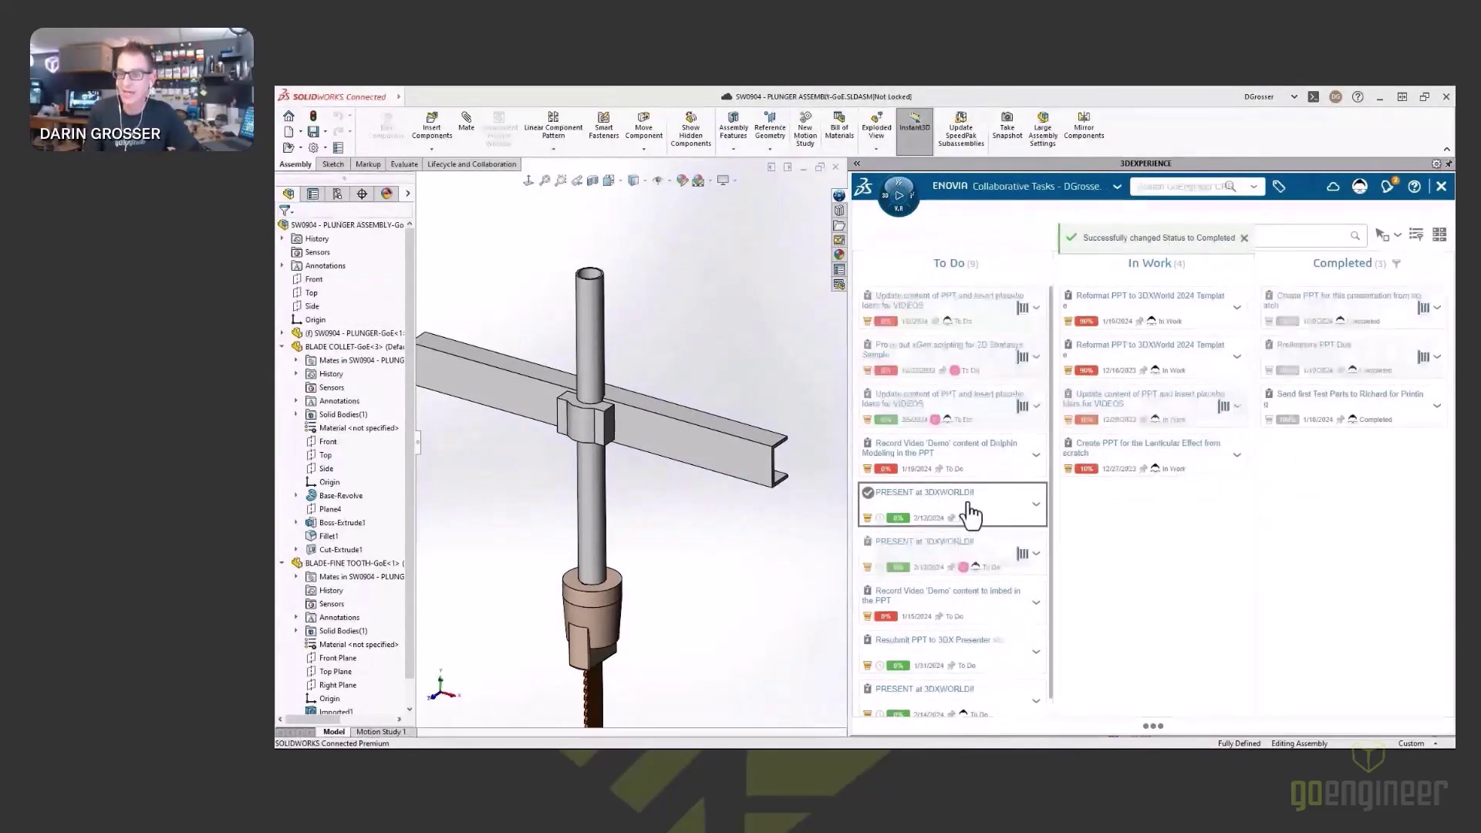
scroll(969, 605, down, 1)
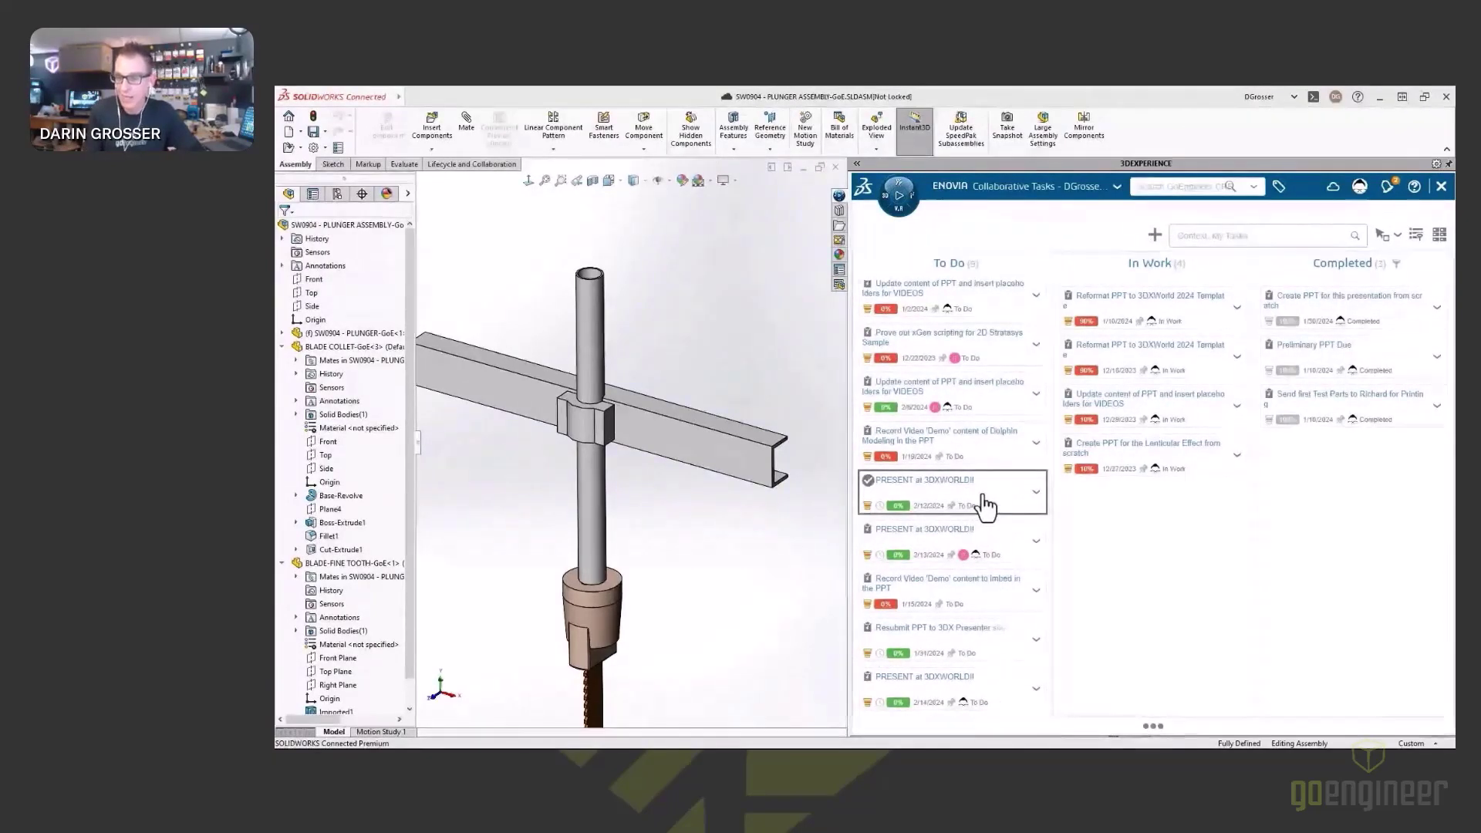
drag(986, 506, 1170, 533)
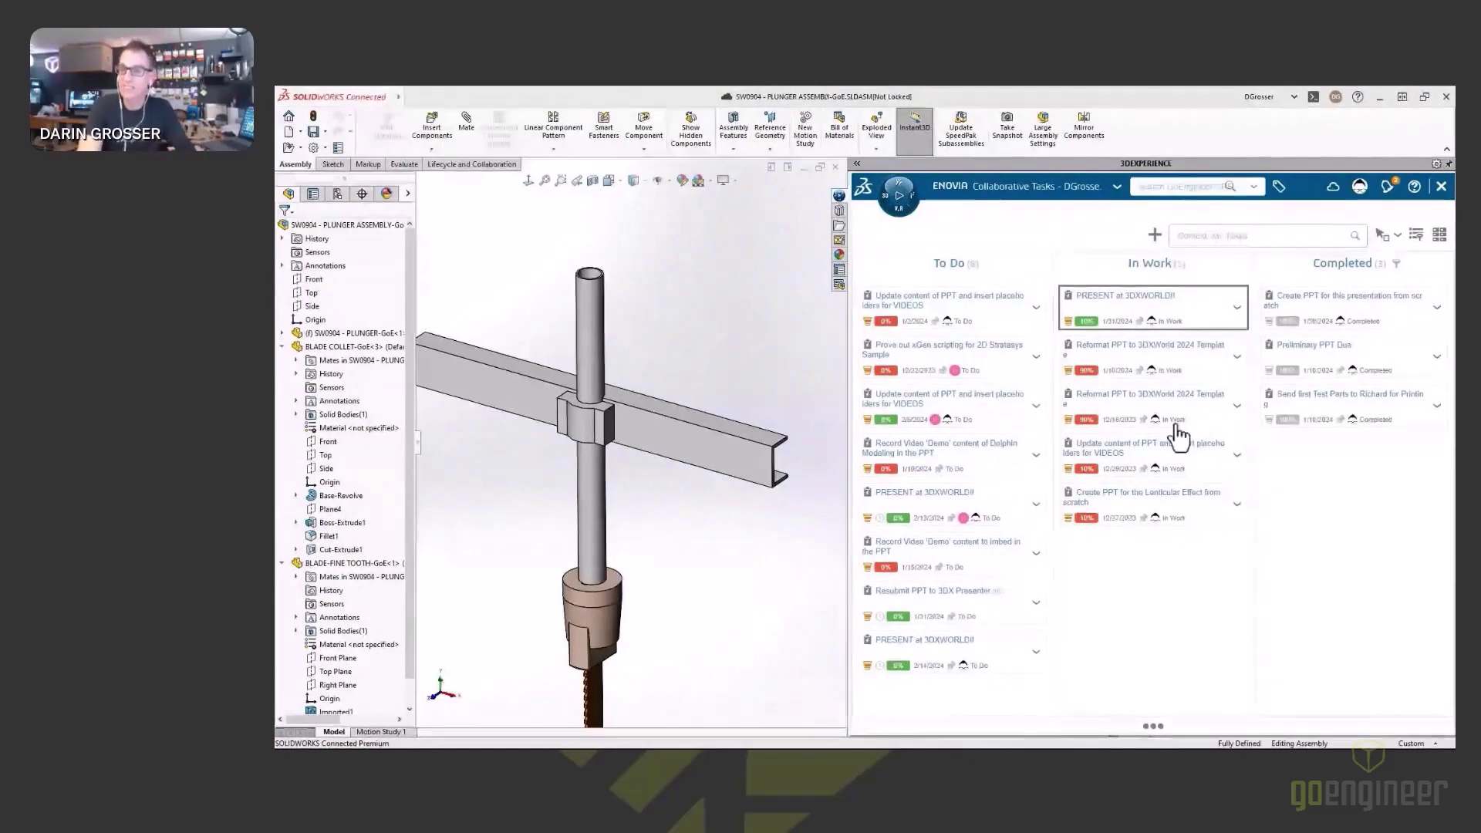
Step: Create standalone task 'Review this change' described 'Take a look and let me know what you think?'
click(1155, 235)
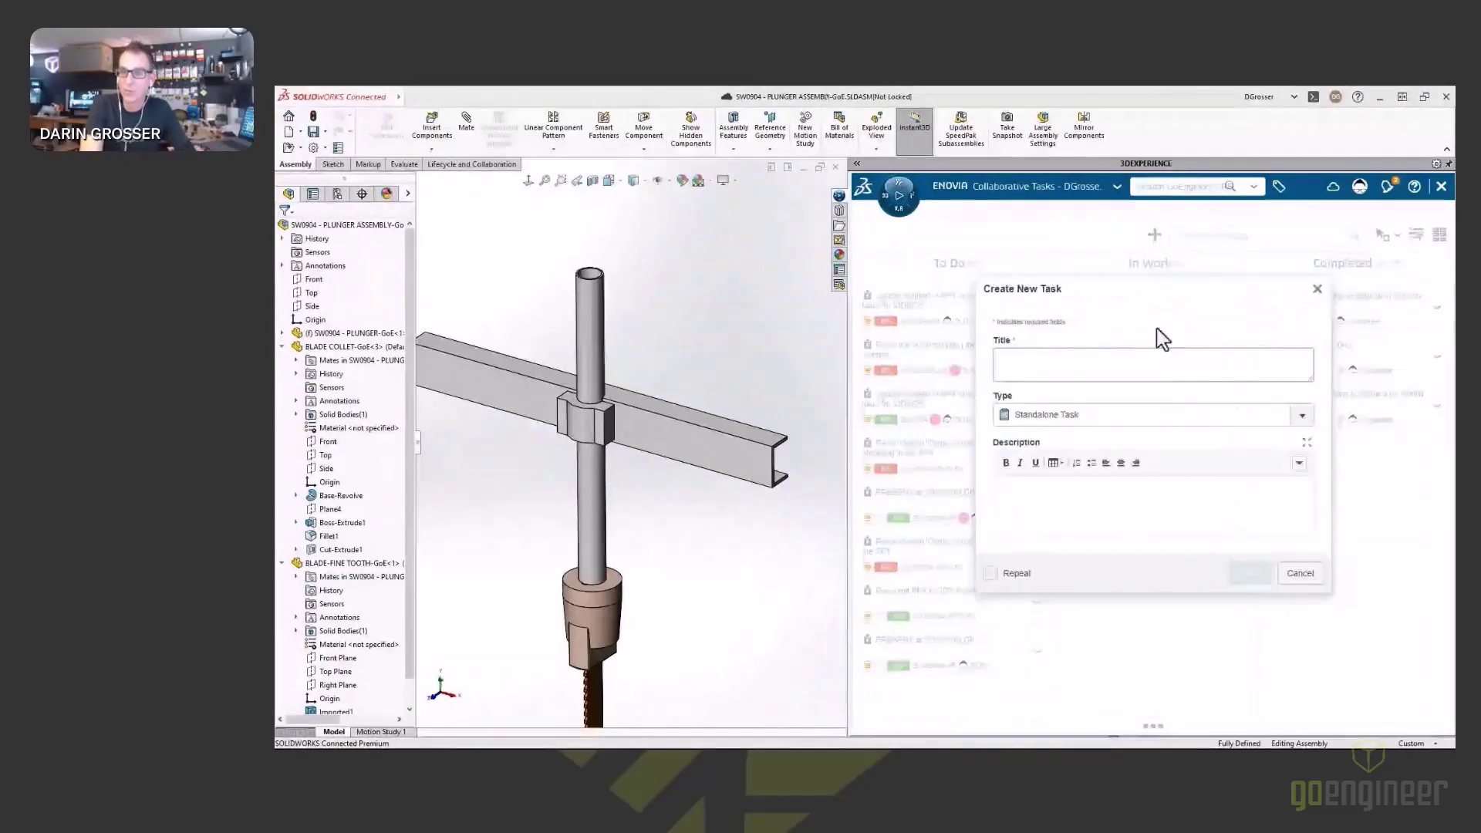
text(Review this change)
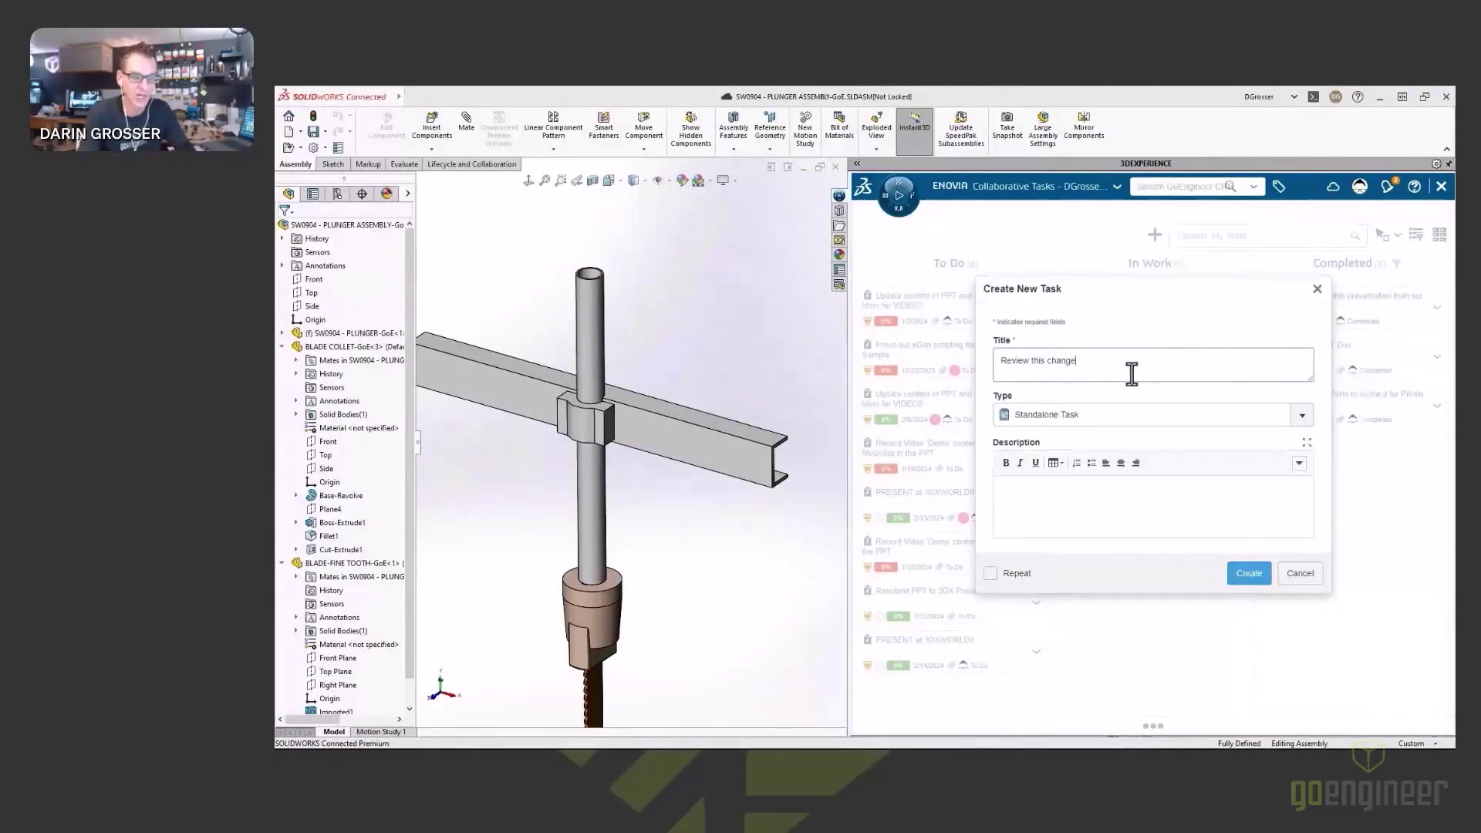
click(1301, 417)
click(1197, 438)
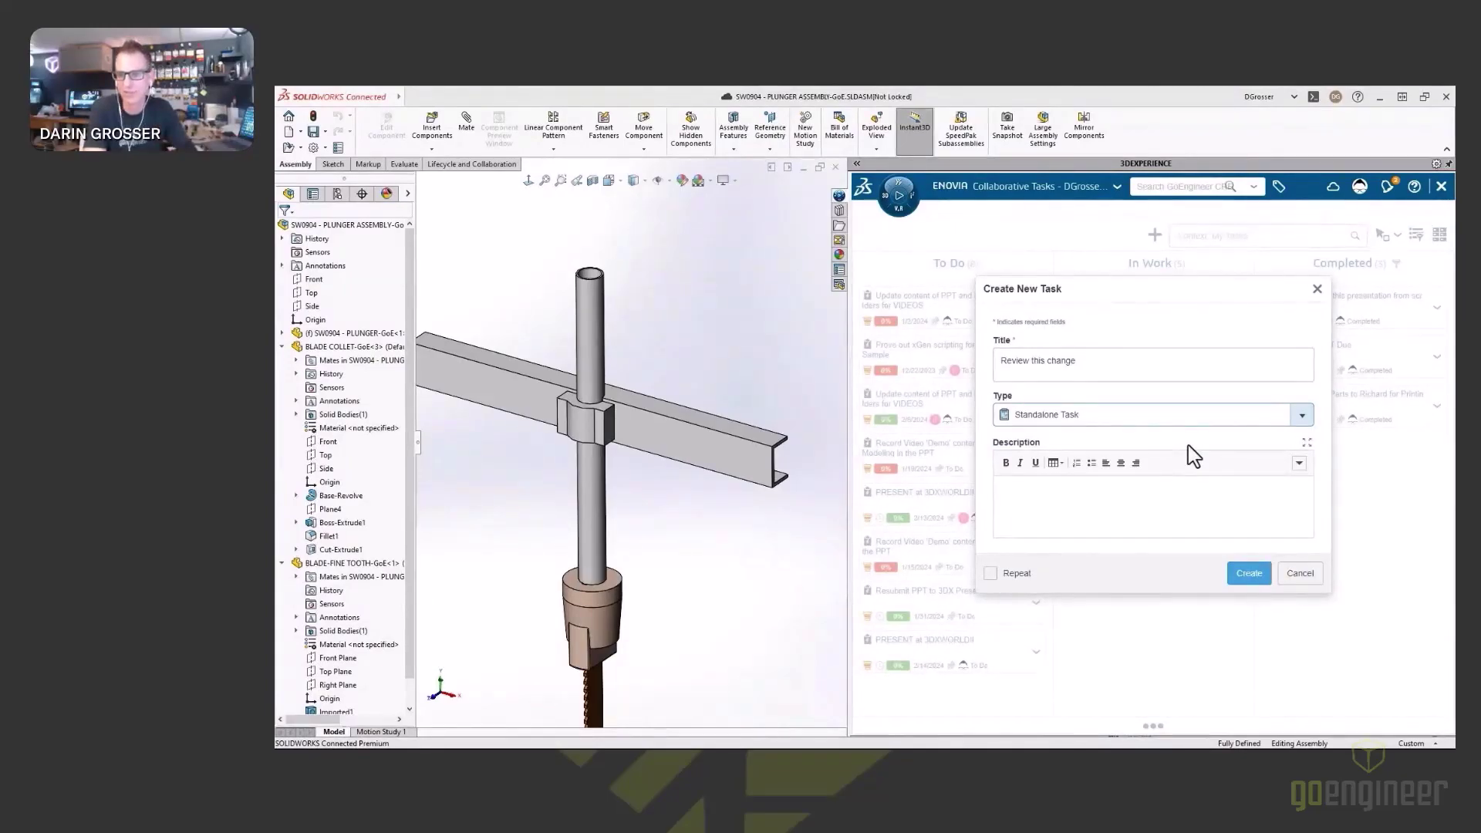
click(1106, 495)
text(Take a look and le)
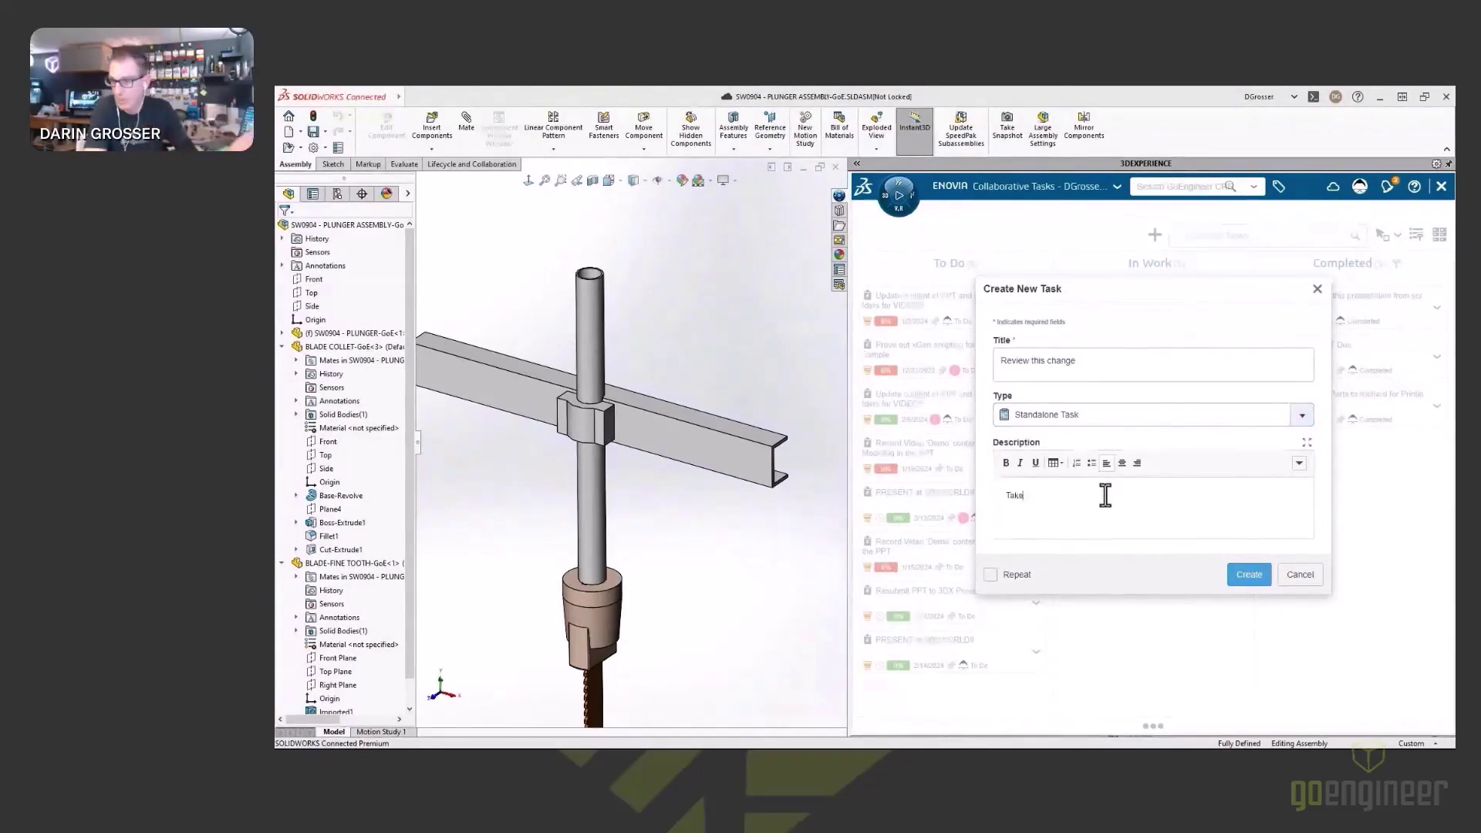
text(t me know)
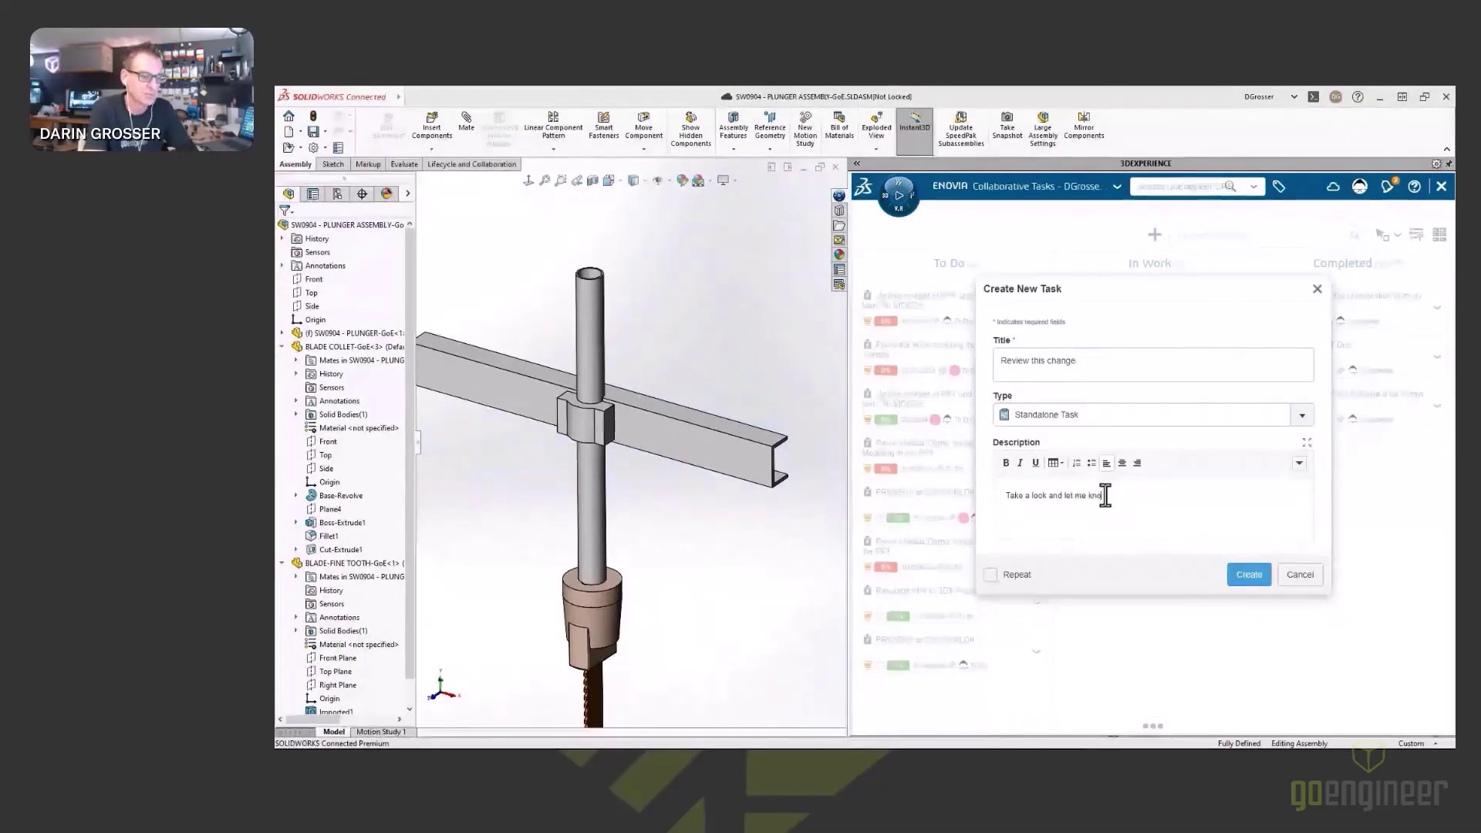
text( what you think?!)
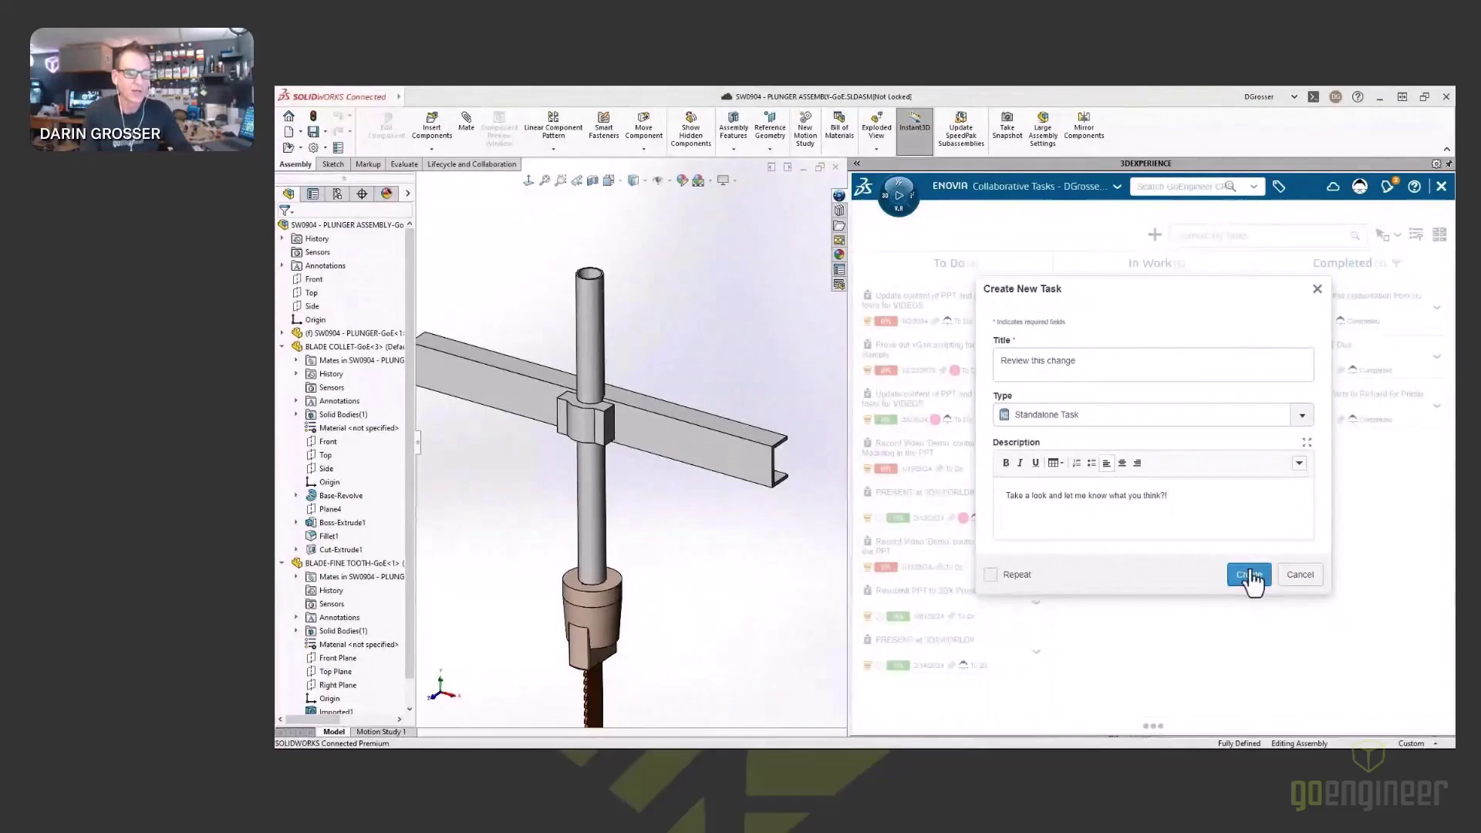
click(1250, 577)
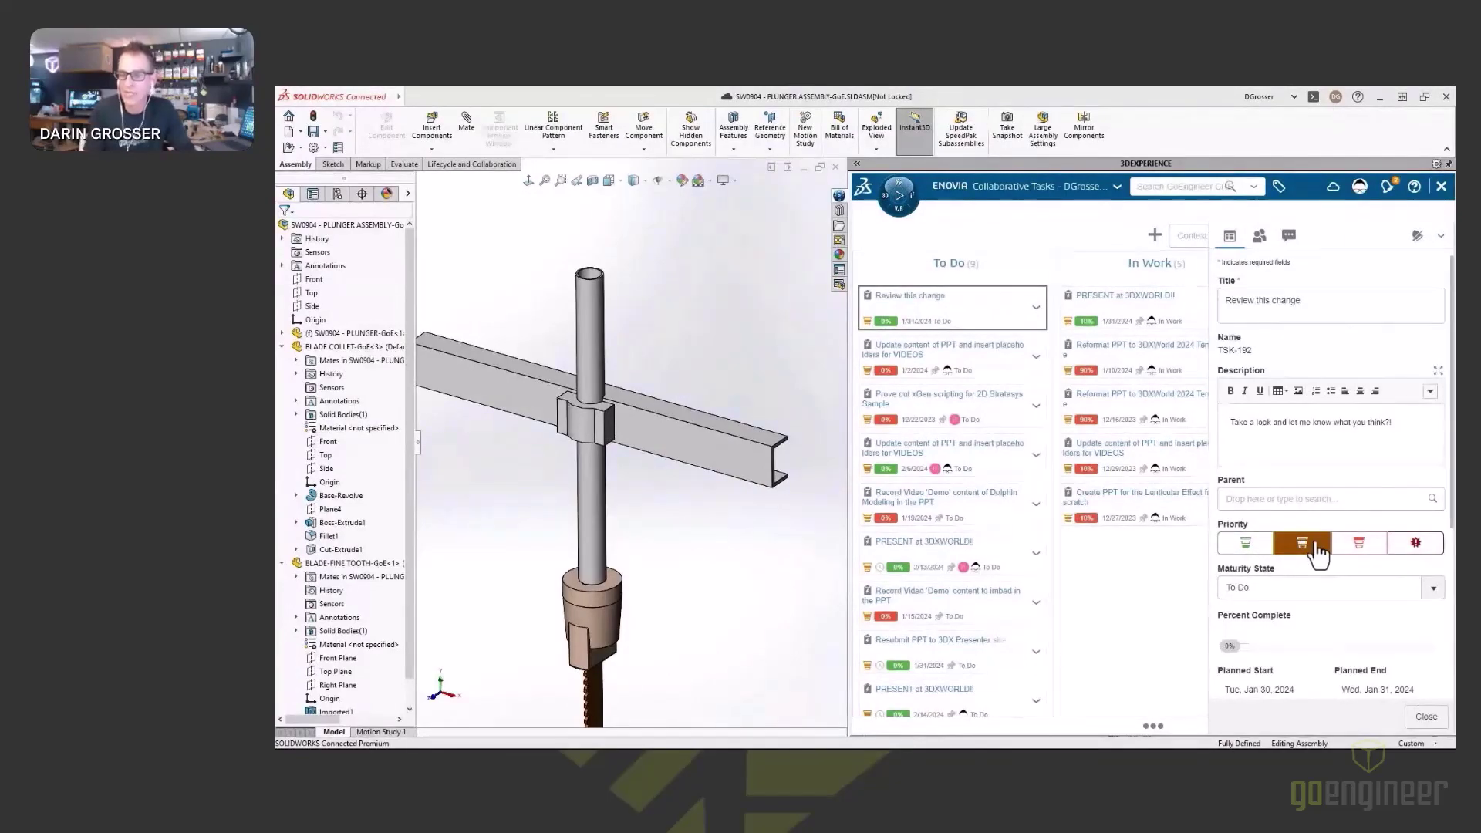
Step: Give the task high priority and plan it from January 30 into February 2024
click(1374, 552)
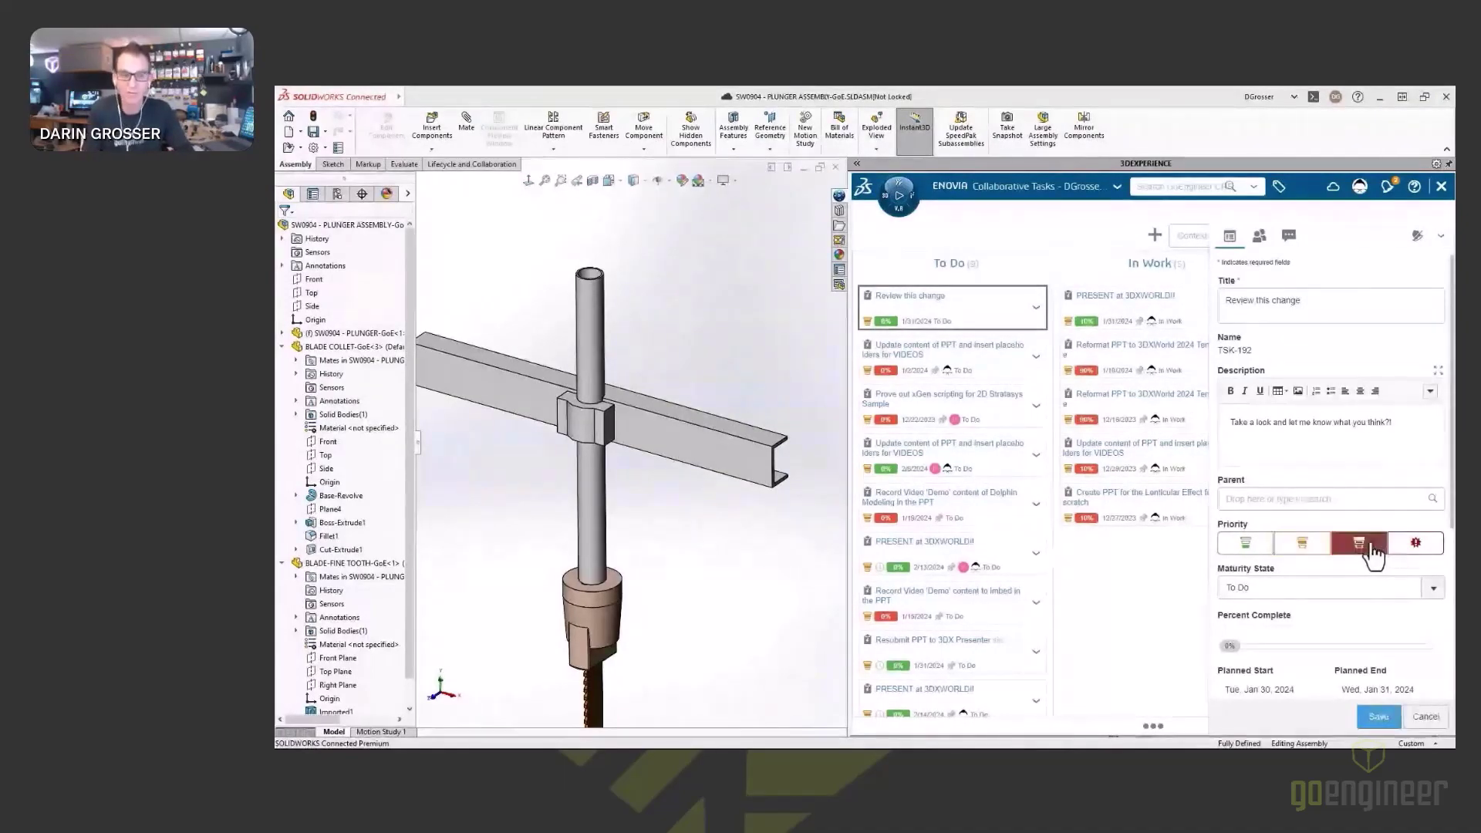
scroll(1331, 579, down, 4)
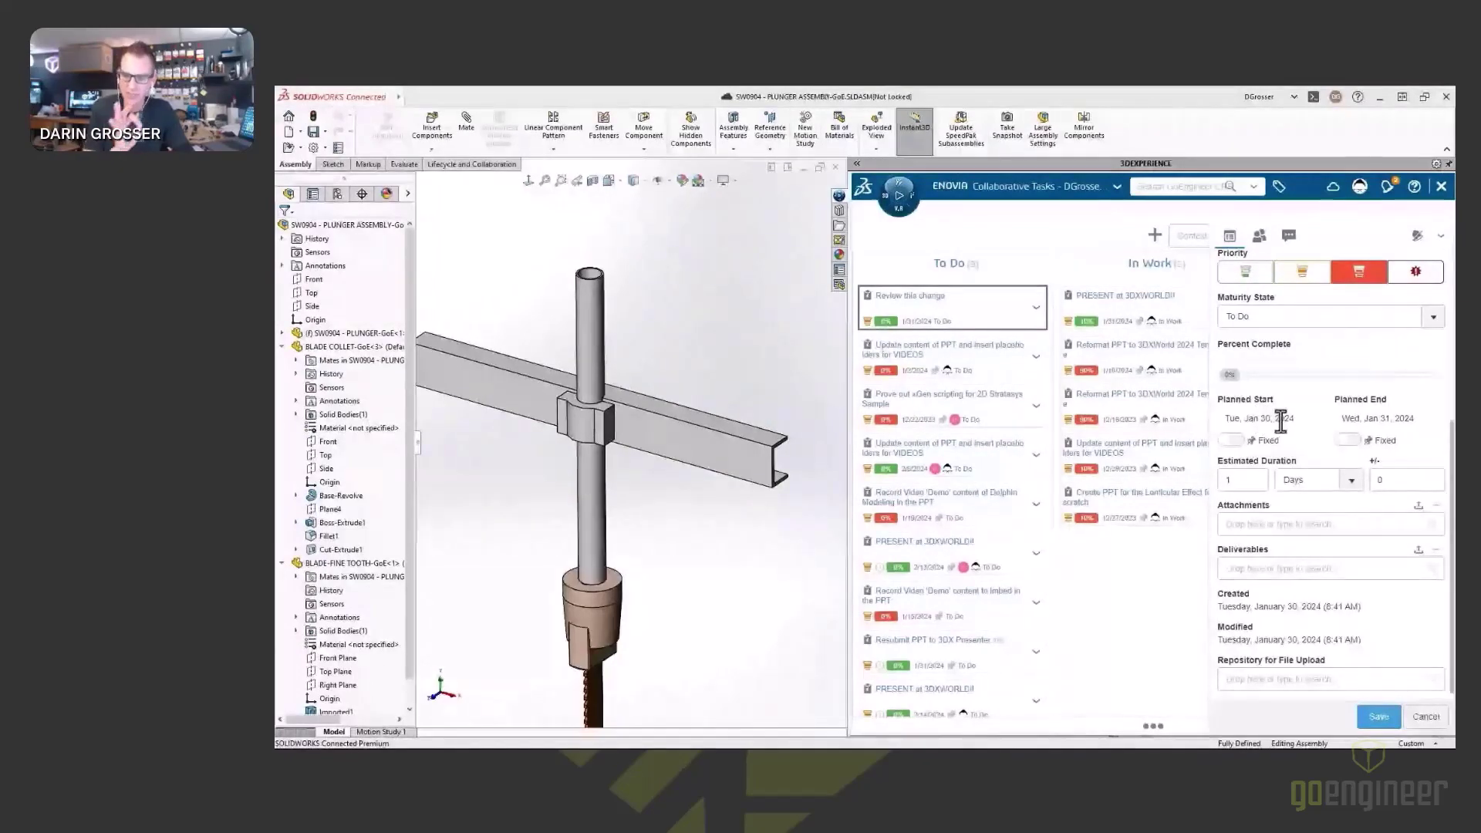
click(1231, 440)
click(1298, 420)
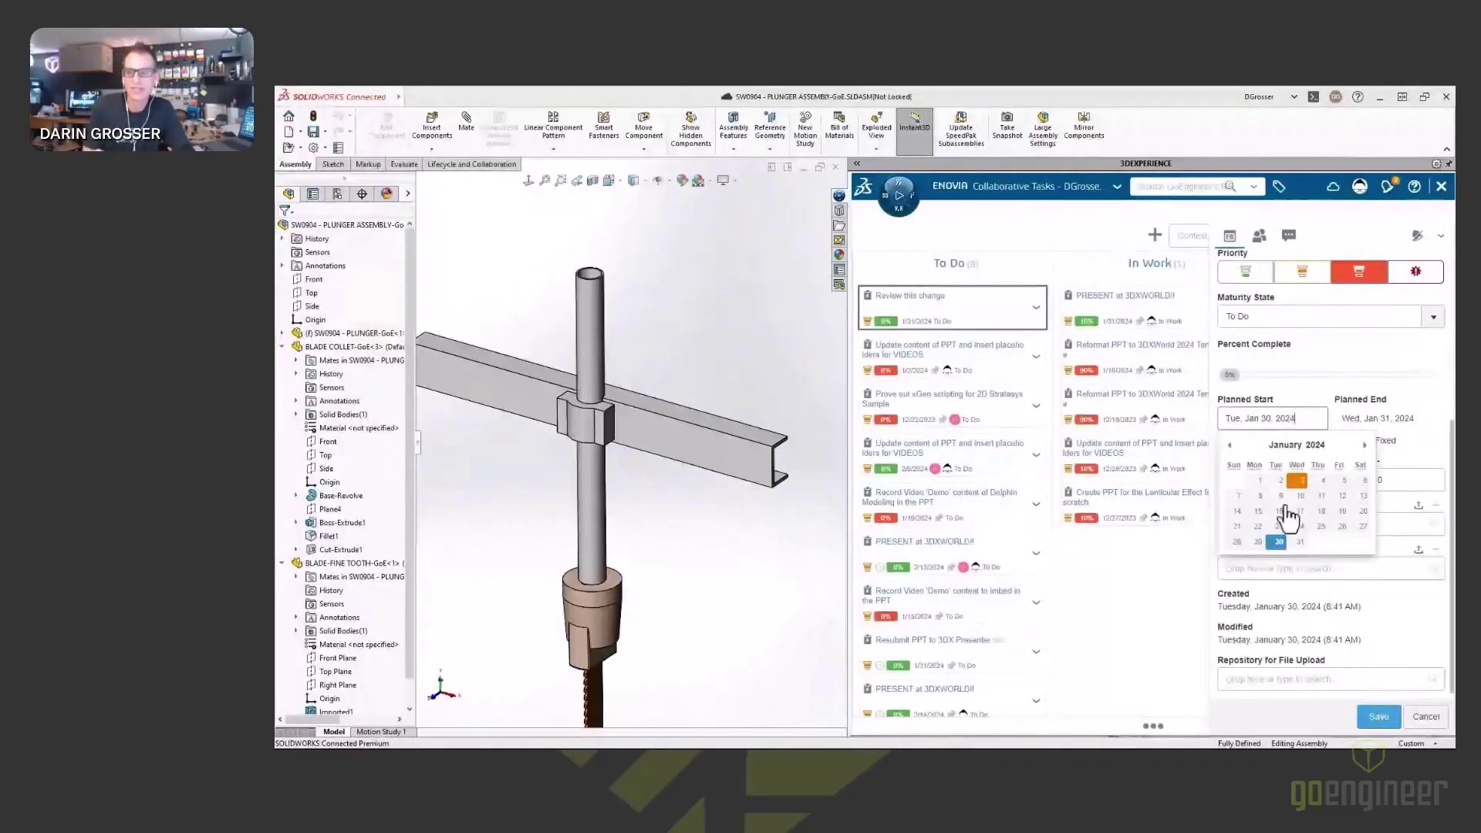
click(1280, 542)
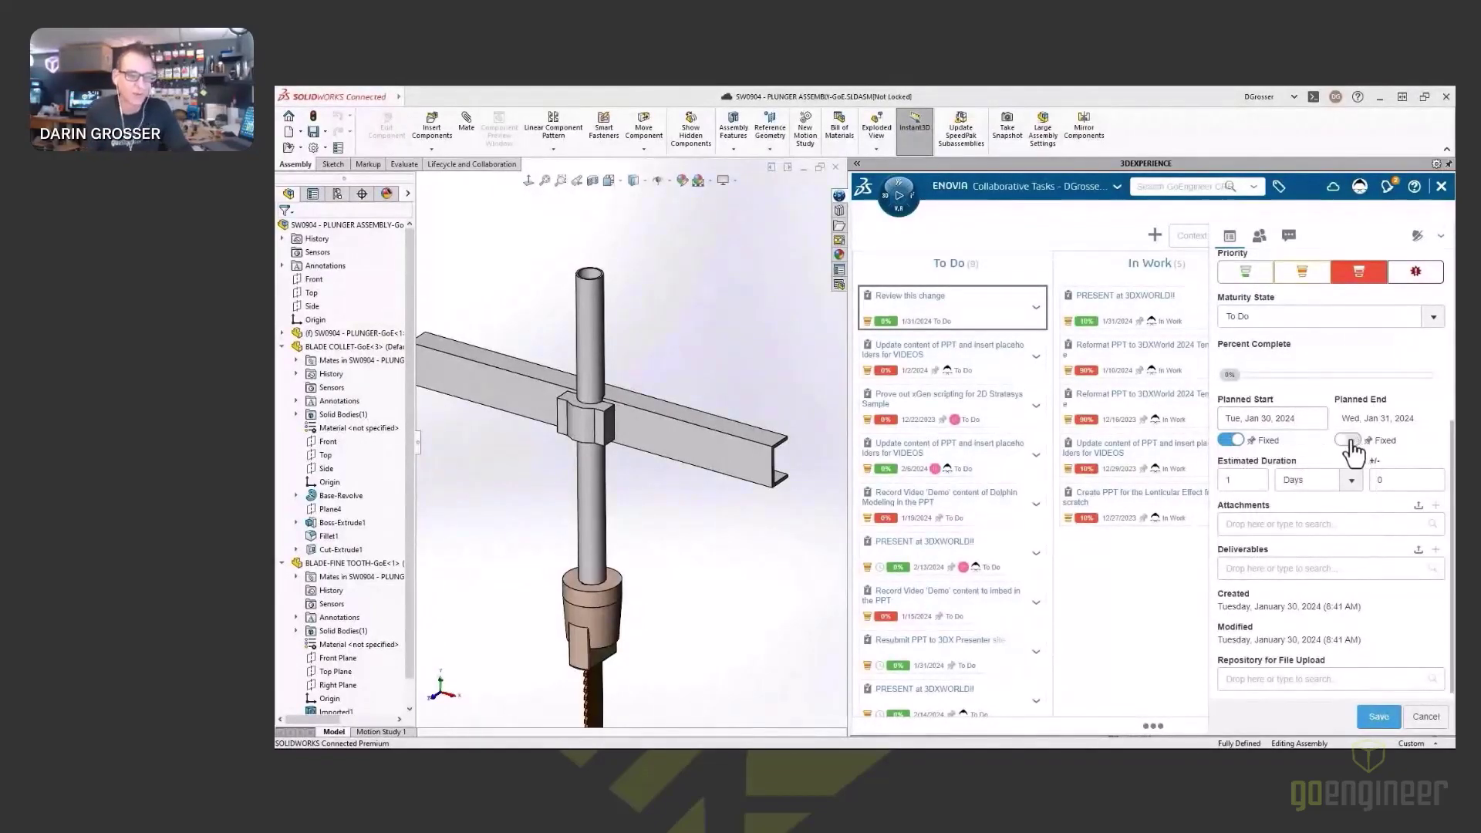
click(1385, 420)
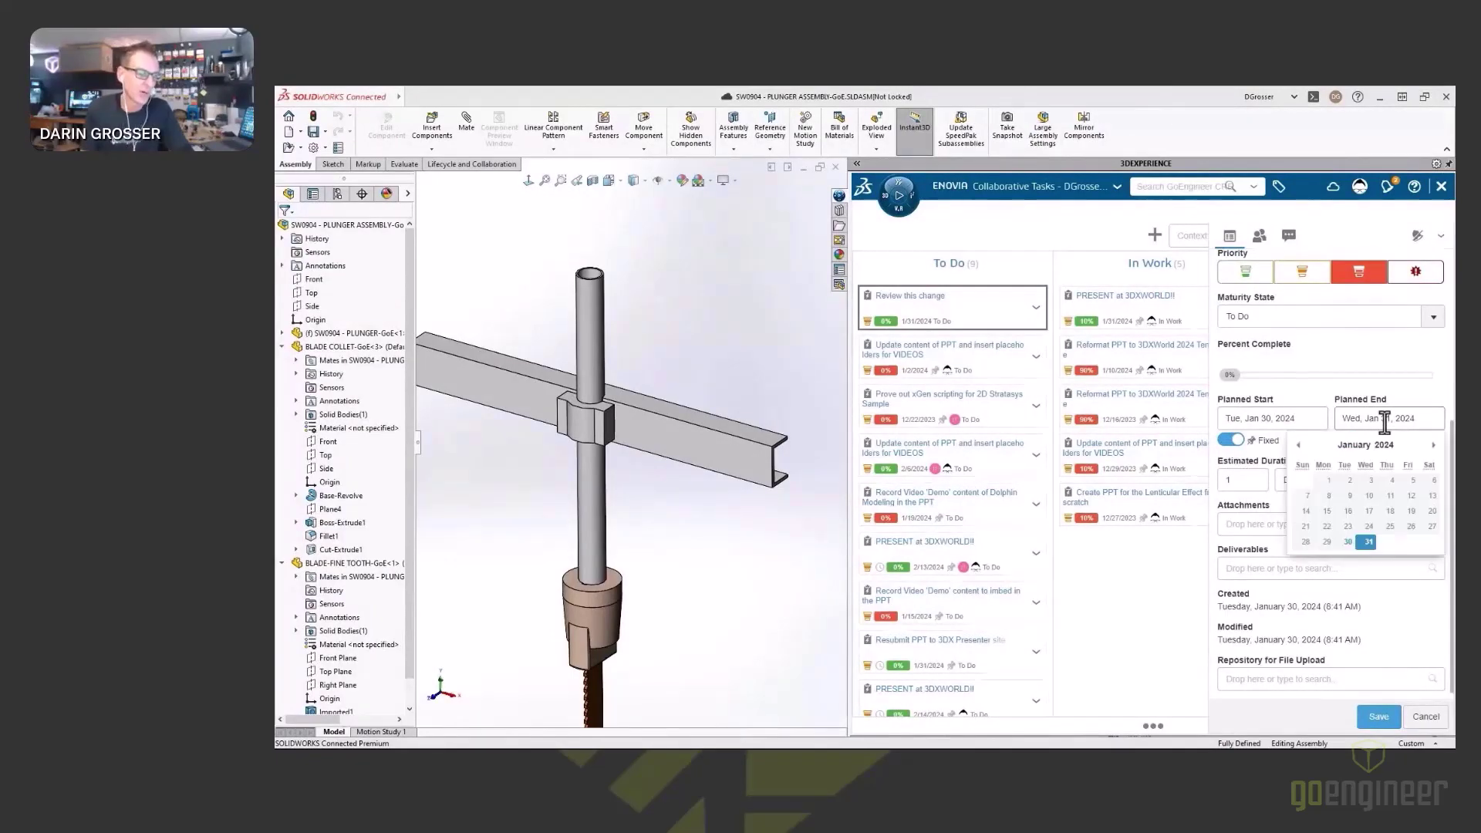
click(1433, 445)
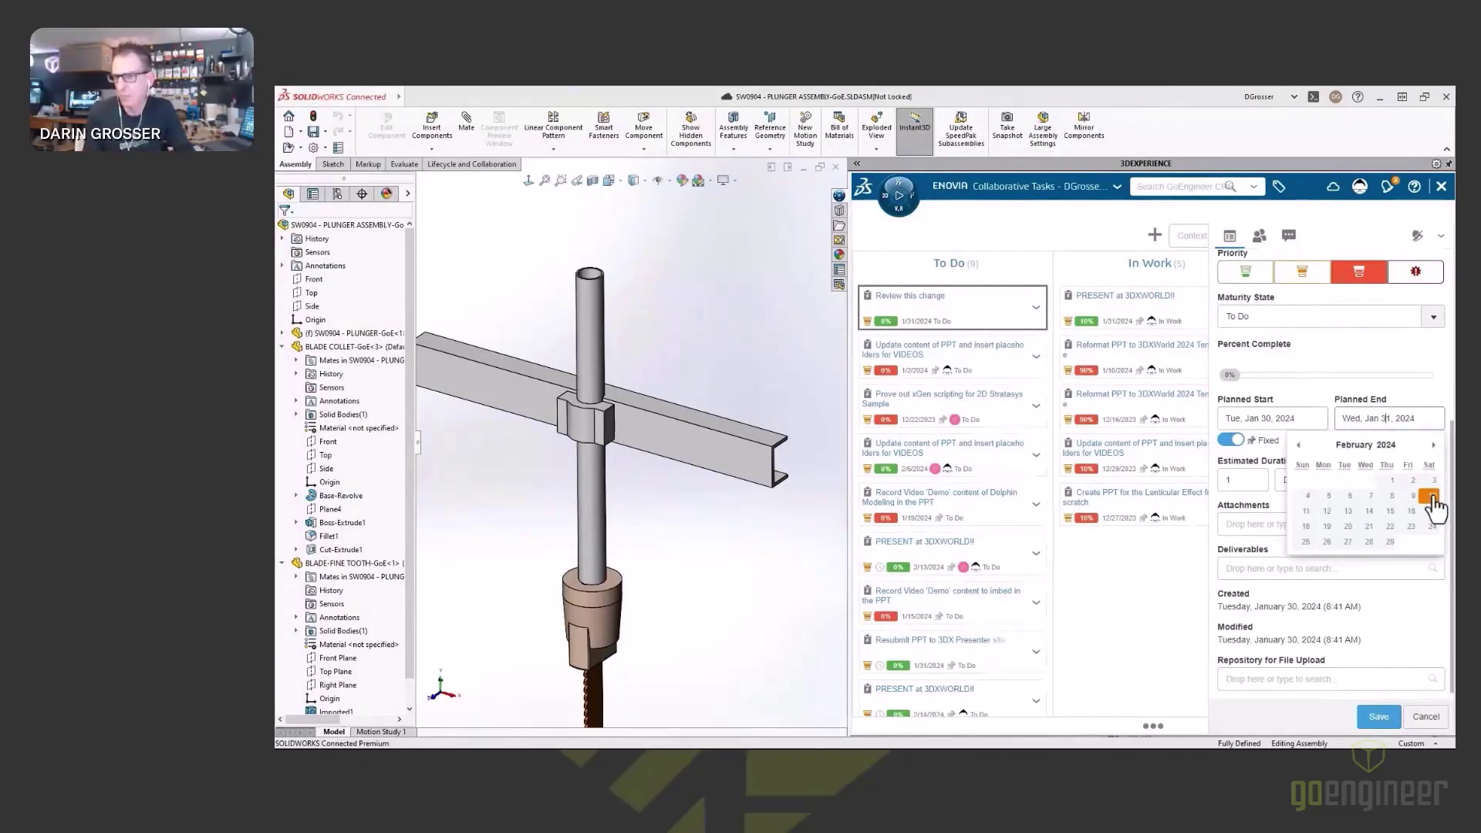
click(1327, 510)
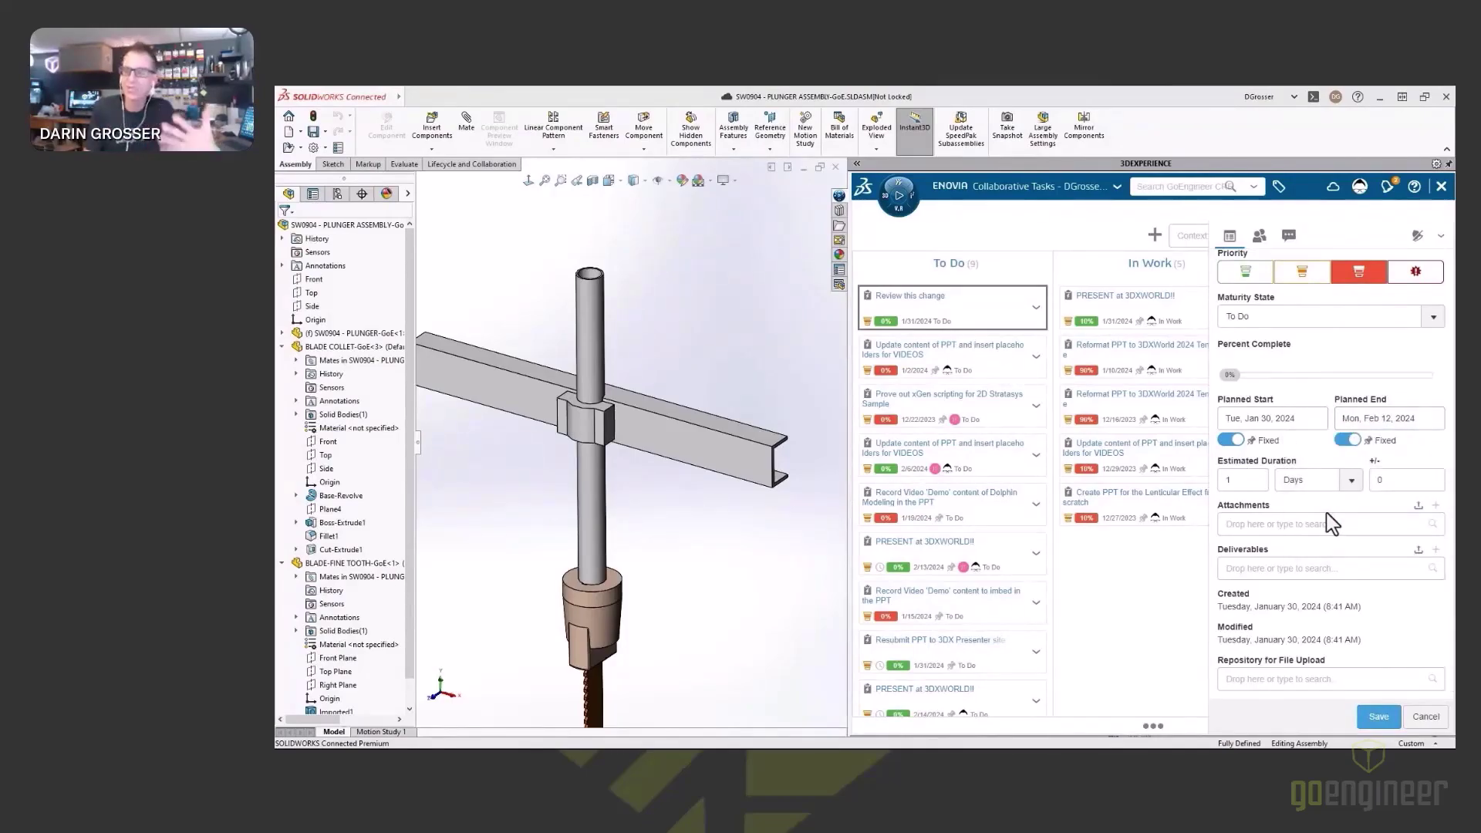
Step: Unfix the planned dates, set a 3-day duration, and attach the plunger assembly
click(1231, 439)
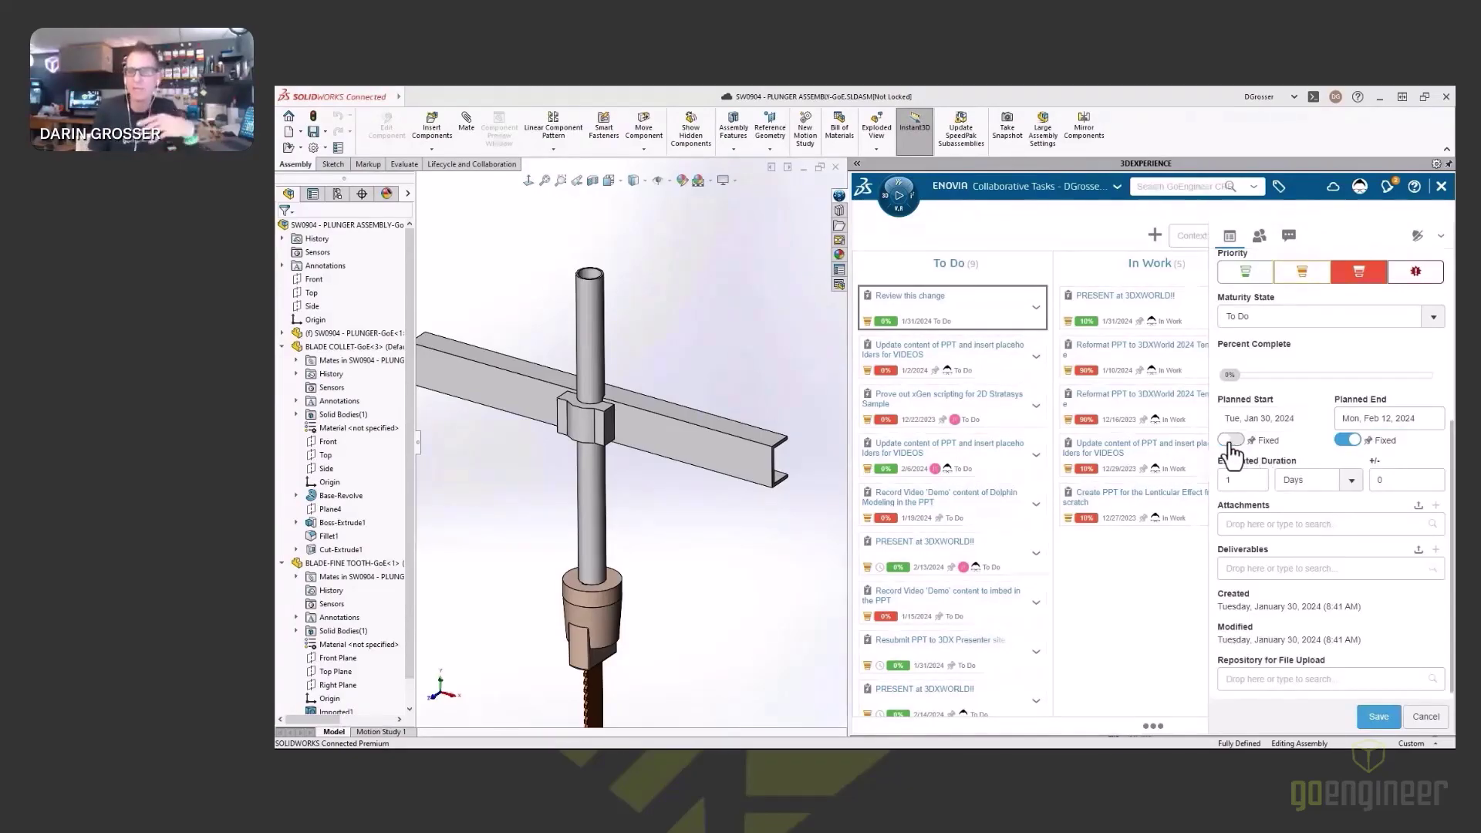
click(1348, 440)
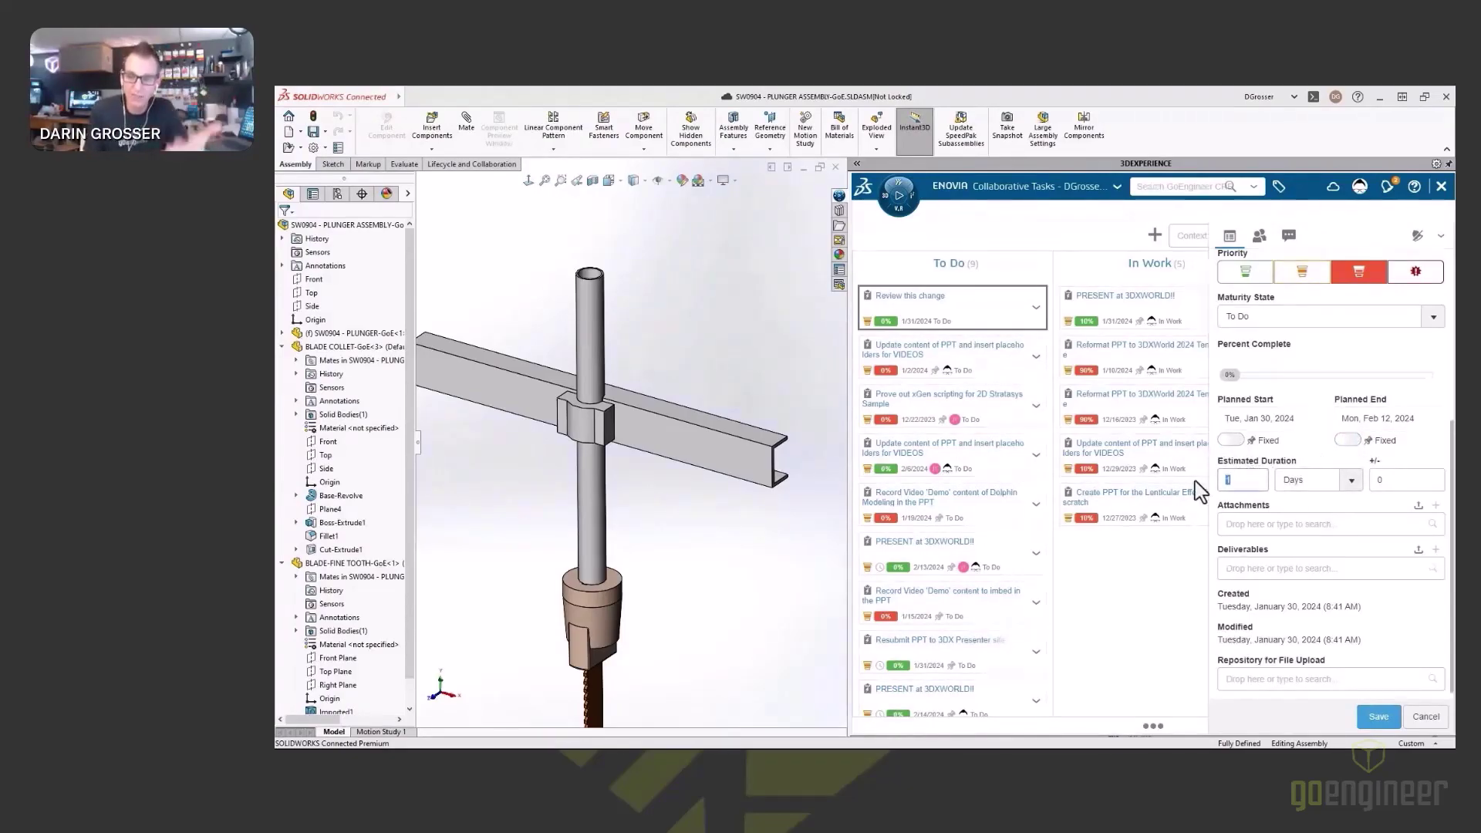
click(1258, 486)
text(3)
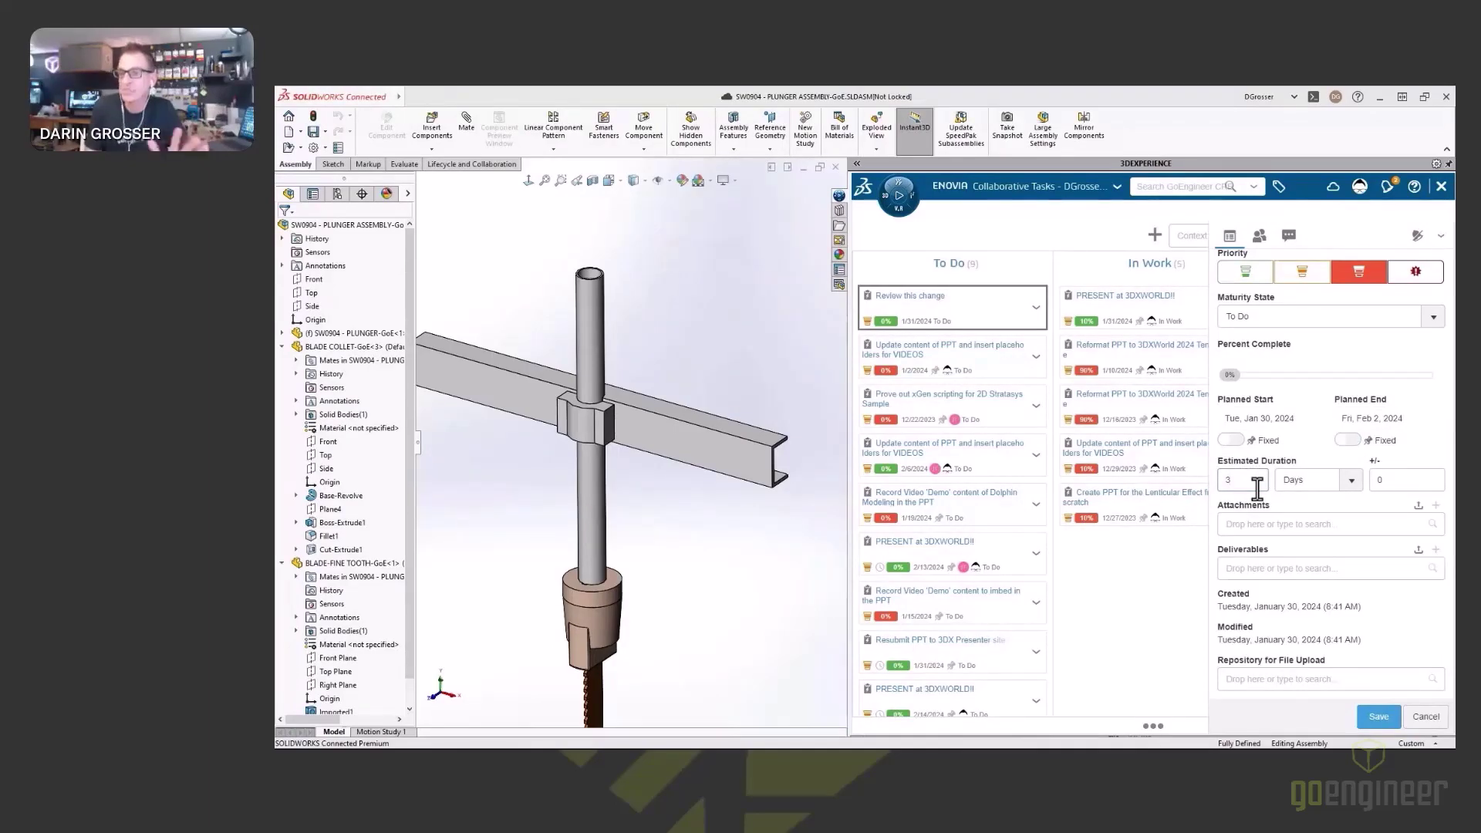
click(1257, 524)
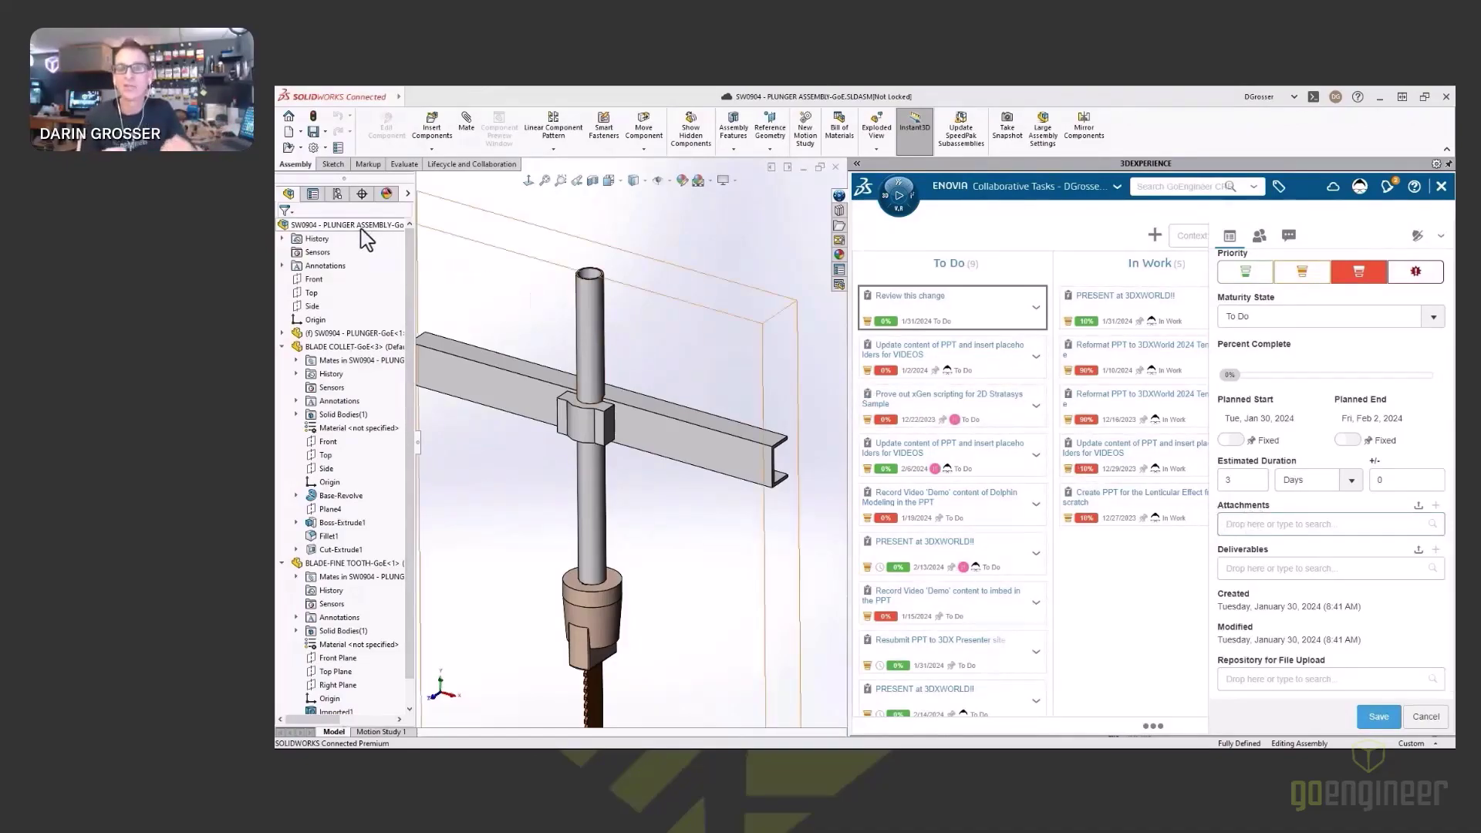
drag(361, 229, 1280, 524)
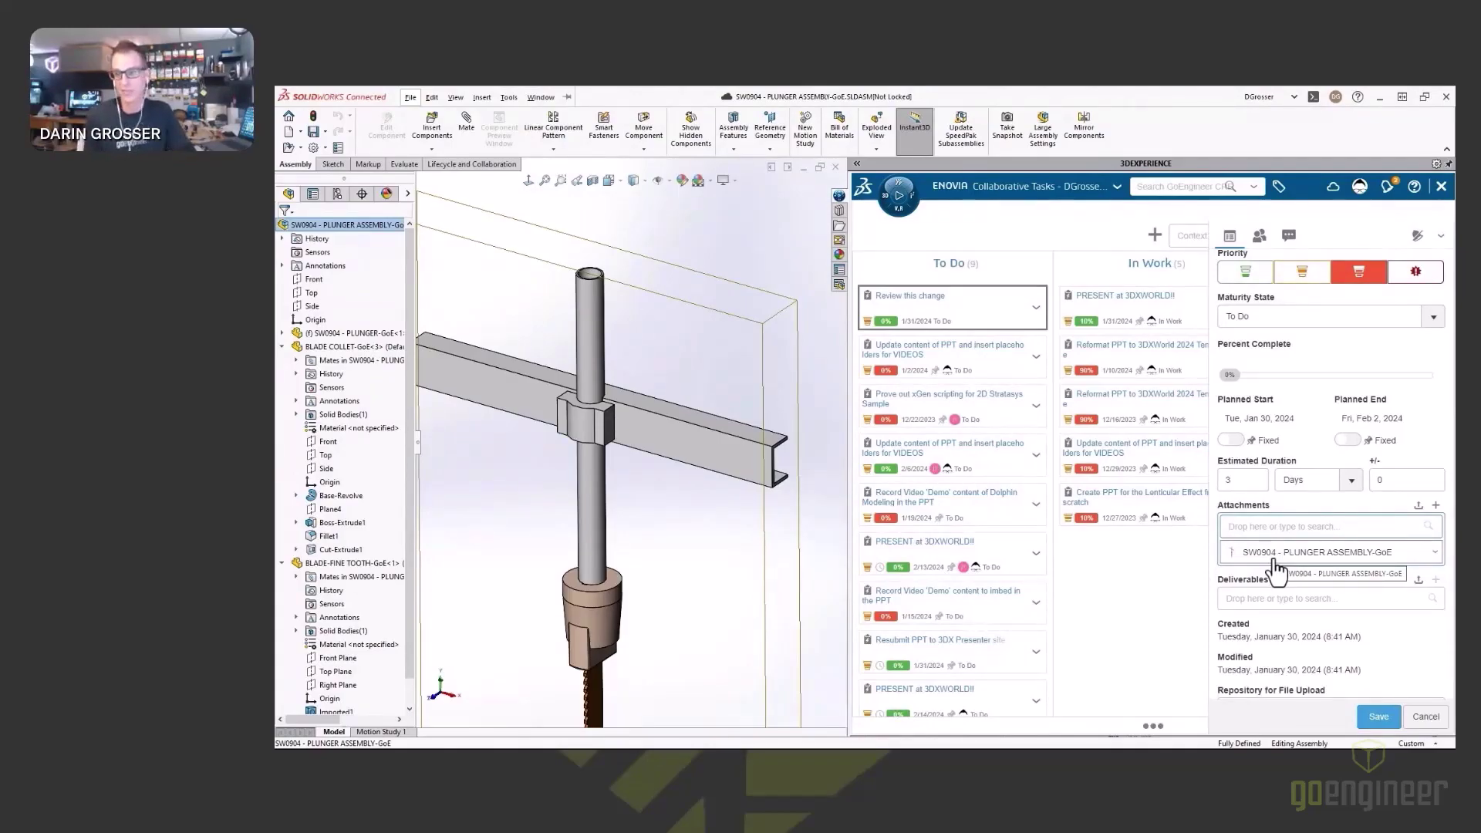
Step: Assign the task to a colleague found by name search and save
click(1259, 237)
click(1277, 285)
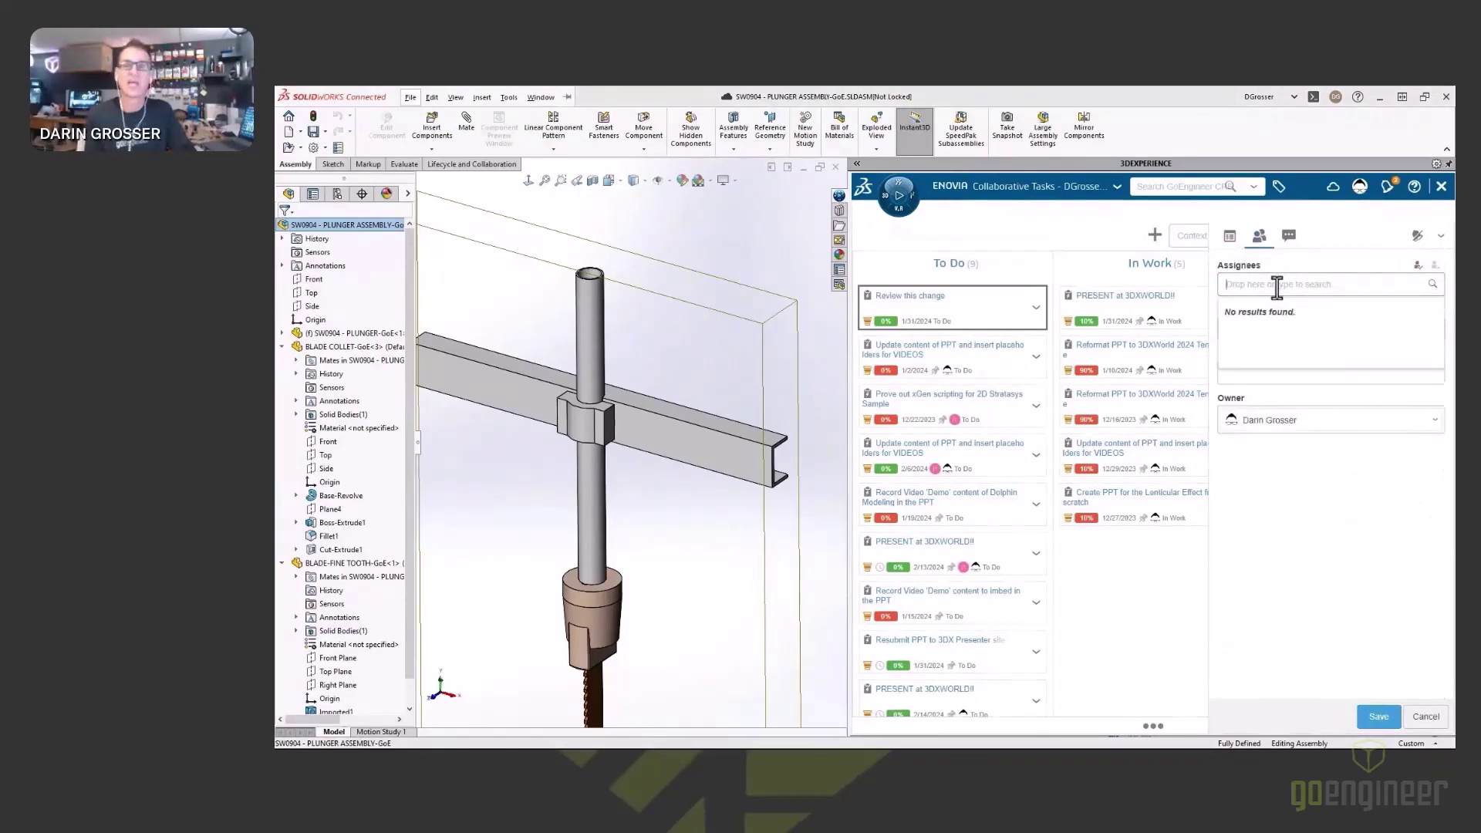
text(jared)
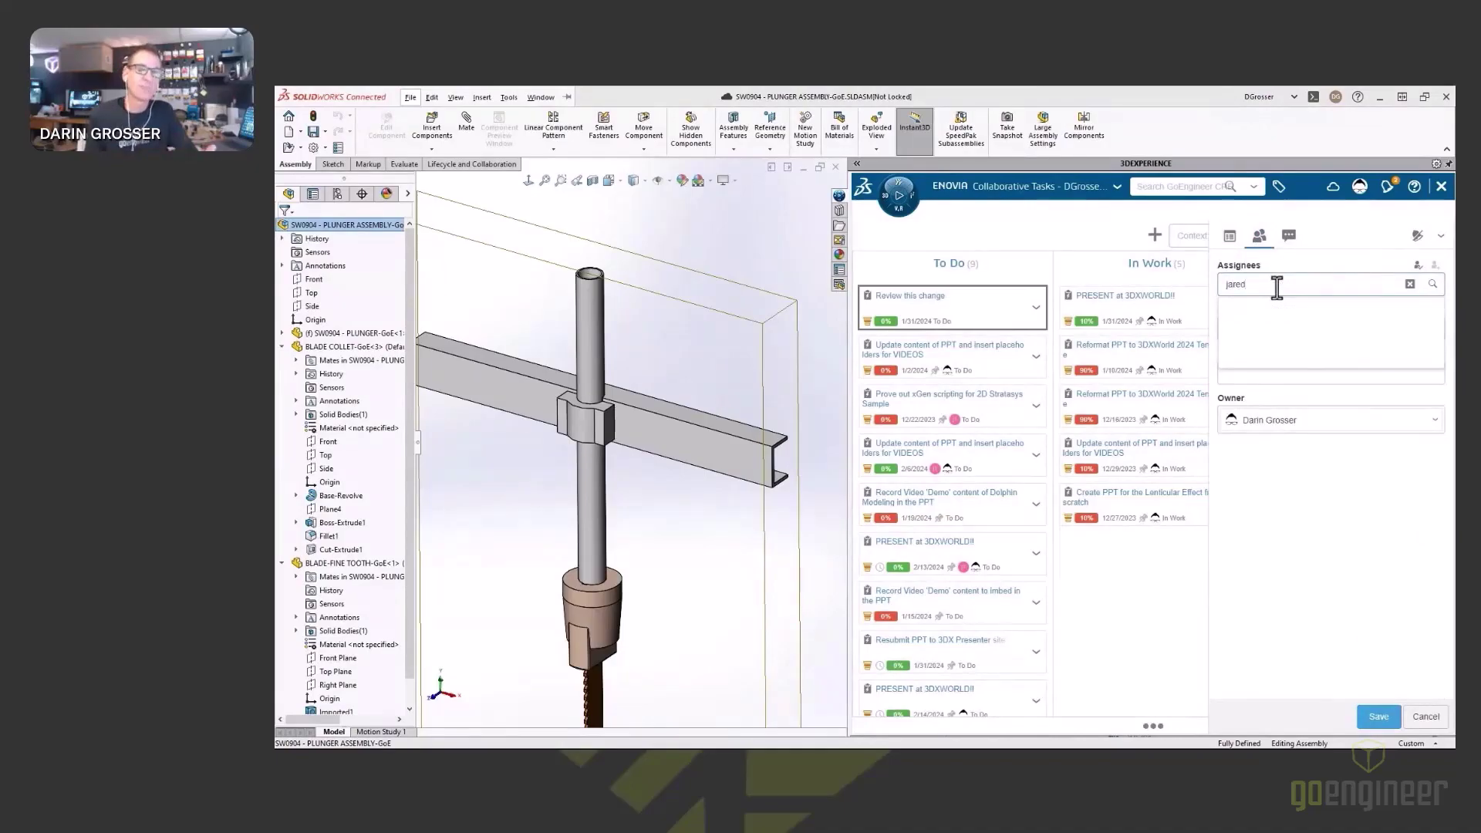
click(1278, 313)
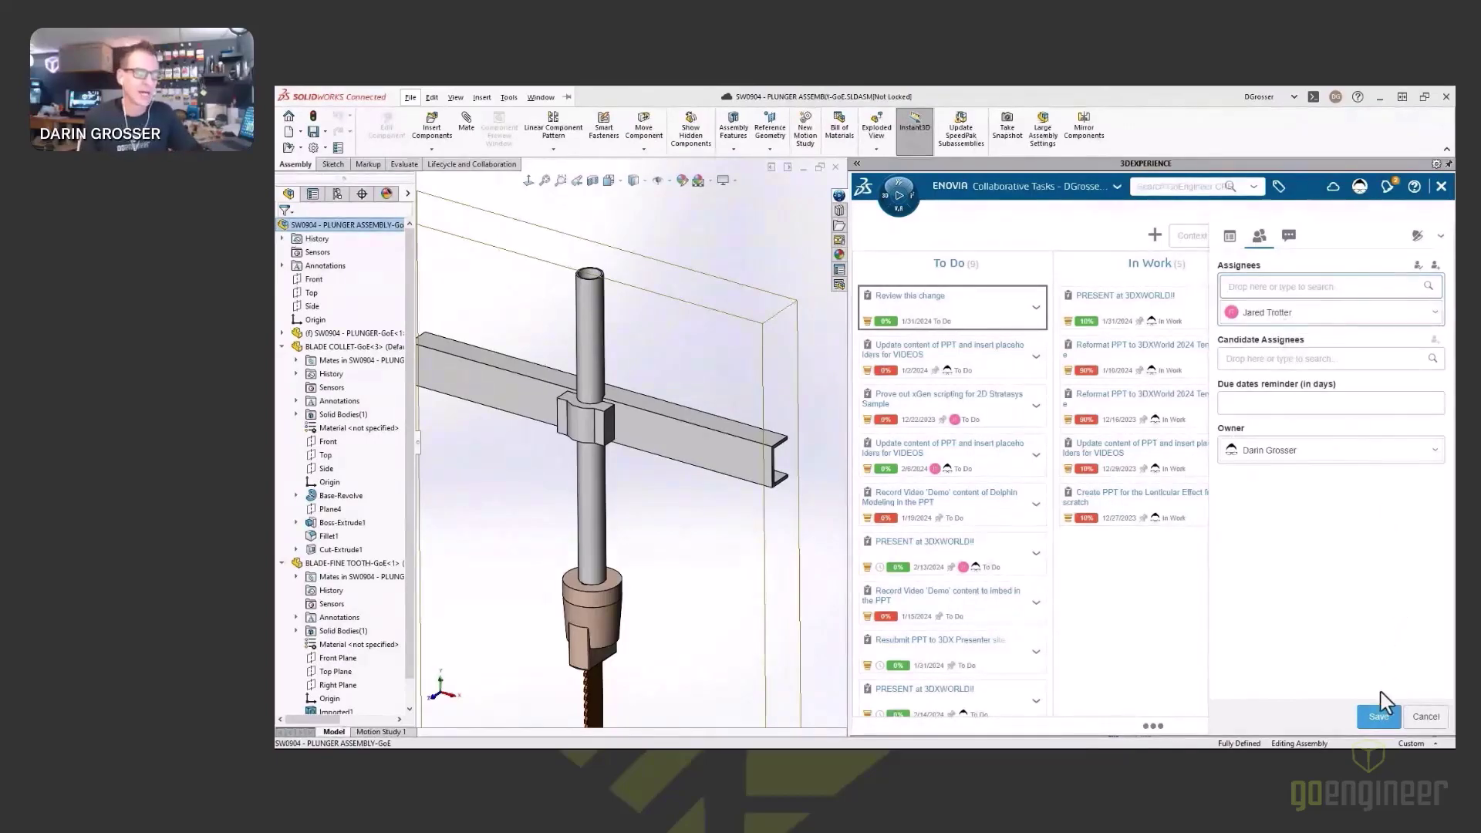
click(1378, 718)
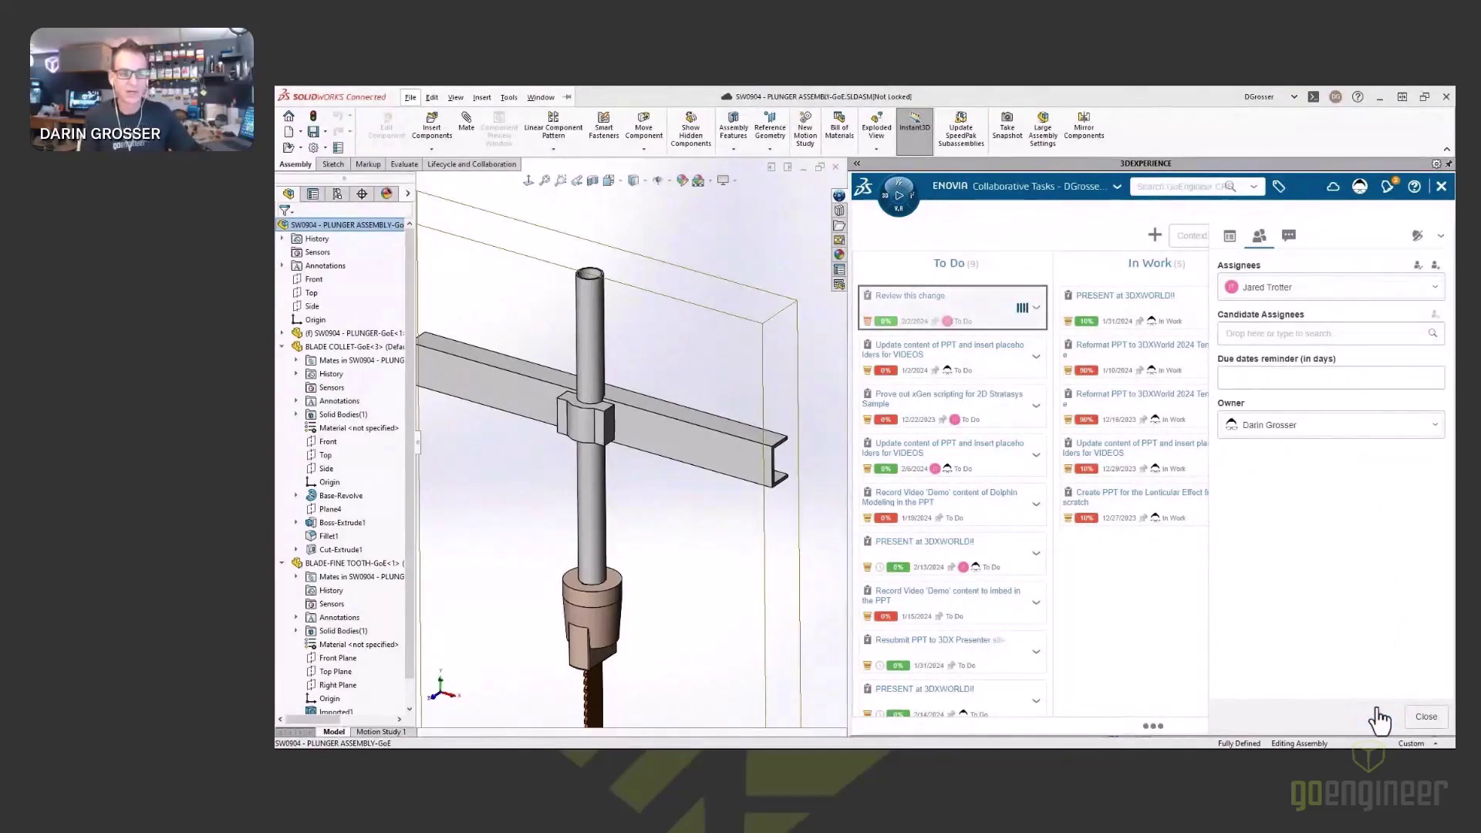
Step: Add the task owner as a second assignee, save, and close the task details
click(1327, 293)
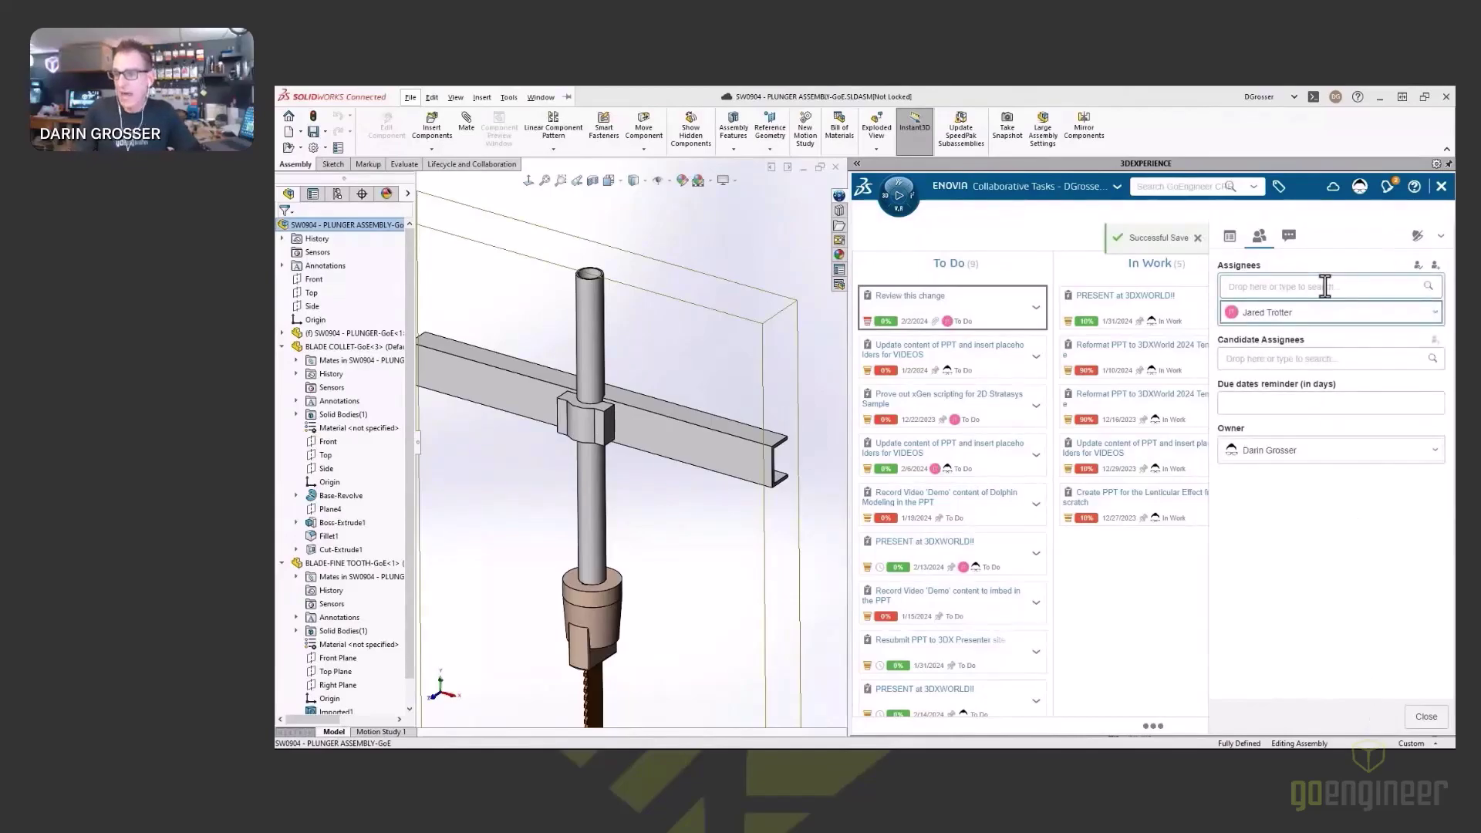
text(darin)
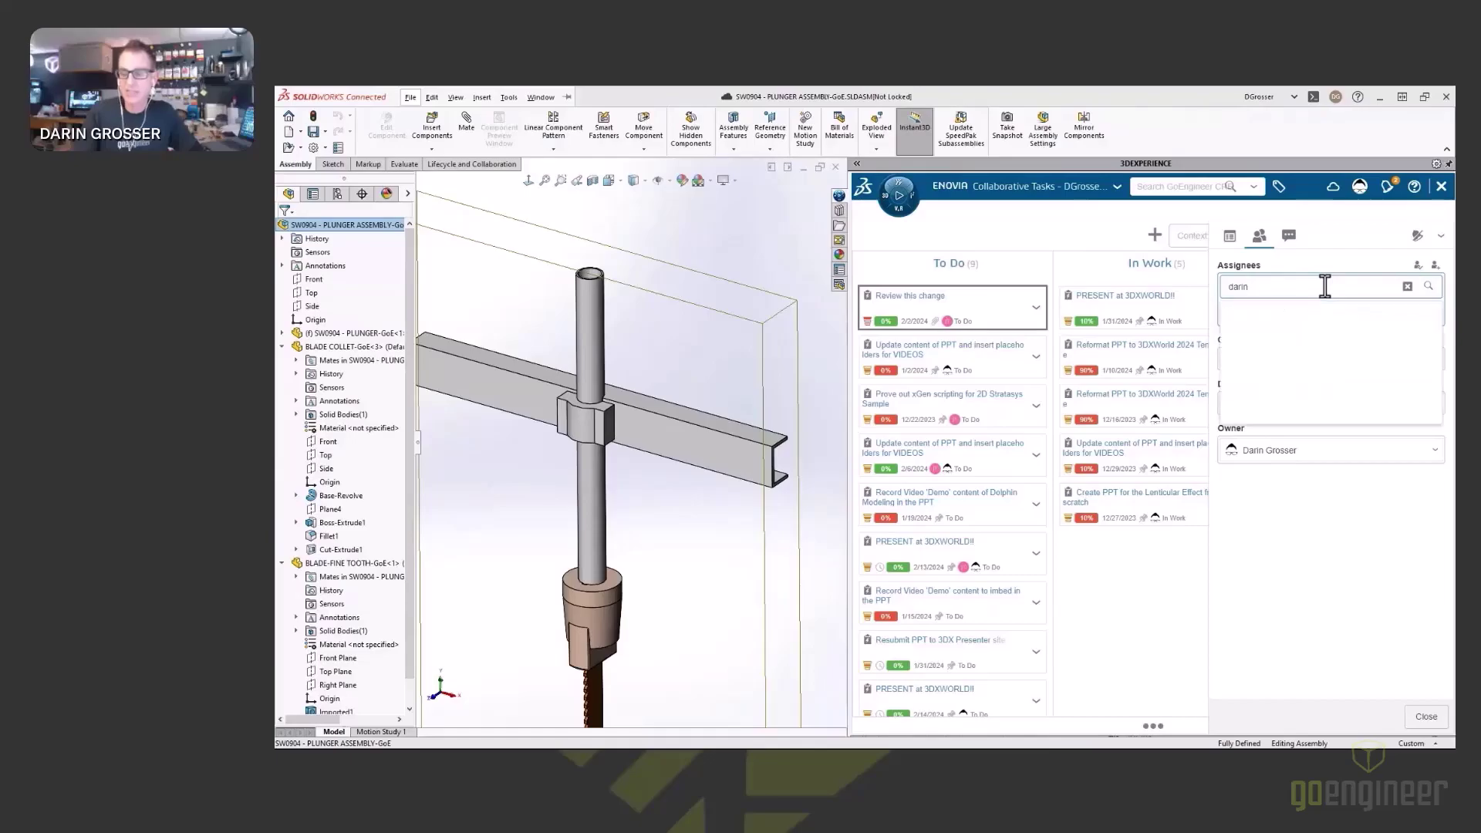
click(1277, 313)
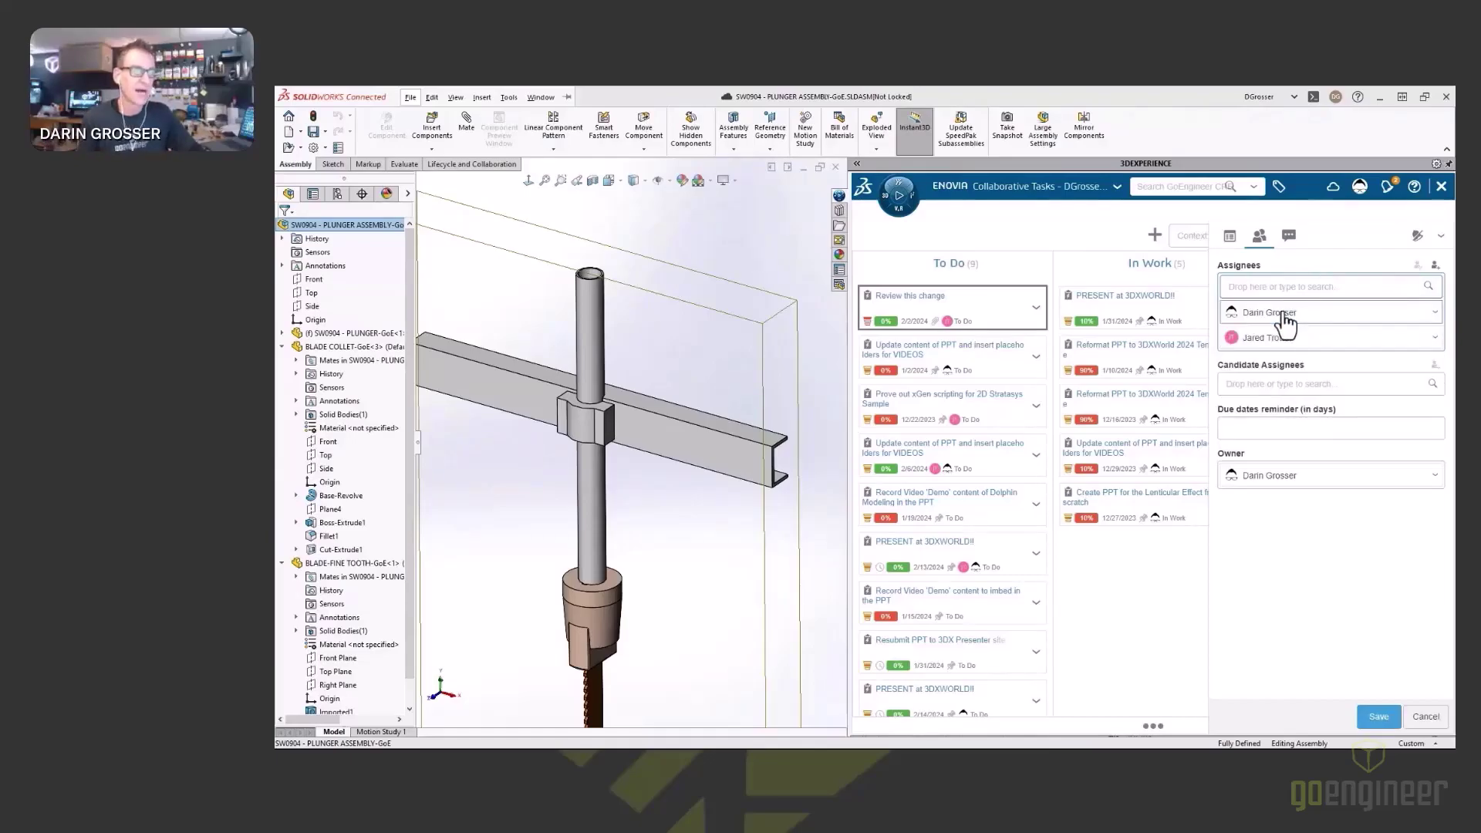
click(1384, 717)
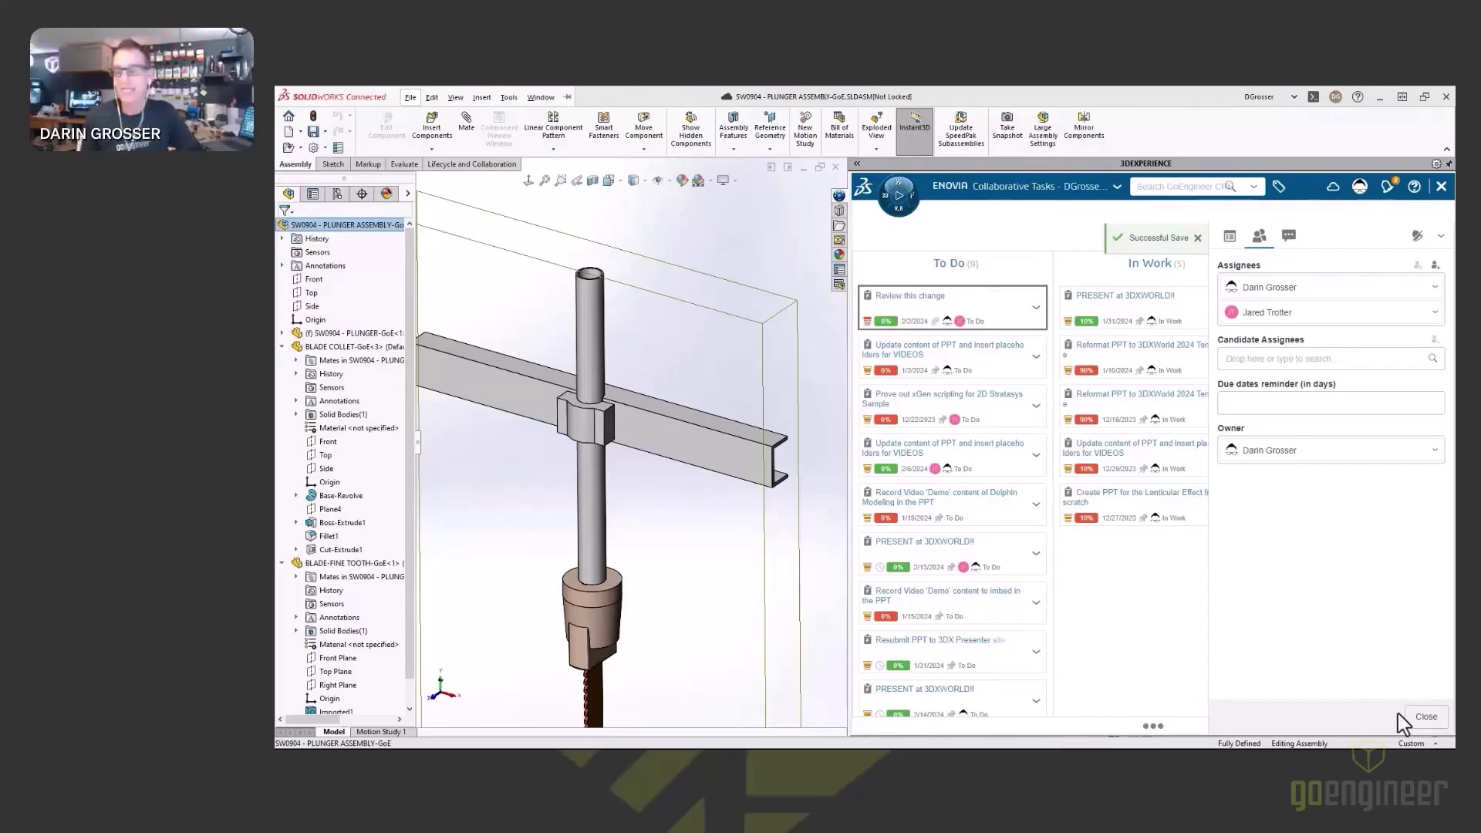
click(1423, 717)
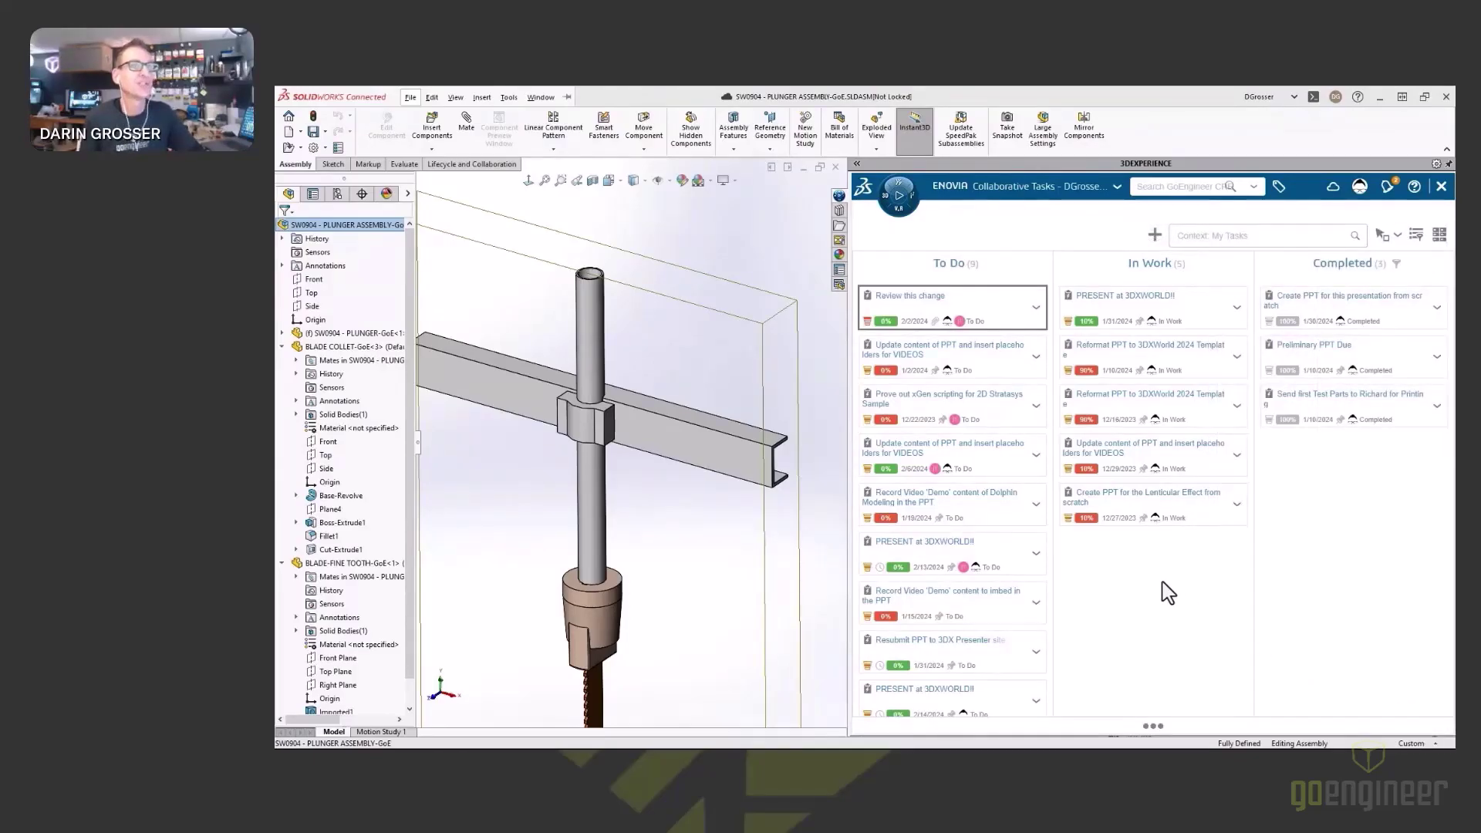
Step: Switch to Chrome and bring up the Project Planning and Tasks dashboard in 3DDashboard
key(alt+Tab)
key(alt+Tab)
key(alt+Tab)
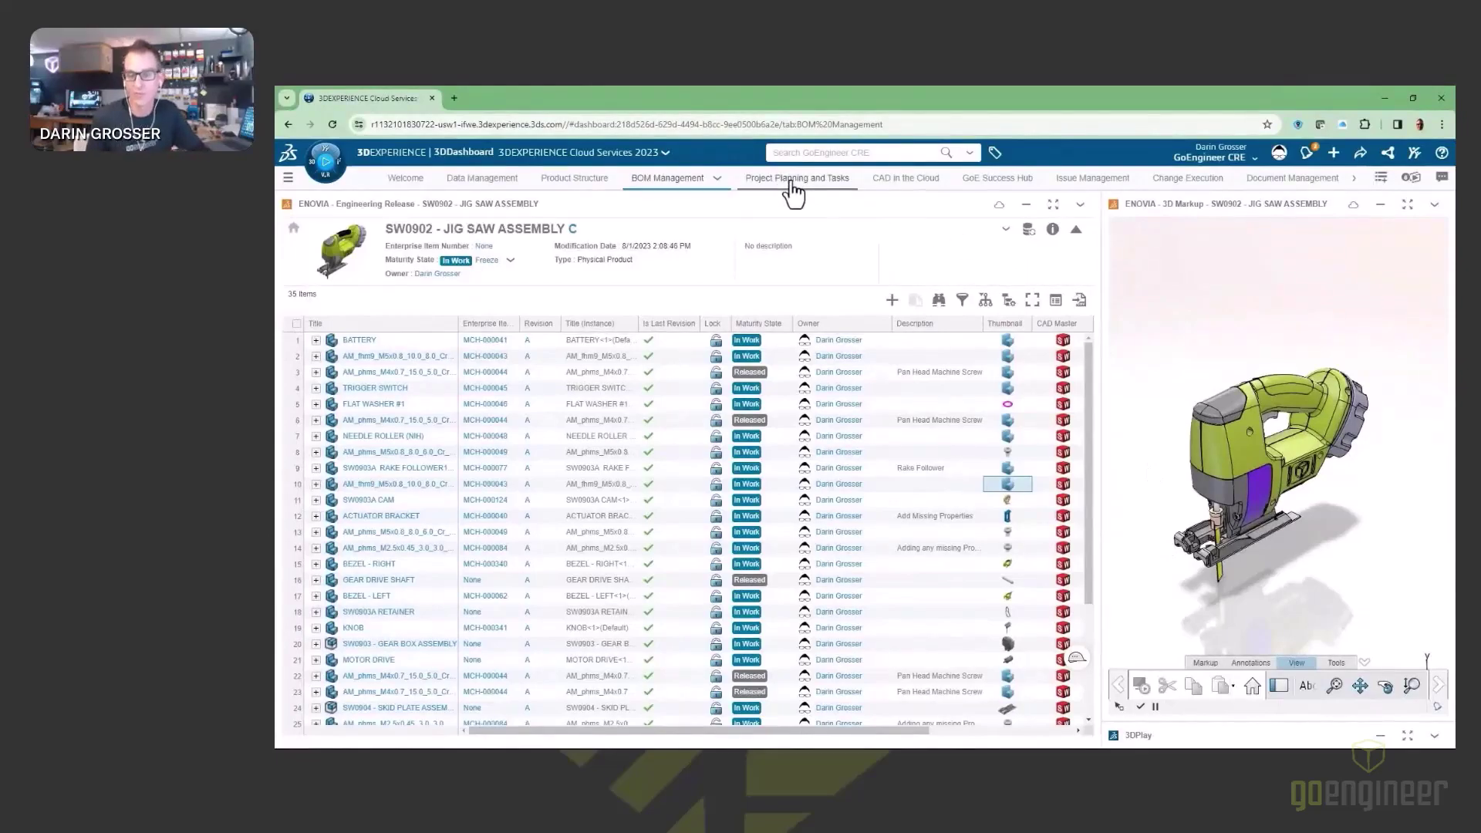
click(793, 183)
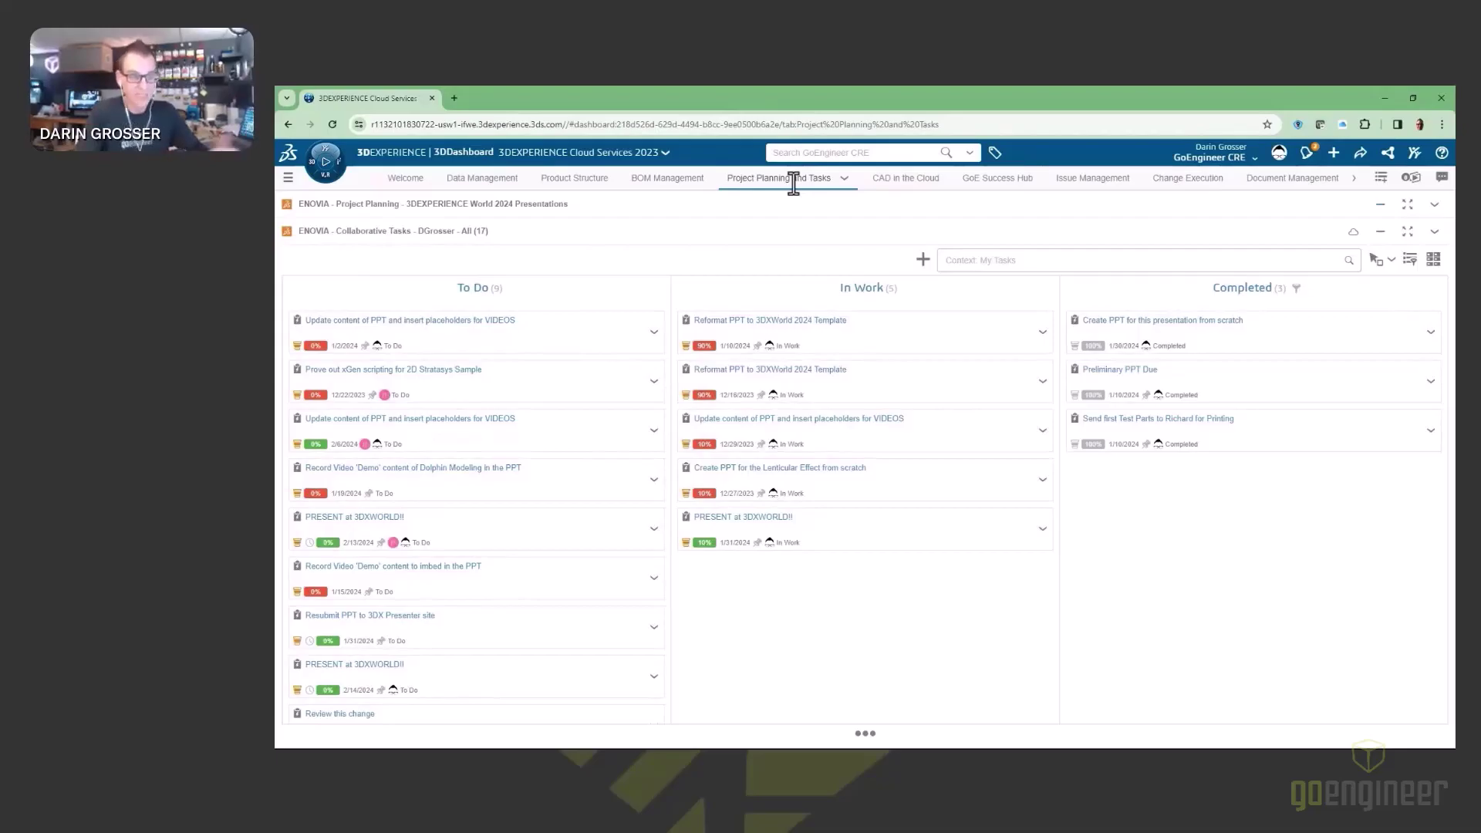
scroll(571, 540, down, 1)
click(496, 708)
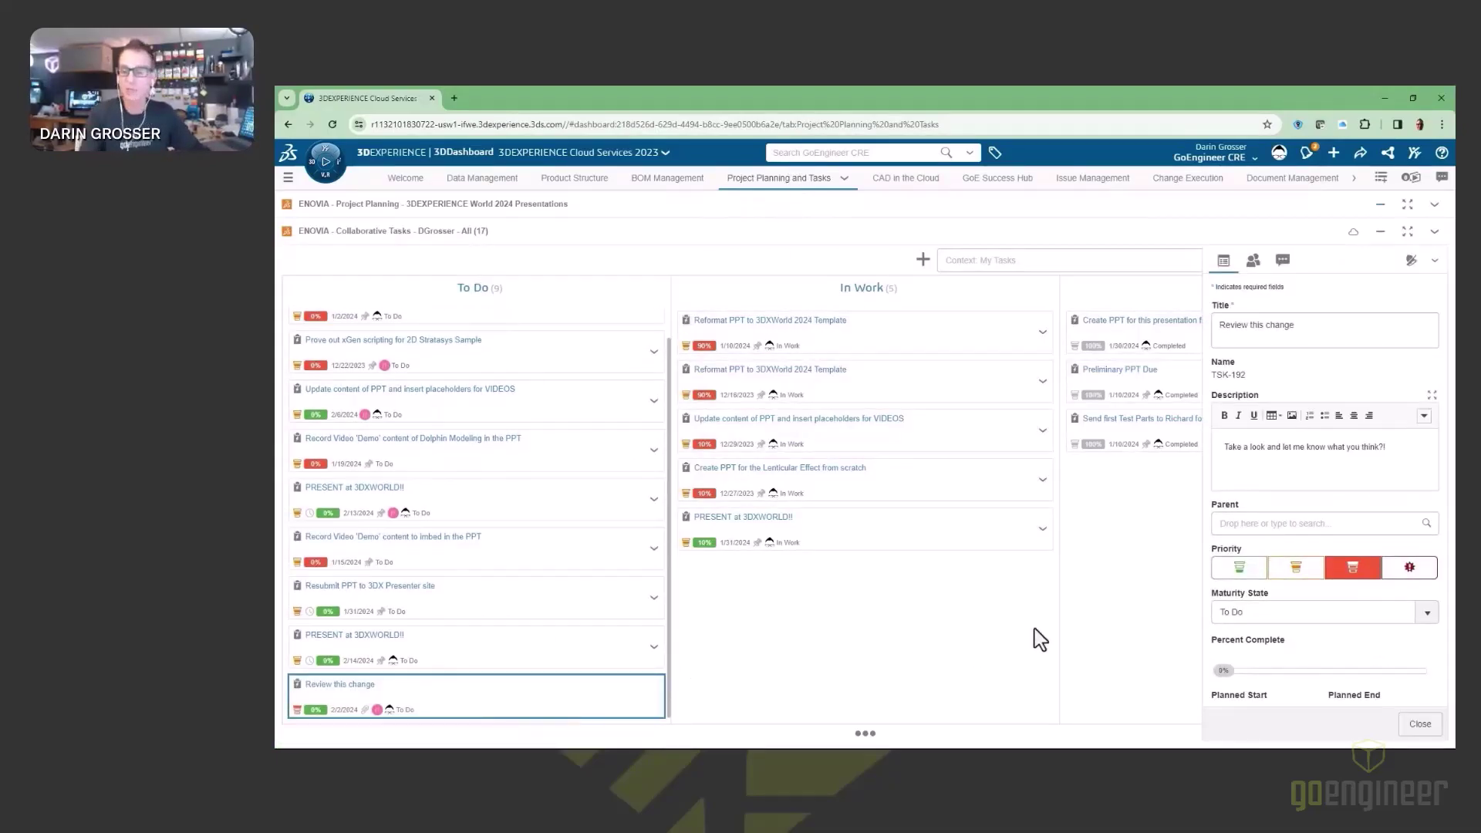
scroll(1316, 463, down, 4)
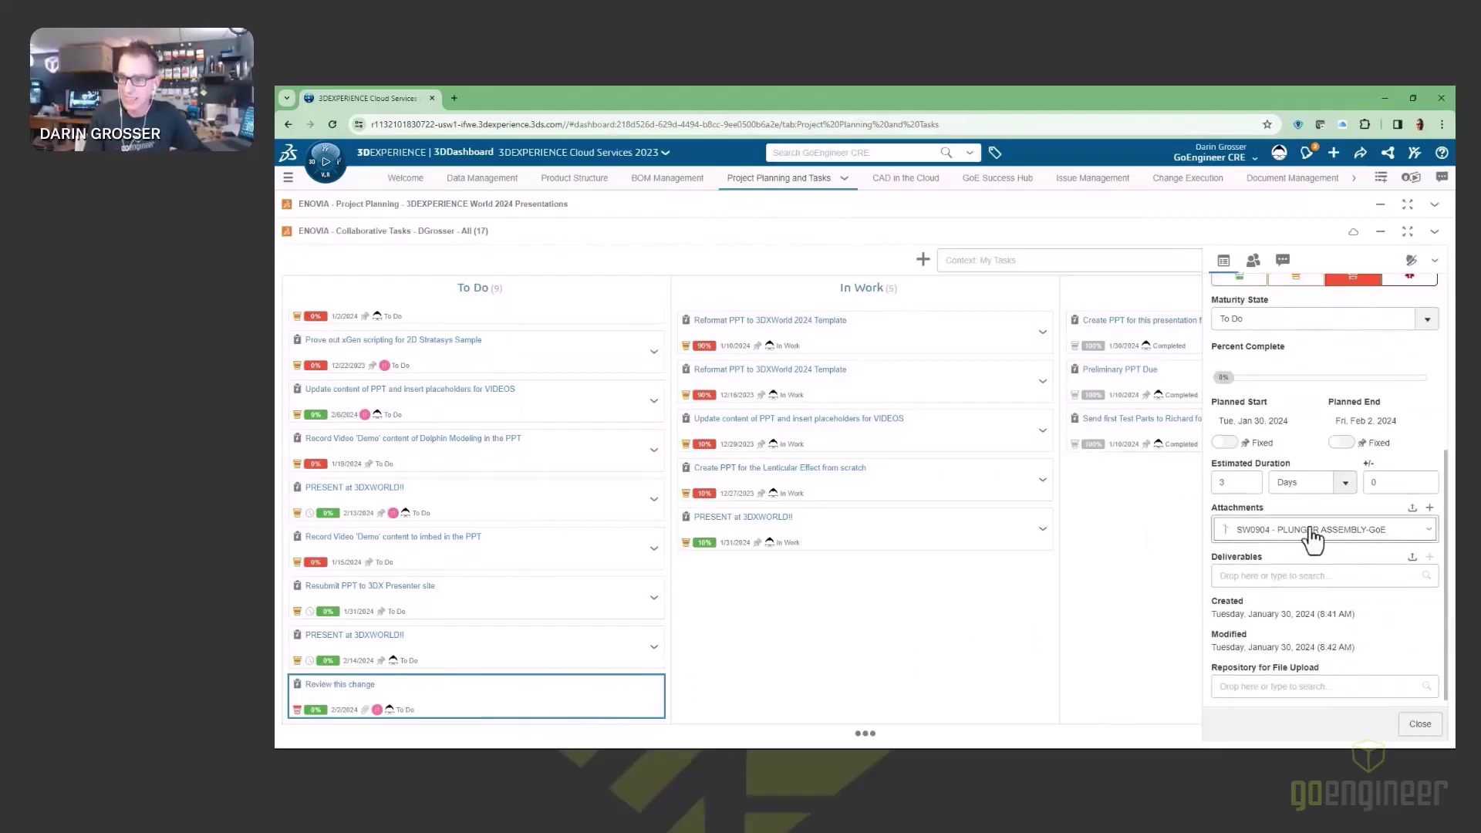
click(1427, 531)
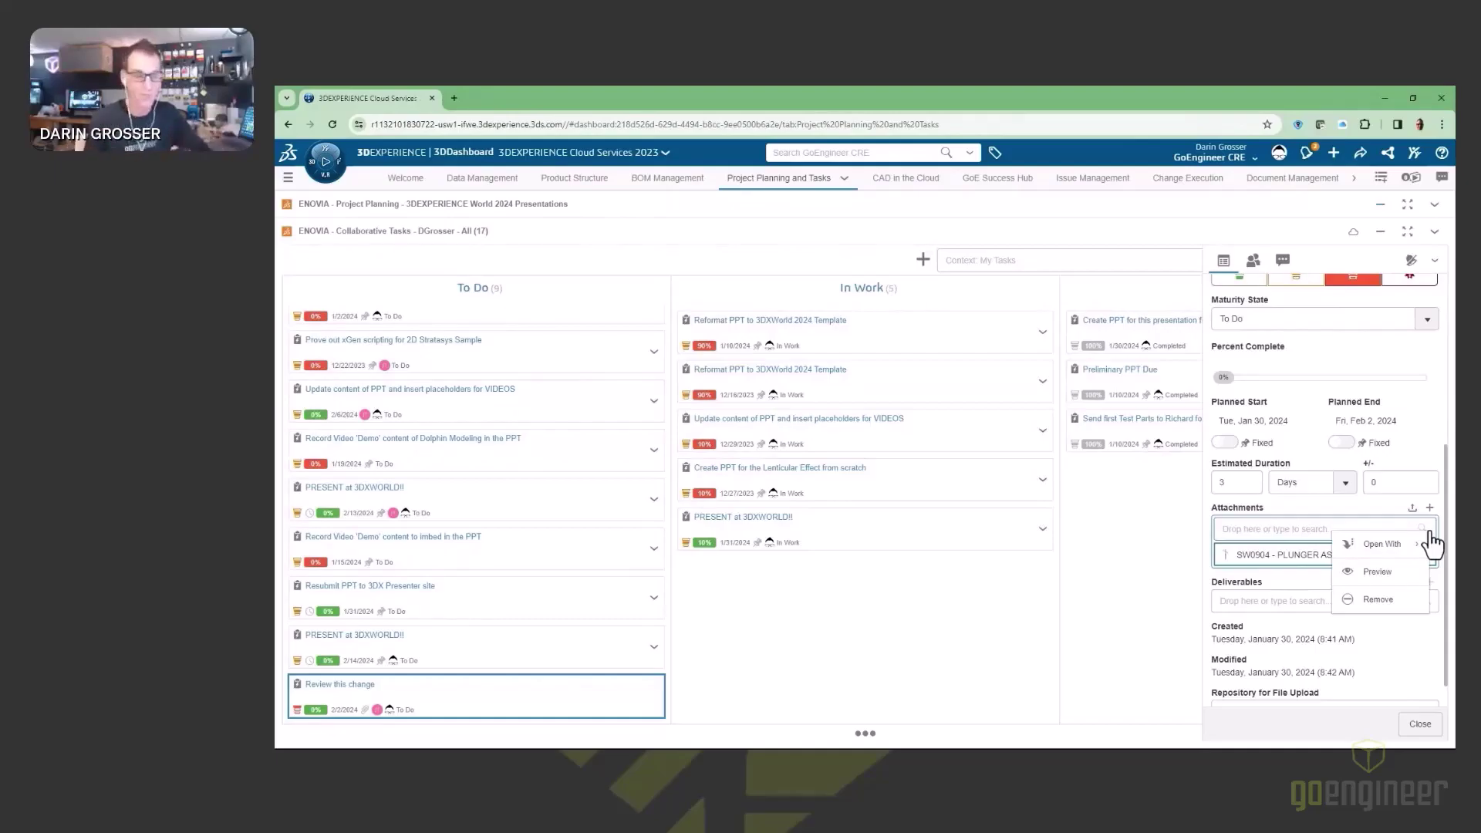
mouse_move(1408, 551)
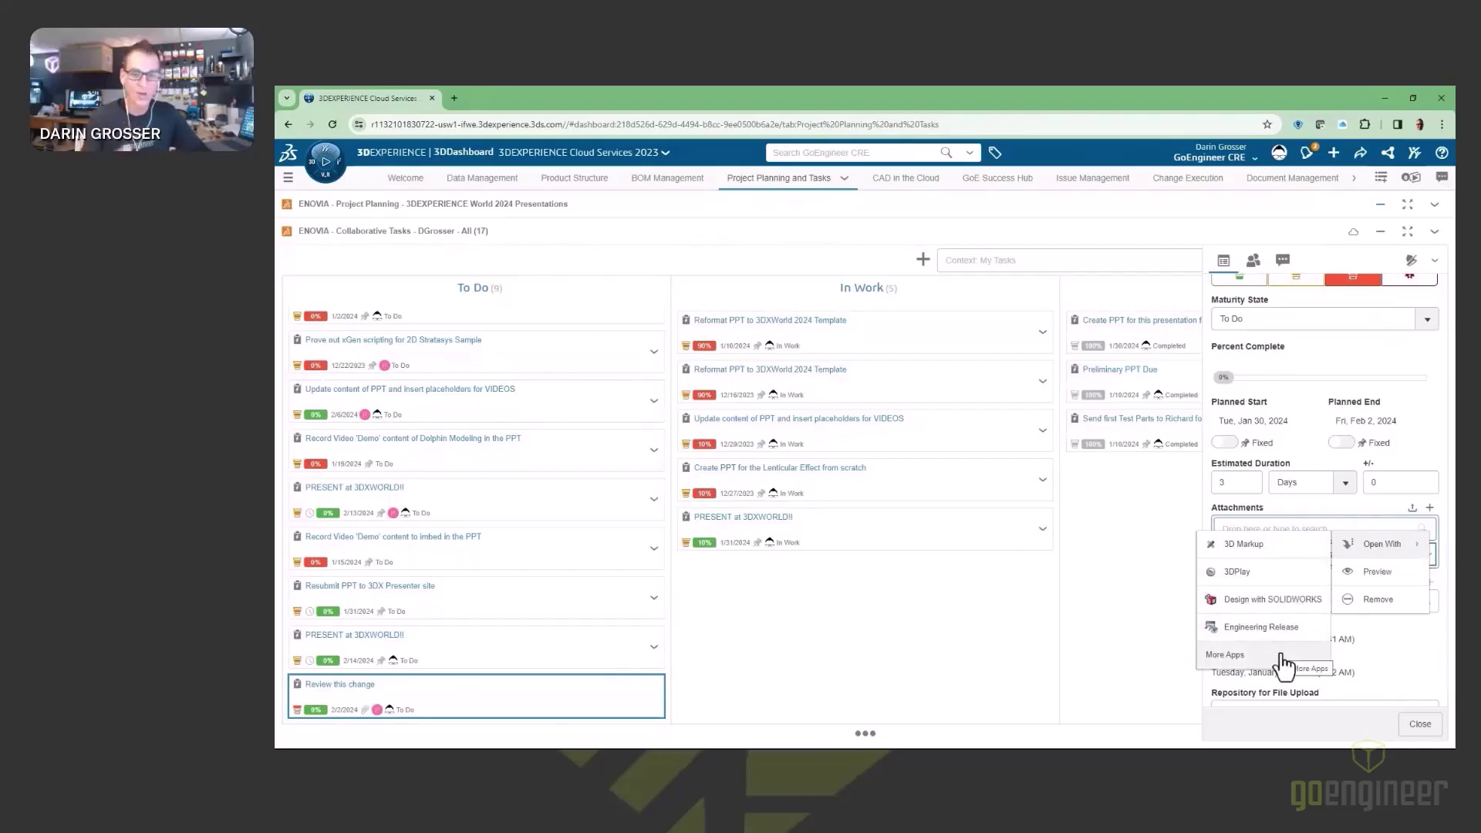
click(1397, 639)
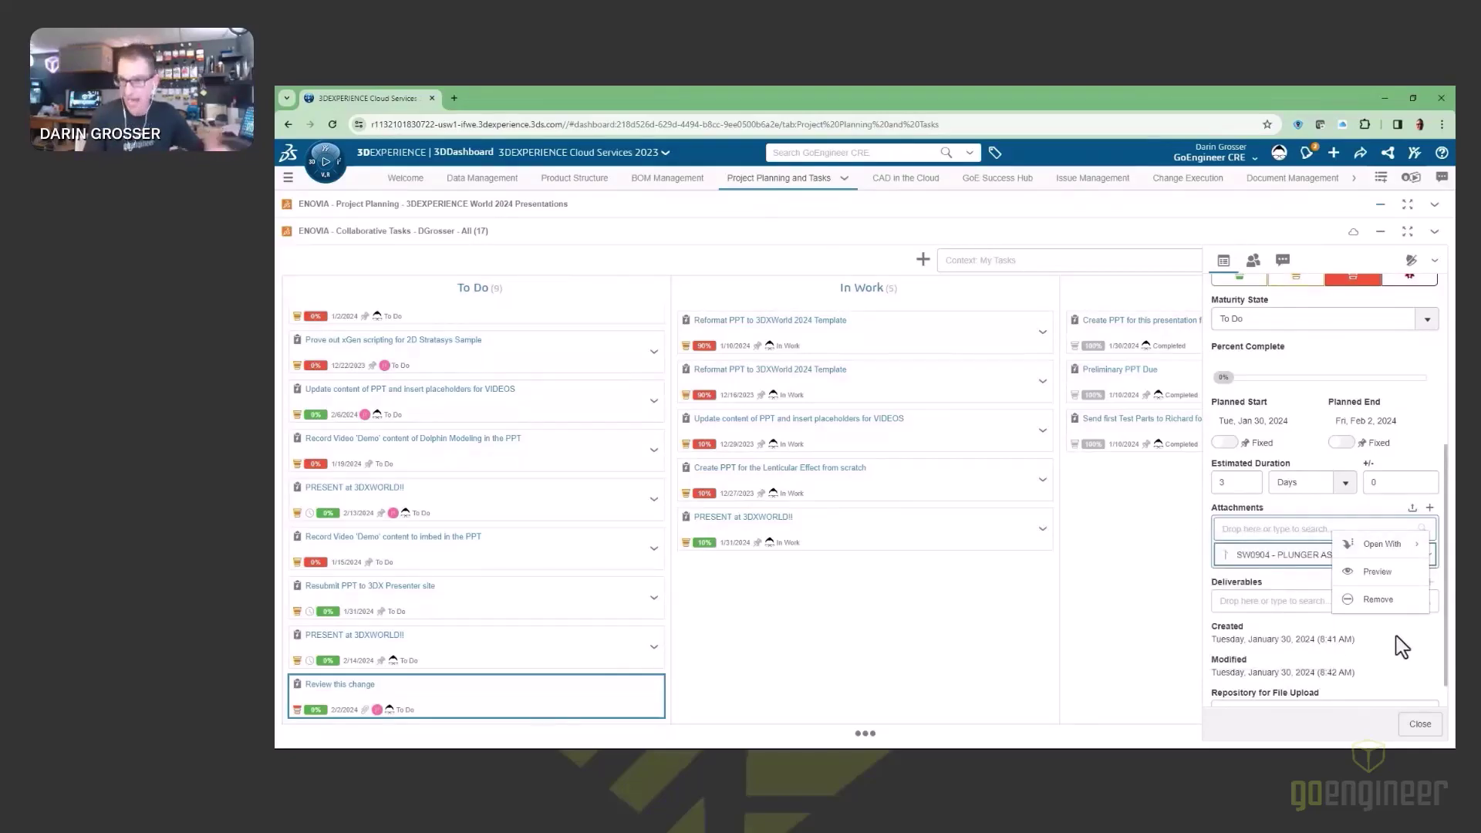
right_click(1426, 687)
click(1421, 724)
click(1421, 724)
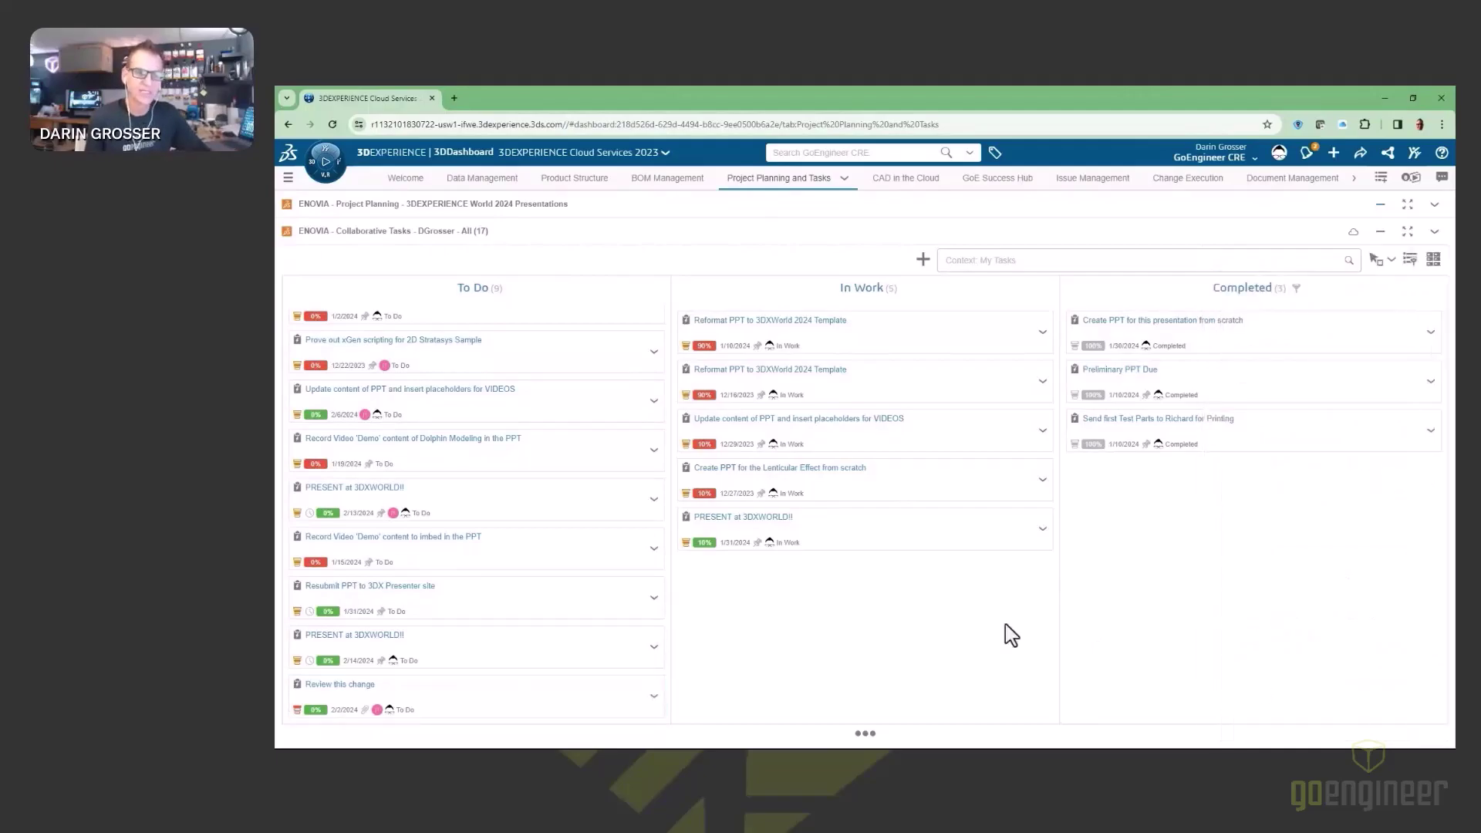
Step: Drag the 'Review this change' card from To Do into In Work, now at 10%
drag(439, 696, 838, 573)
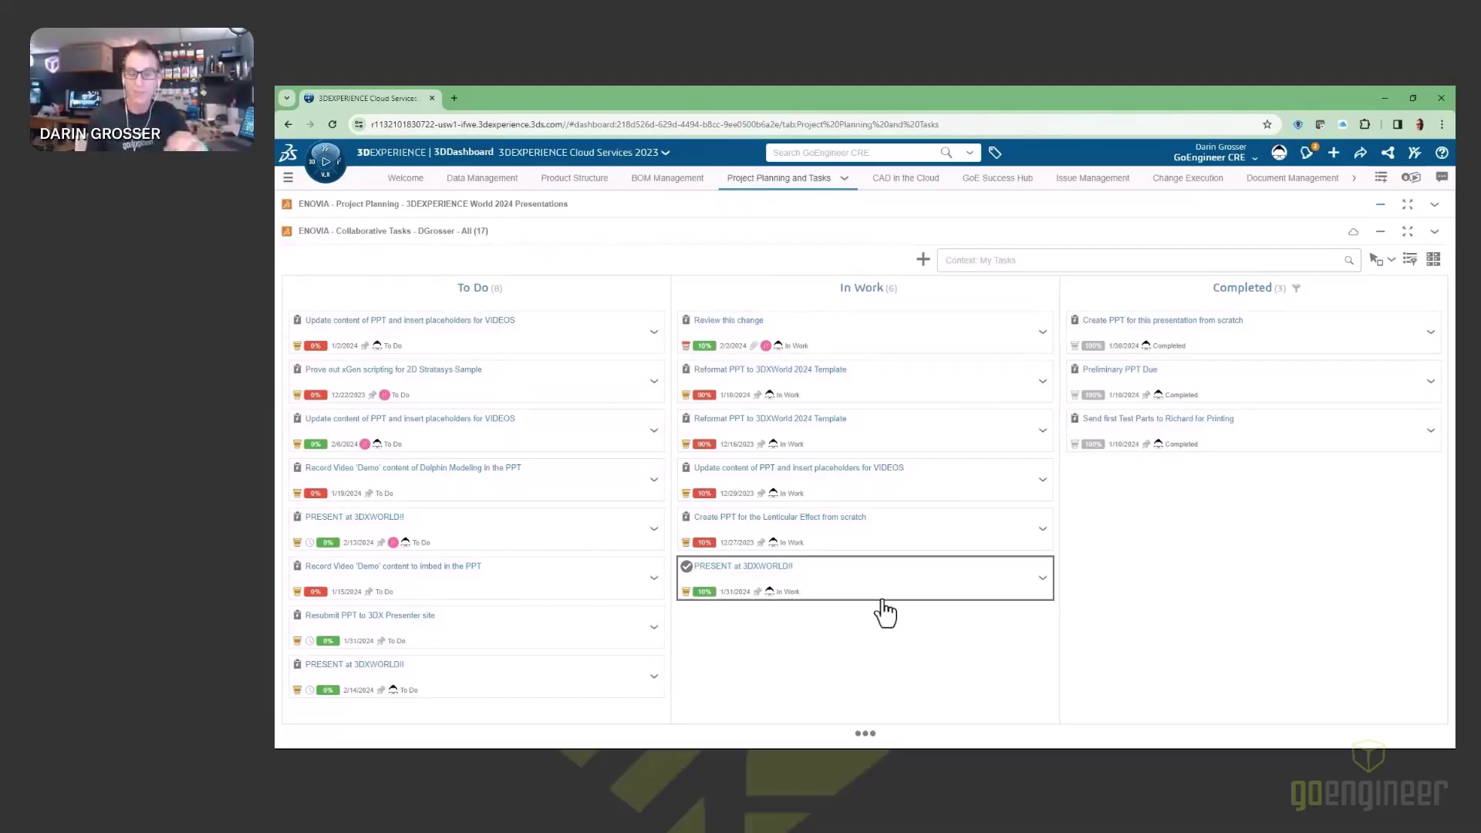
Step: Expand the 3DEXPERIENCE World 2024 Presentations Gantt, pan to later dates, and show Create New options
click(887, 579)
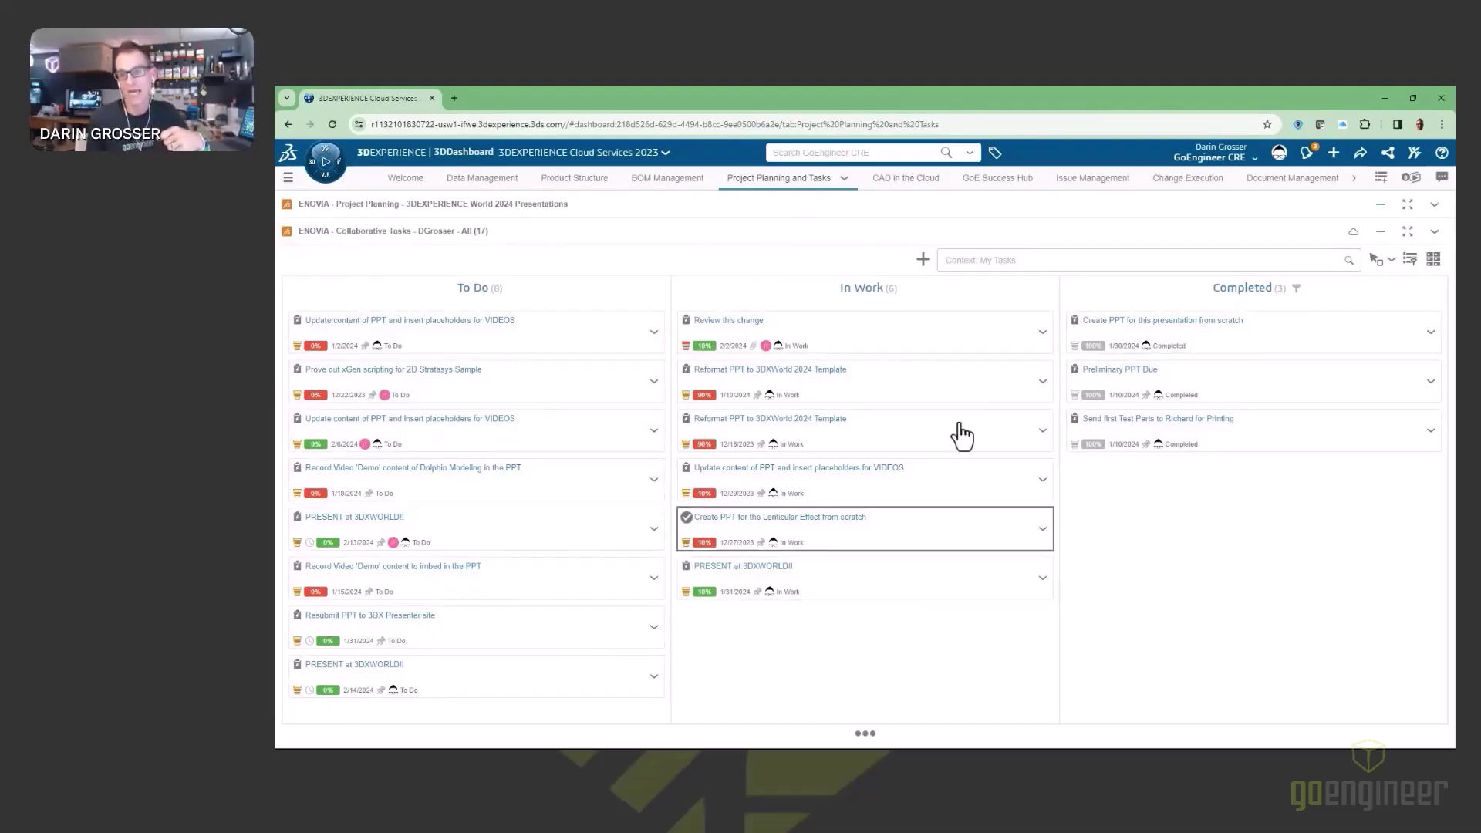
click(1381, 205)
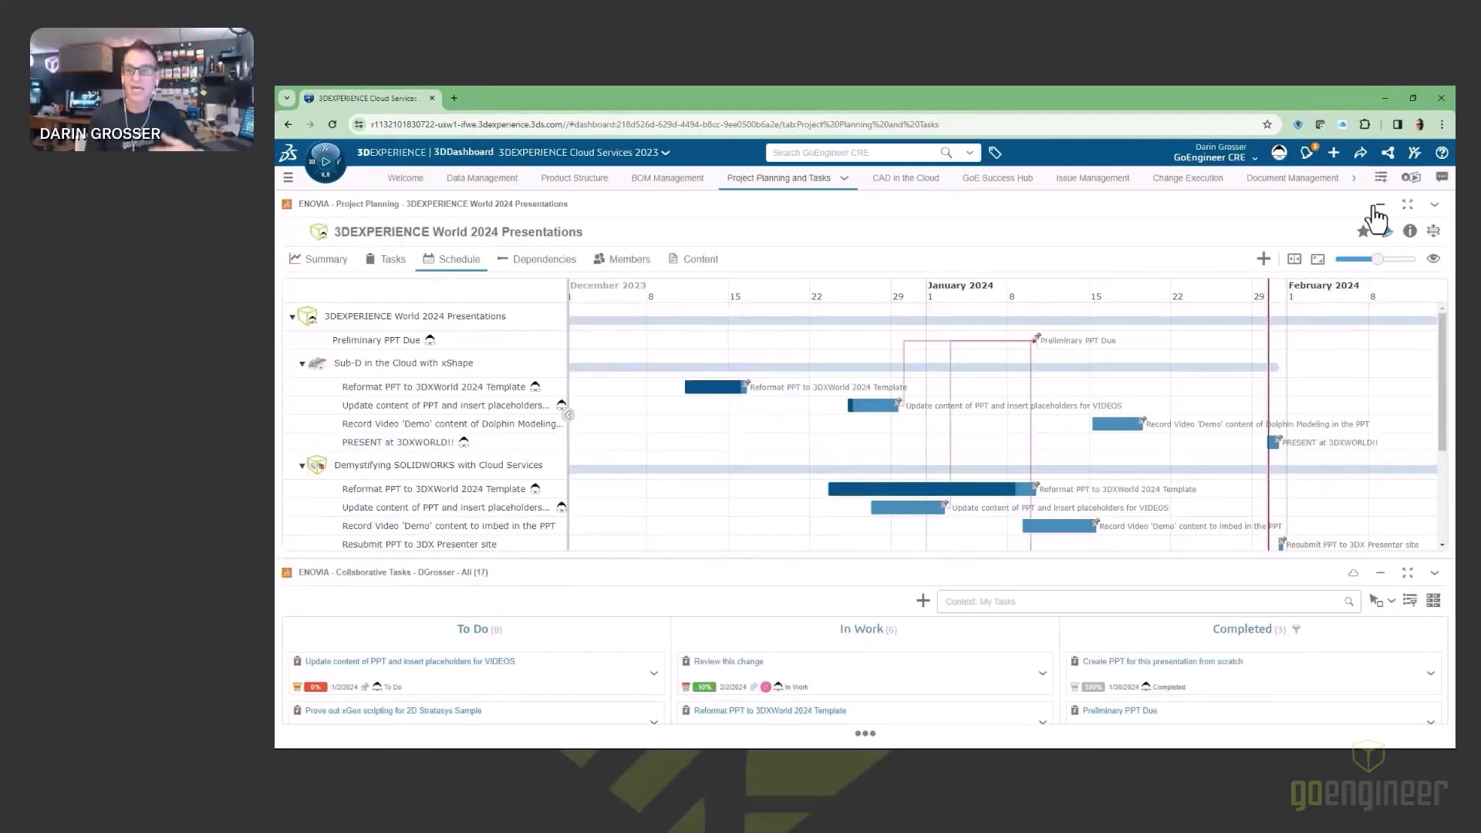
drag(731, 441, 680, 438)
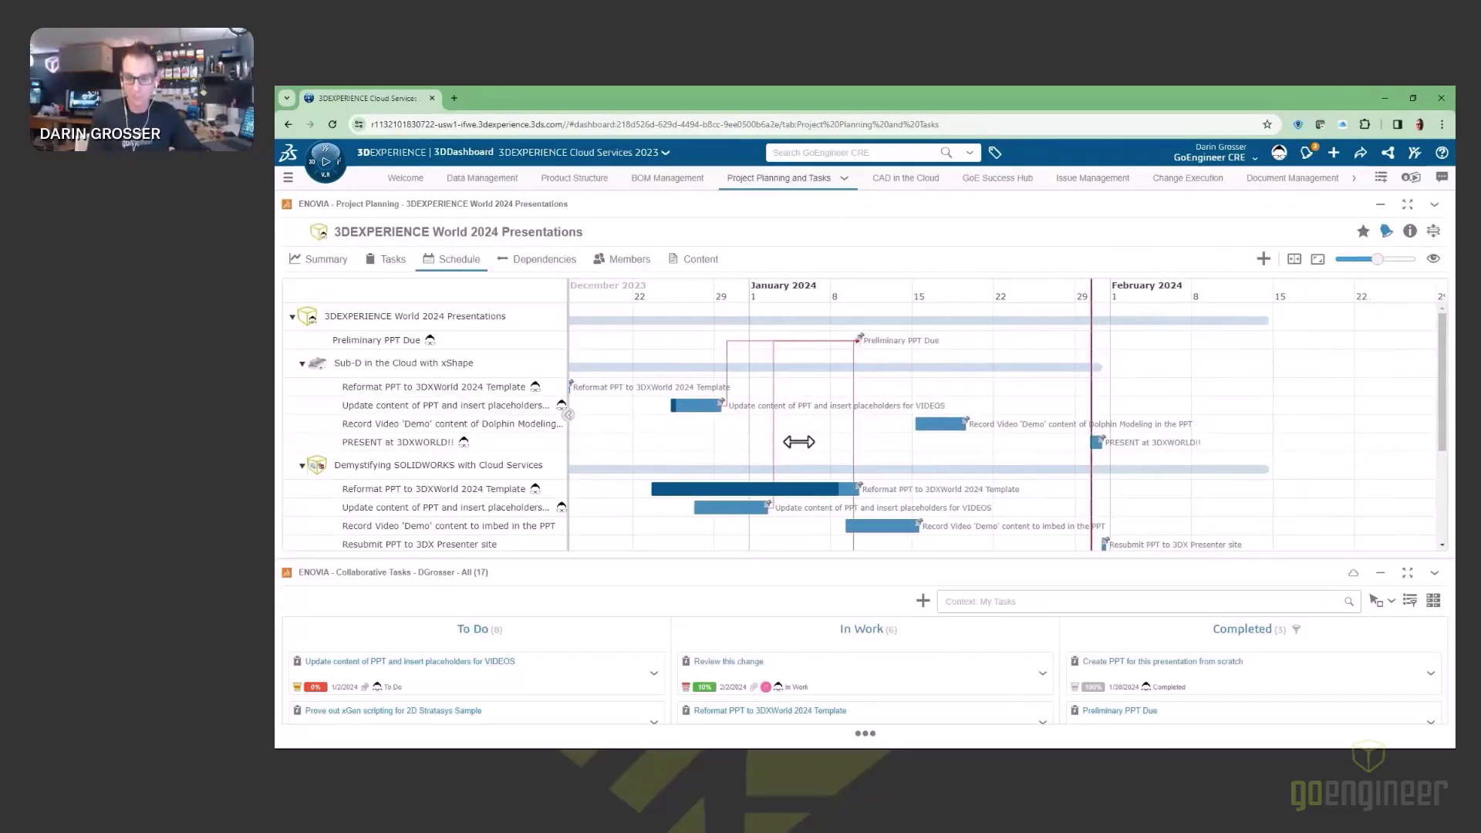
drag(800, 442, 790, 440)
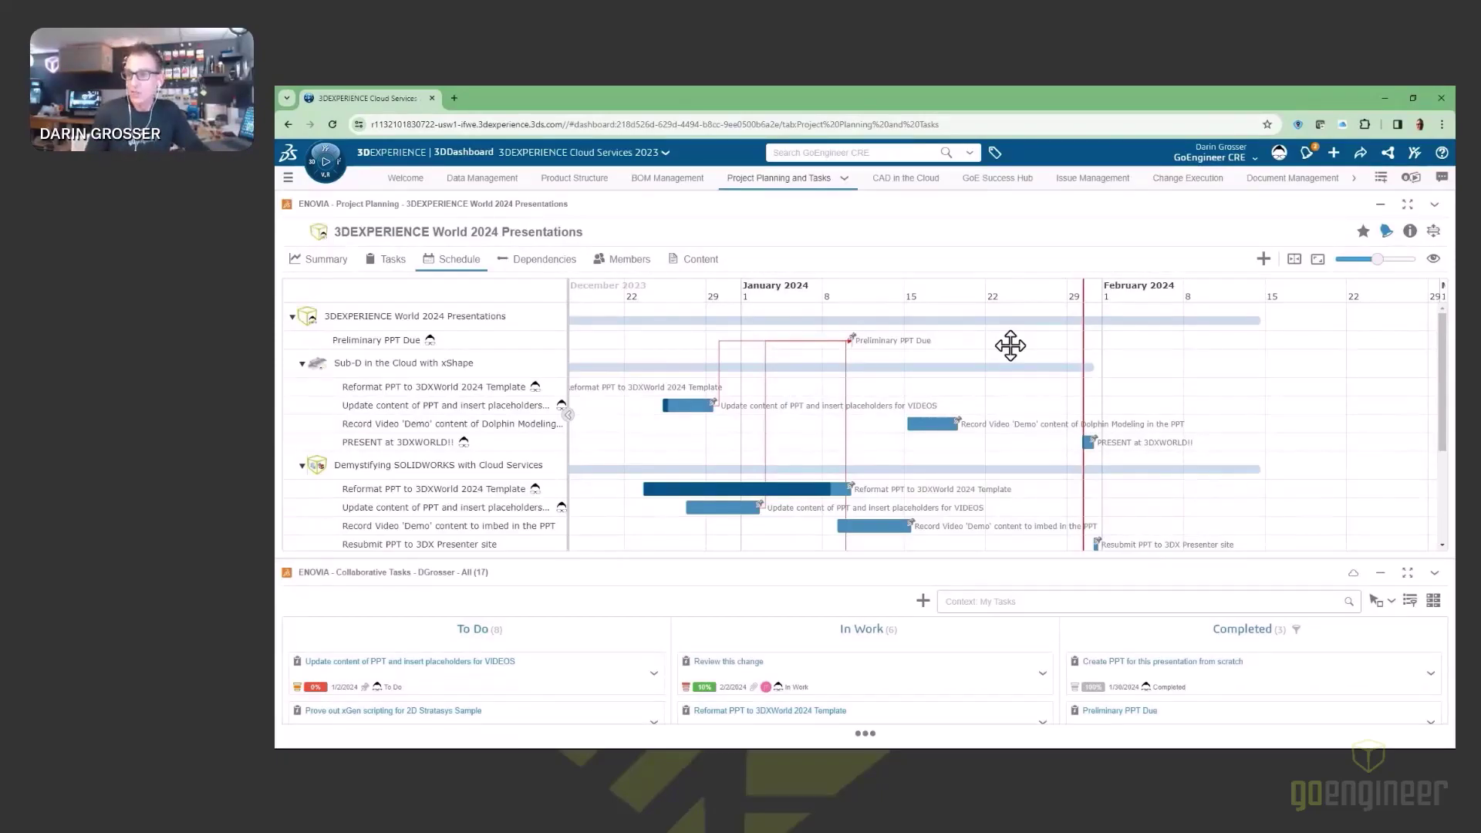
click(1263, 259)
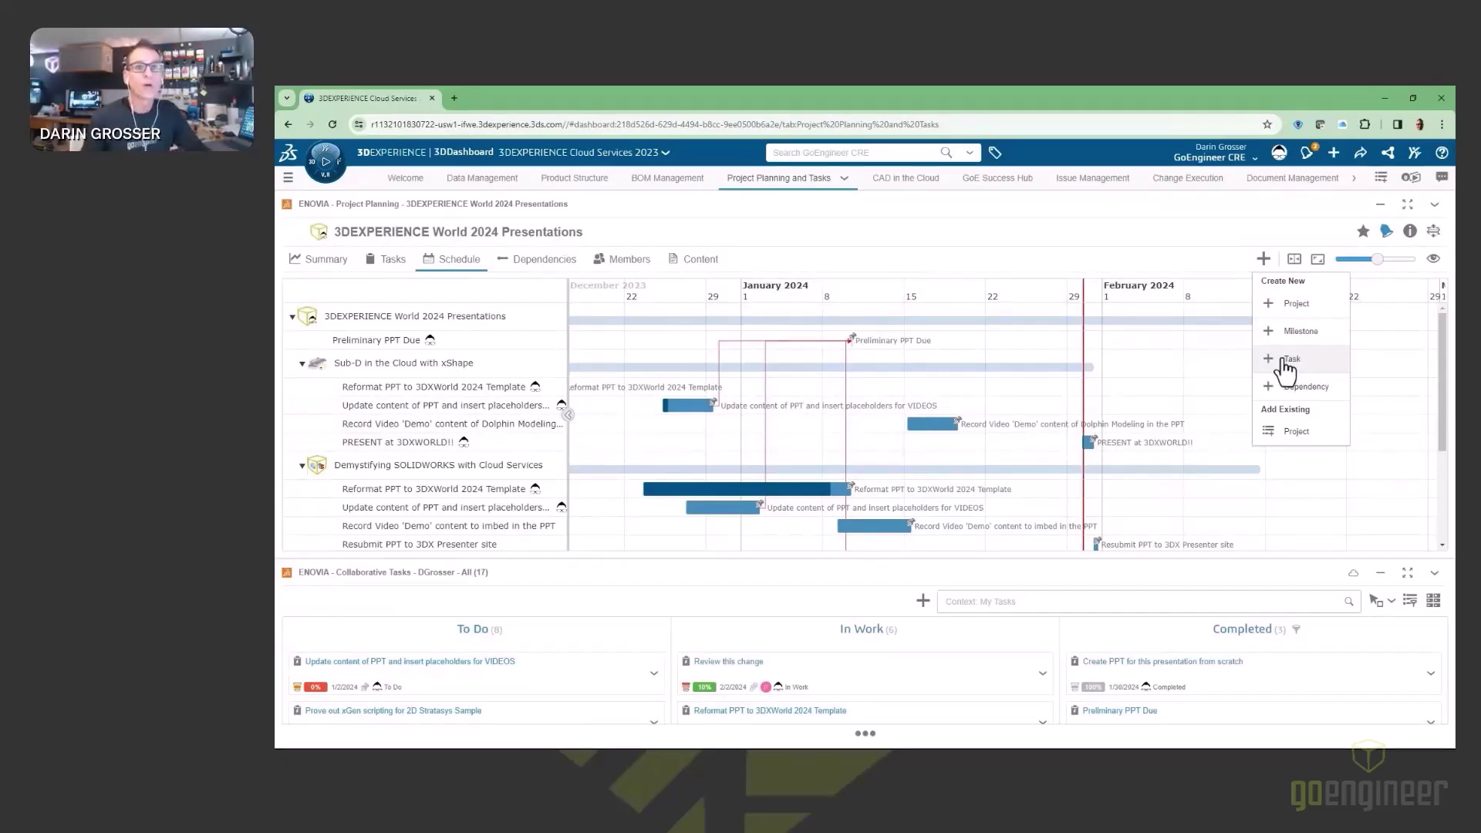
Step: Create task 'Make test print for other presentation' assigned to yourself with a 3-day duration
click(1287, 360)
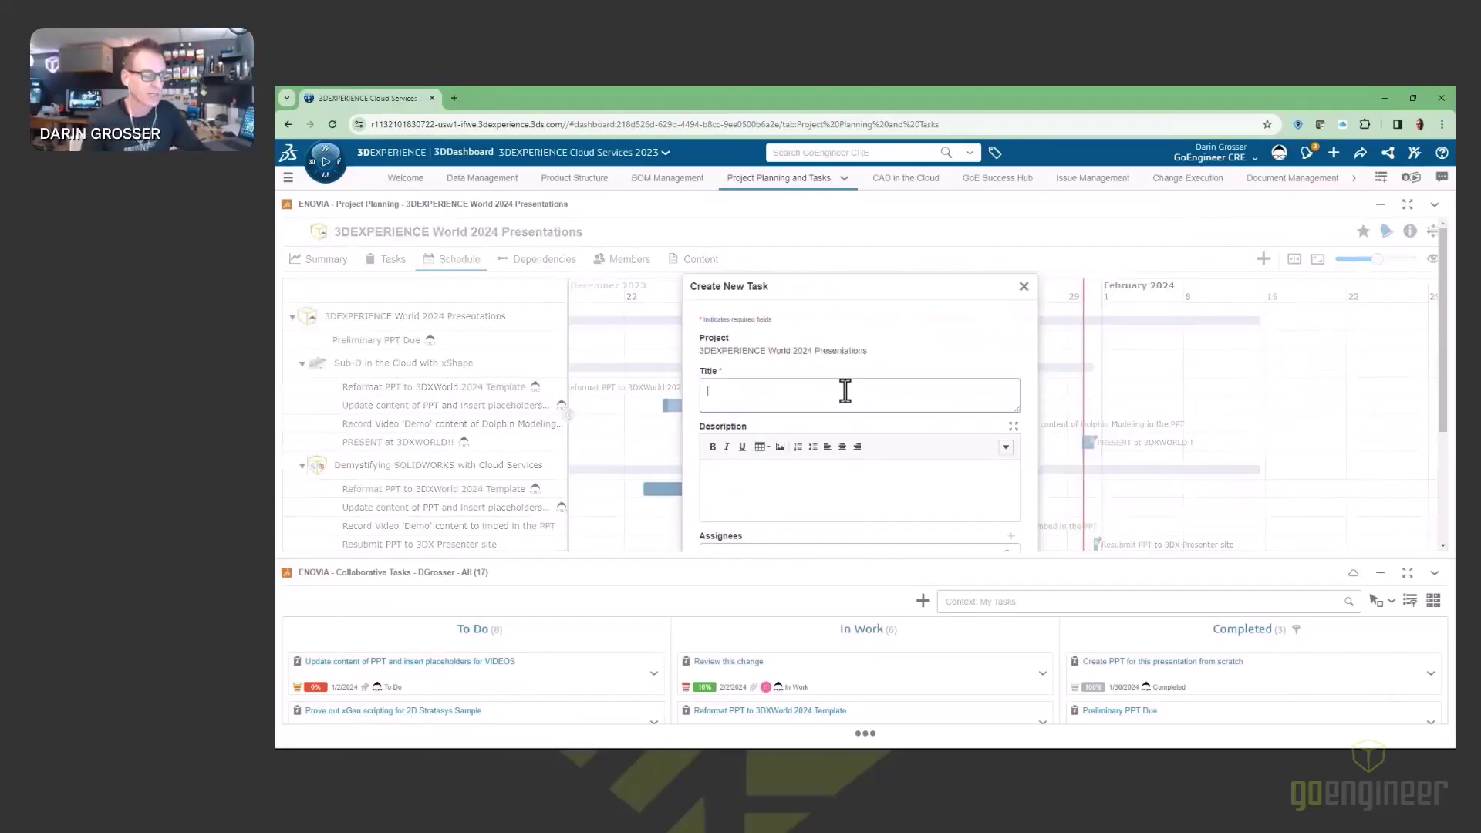
text(Mak)
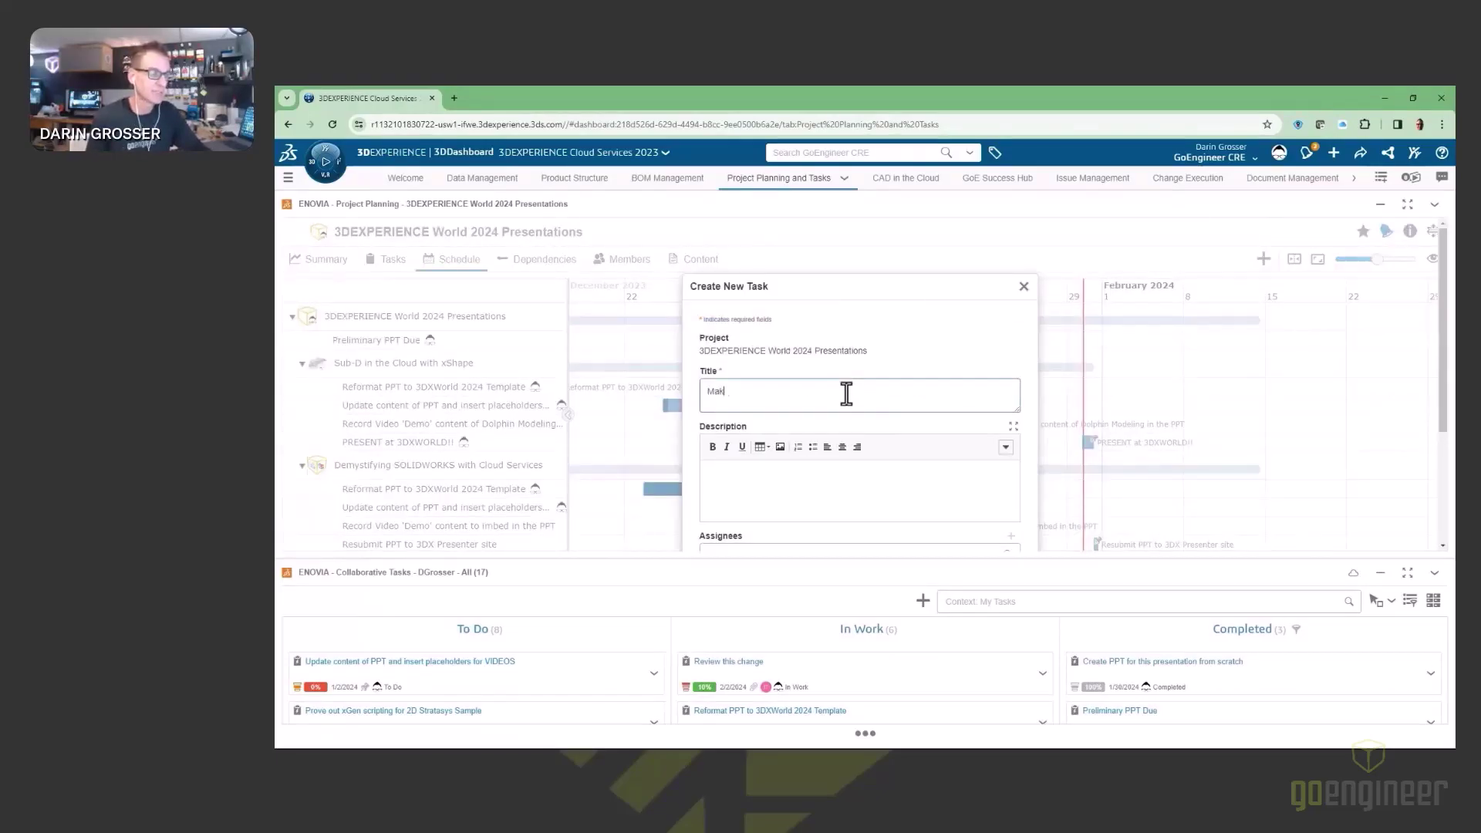
text(e test print for other presentation)
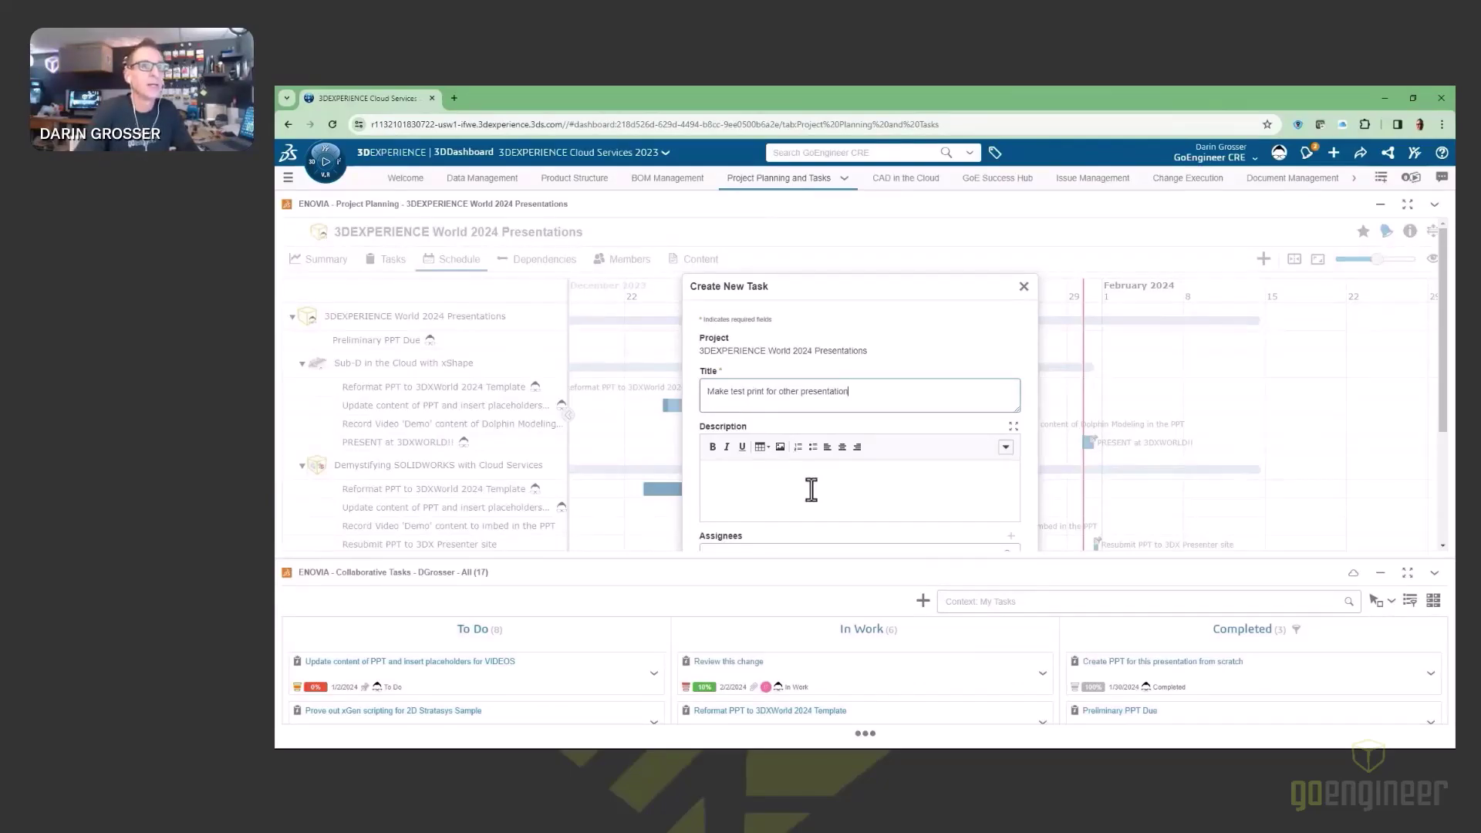
click(1408, 204)
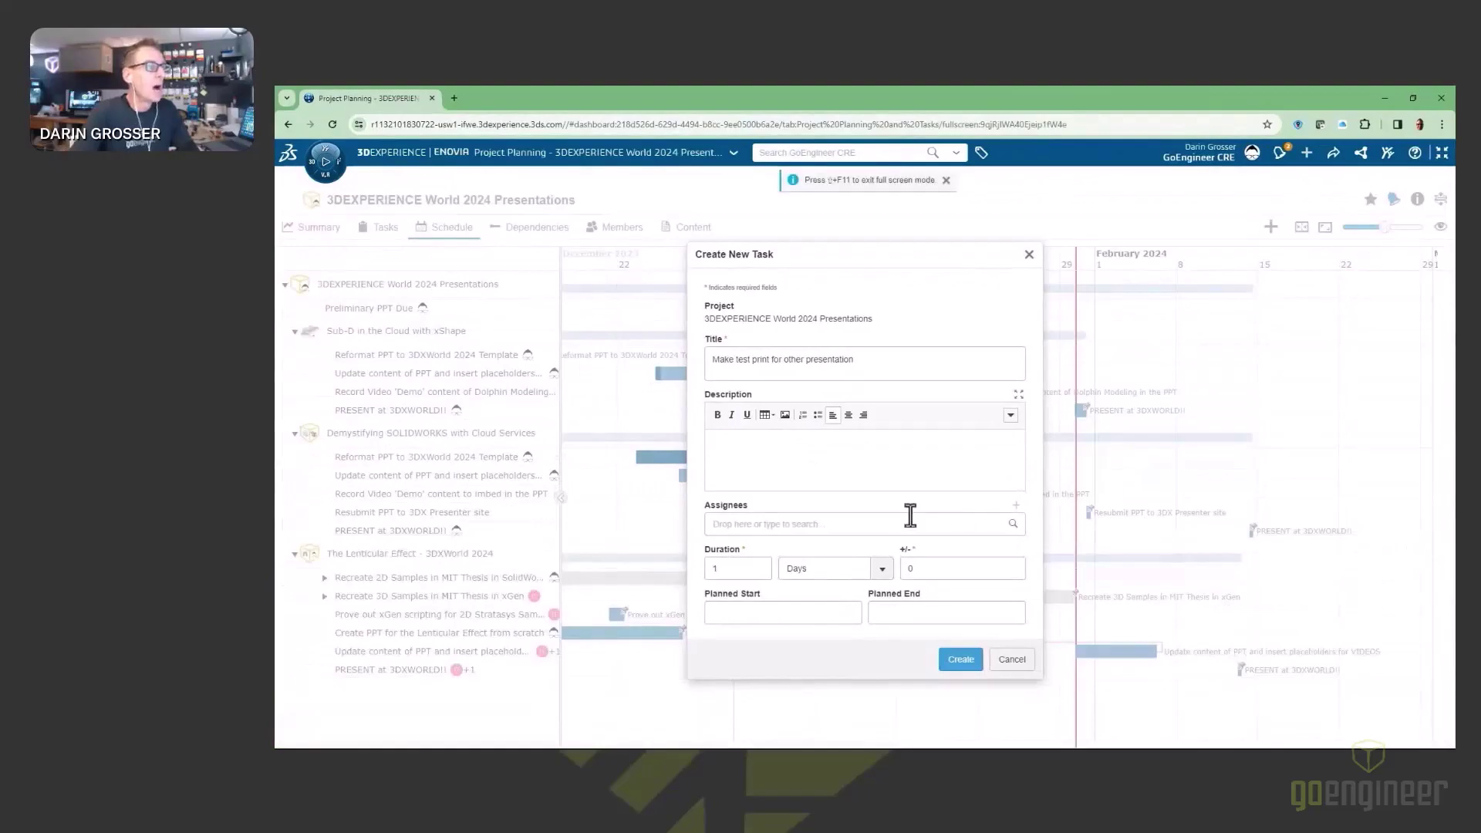
click(816, 525)
text(dar)
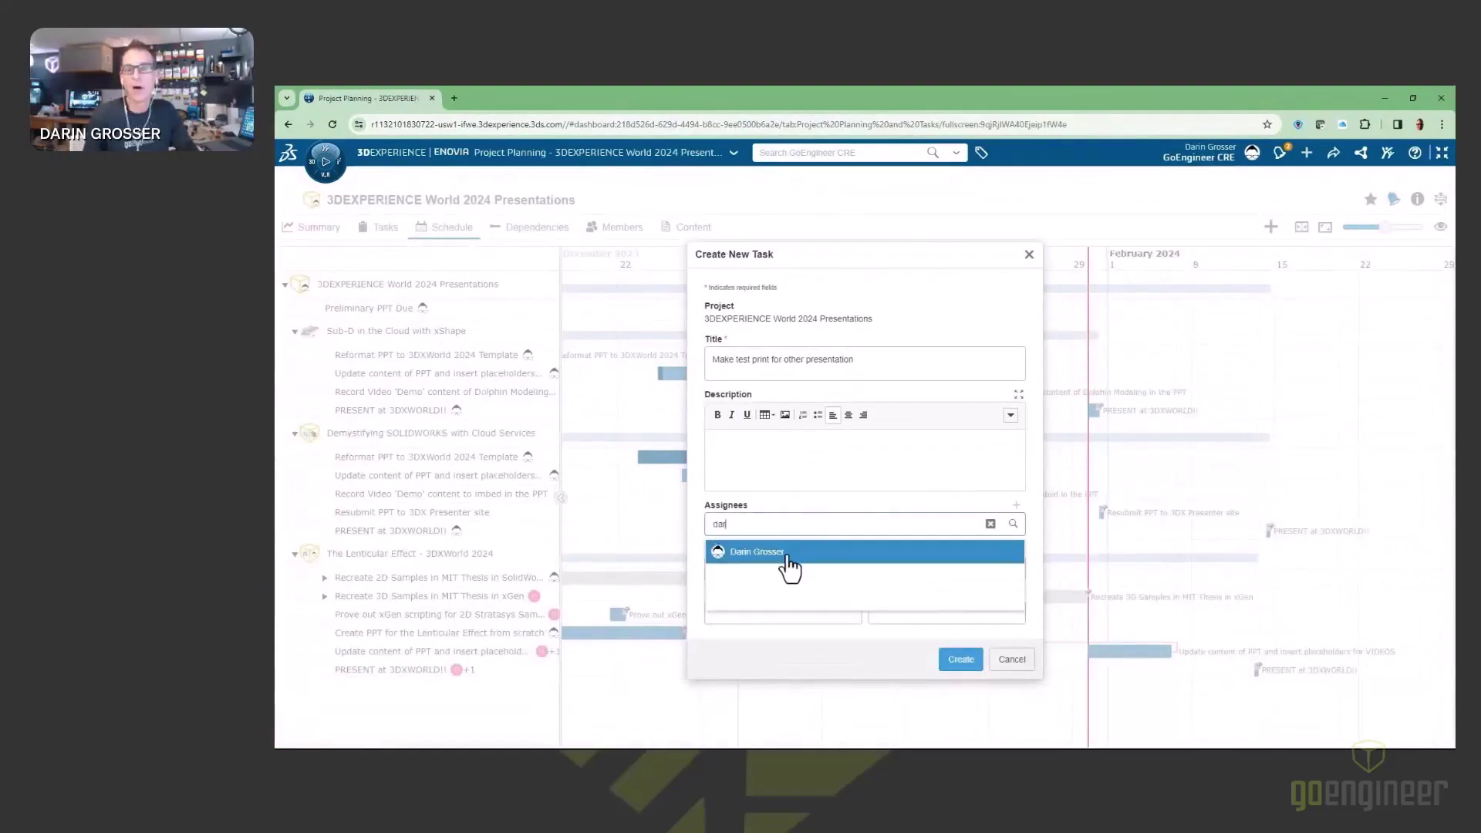
click(774, 552)
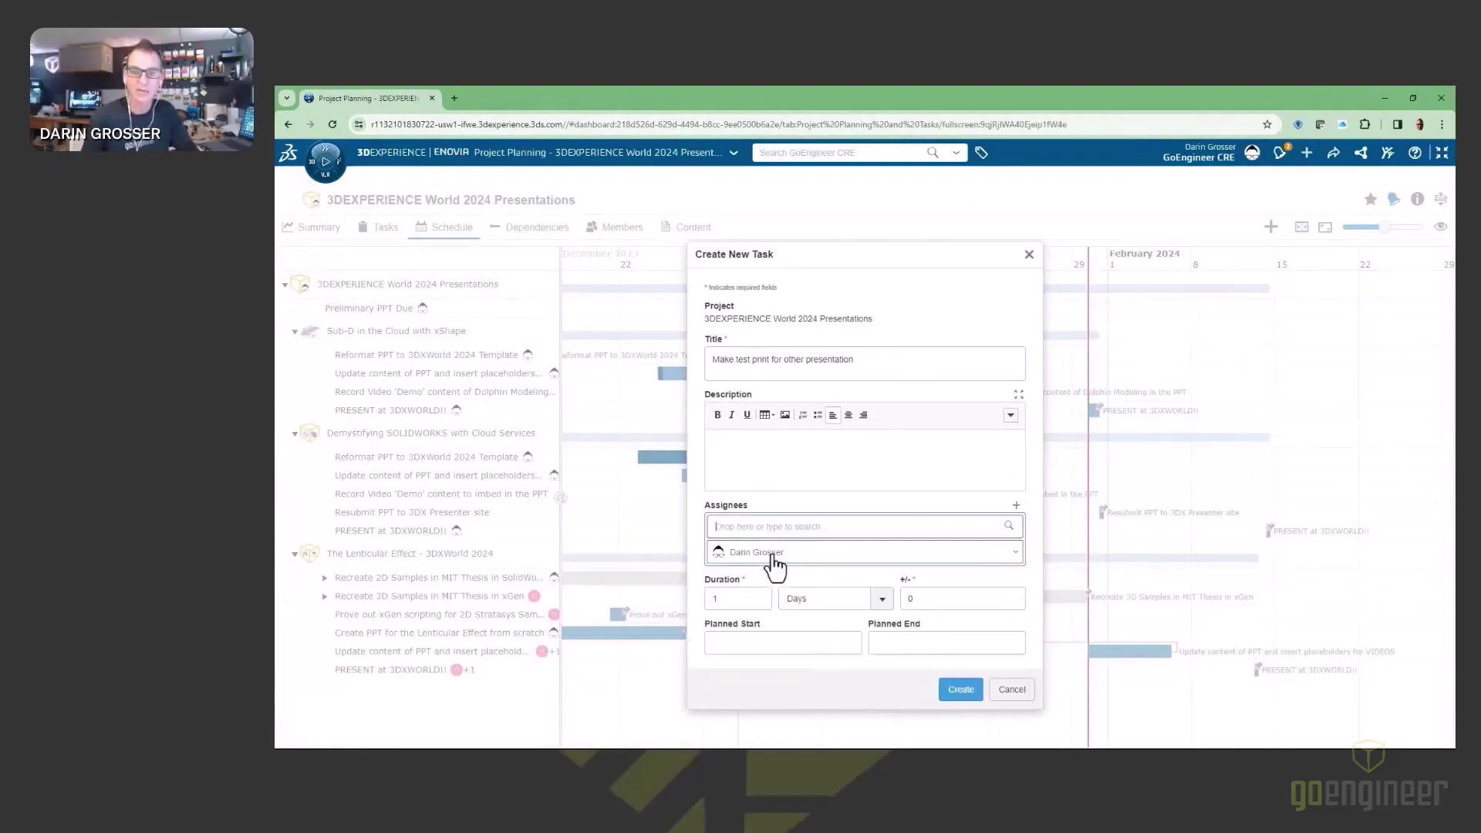
click(746, 600)
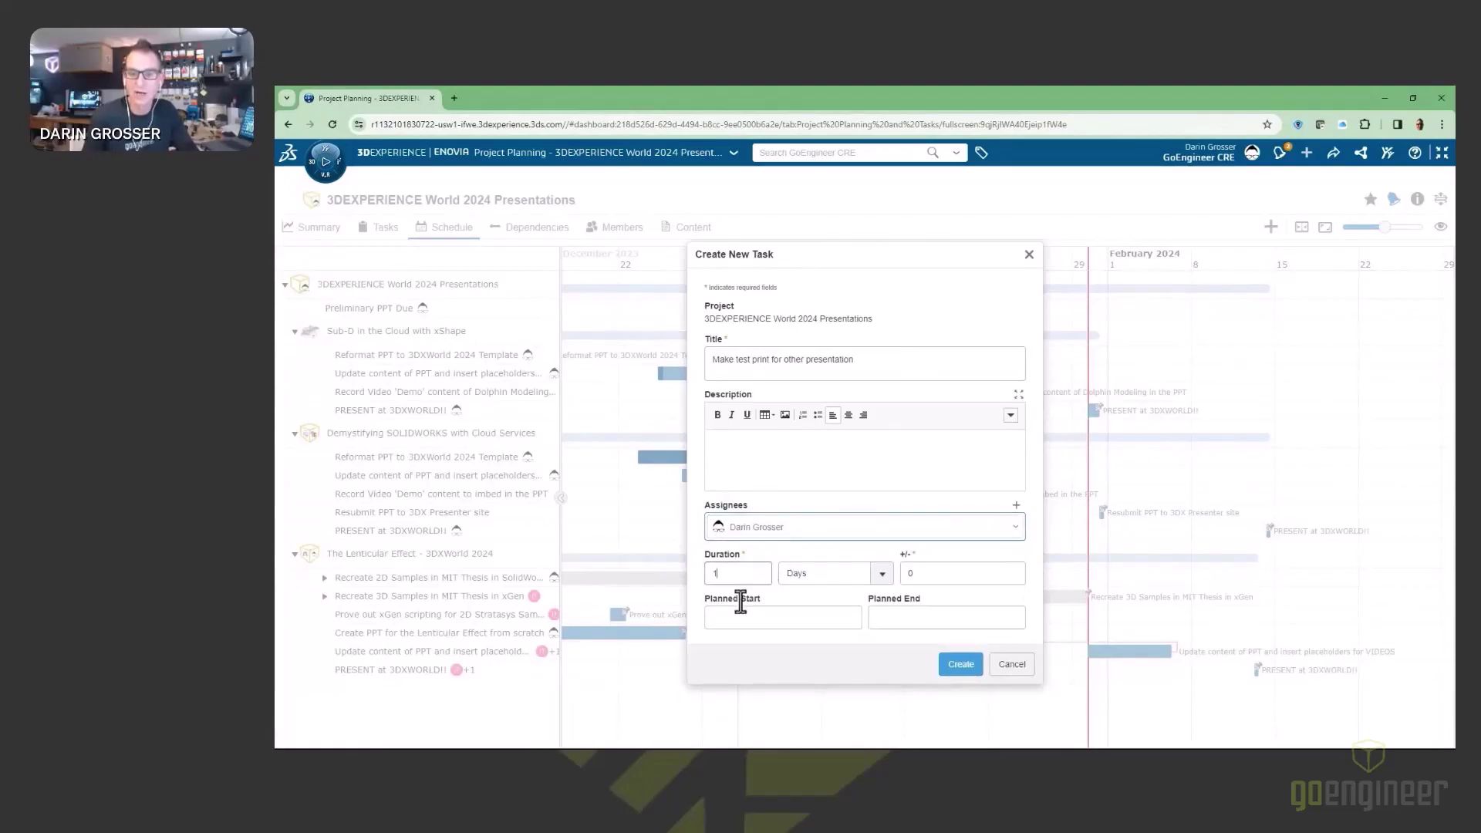
double_click(715, 572)
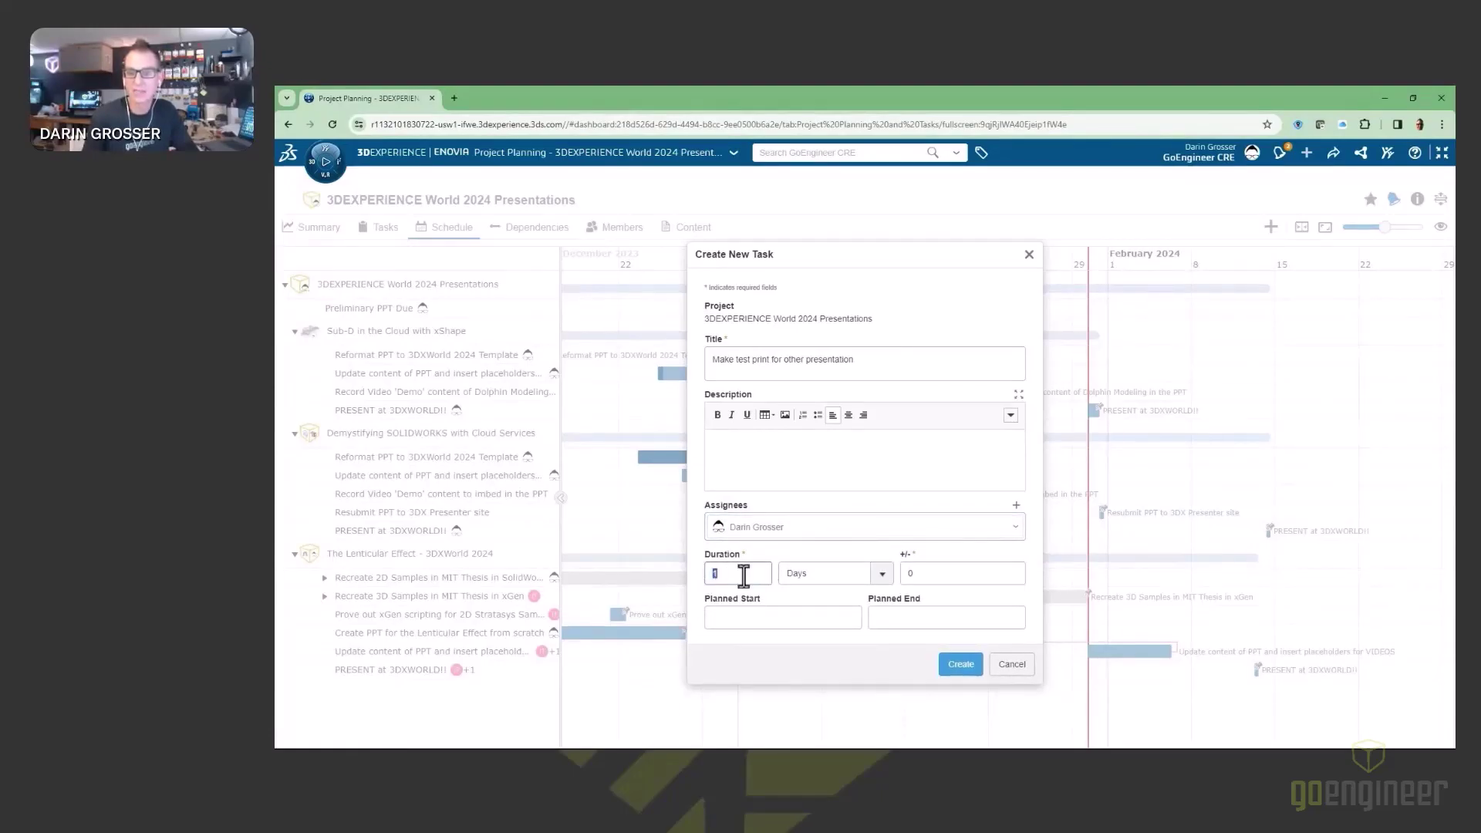
text(3)
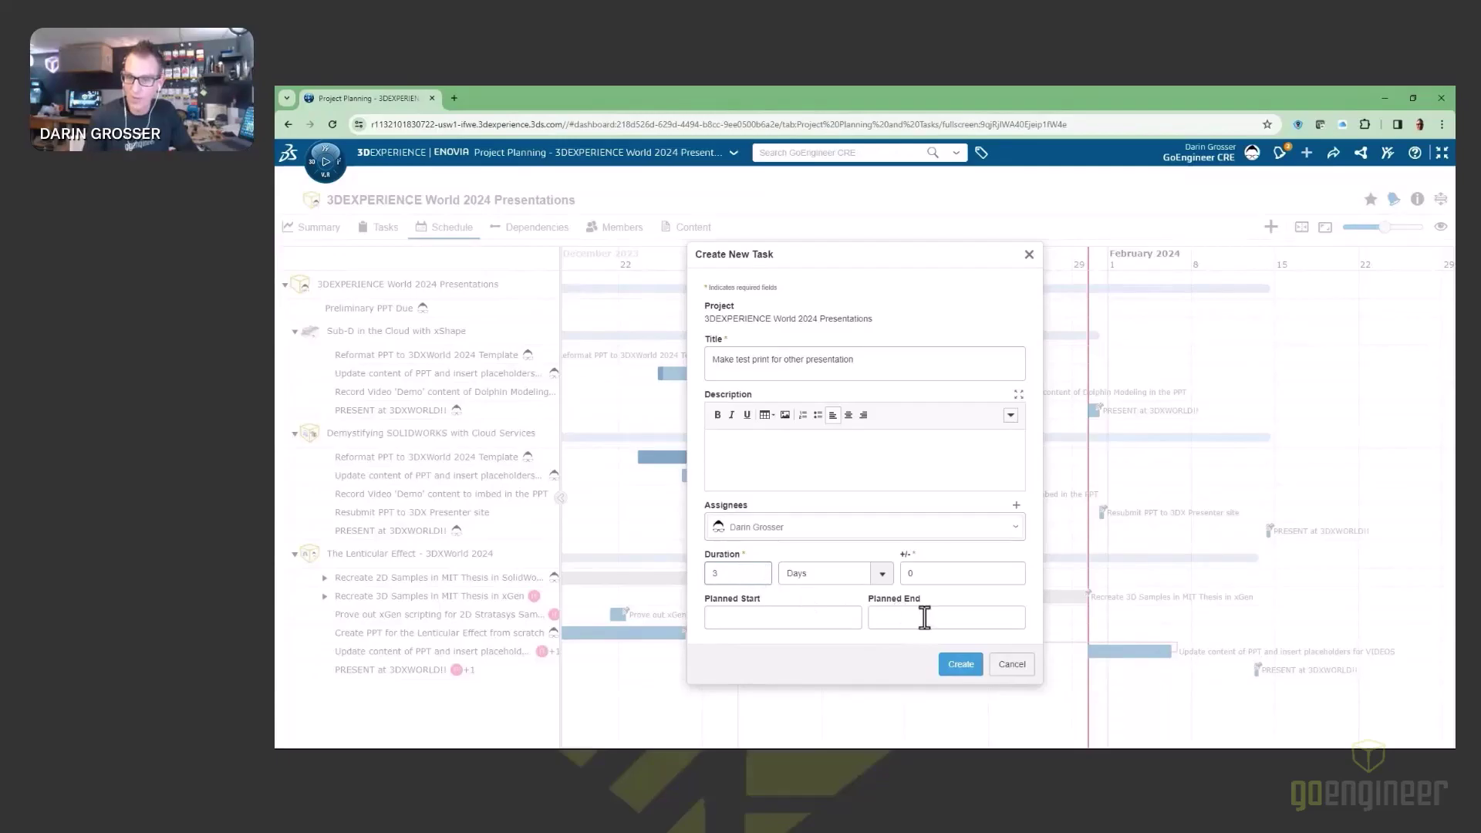
click(961, 666)
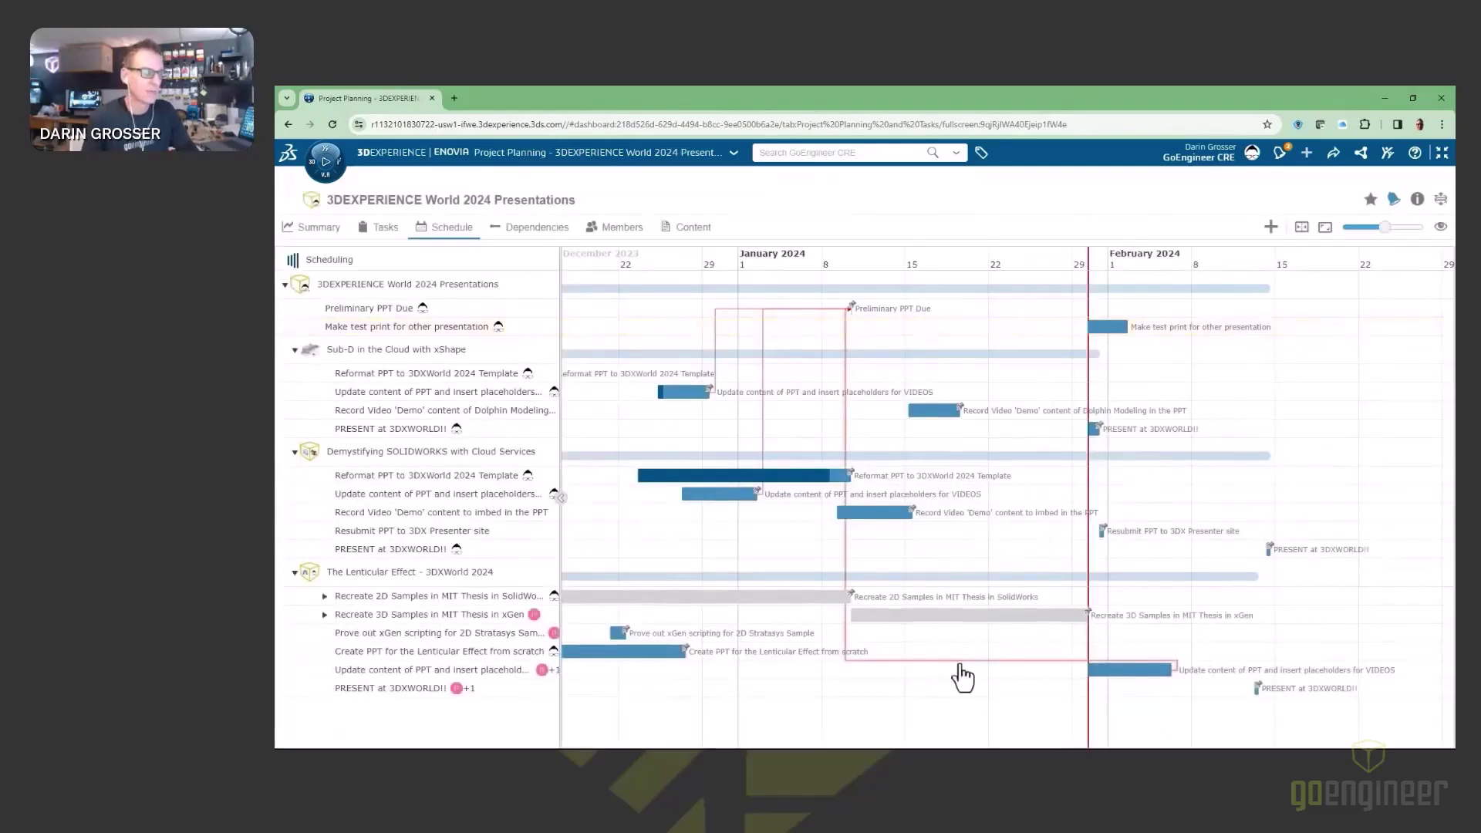
Step: Shorten the test print task bar and make Sub-D in the Cloud with xShape its parent
mouse_move(1117, 337)
drag(1120, 349, 1088, 341)
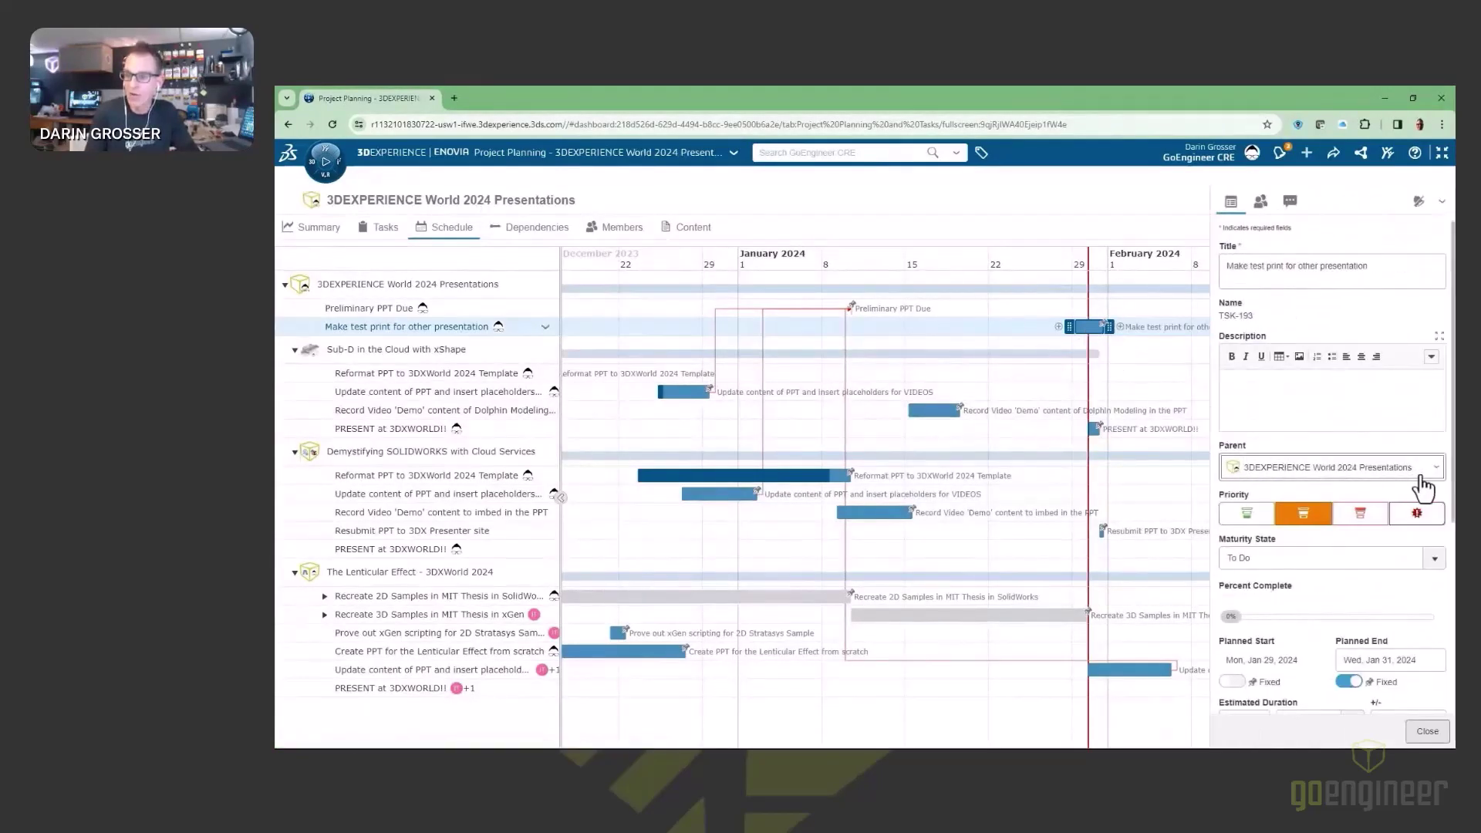
click(1422, 478)
text(s)
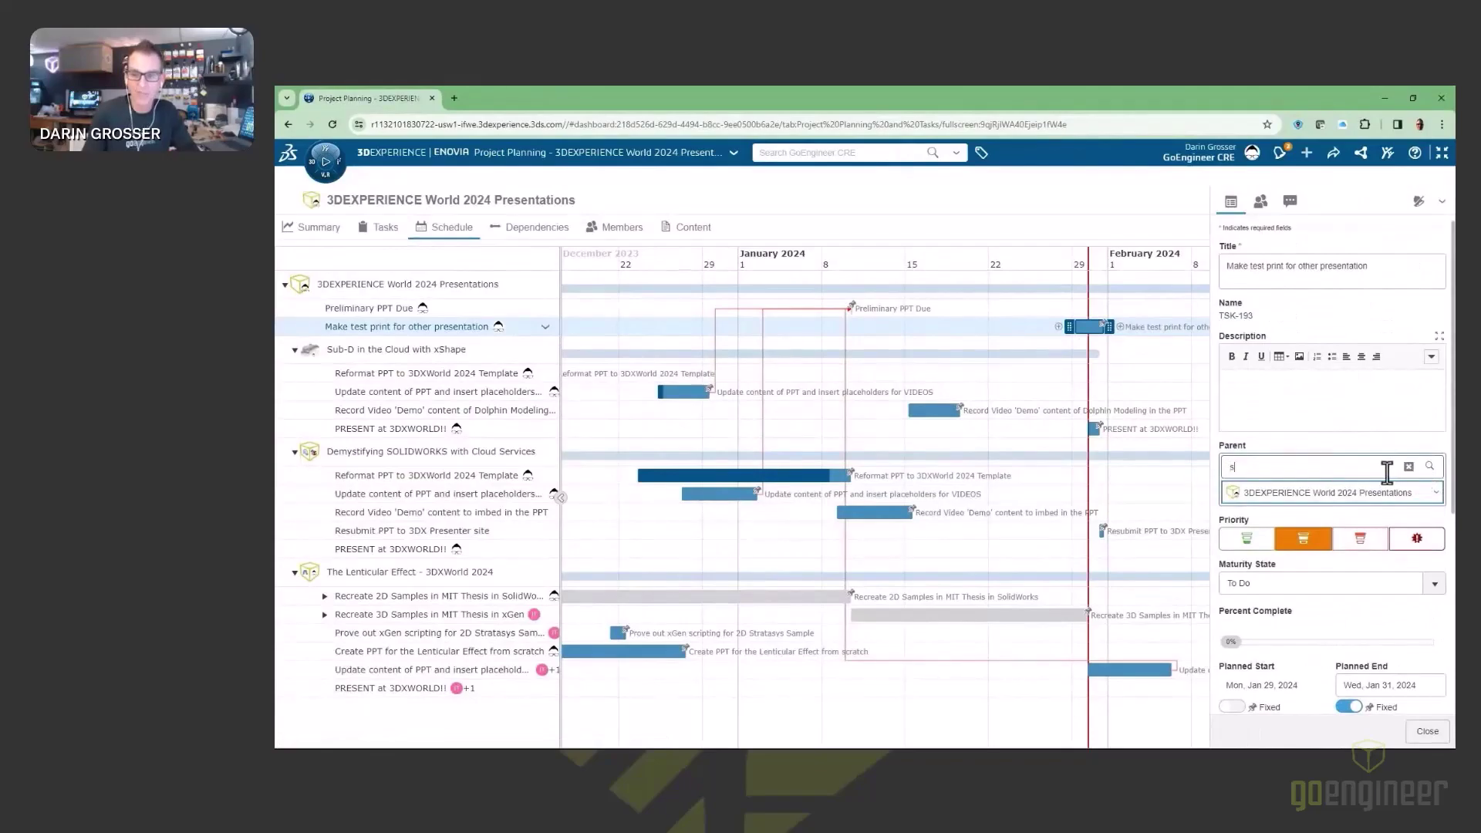
text(ub)
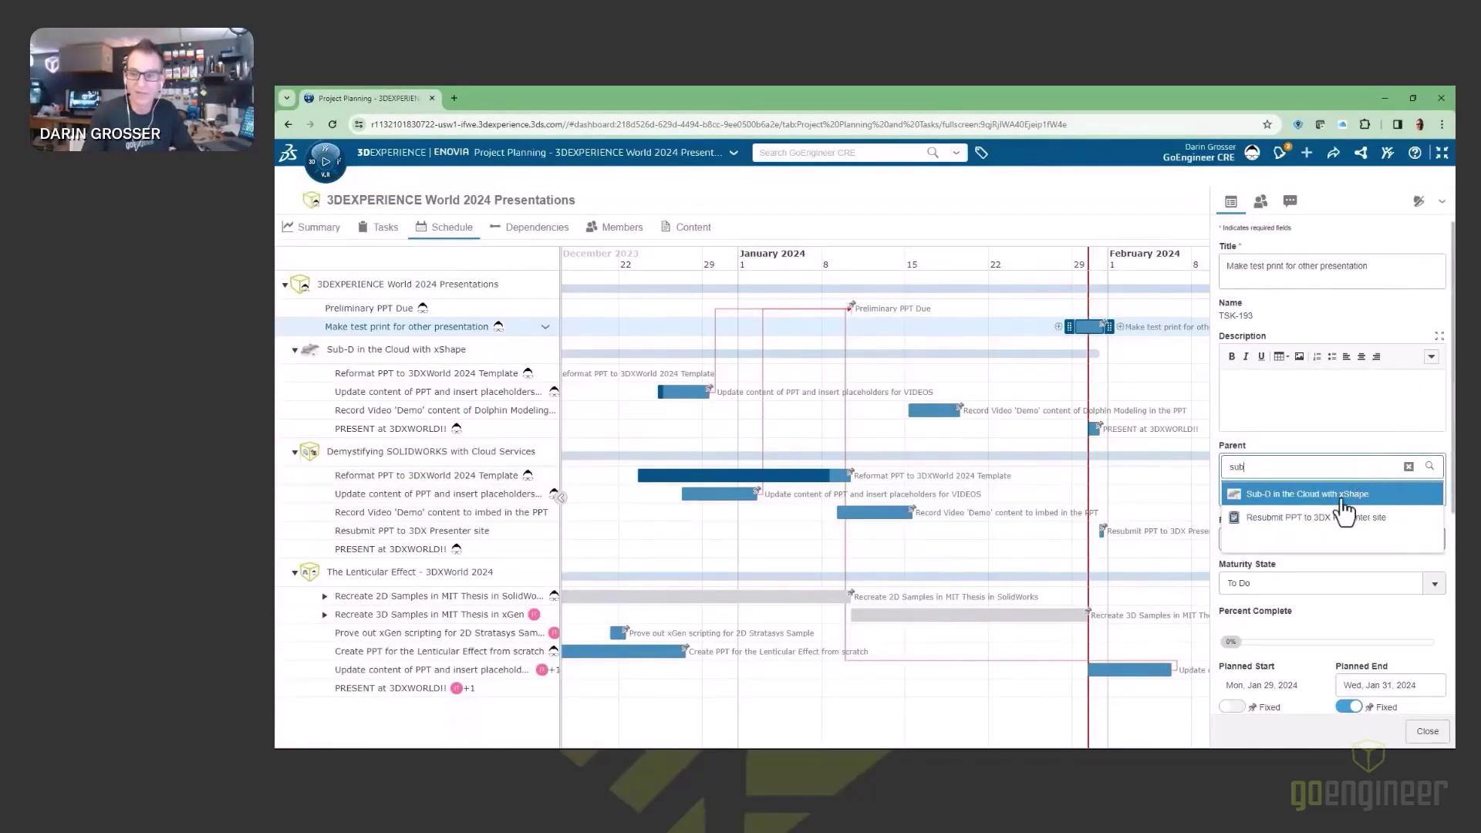
click(1344, 498)
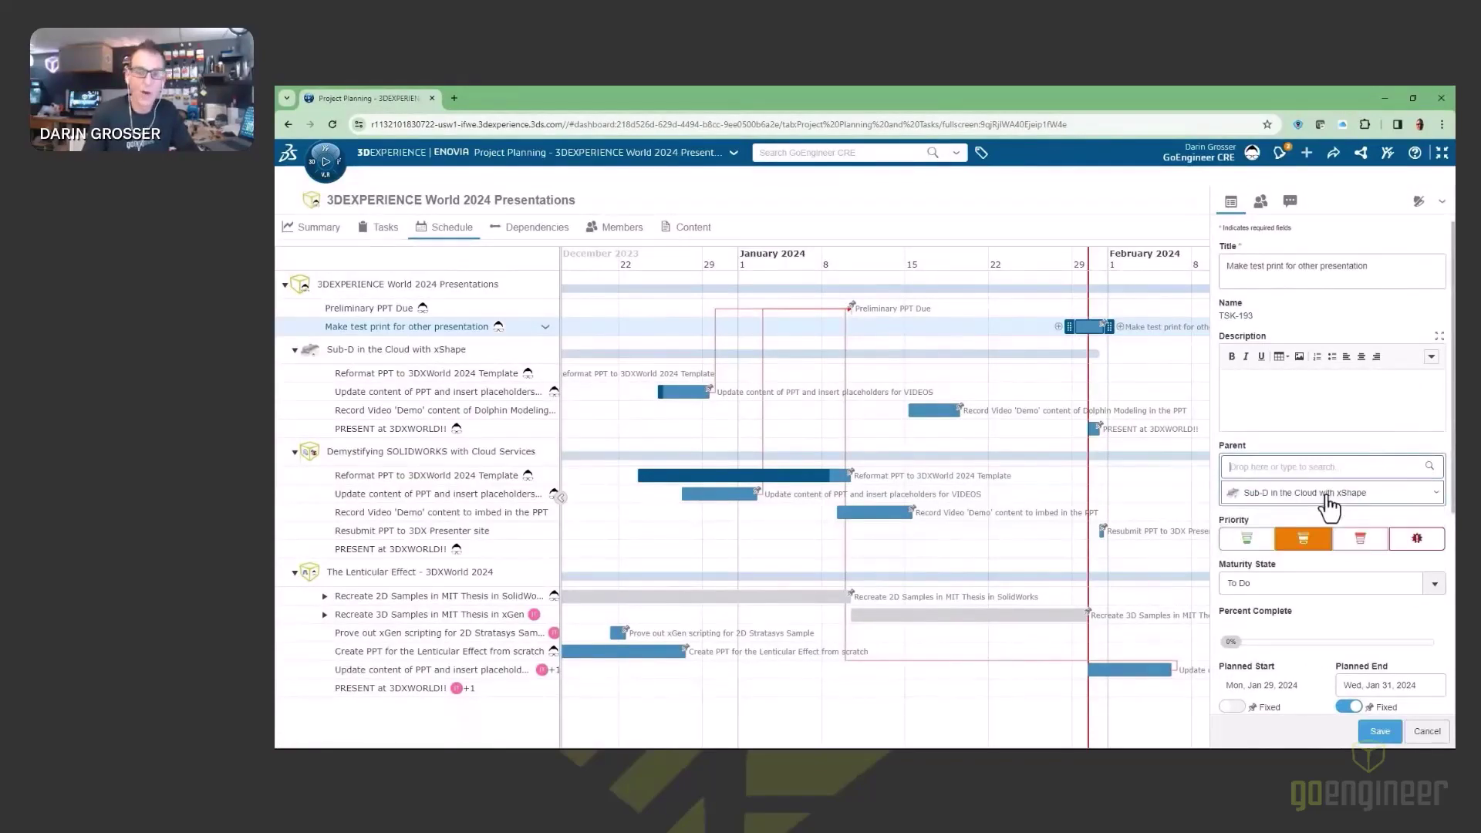
click(1380, 733)
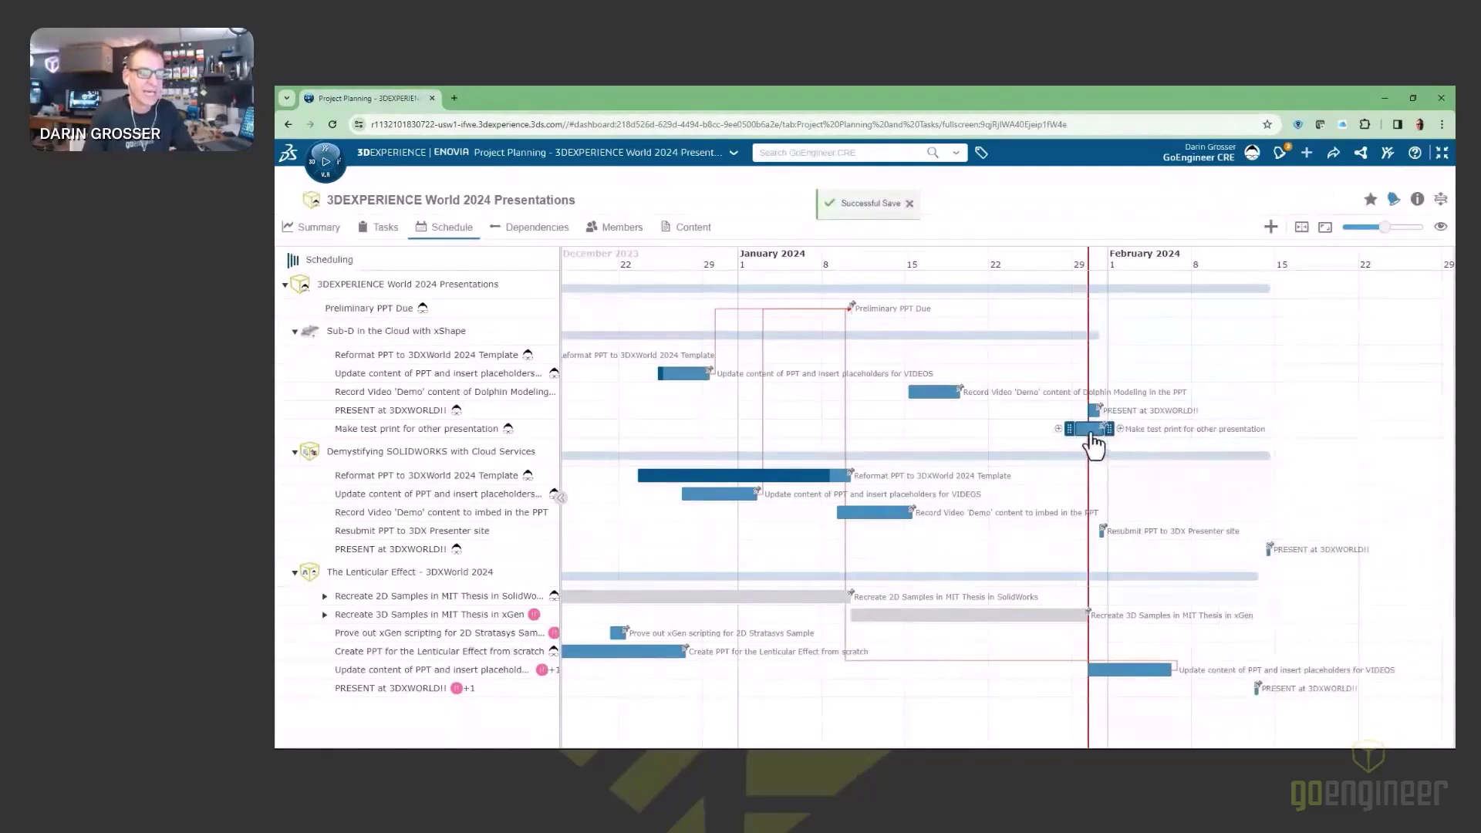
Step: Move the test print task to mid-January, link it ahead of the PRESENT milestone, and view the Summary
drag(1094, 445, 978, 433)
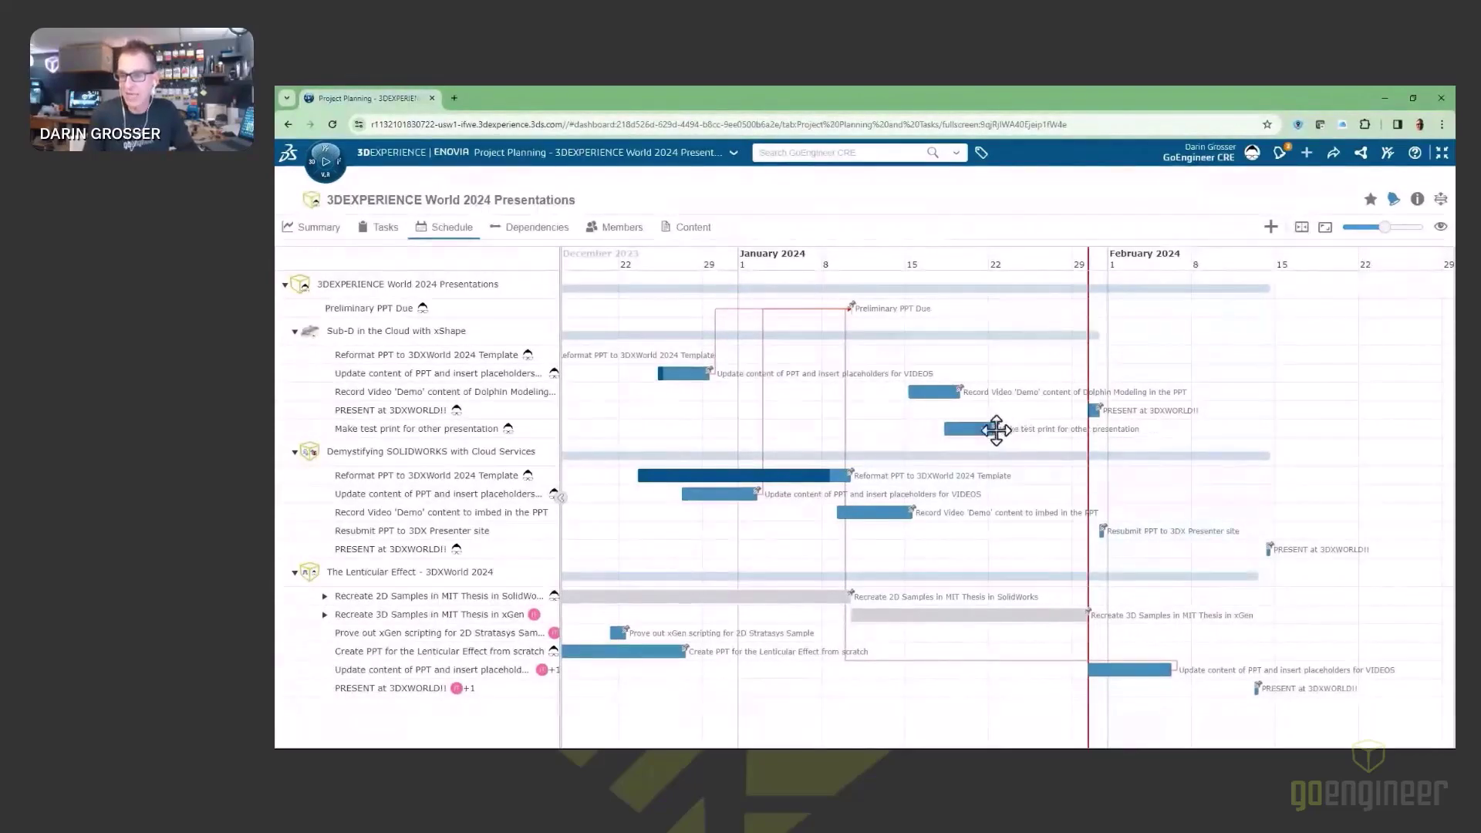
drag(1010, 429, 1074, 411)
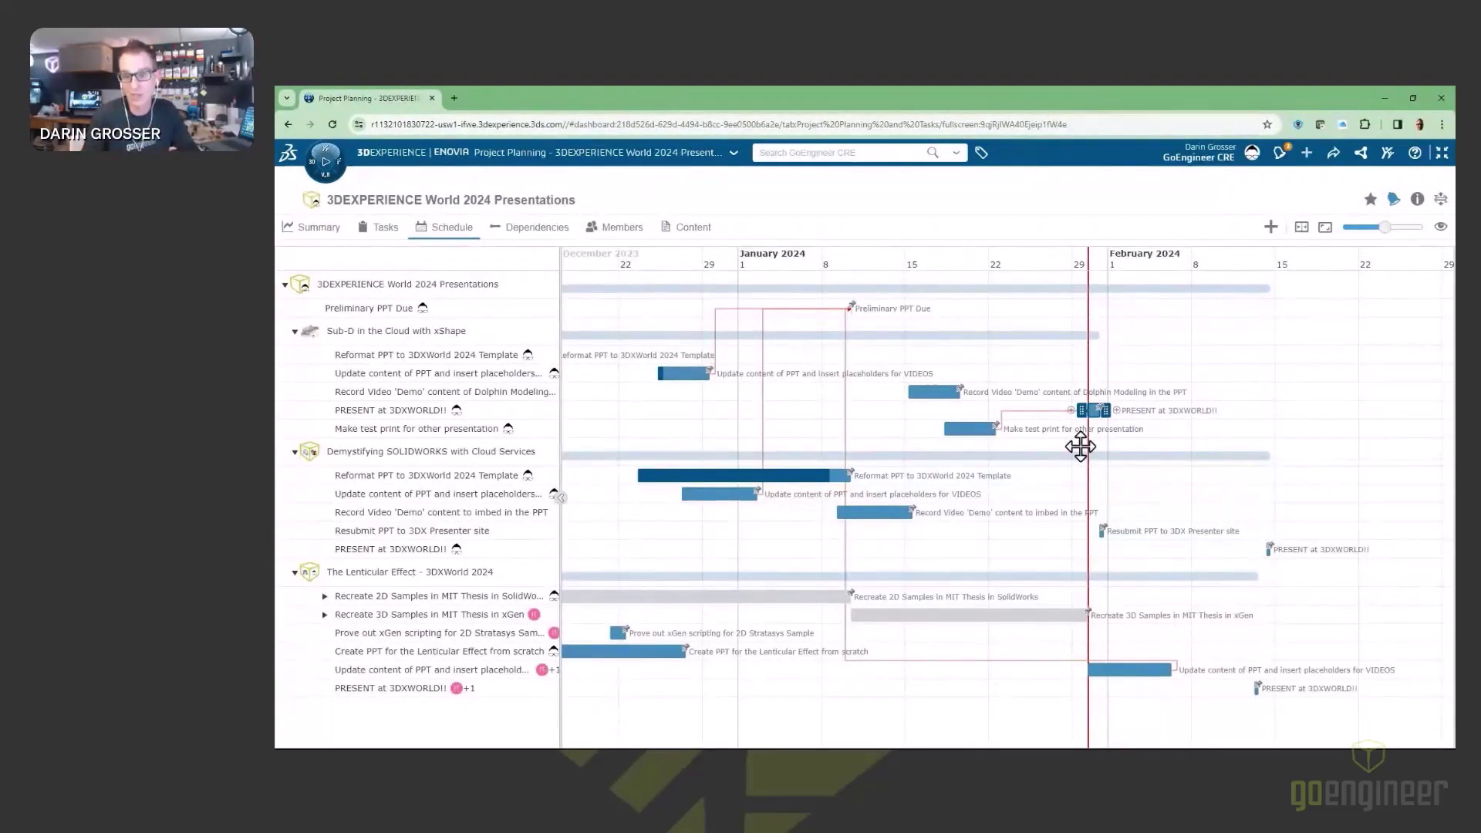
click(320, 227)
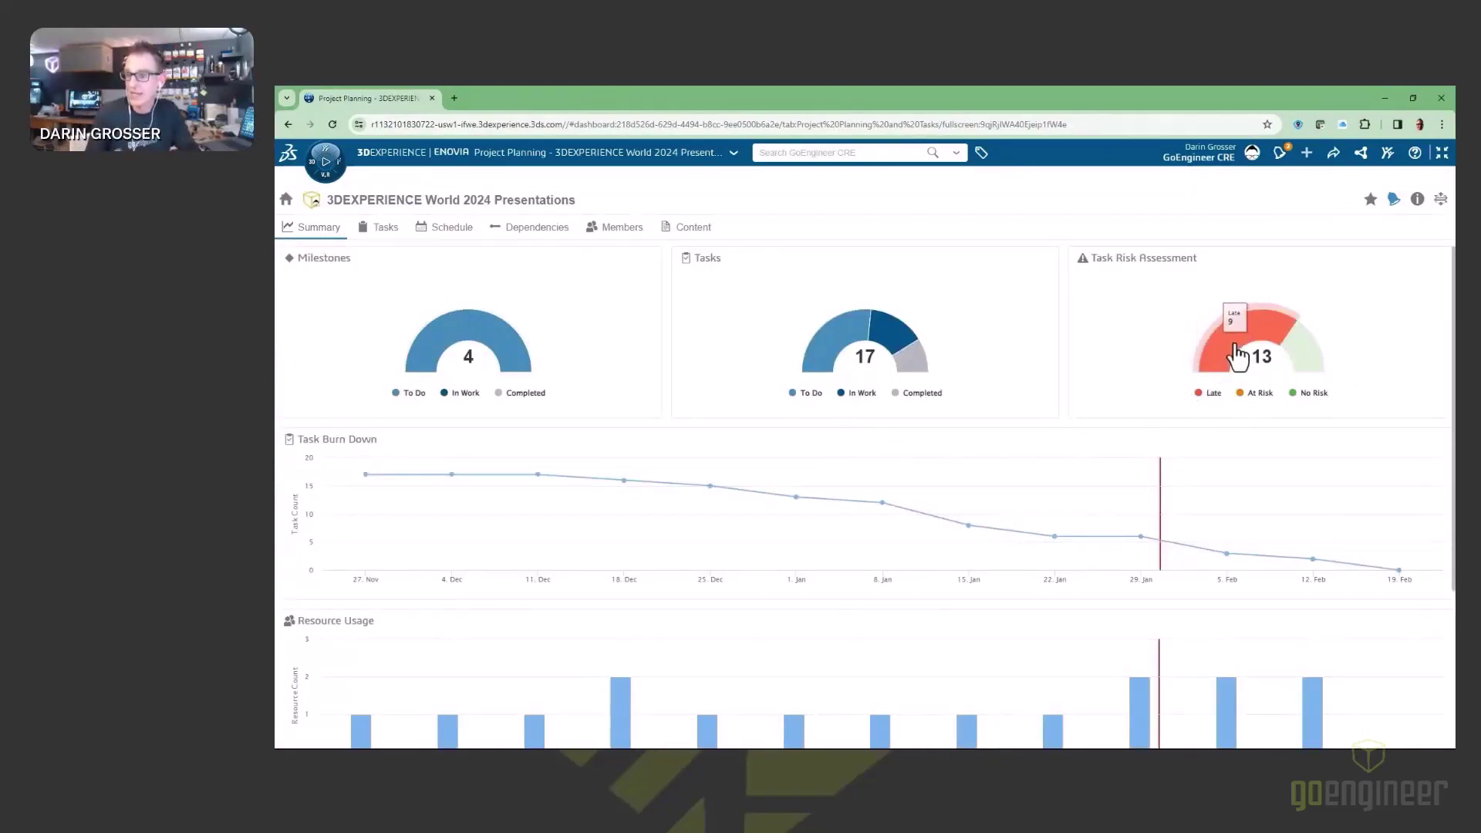
Step: Review the Summary gauges for milestones, tasks and risk, then display the To Do/In Work/Completed task board
mouse_move(1310, 351)
mouse_move(904, 371)
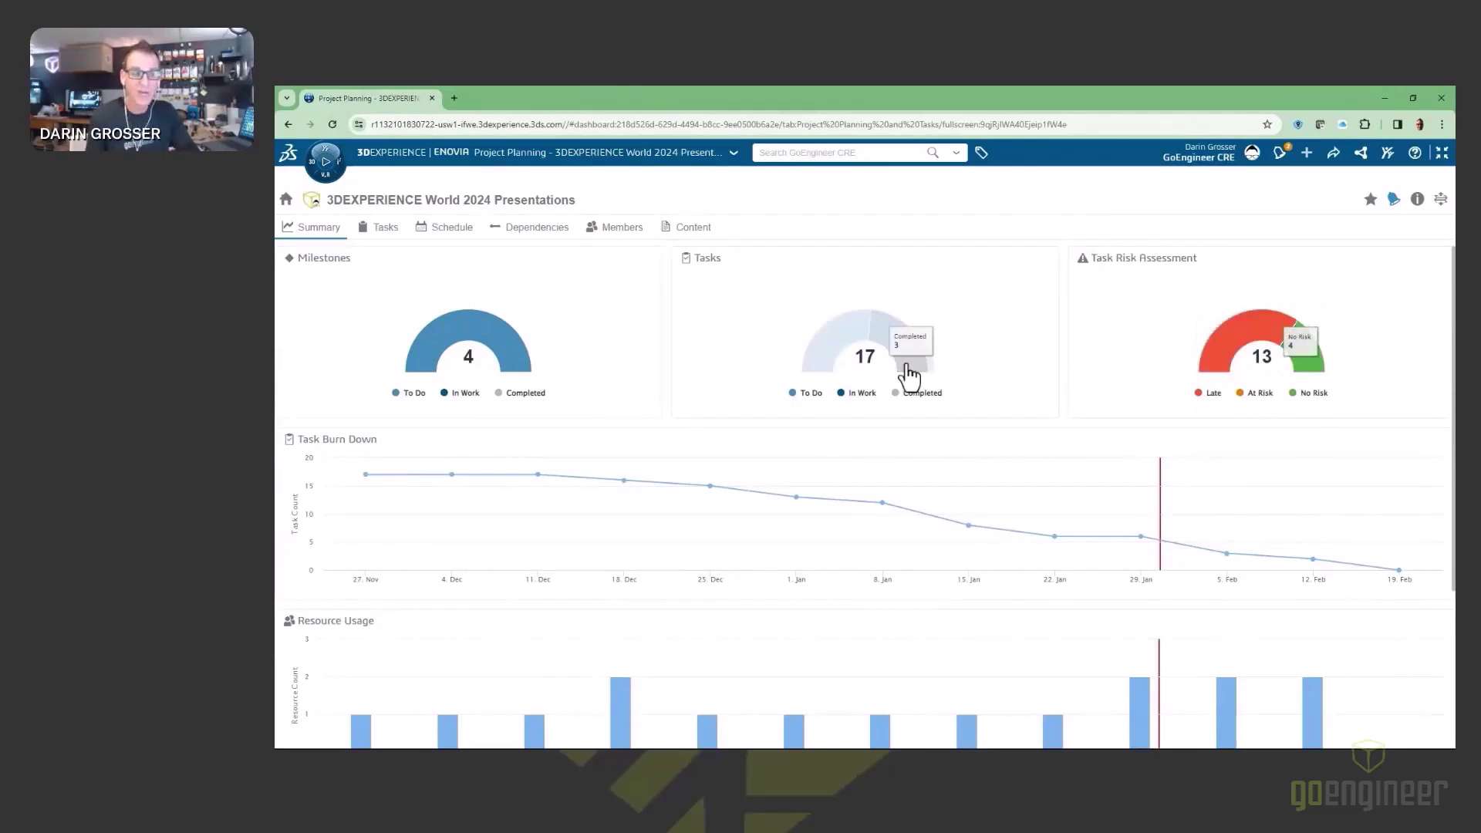
scroll(895, 436, down, 1)
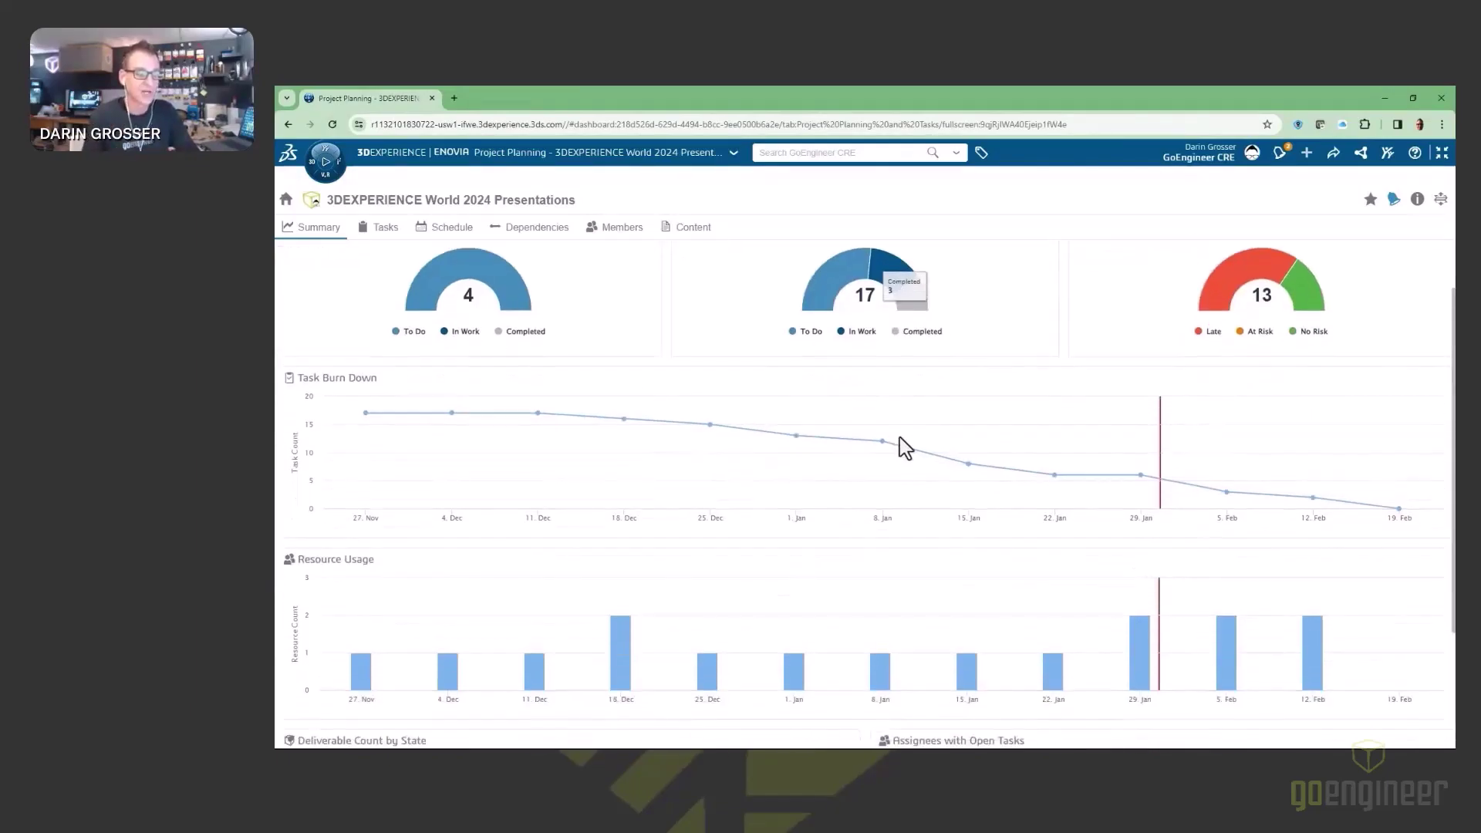
scroll(899, 437, down, 1)
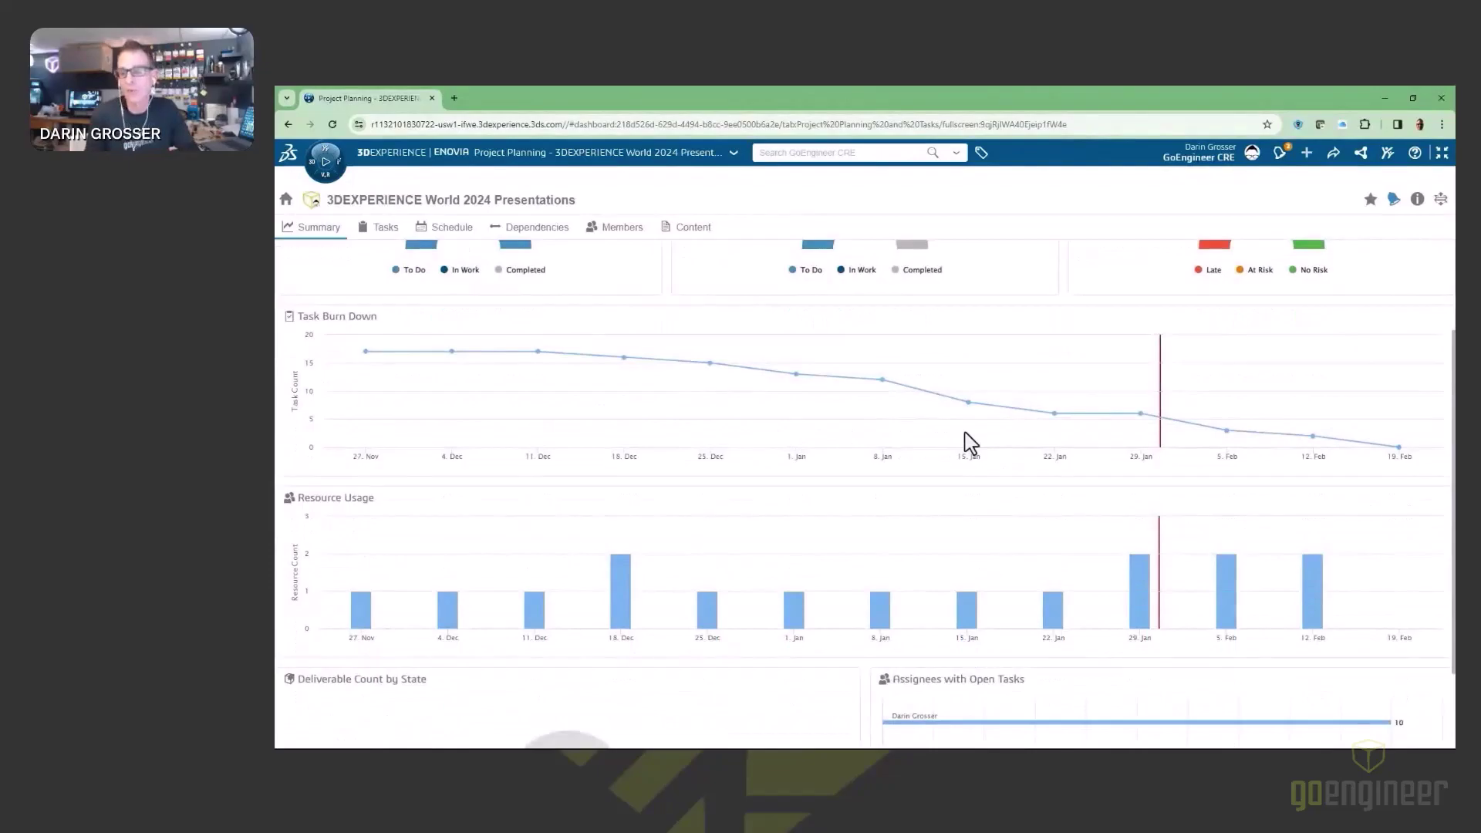
scroll(965, 440, down, 1)
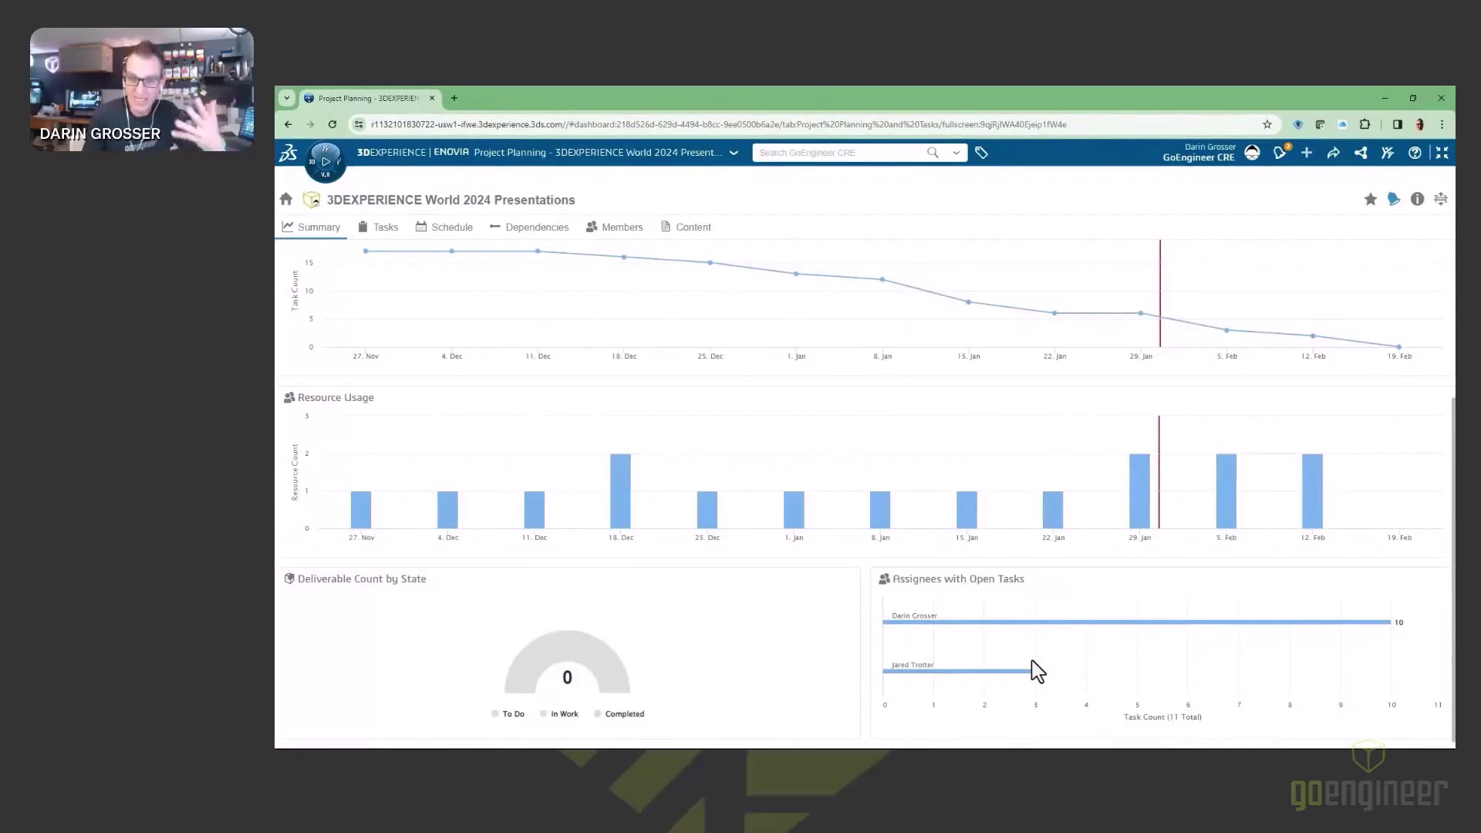
scroll(1037, 670, up, 3)
click(383, 228)
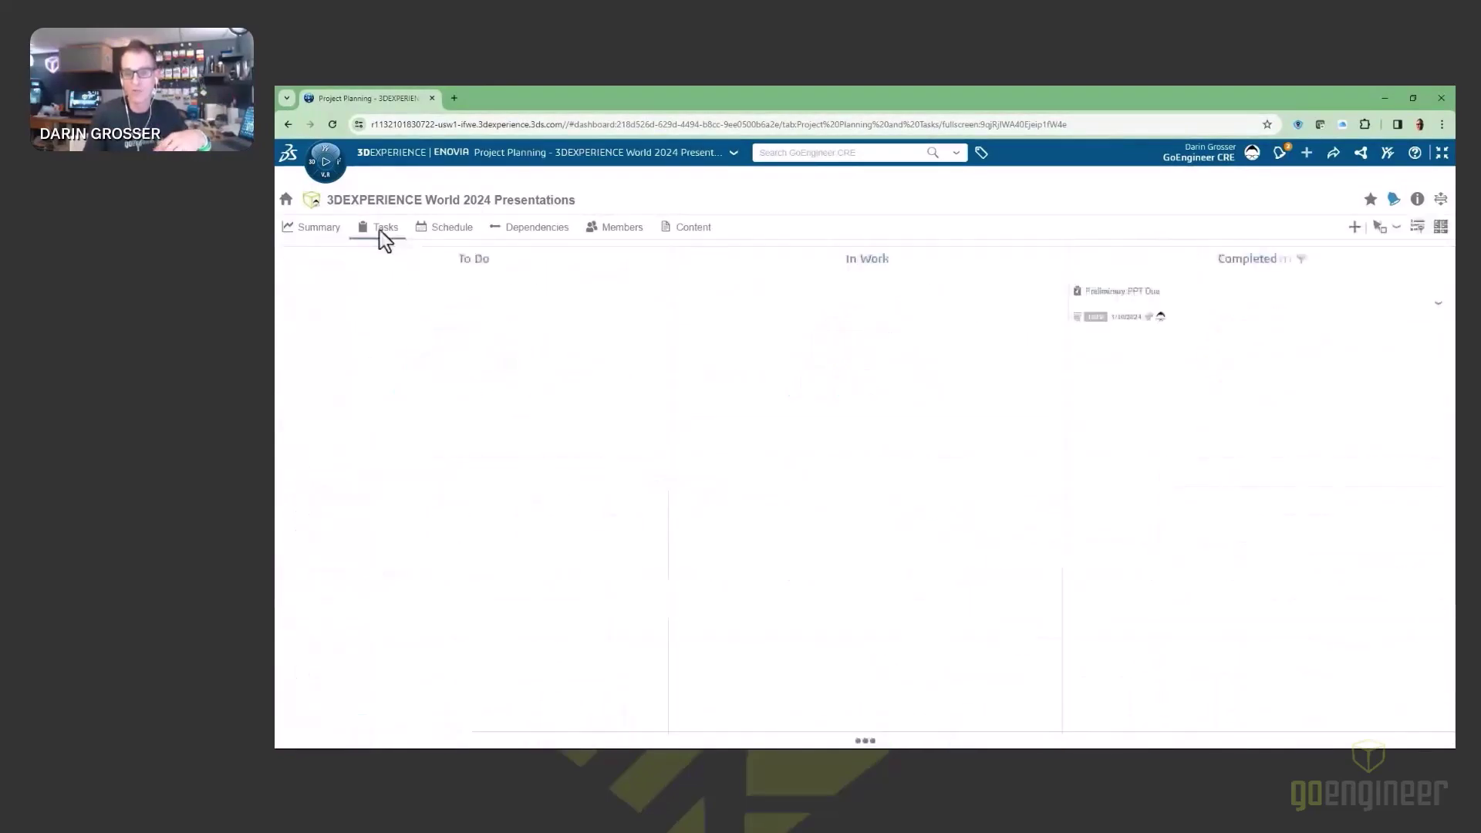
Step: Look over the project's dependencies and members, then return to the Gantt schedule
click(538, 231)
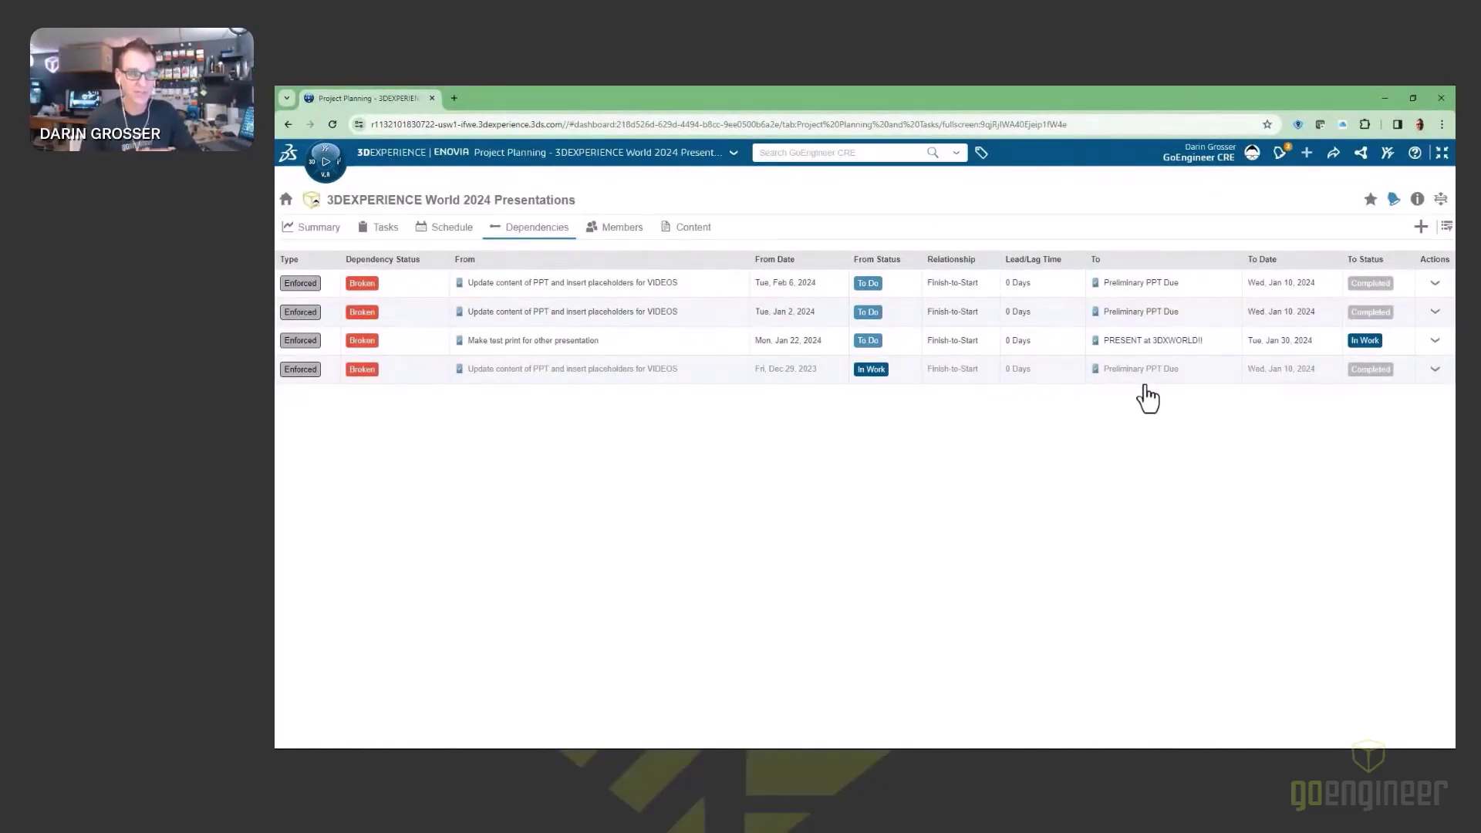
click(622, 231)
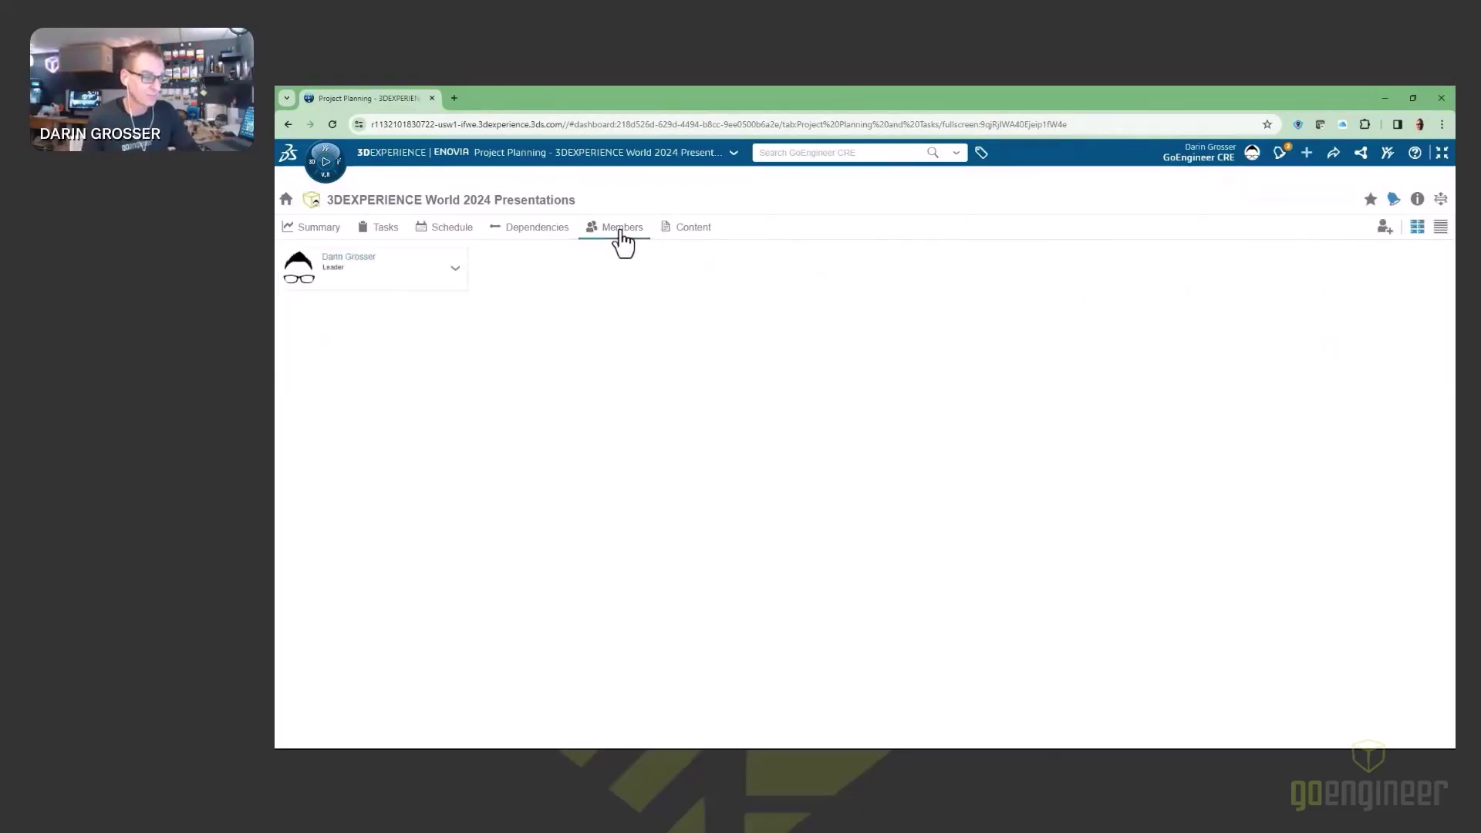
click(560, 236)
click(452, 236)
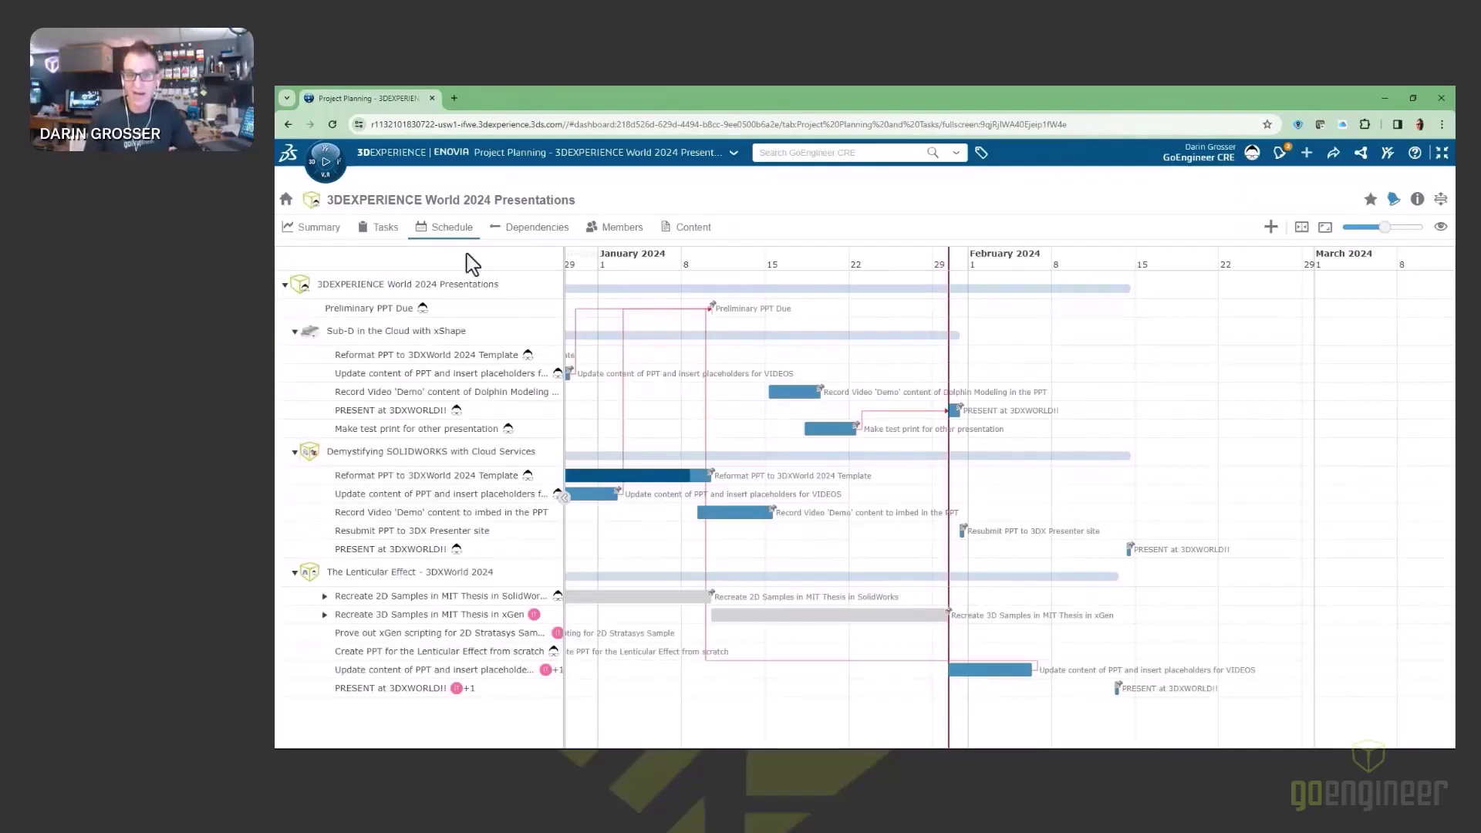
Step: Inspect the Demystifying SOLIDWORKS project properties, then go back to the Recent projects list
click(427, 456)
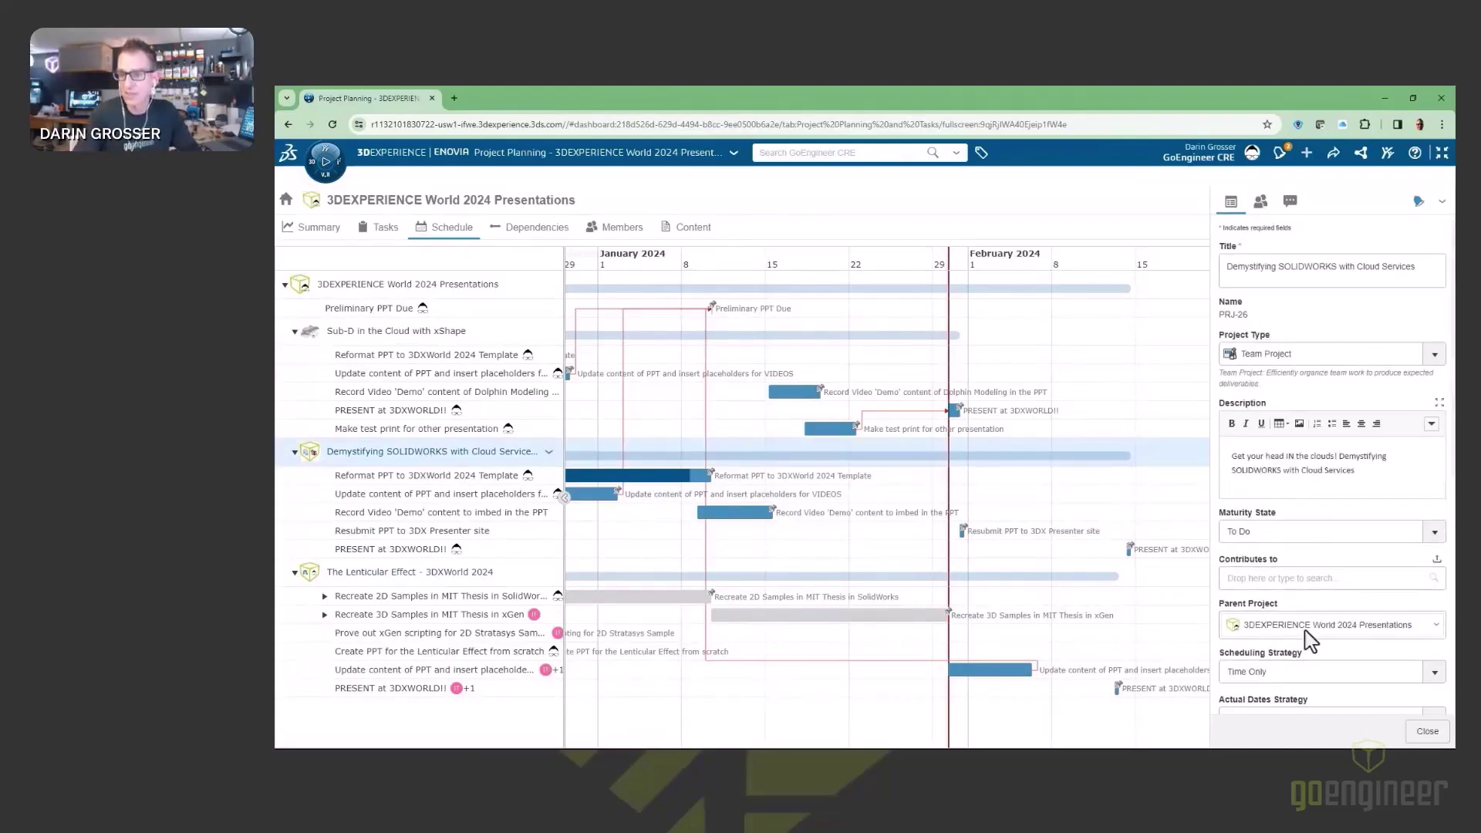
click(1427, 731)
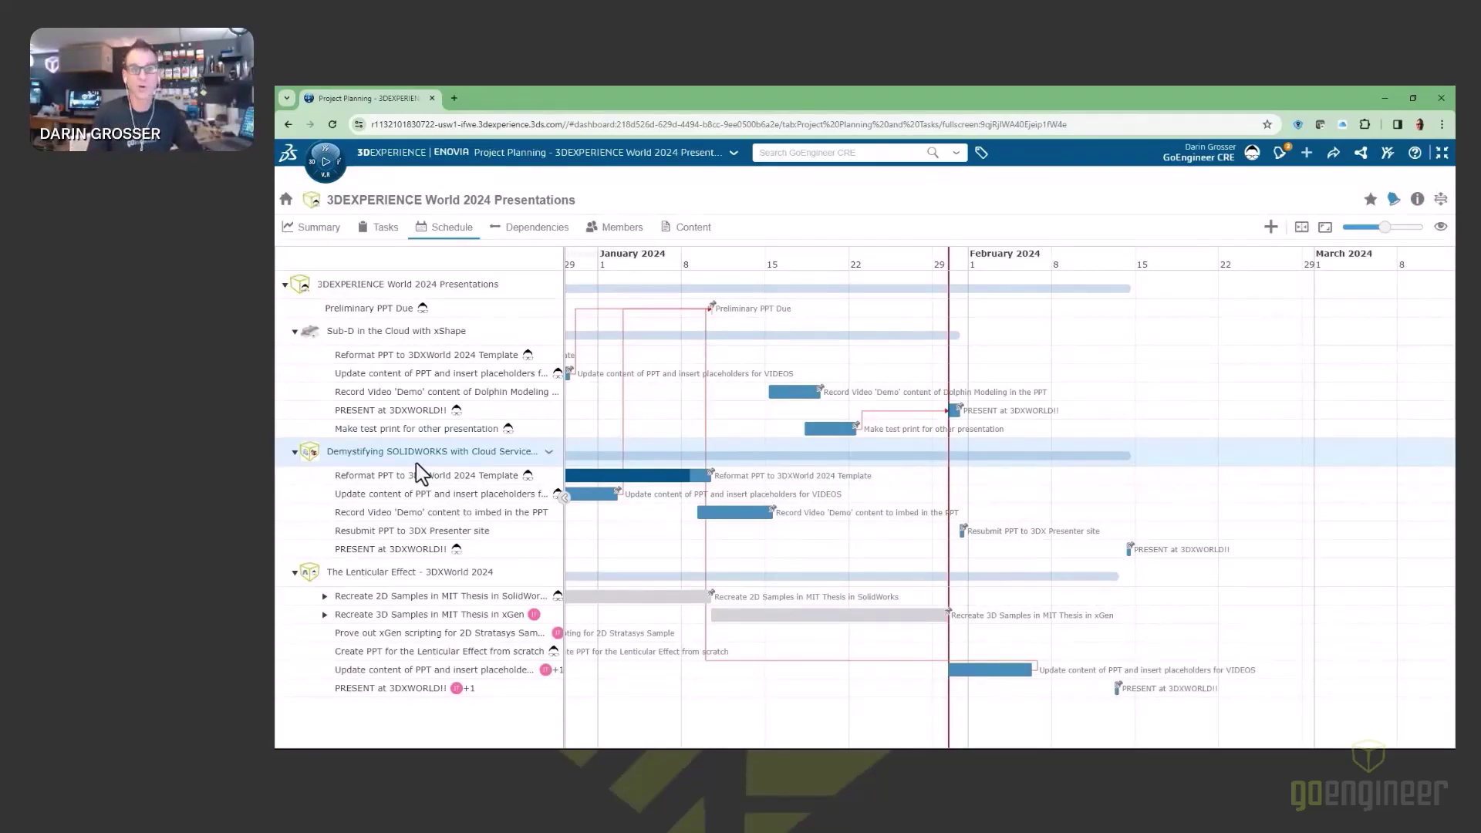
click(285, 199)
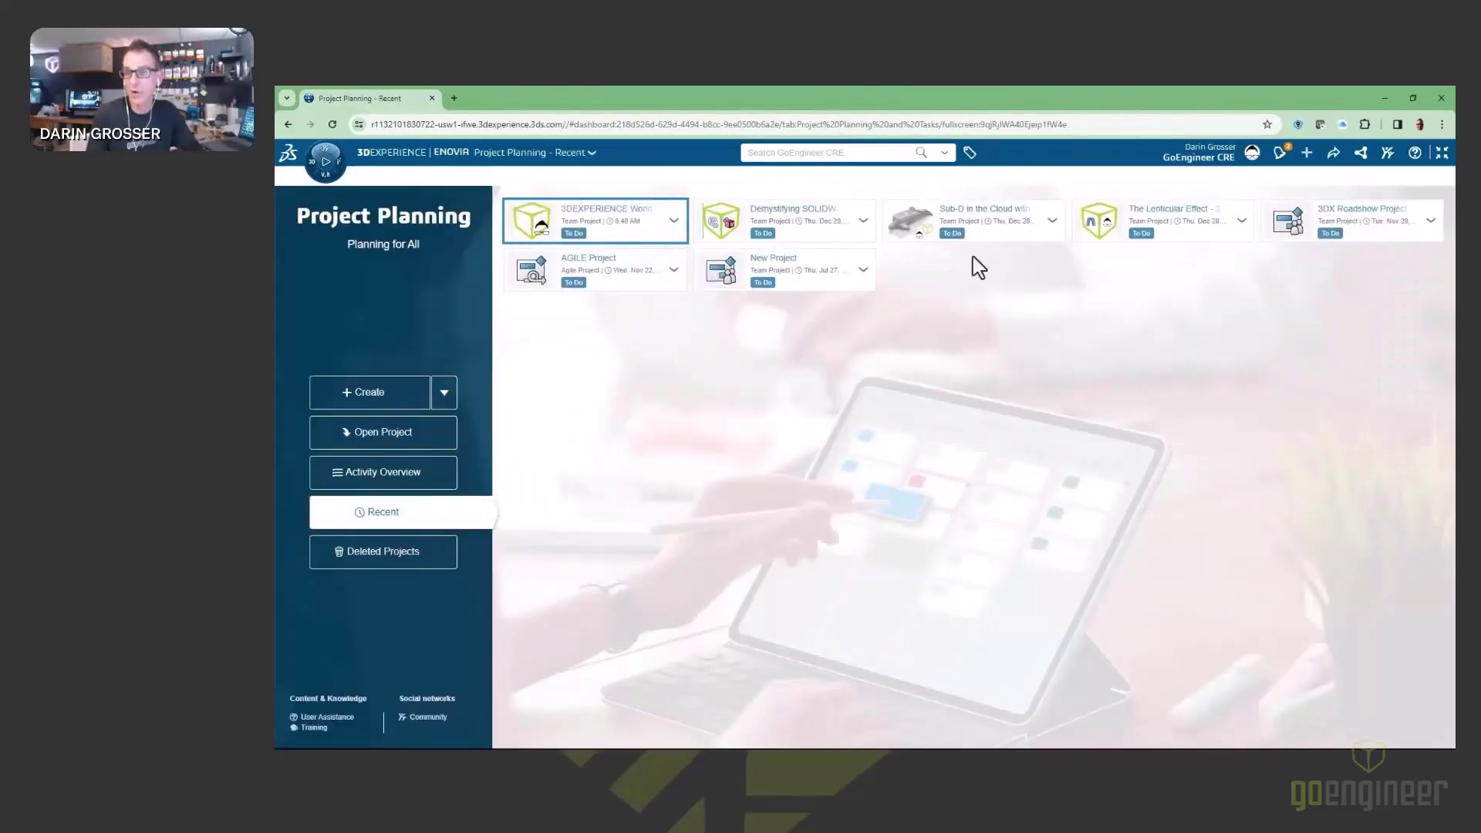
double_click(974, 229)
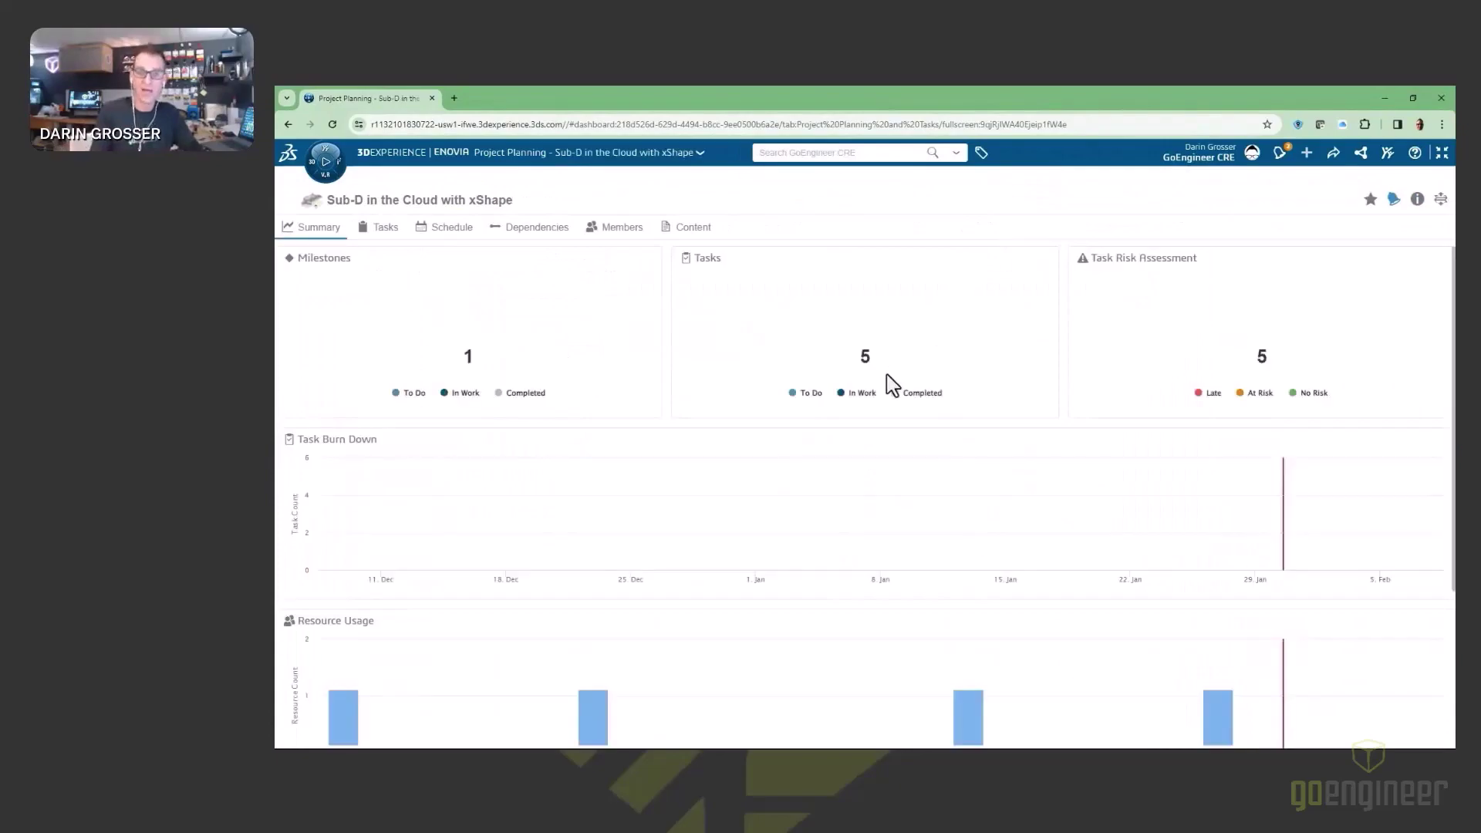
click(456, 233)
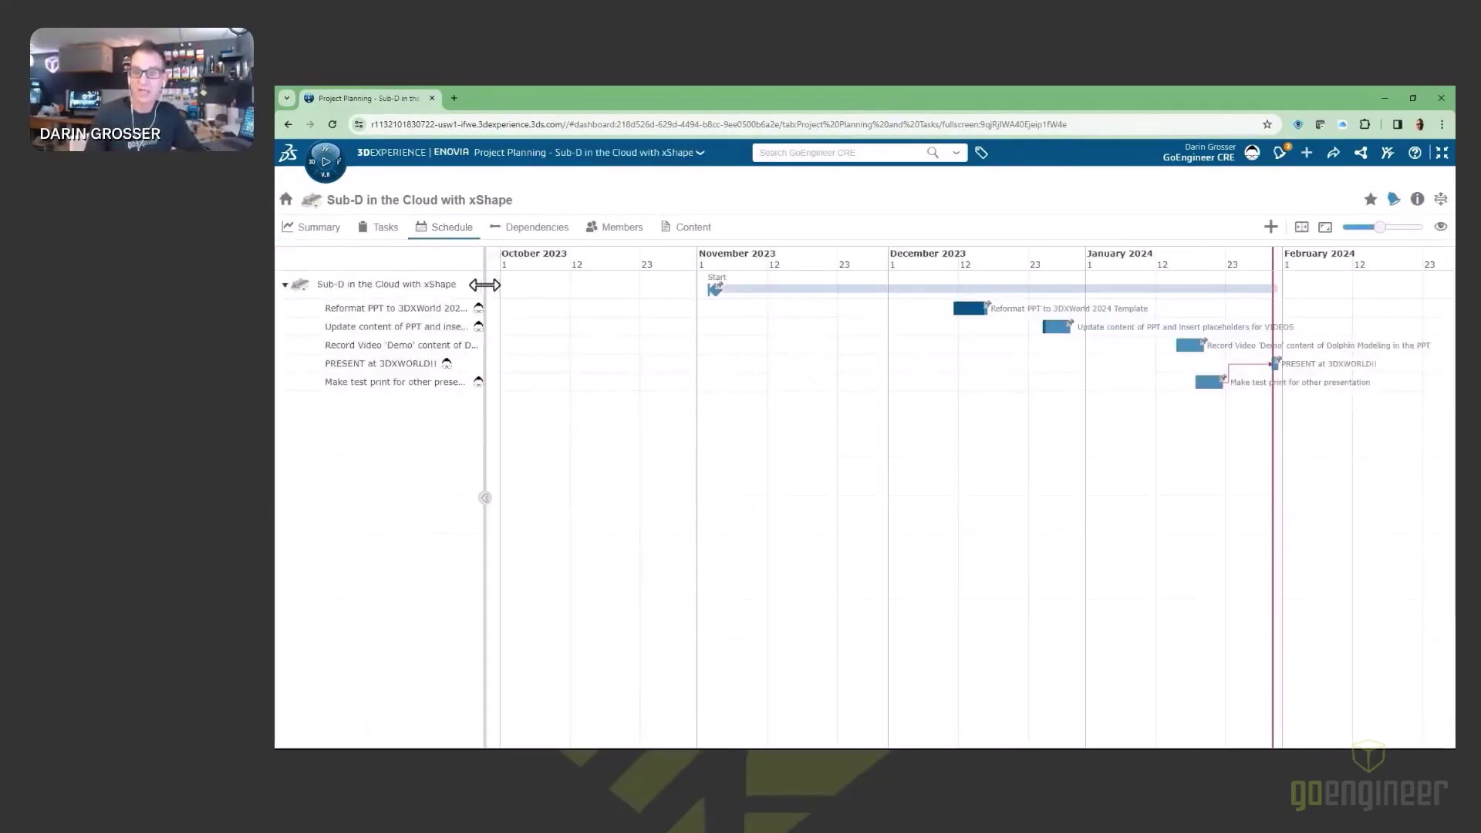
drag(484, 284, 610, 285)
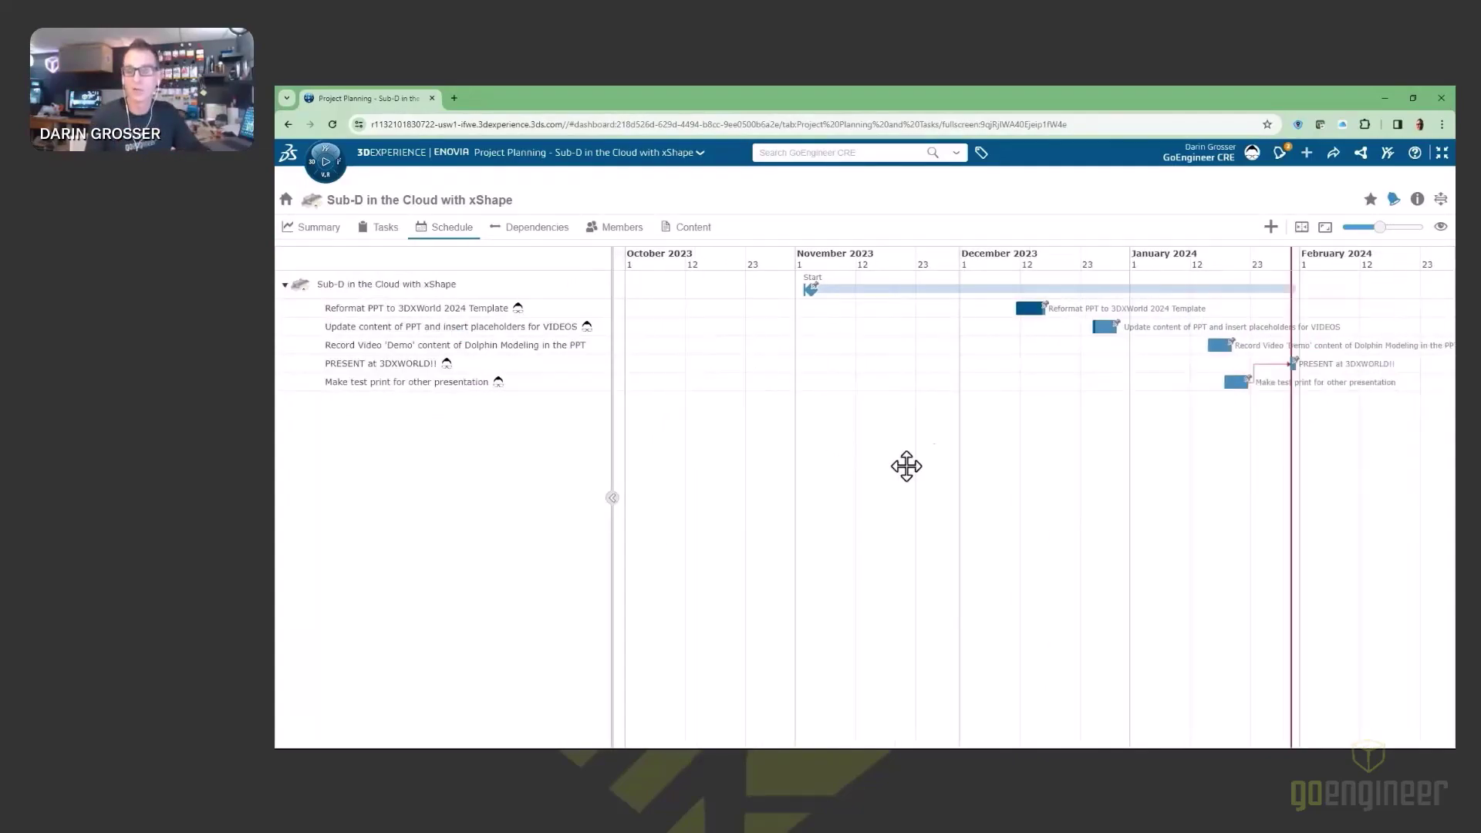
drag(979, 453, 865, 456)
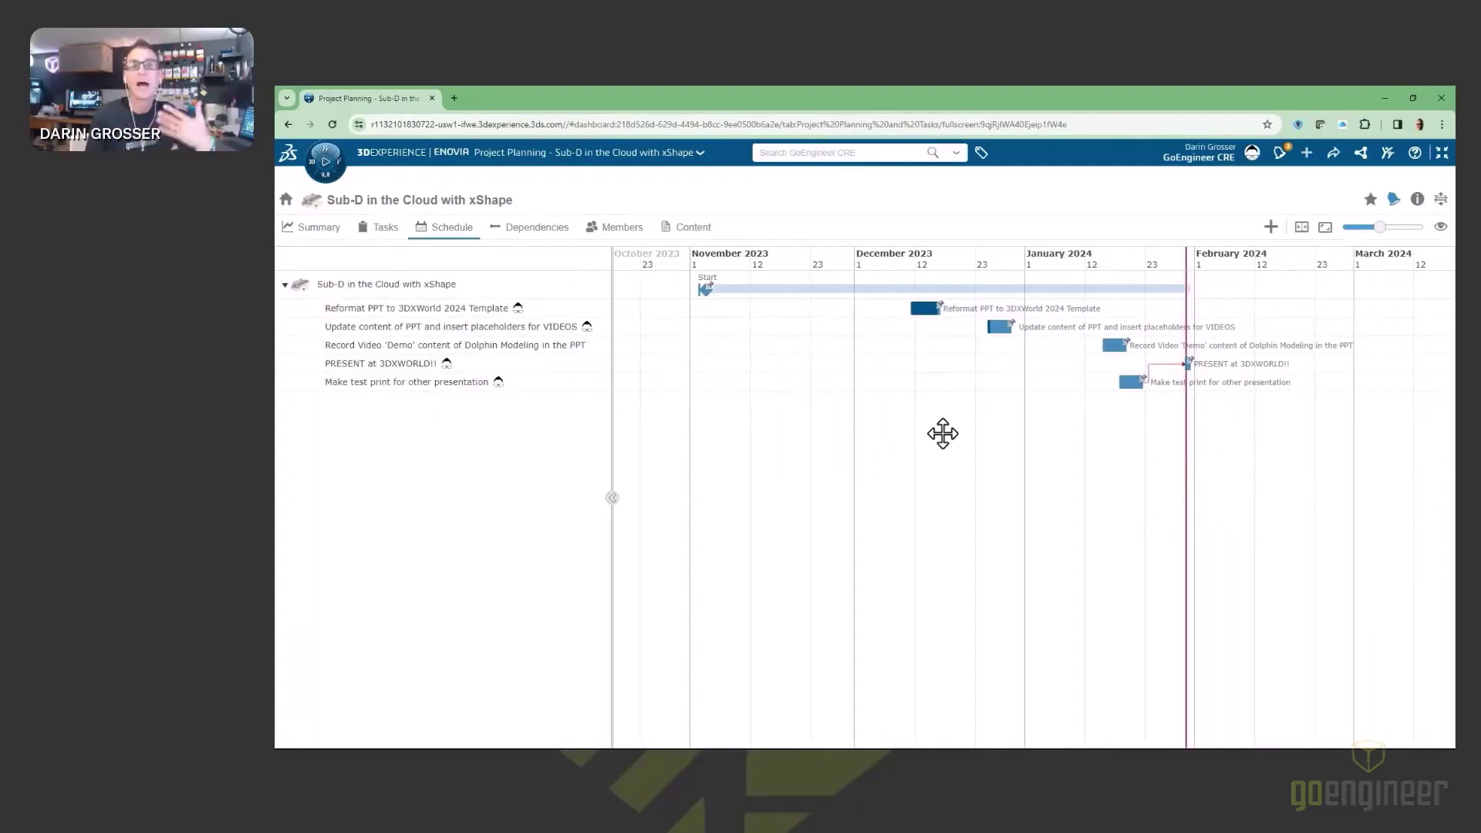
click(387, 233)
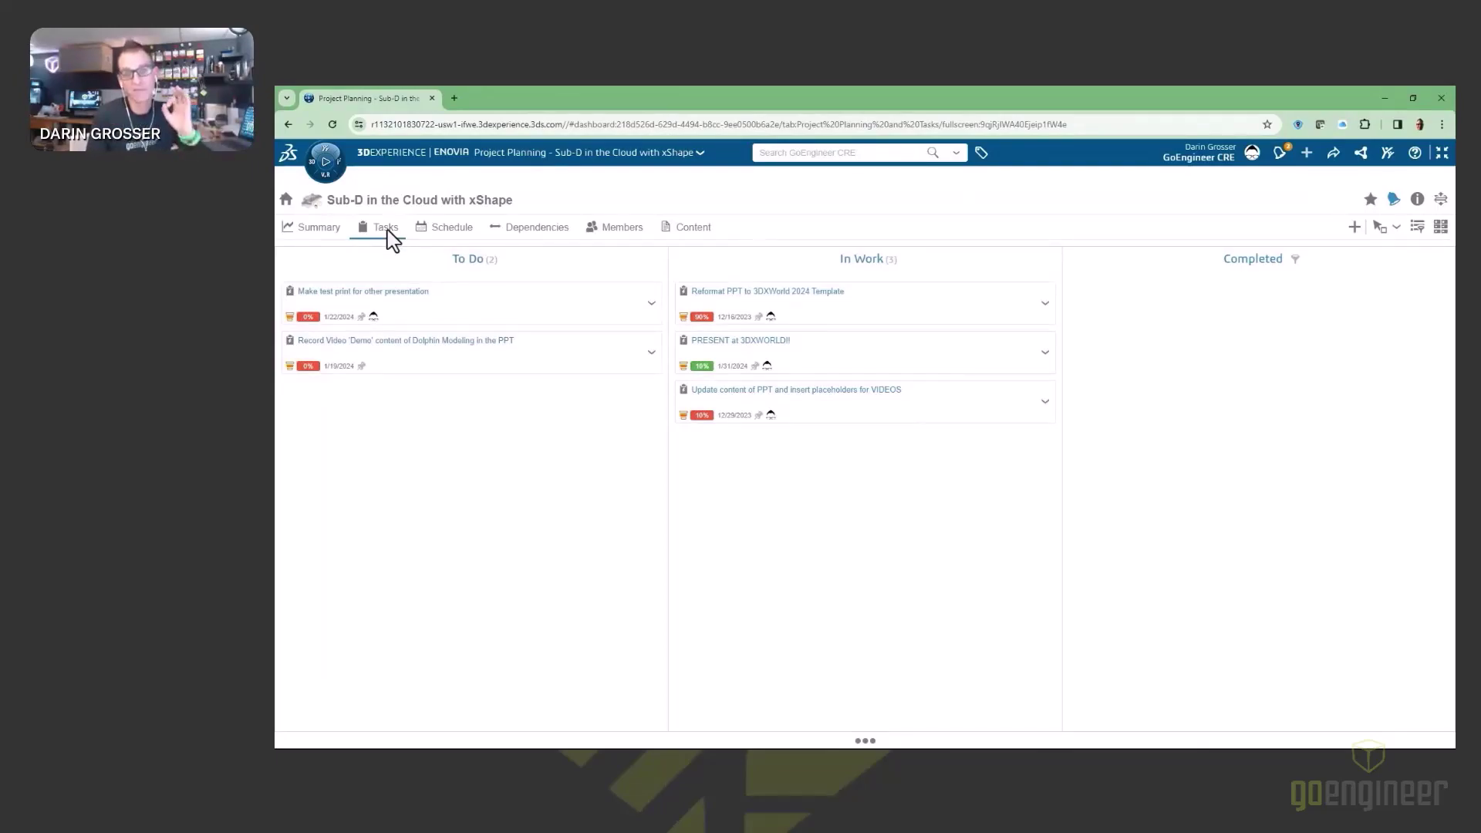
click(286, 200)
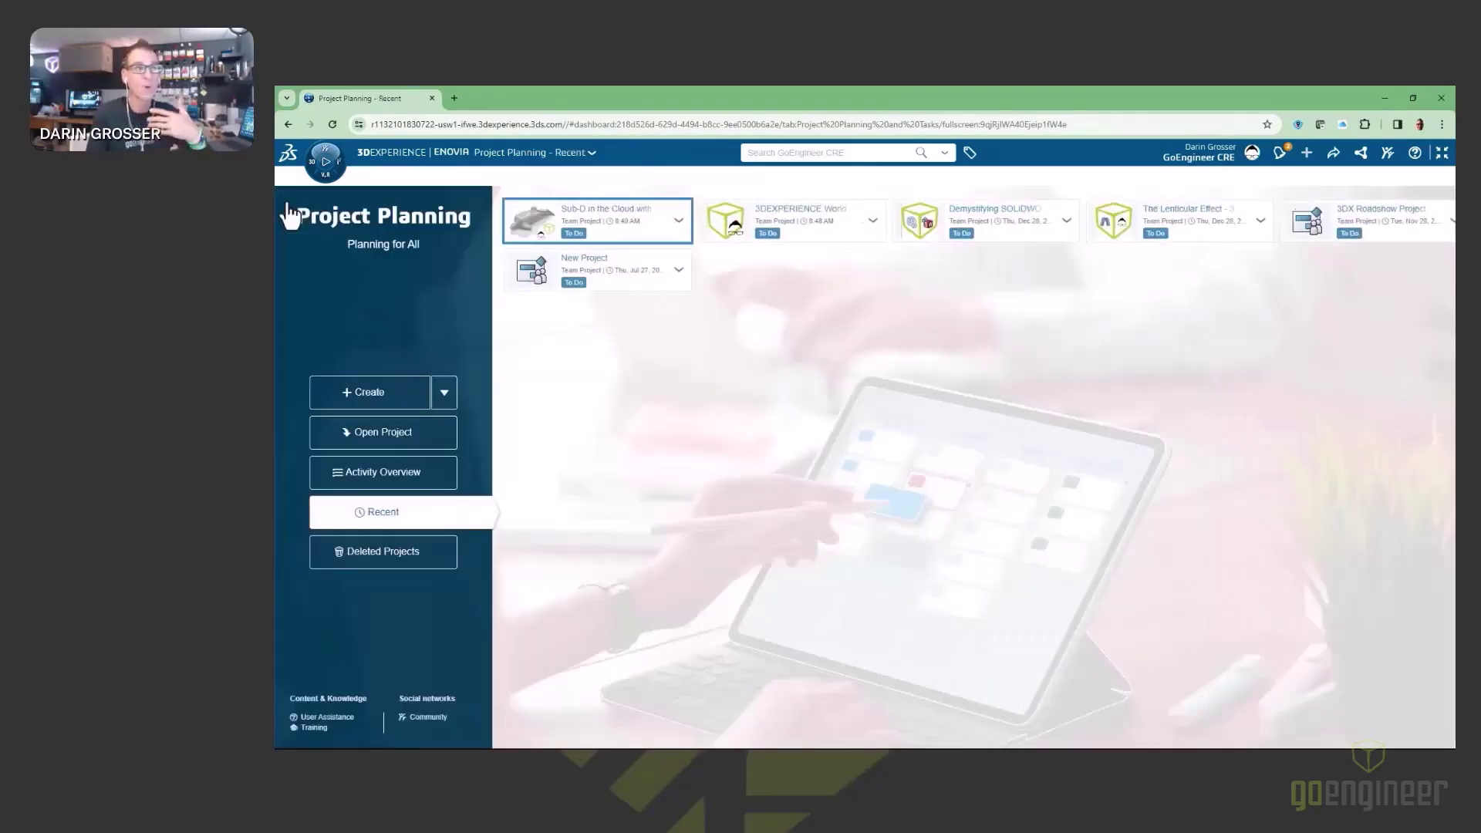
Step: Show the 3DEXPERIENCE World 2024 Presentations Gantt schedule, then switch back to the Planning and Task Management slide
click(786, 231)
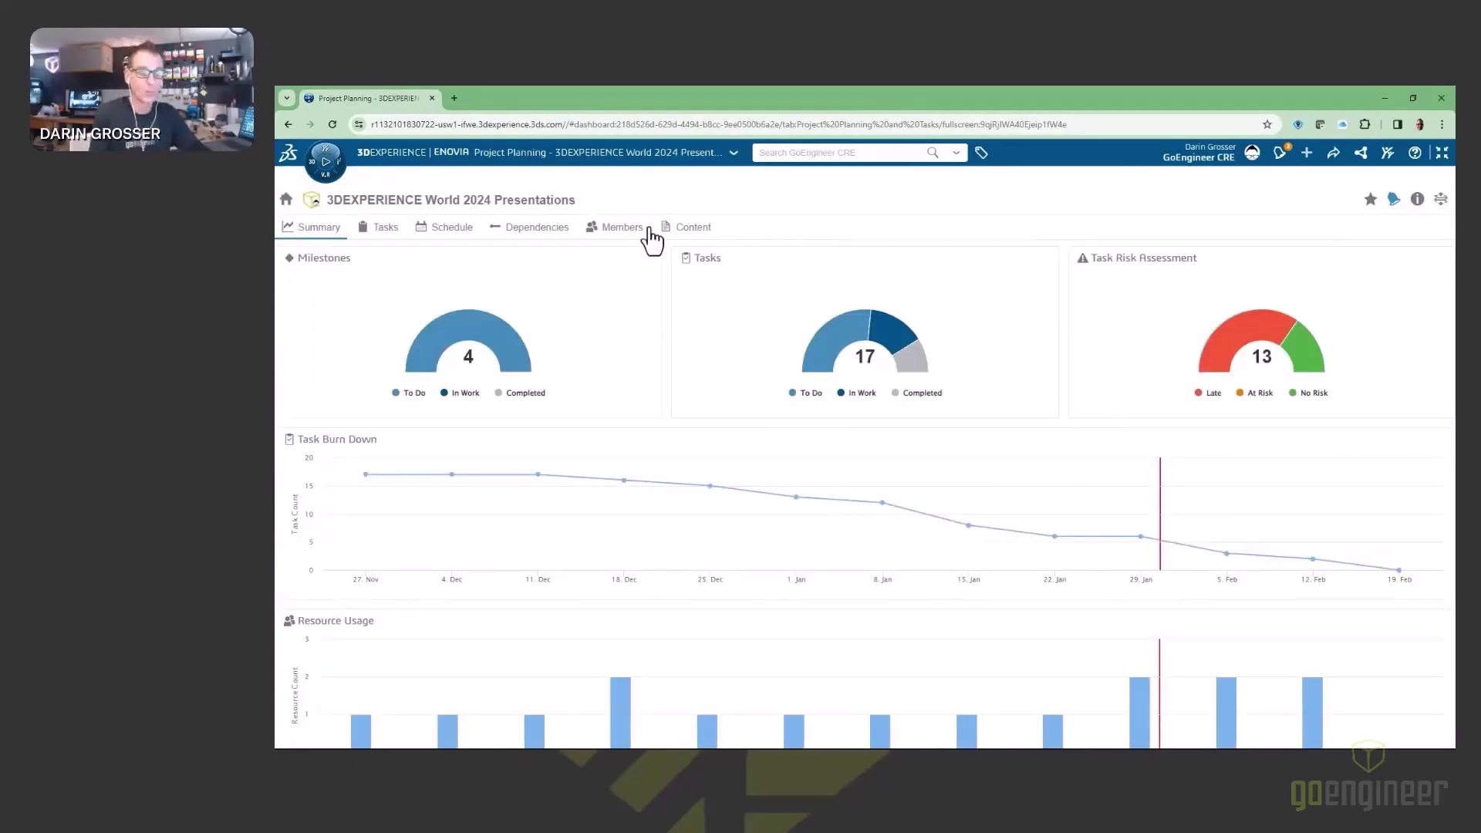
click(452, 228)
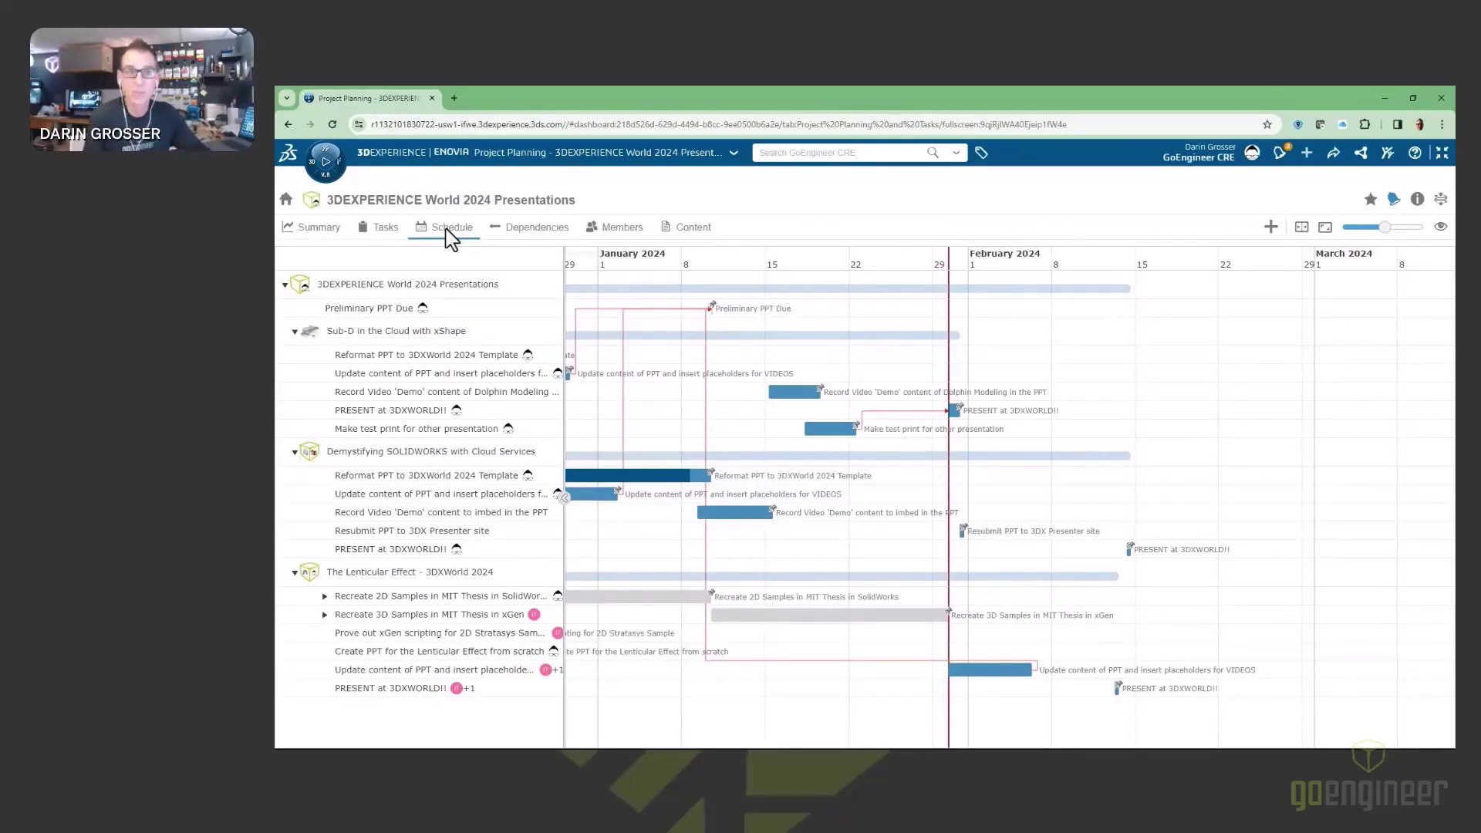
key(alt+Tab)
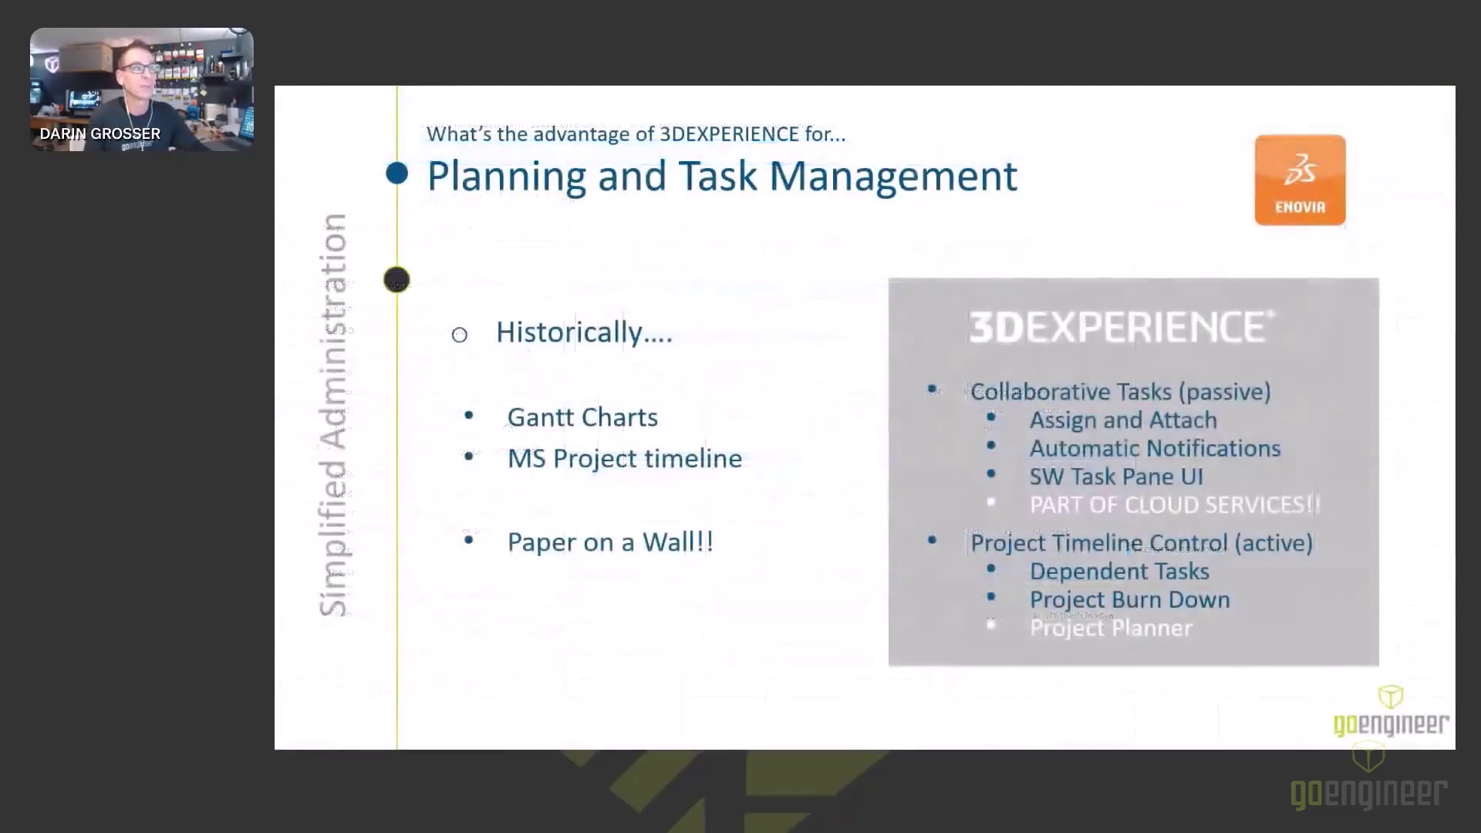